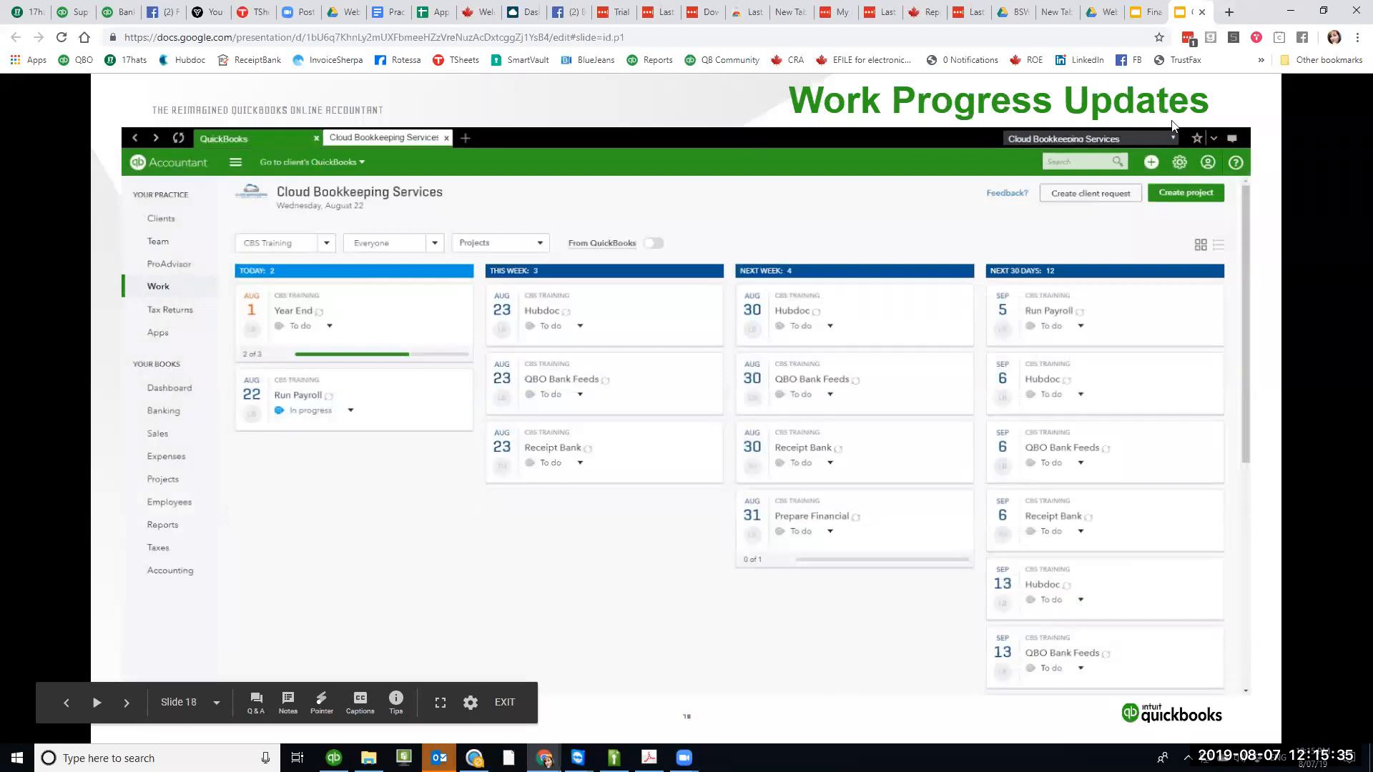
- Advance the presentation from the Work Progress Updates slide through the client request slides to Client Respond View
left_click(887, 671)
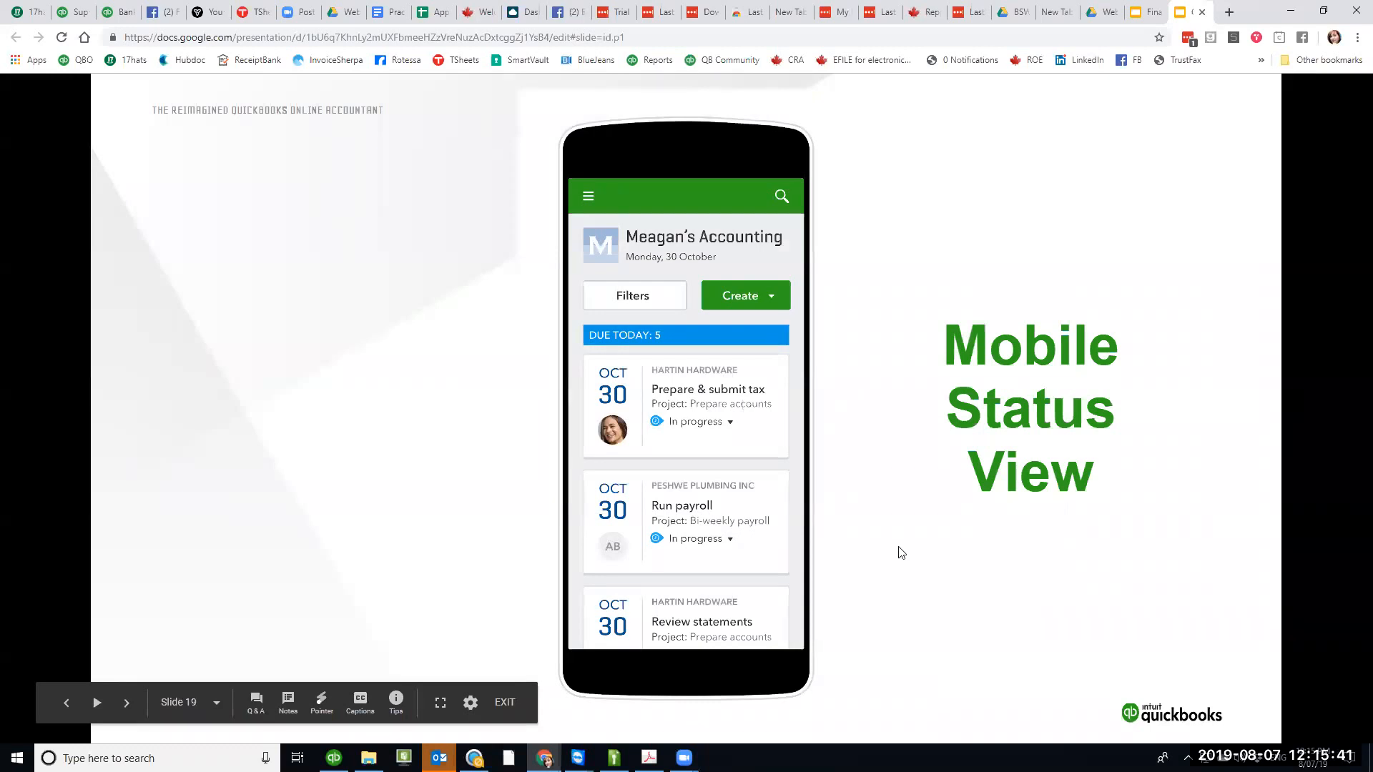
left_click(1094, 597)
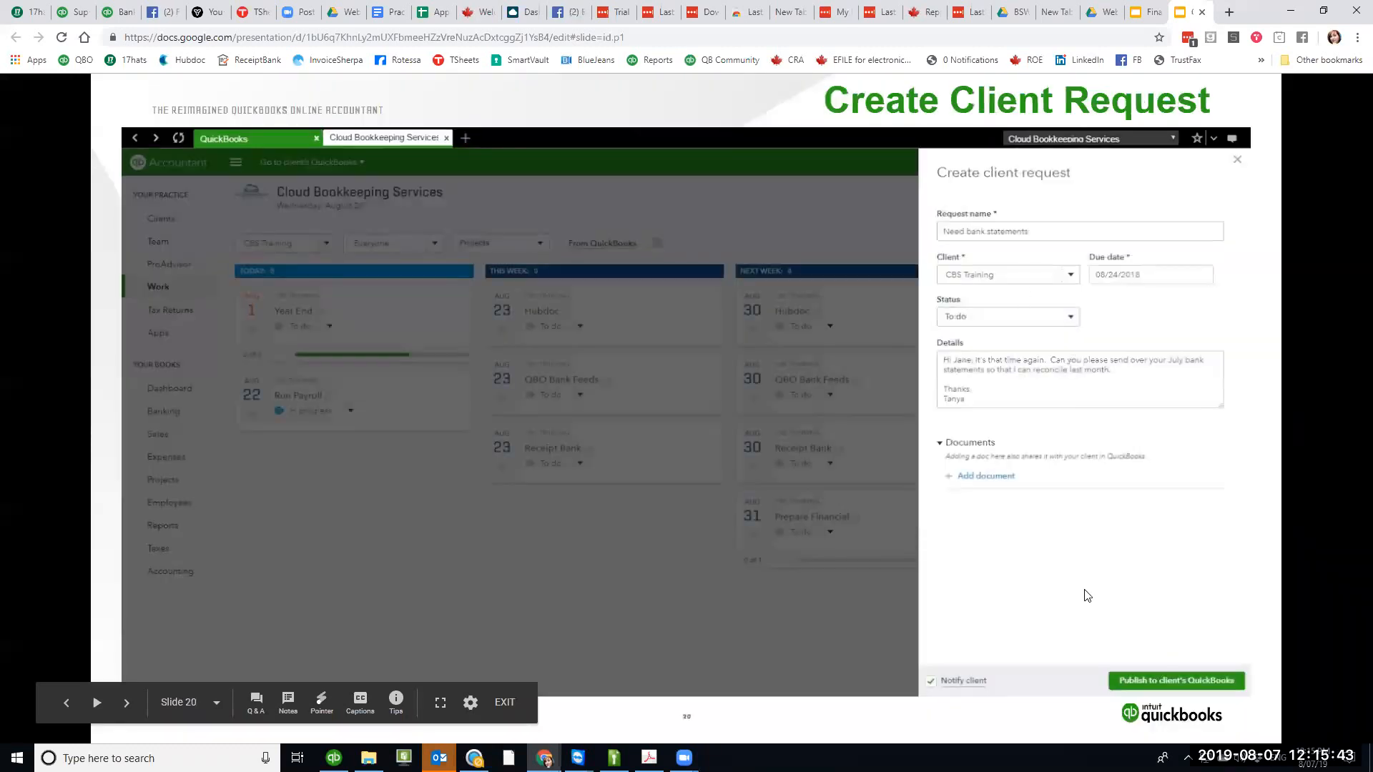
left_click(1051, 635)
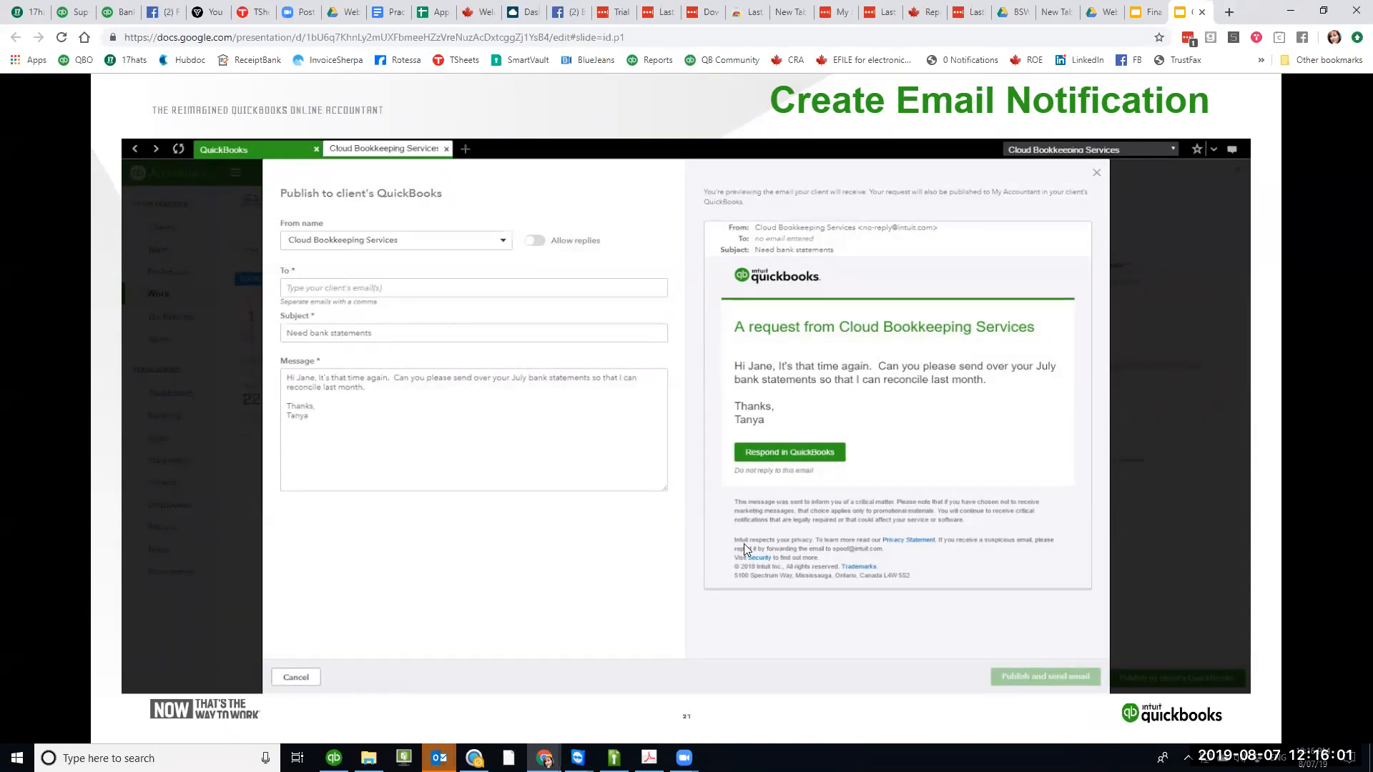
left_click(620, 602)
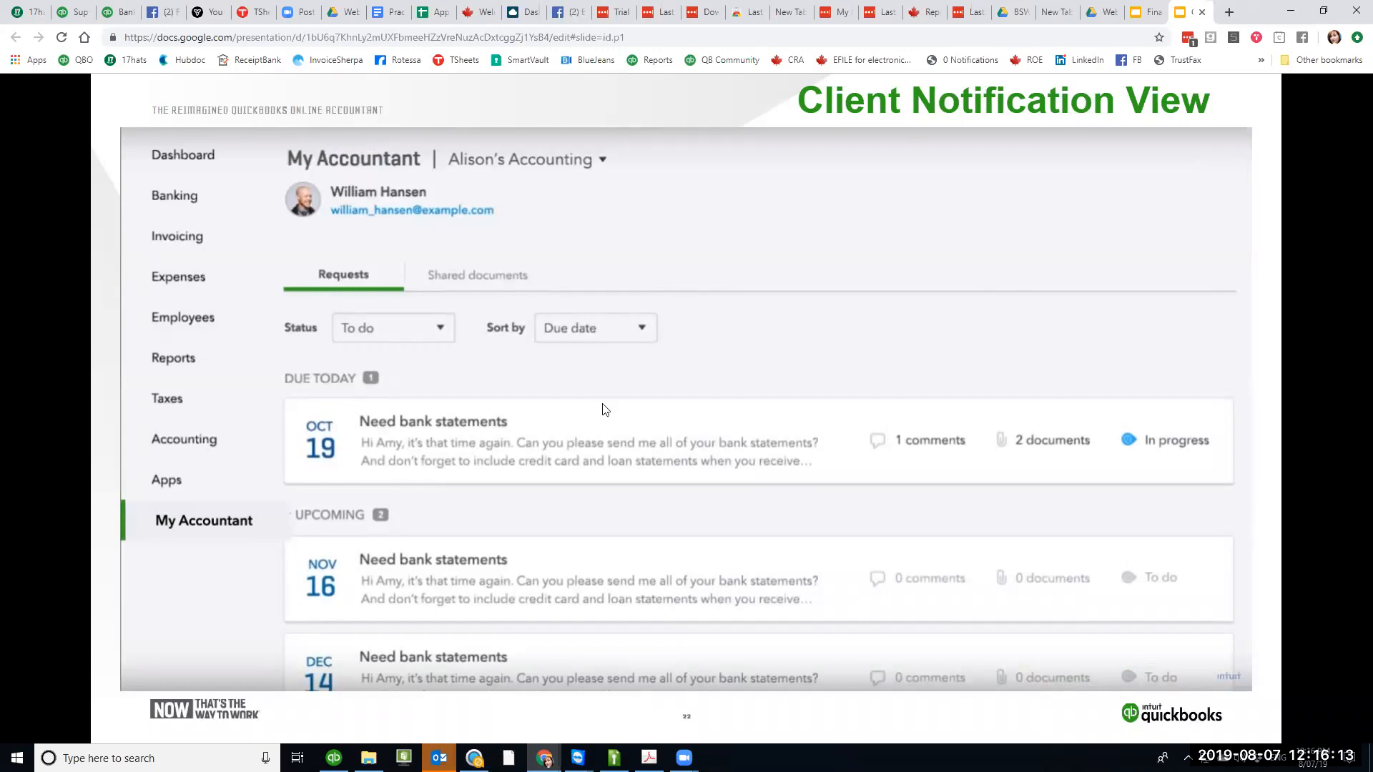
left_click(611, 343)
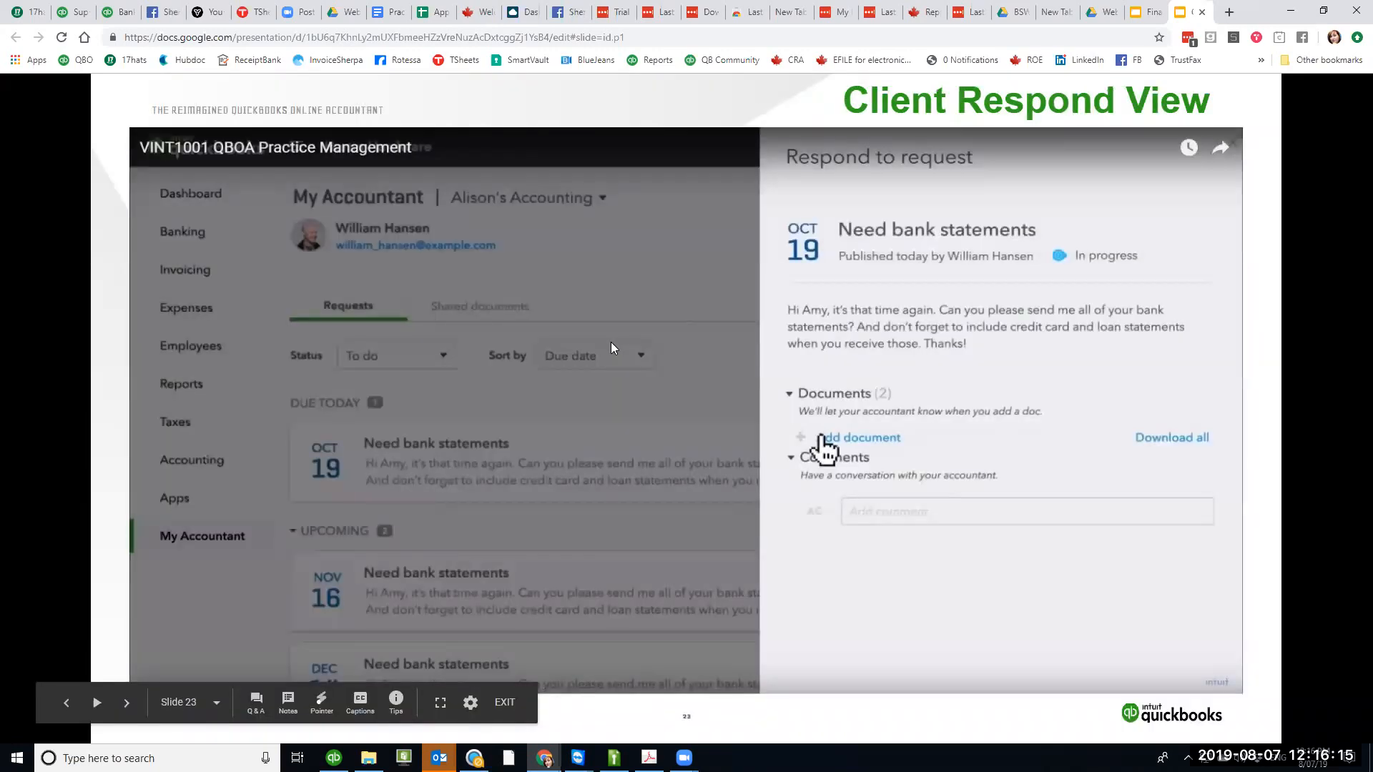
key("Left")
left_click(992, 335)
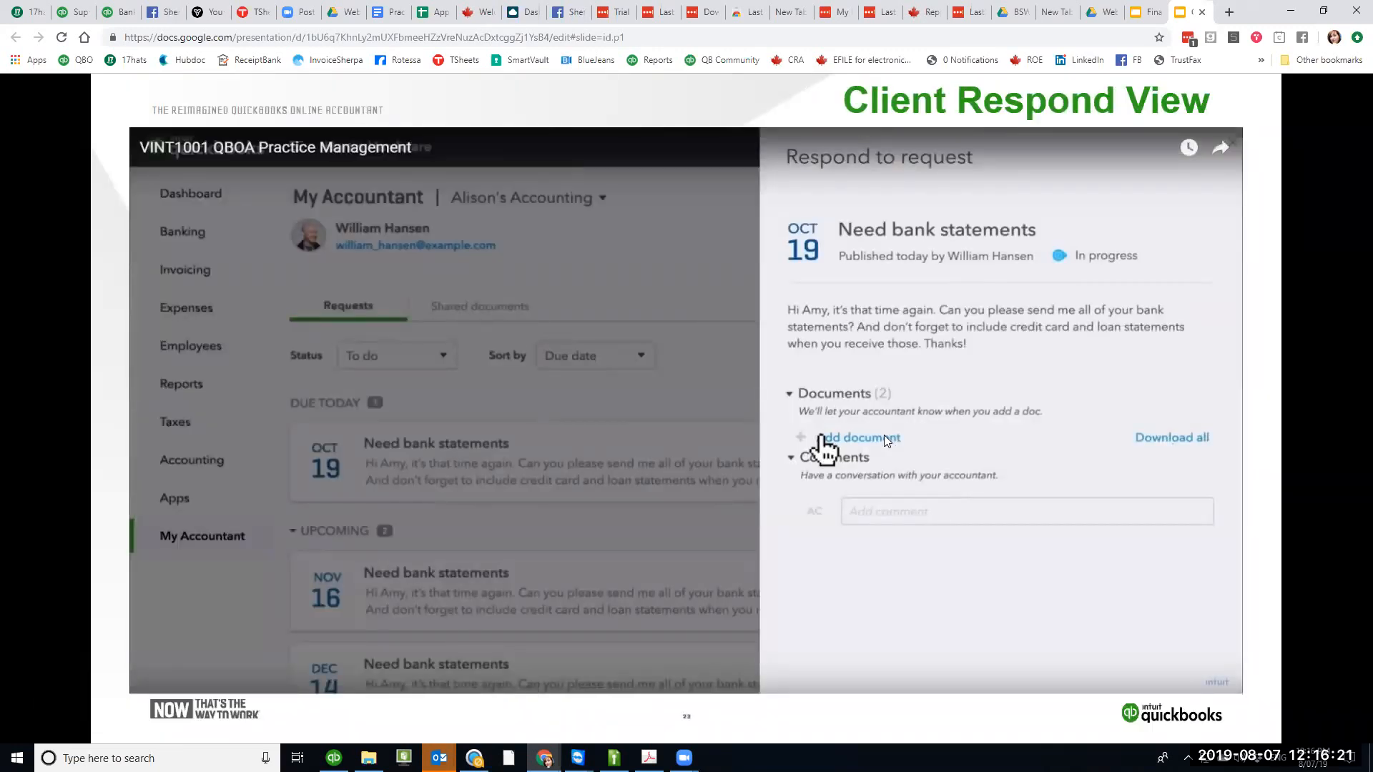
- Go on through the Client Request Progress, QBOA Shared Documents and Mobile Request slides to the QBOA Practice Management Demo slide
left_click(1045, 444)
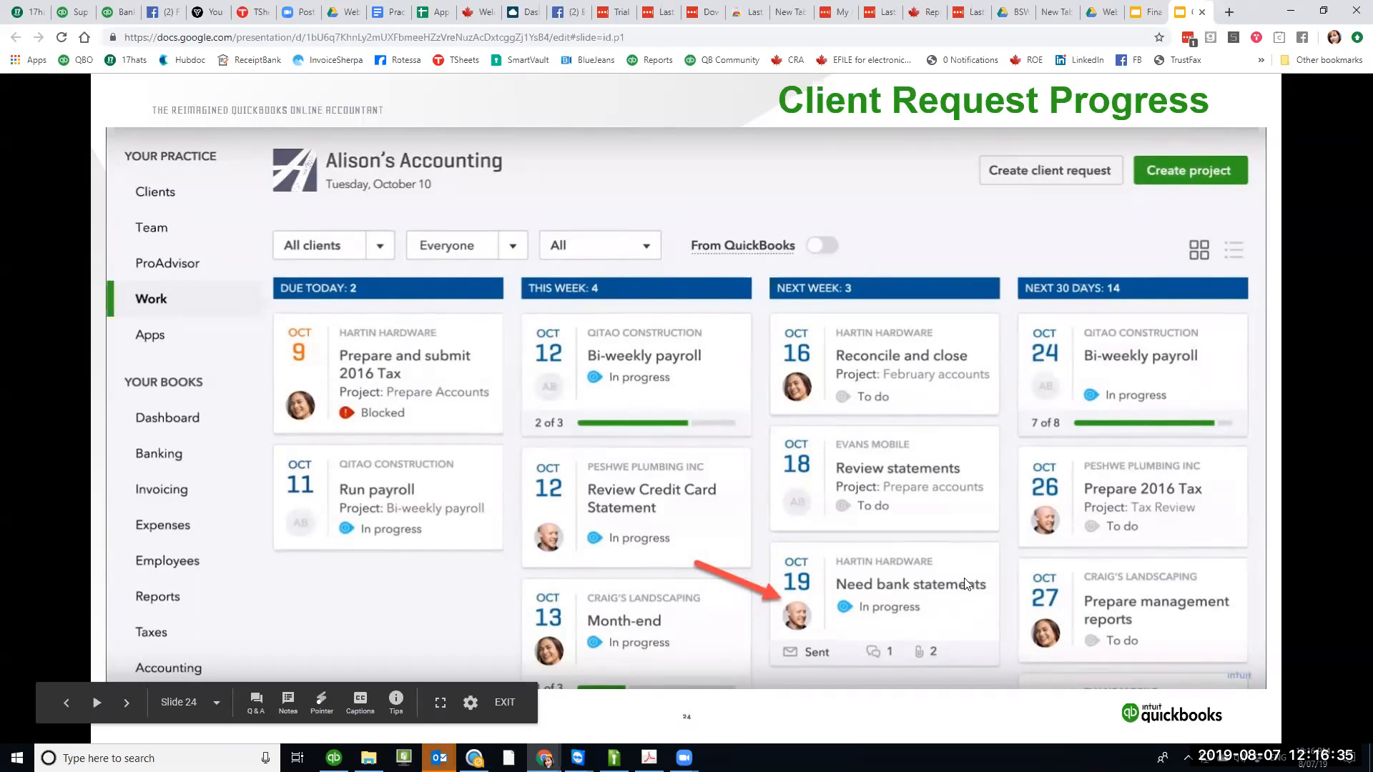
left_click(967, 266)
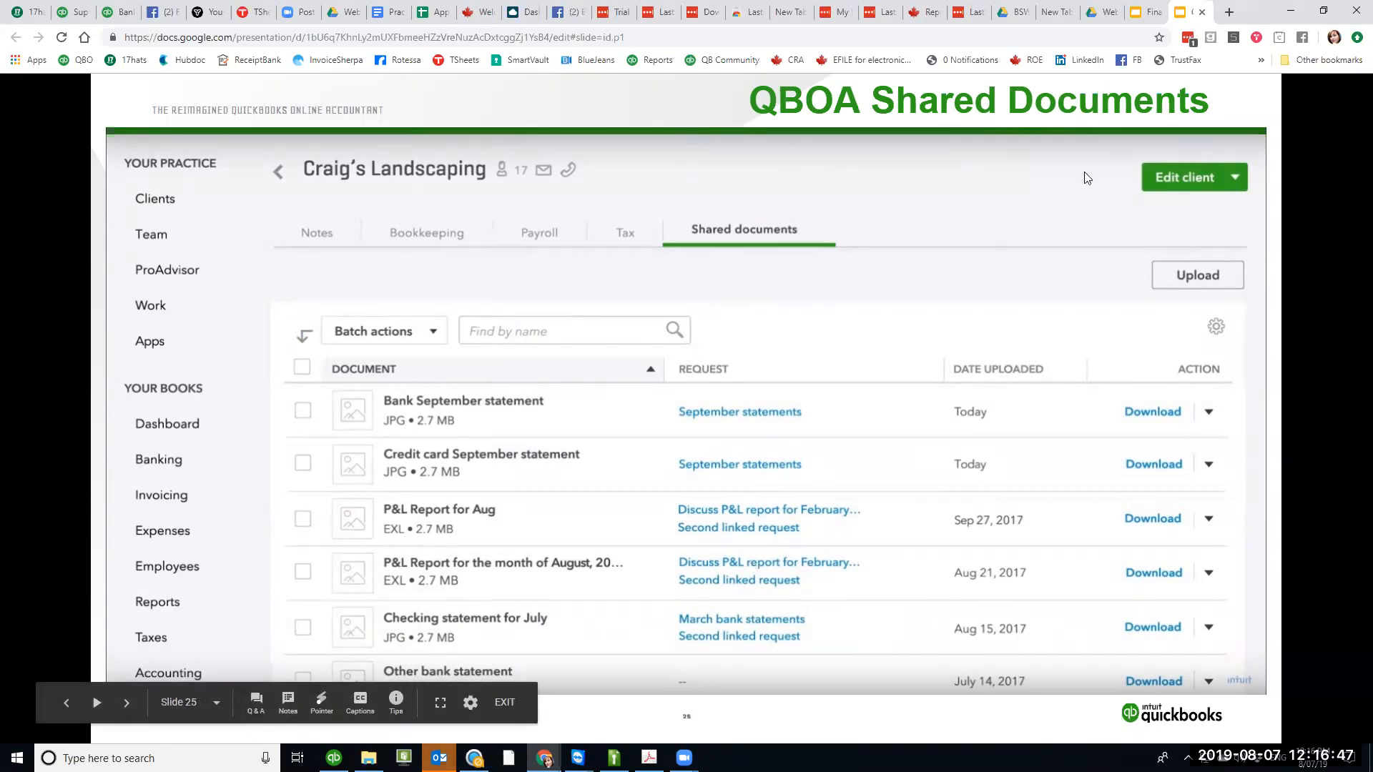
left_click(966, 290)
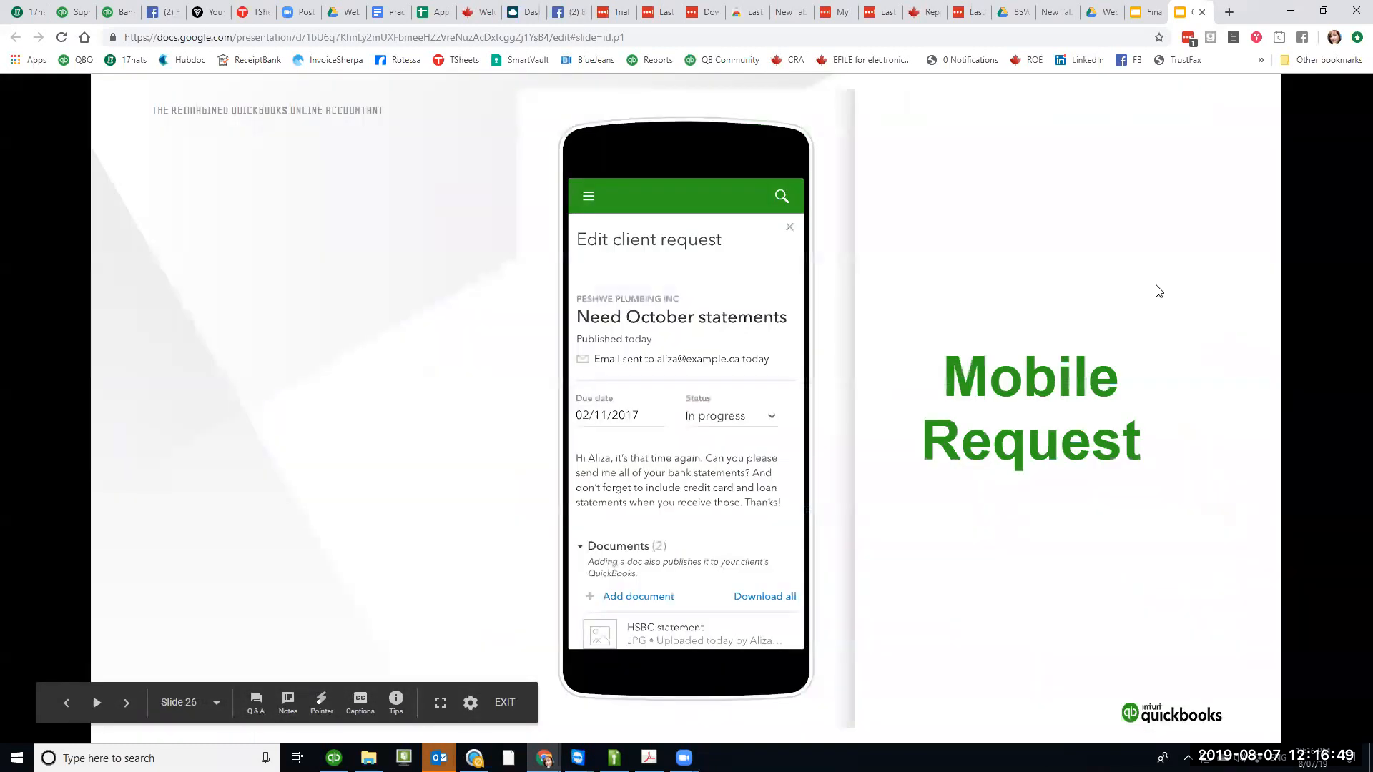
left_click(1067, 575)
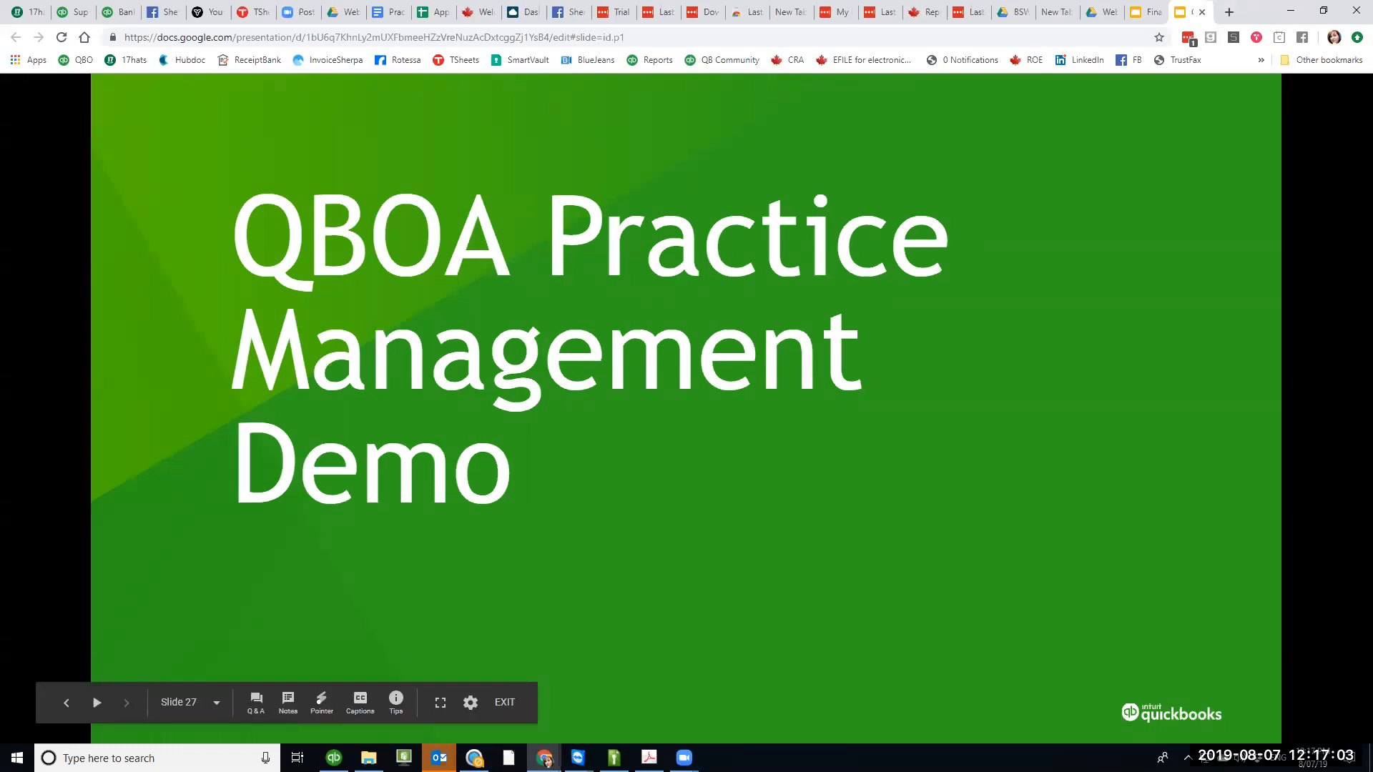
- Switch to QuickBooks Online Accountant and open the practice's Work page
key("ctrl+shift+t")
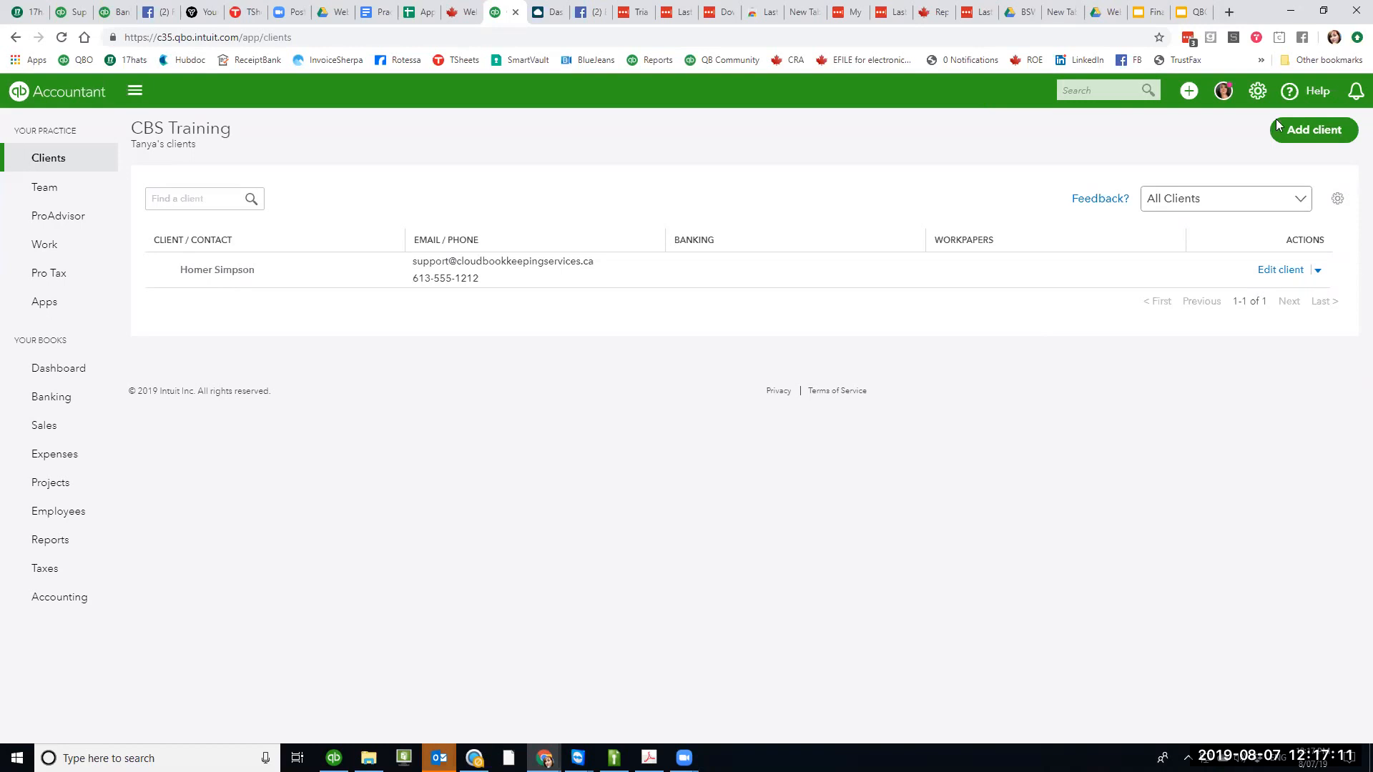
left_click(50, 247)
mouse_move(81, 221)
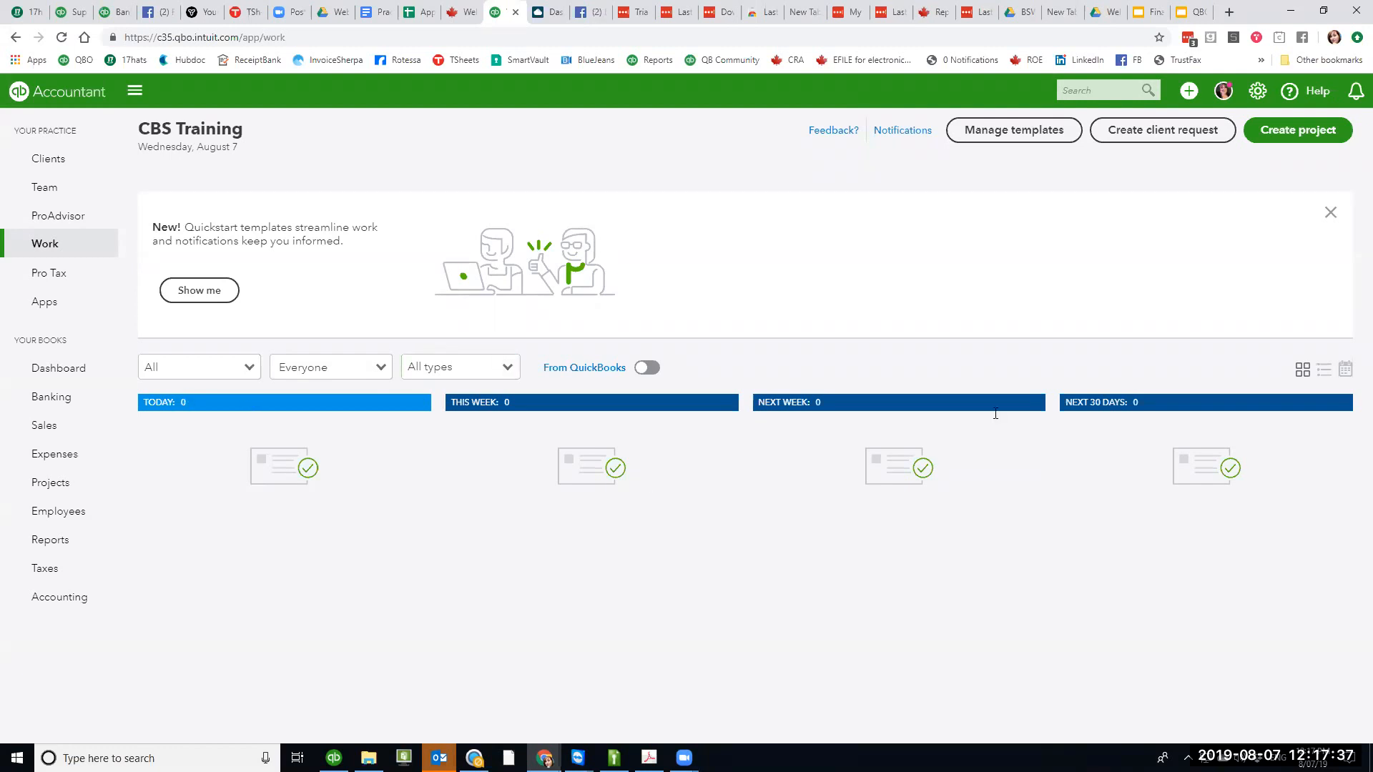
- Examine the available client, team member and work type filter options on the Work page without changing them
left_click(249, 369)
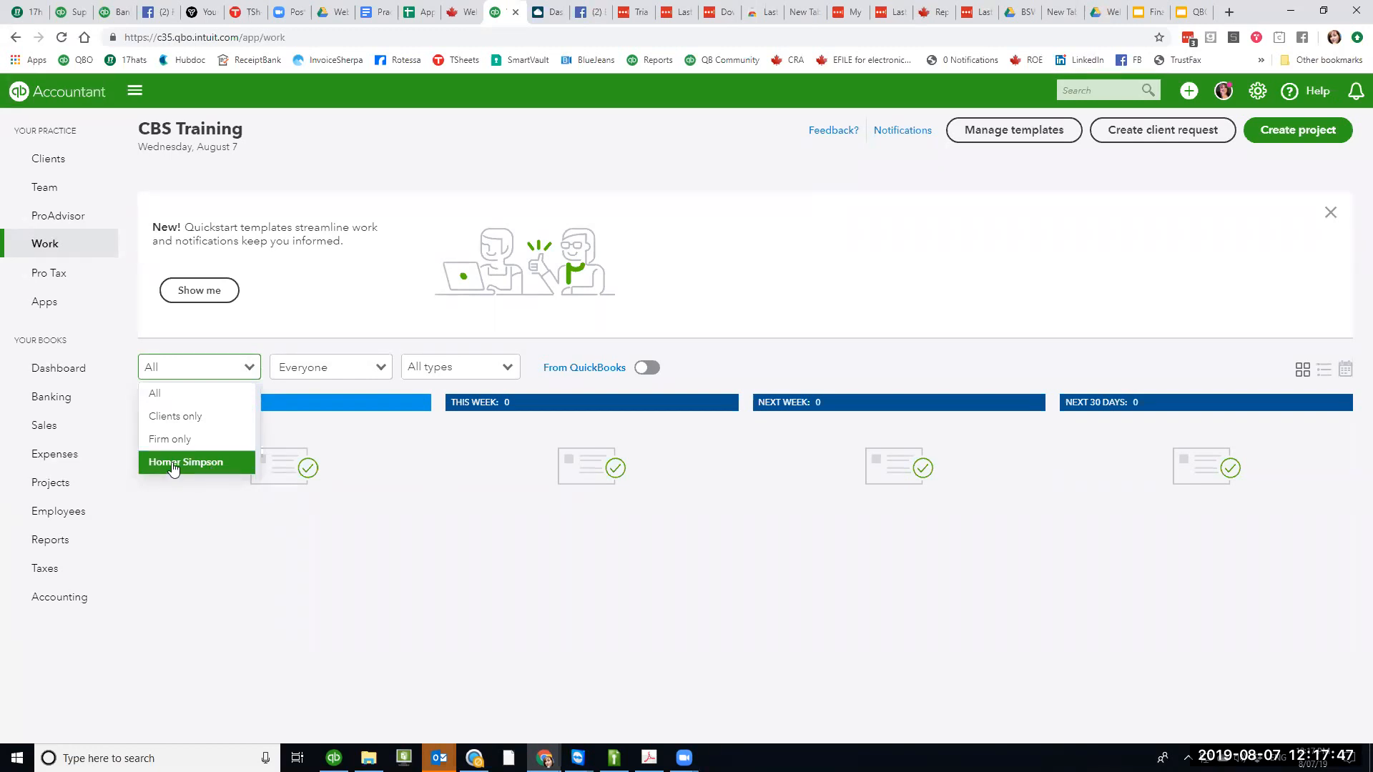
left_click(383, 369)
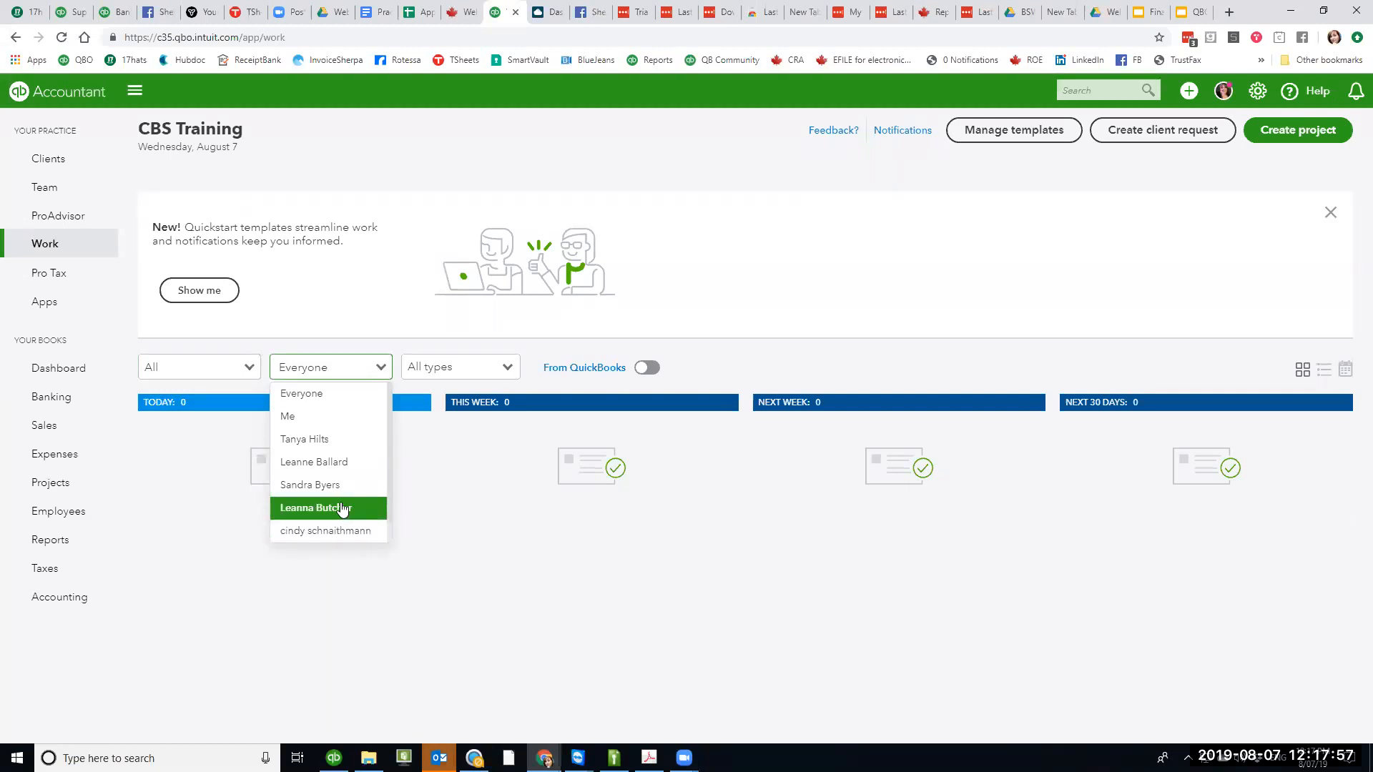
left_click(380, 379)
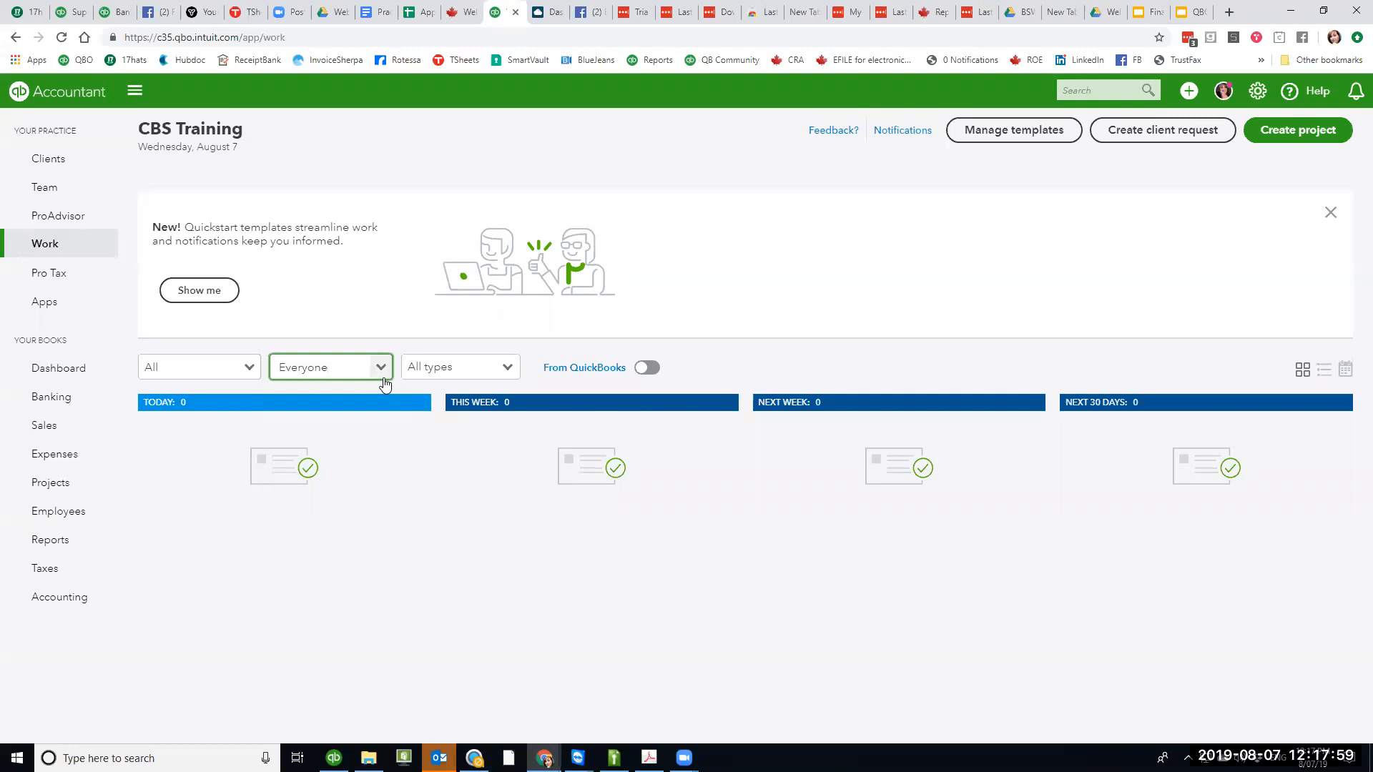
left_click(503, 375)
left_click(502, 378)
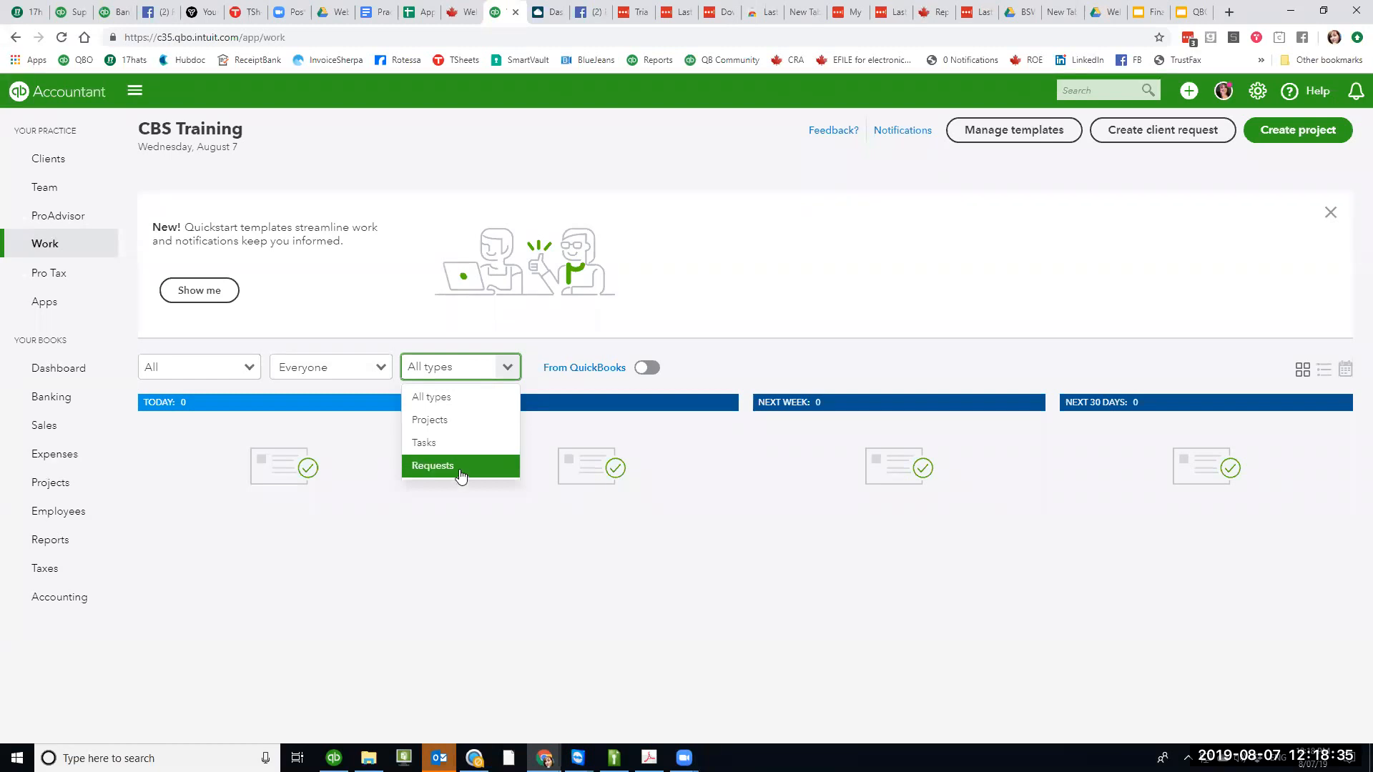
left_click(635, 632)
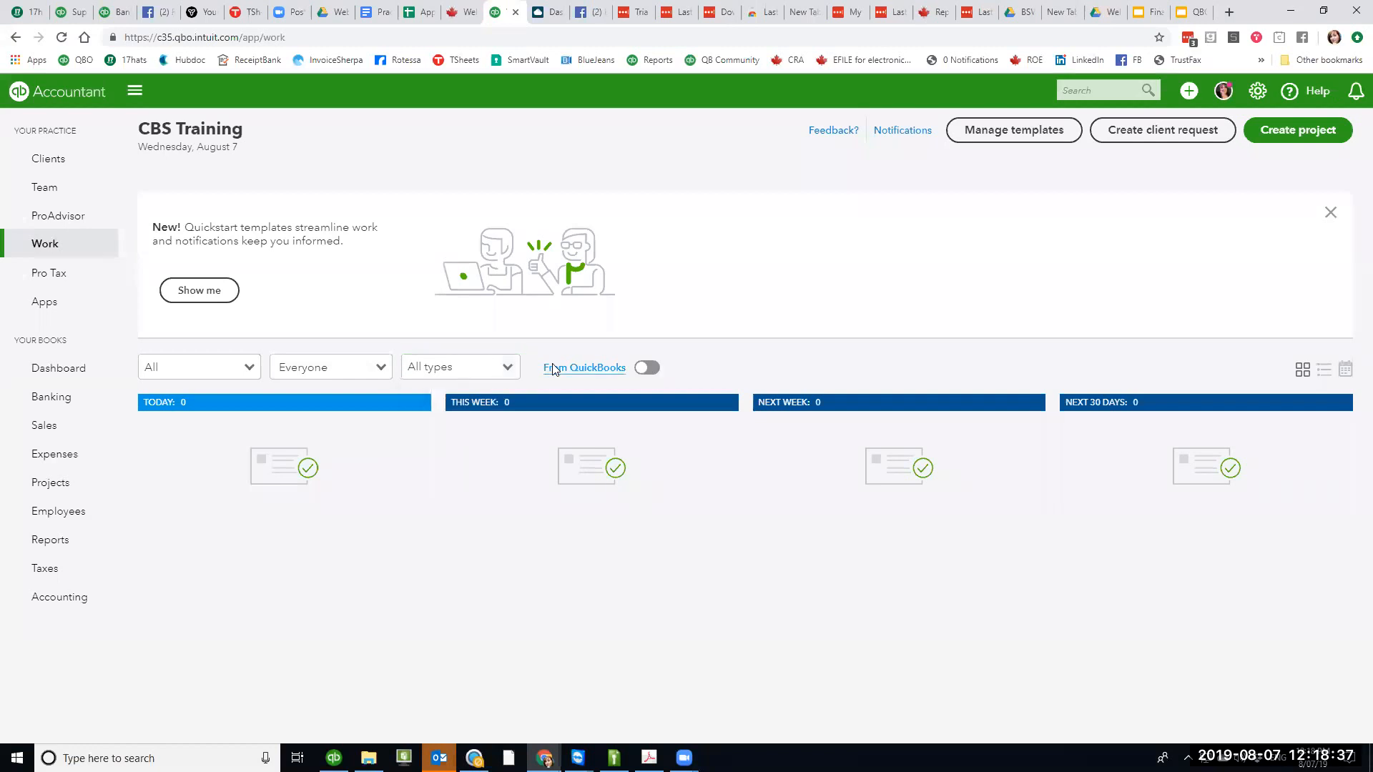
- Try the From QuickBooks option on the Work page, checking the client list in between, and turn it off again
left_click(647, 371)
left_click(47, 160)
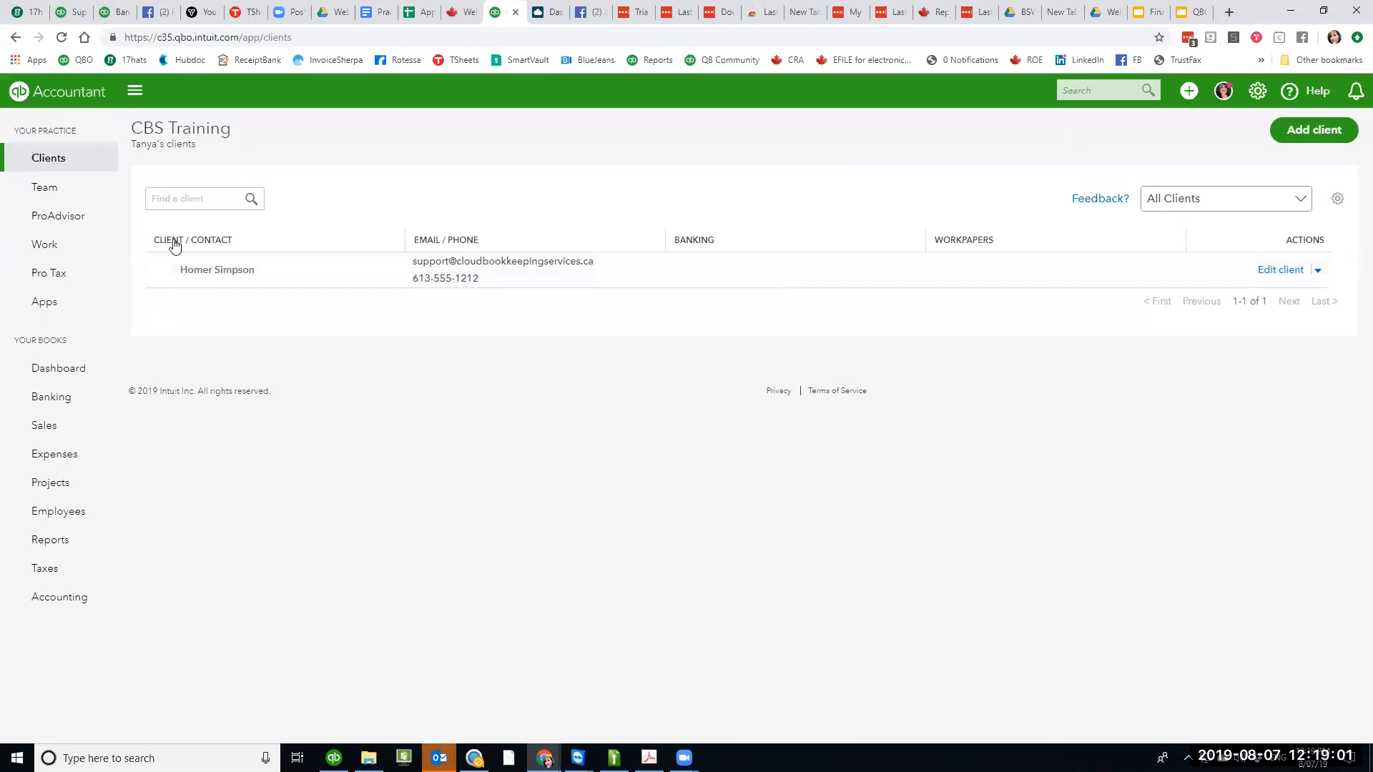
left_click(48, 251)
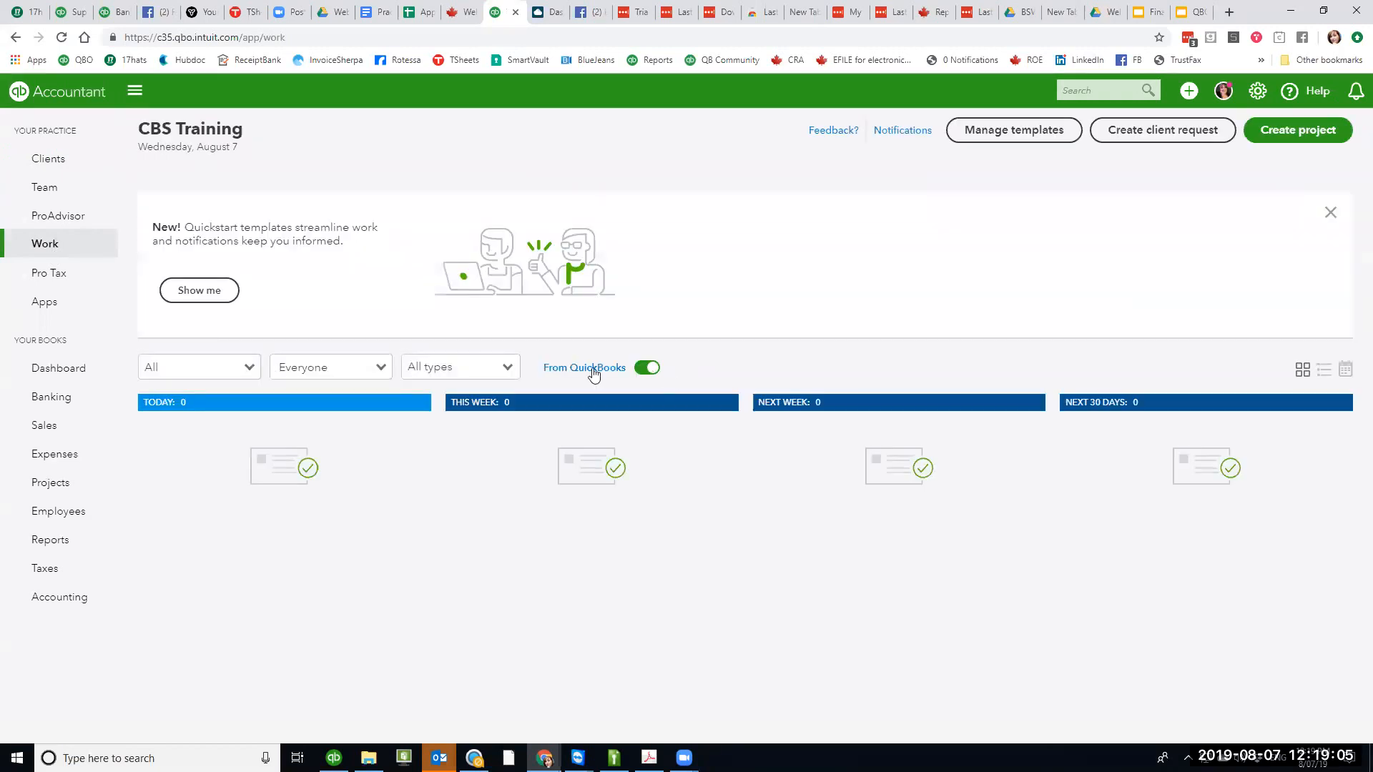
left_click(643, 372)
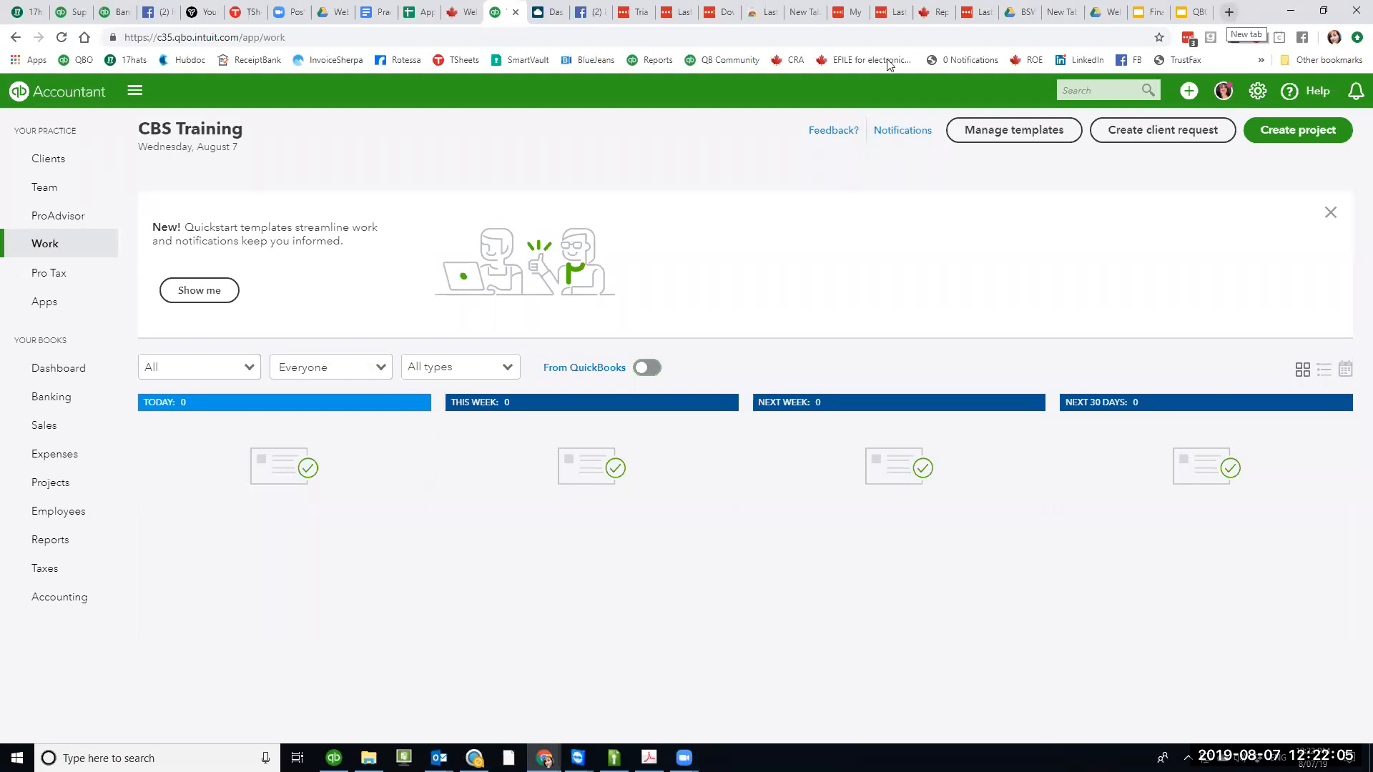
- Open the "1. Cash Flow - AR Zero" presentation from the Bookkeepers Bootcamp folder inside Bootcamp in a new Google Drive tab
left_click(1231, 14)
left_click(27, 63)
left_click(598, 246)
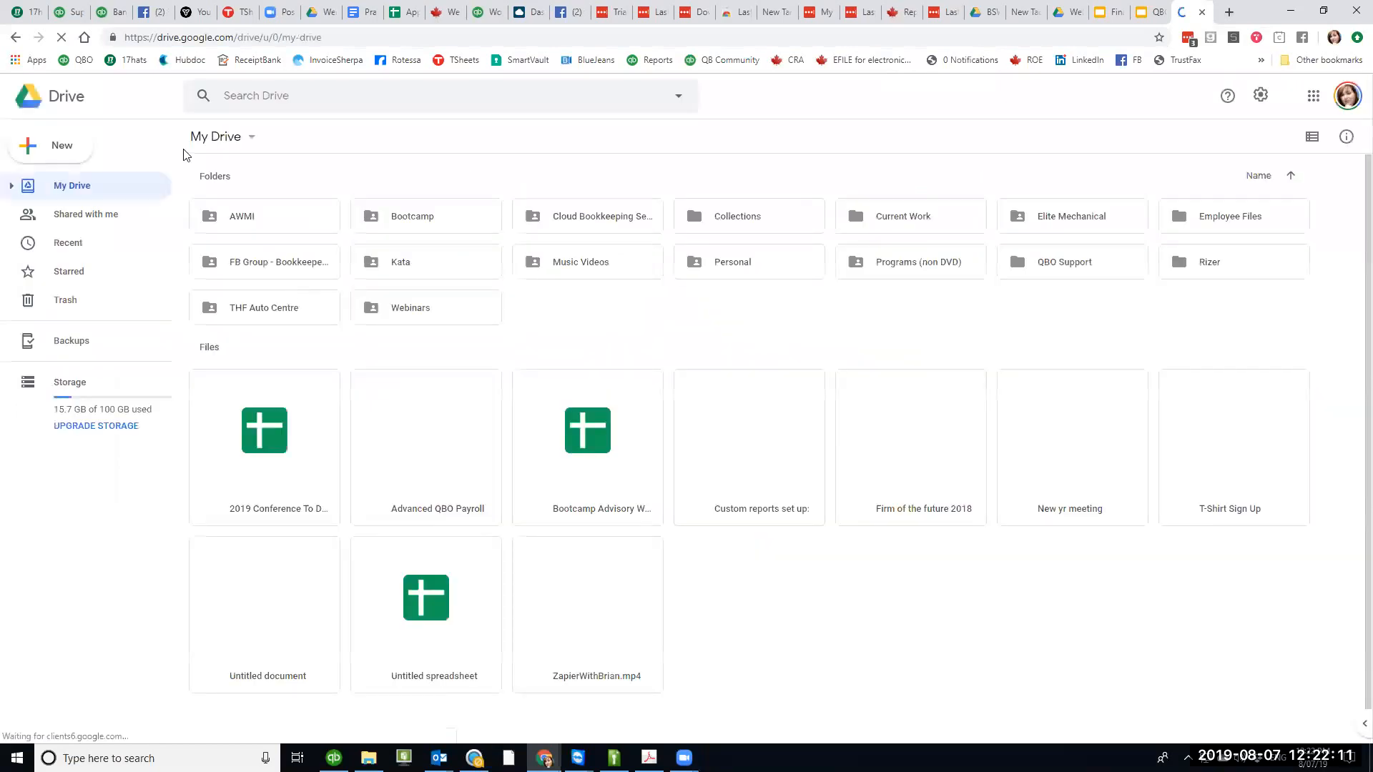
left_click(423, 218)
double_click(438, 219)
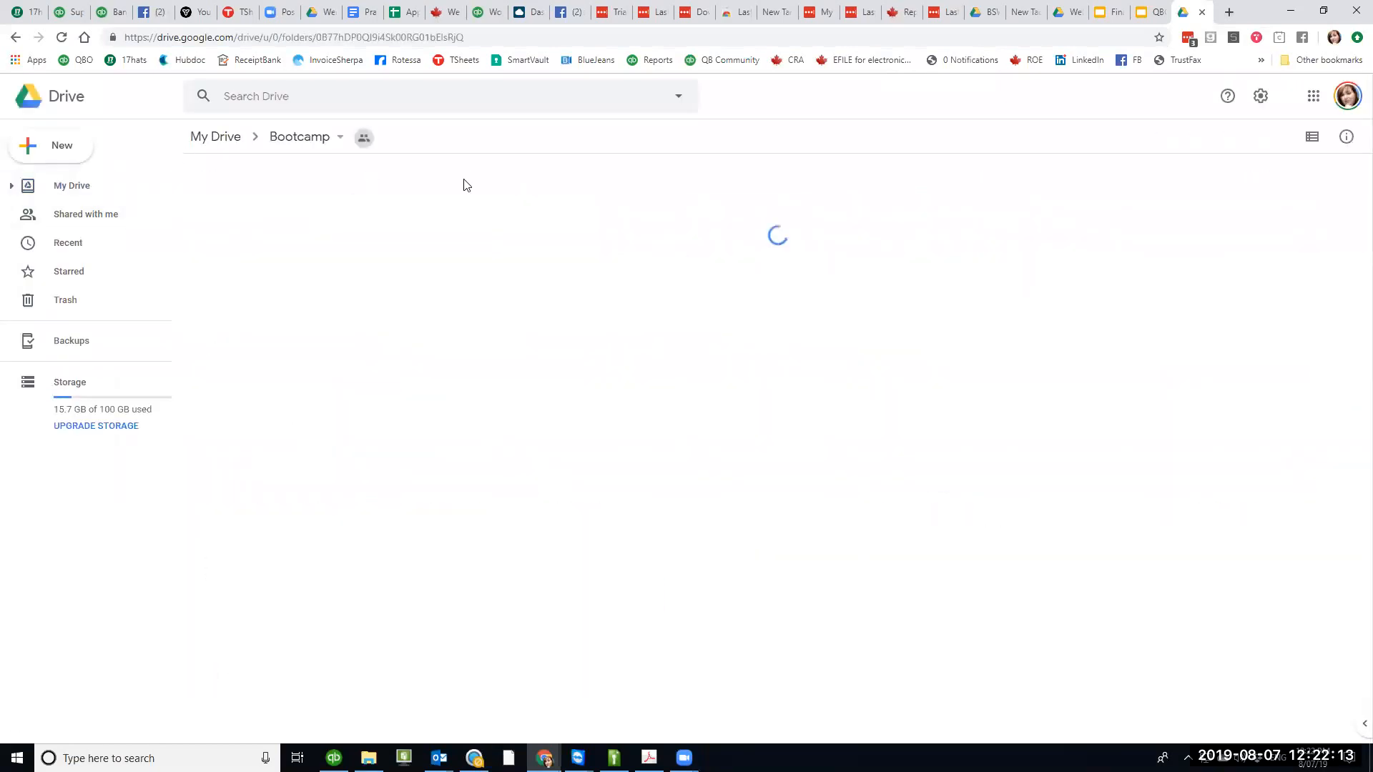
double_click(251, 222)
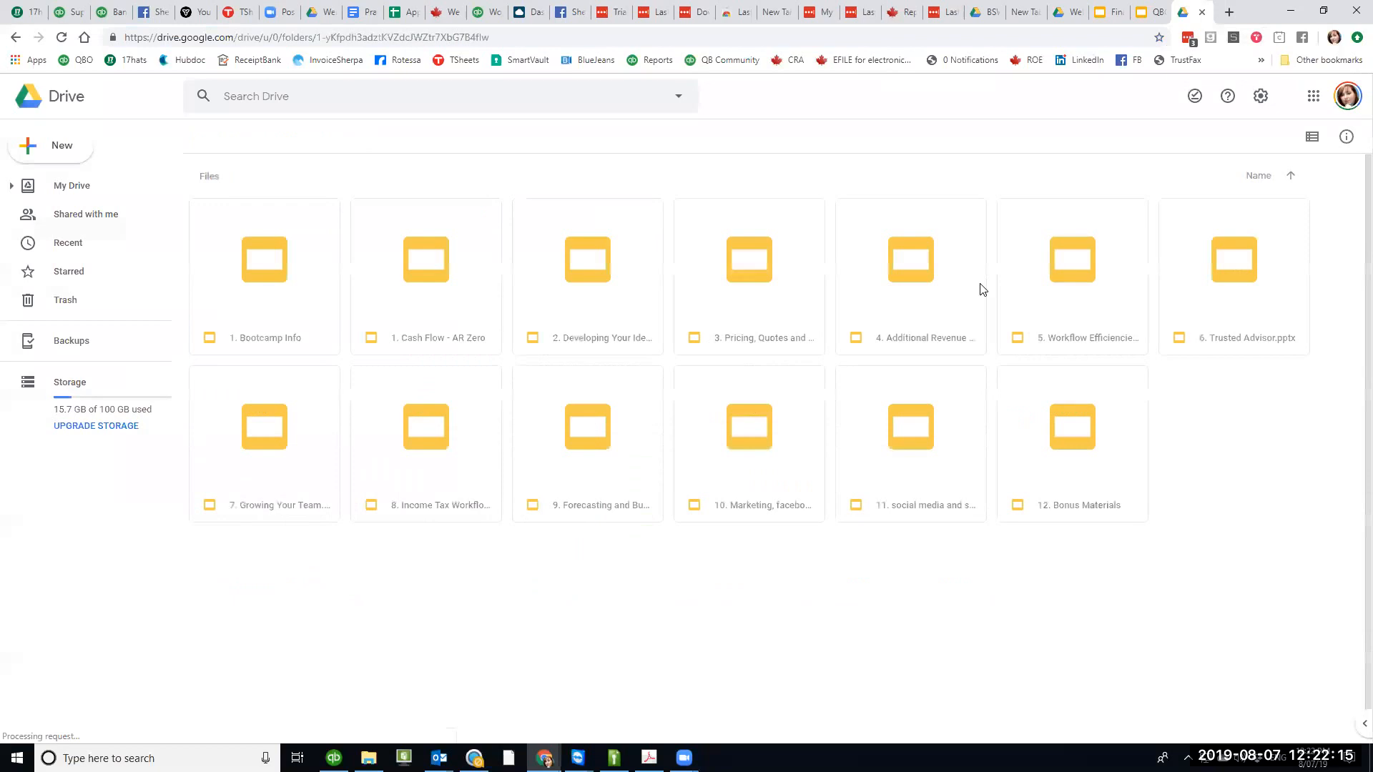
double_click(433, 284)
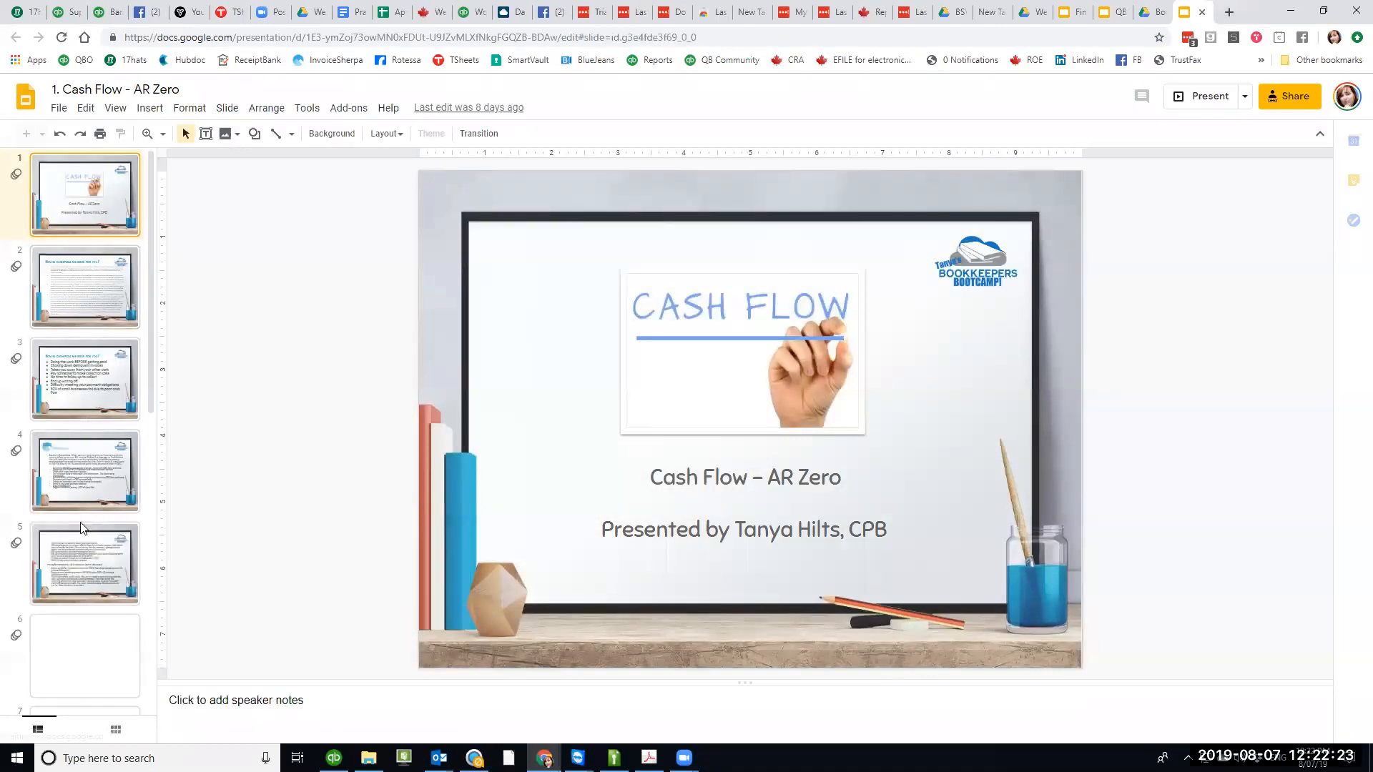
- Review the PaySimple, QuickBooks Online payments and FundThrough slides in the Cash Flow presentation
scroll(78, 543, "down", 5)
scroll(69, 588, "down", 3)
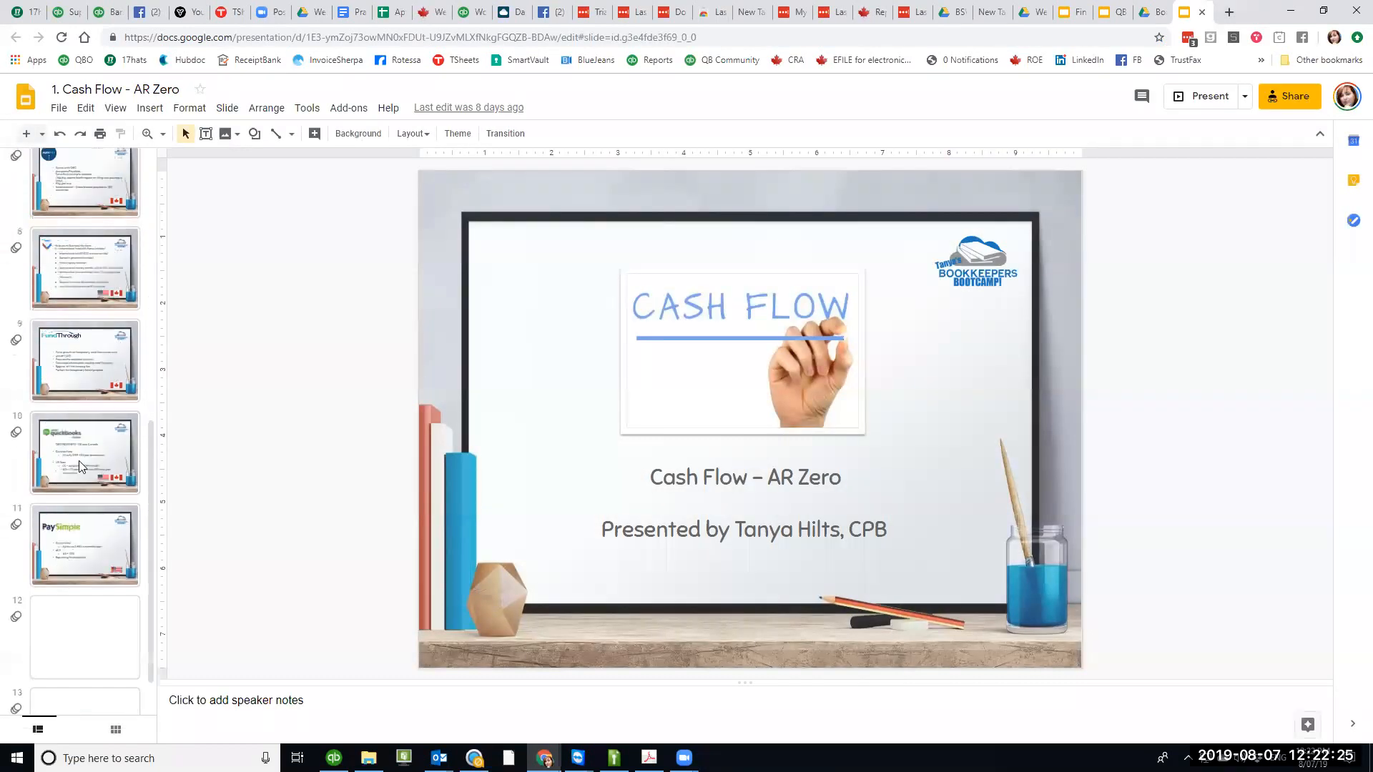
left_click(122, 542)
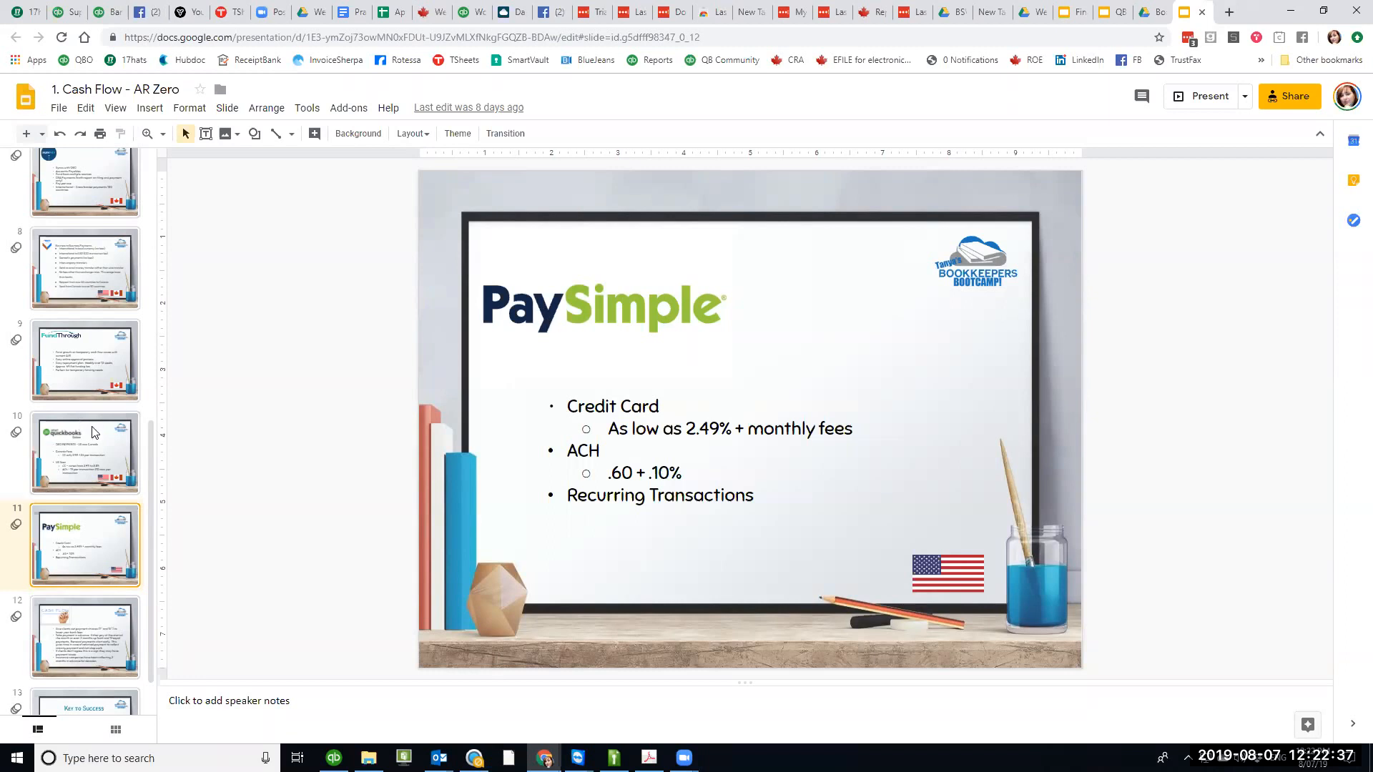
left_click(74, 449)
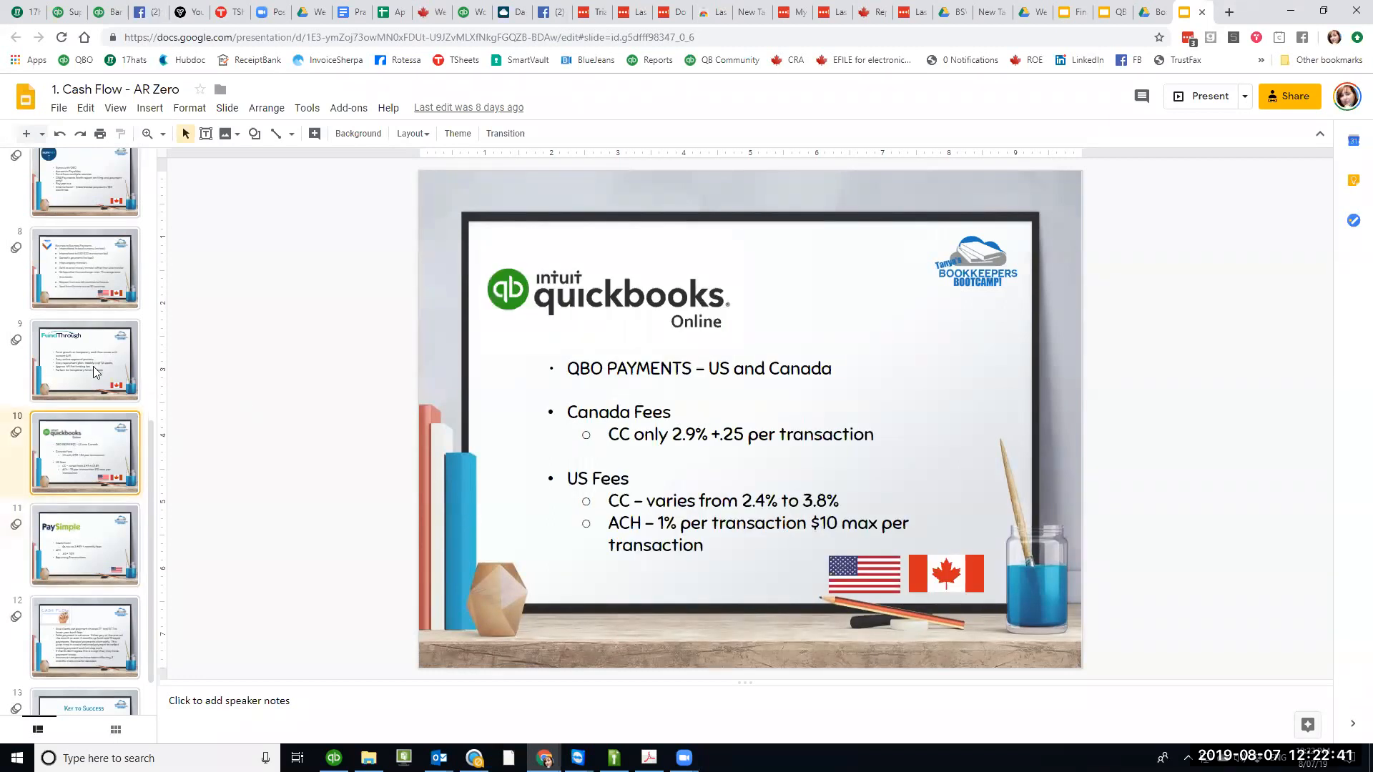
left_click(119, 358)
scroll(93, 347, "up", 4)
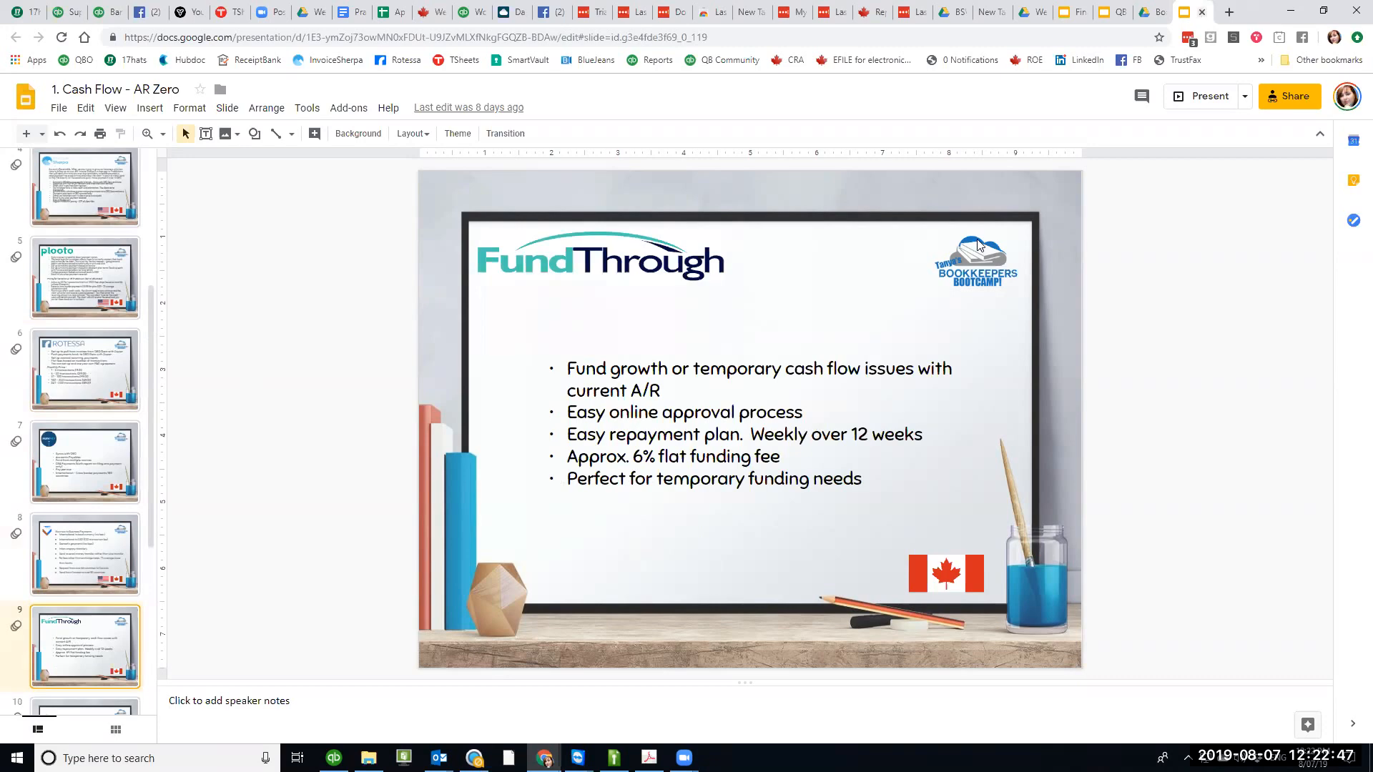
- Close the Cash Flow presentation and the Drive folder, and return to the QuickBooks Online Accountant Work page
left_click(1201, 13)
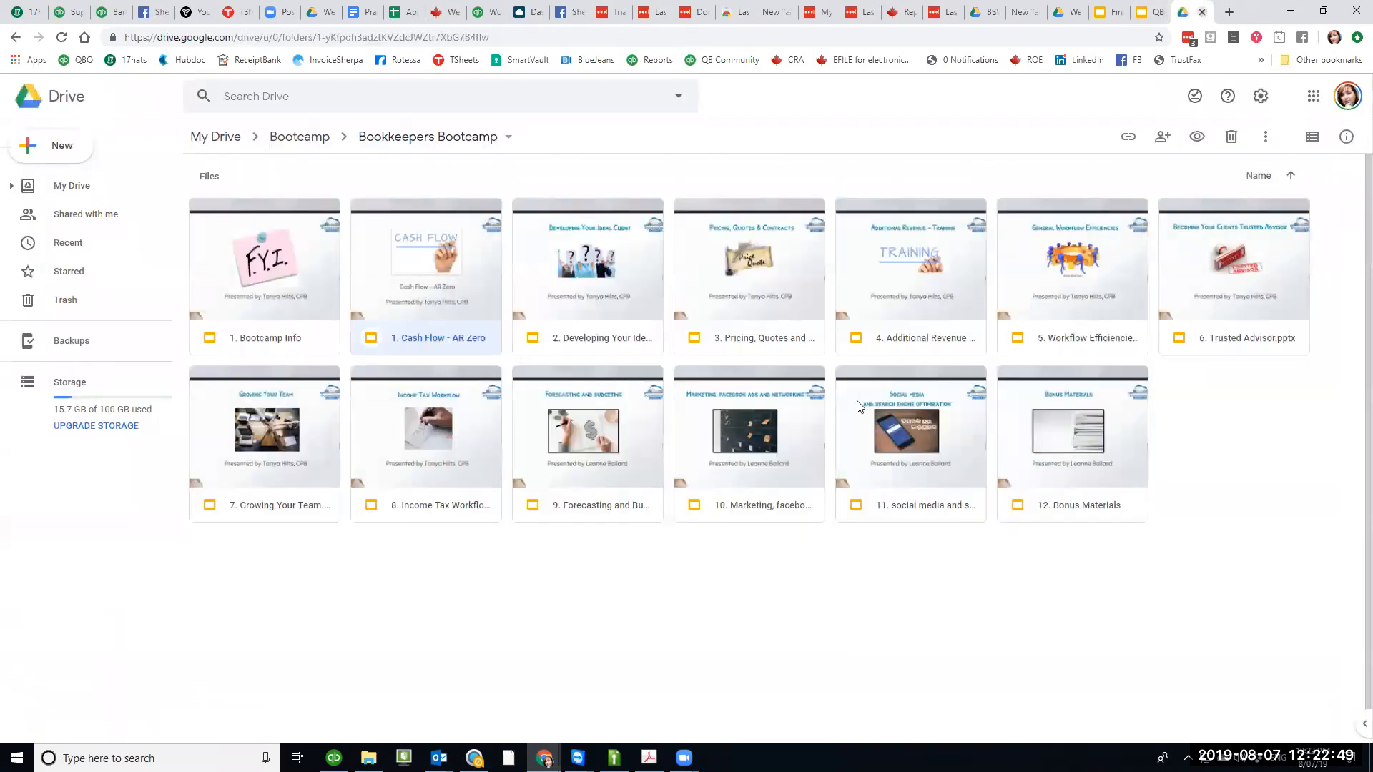
key("ctrl+w")
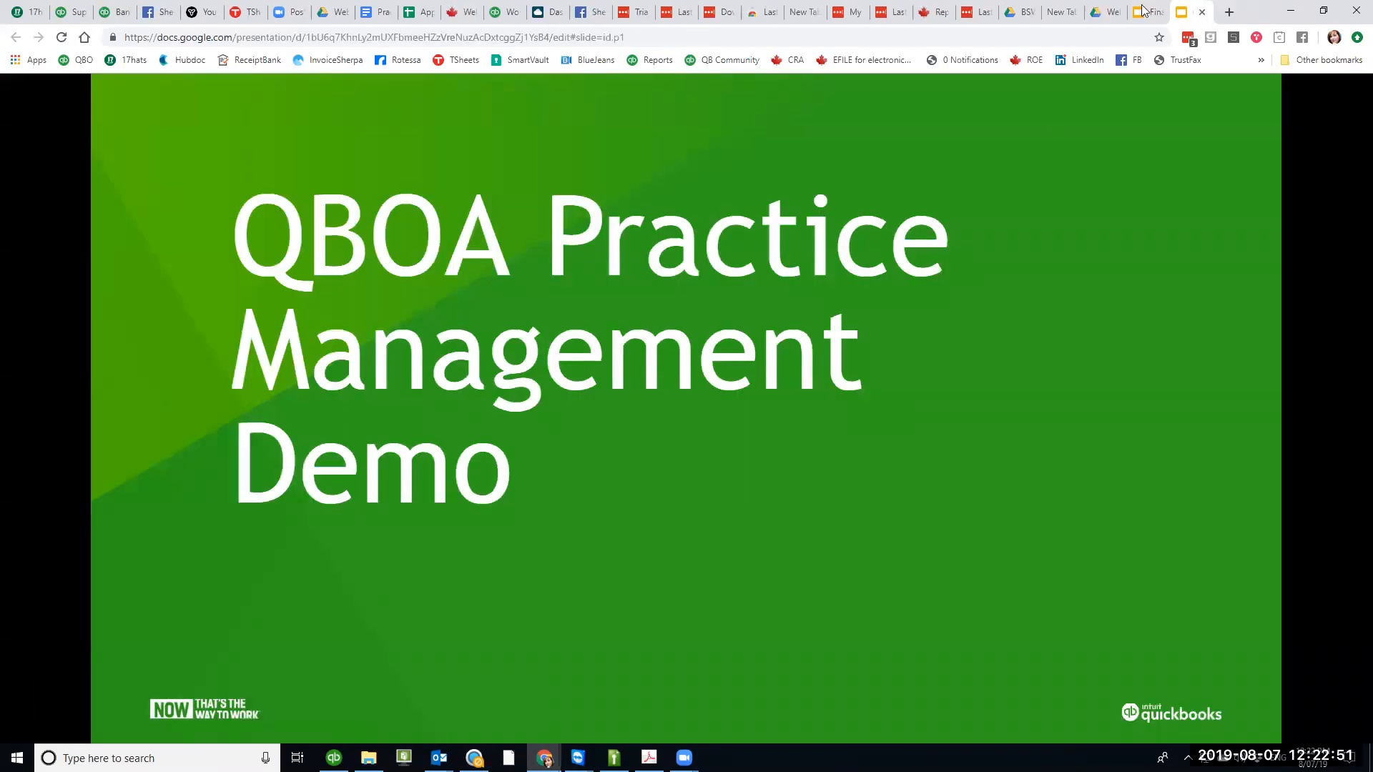
left_click(1155, 15)
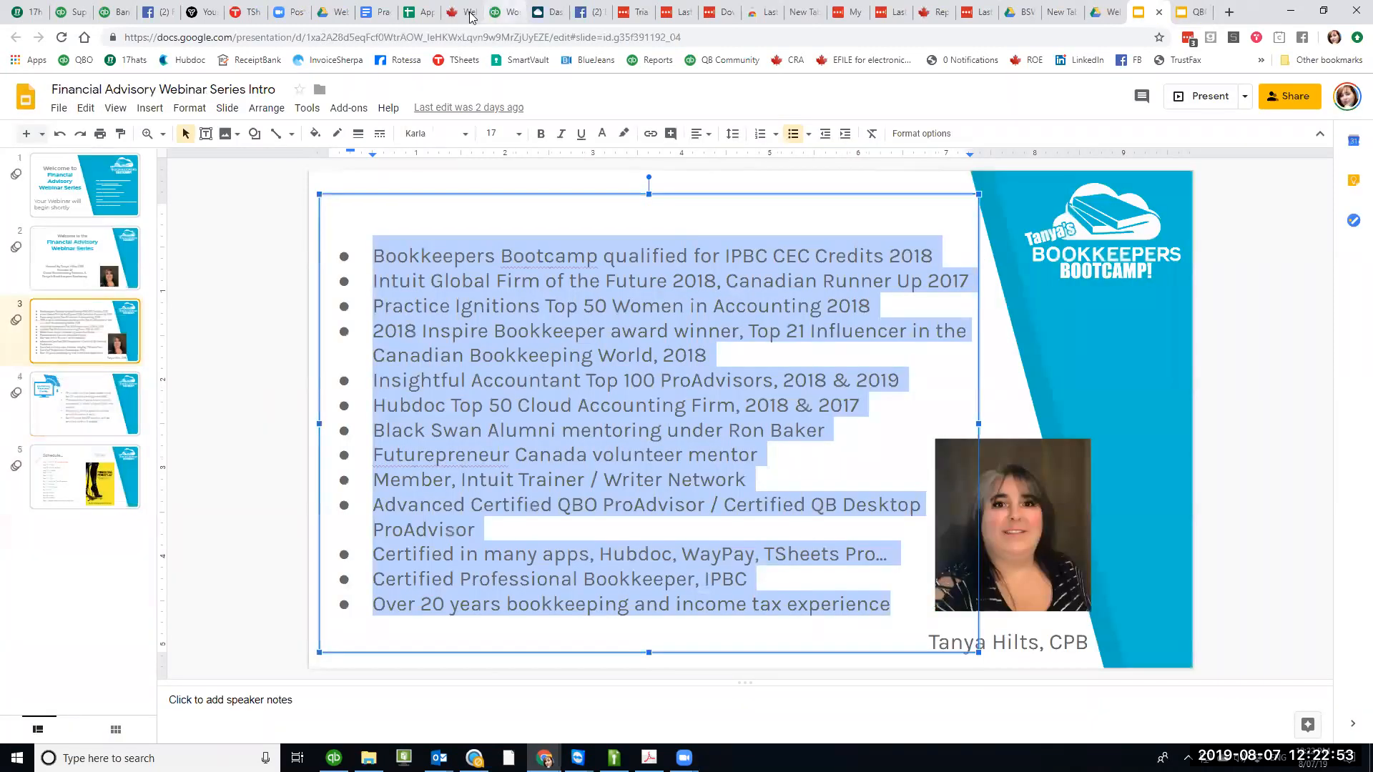
left_click(501, 12)
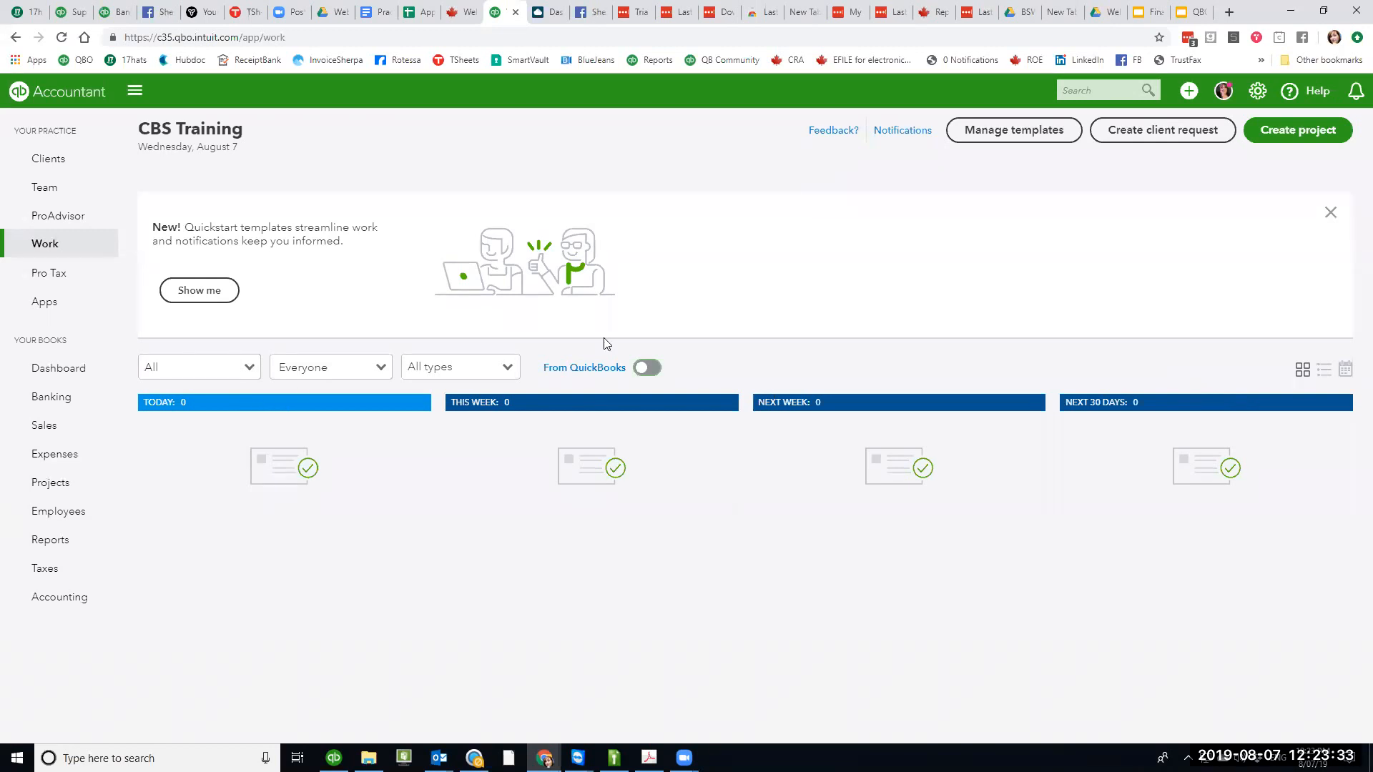
- Show the practice's work items as a list, and switch to the calendar view to examine the August 2019 month
left_click(1324, 369)
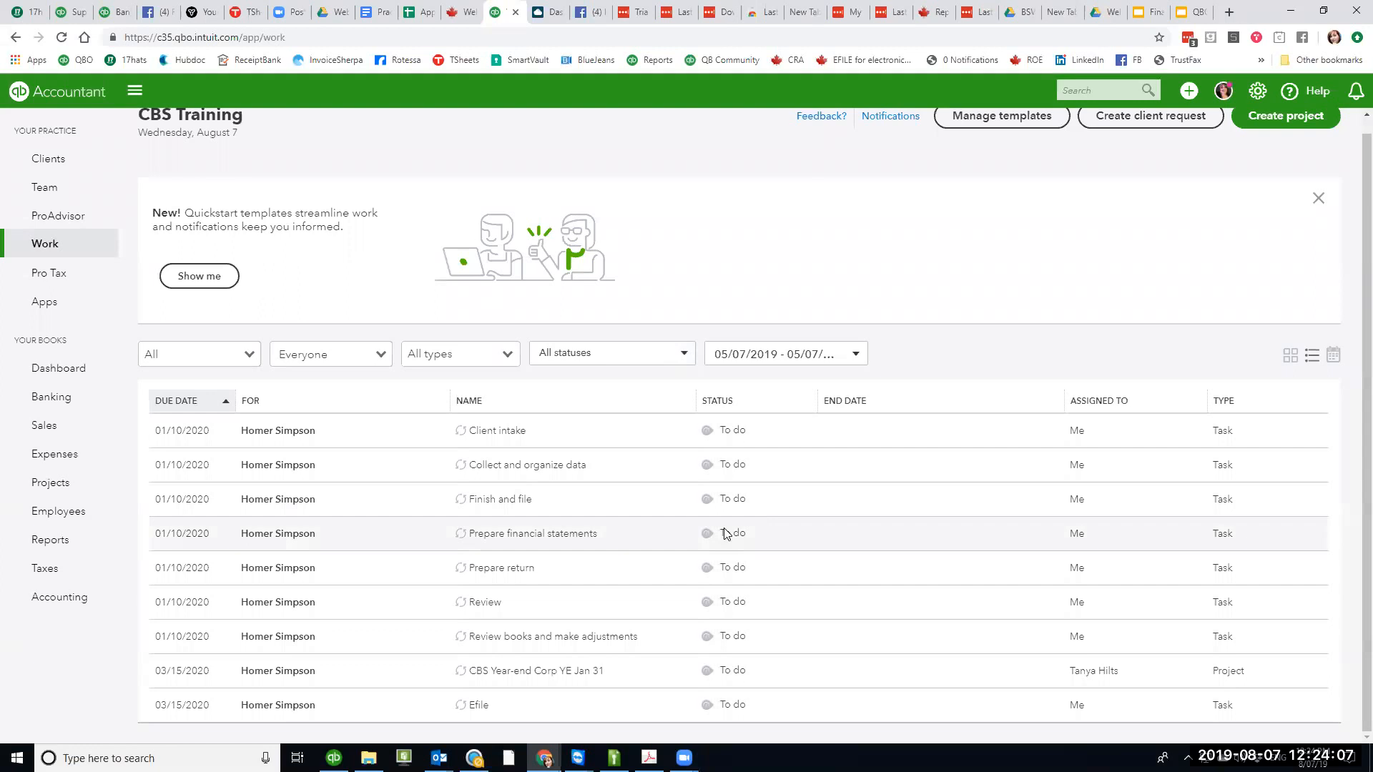
left_click(1333, 355)
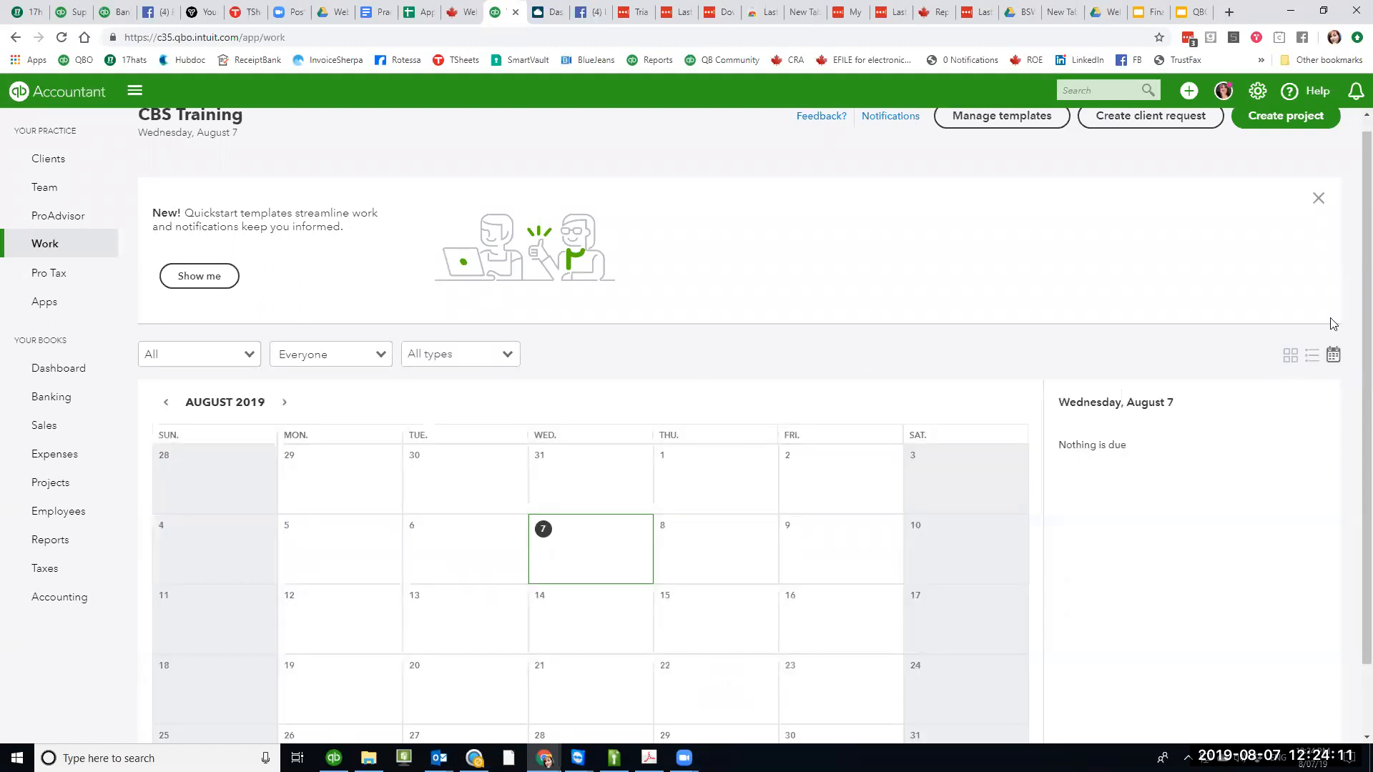
scroll(628, 532, "down", 2)
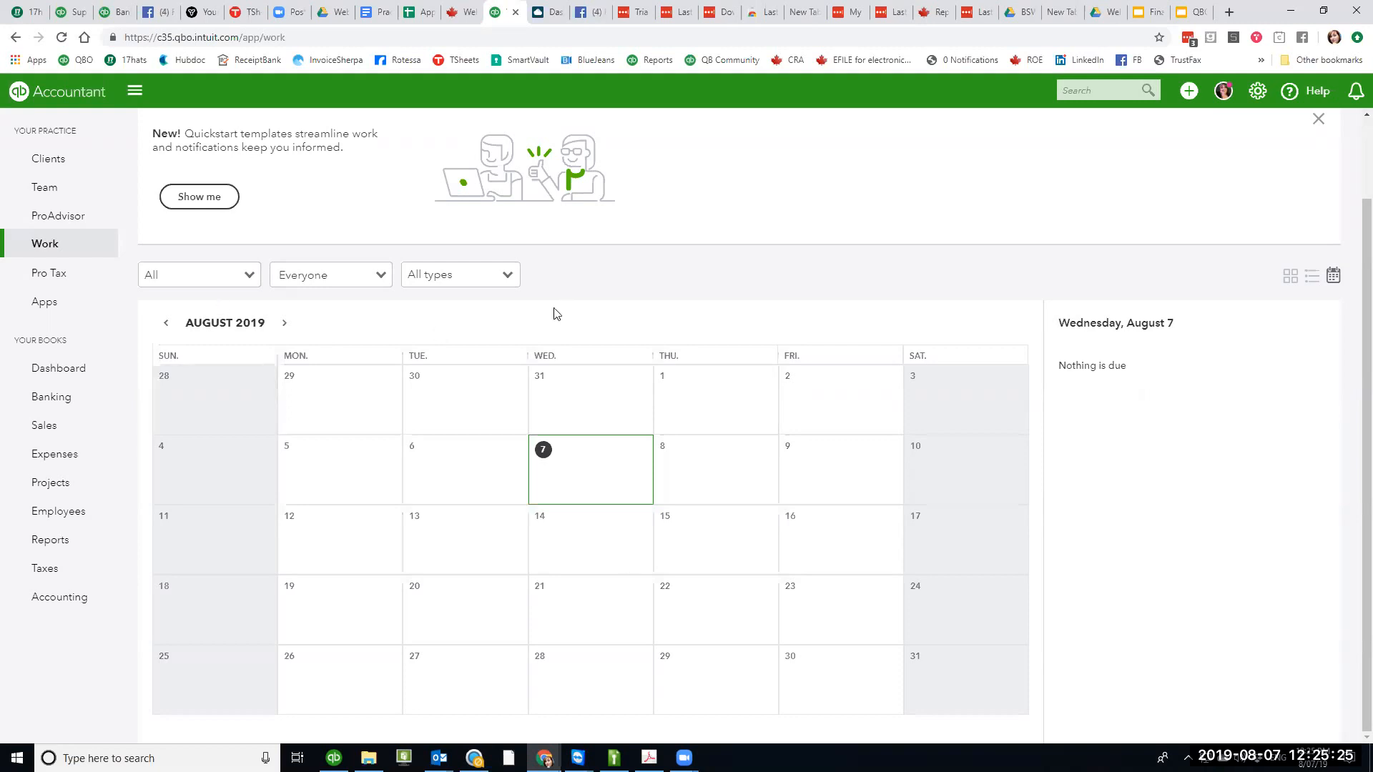
- Open the project templates page through the Quickstart templates tour, and dismiss the tour
scroll(1015, 208, "up", 2)
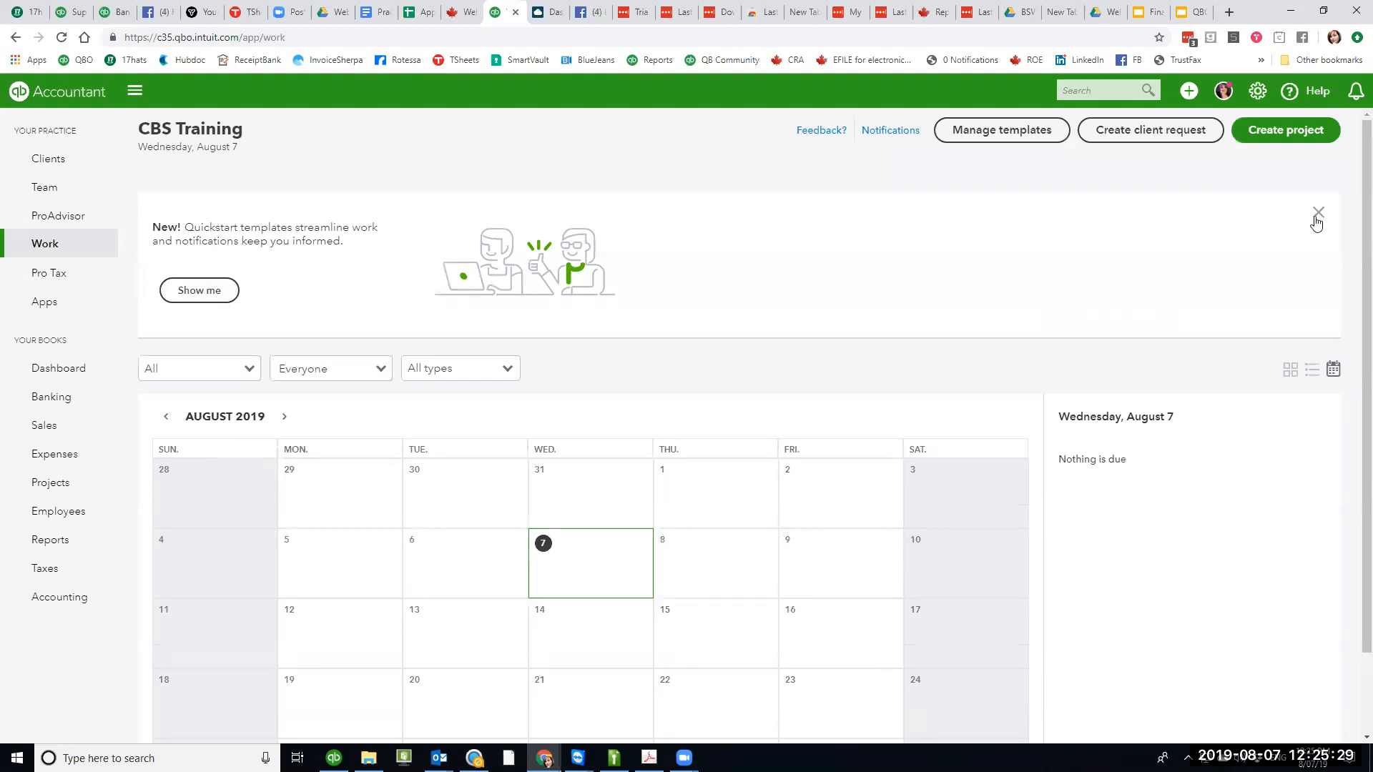
left_click(192, 290)
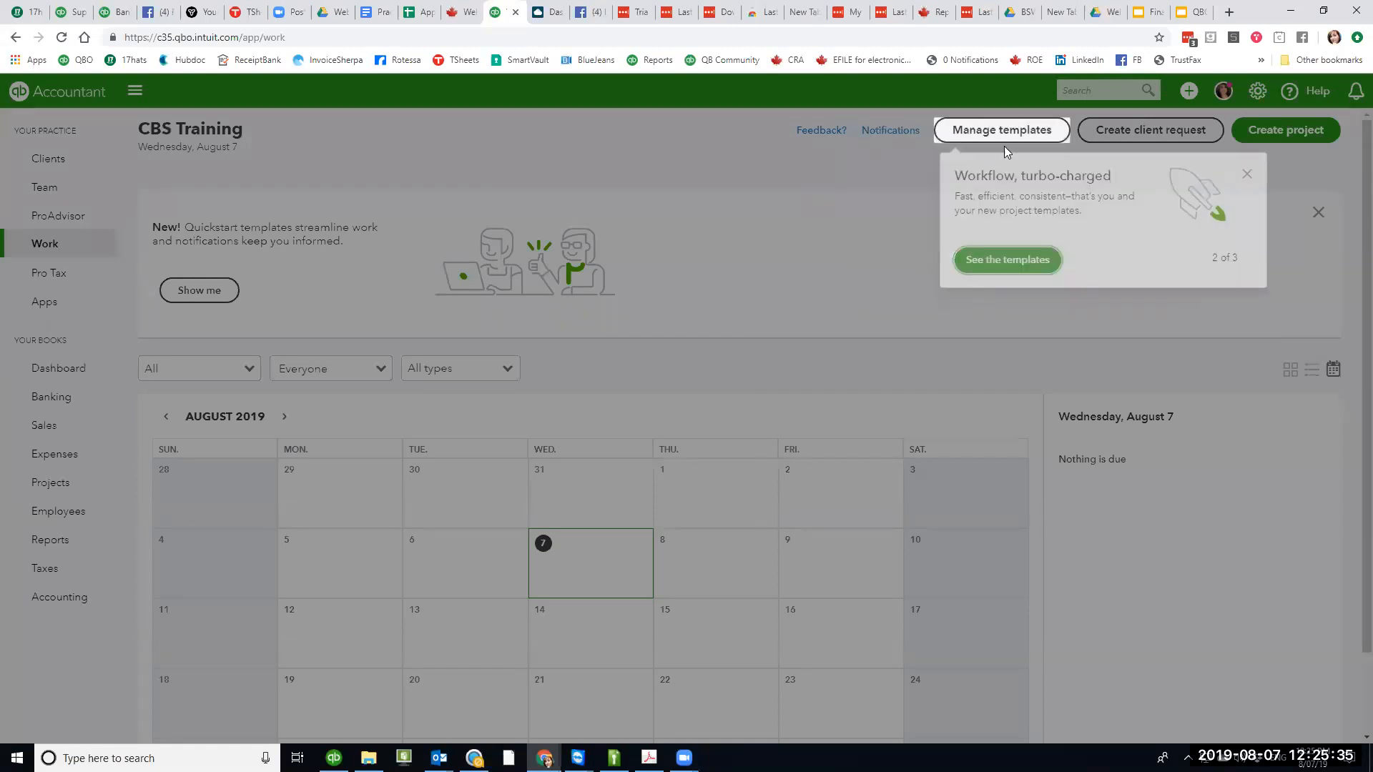
left_click(1021, 269)
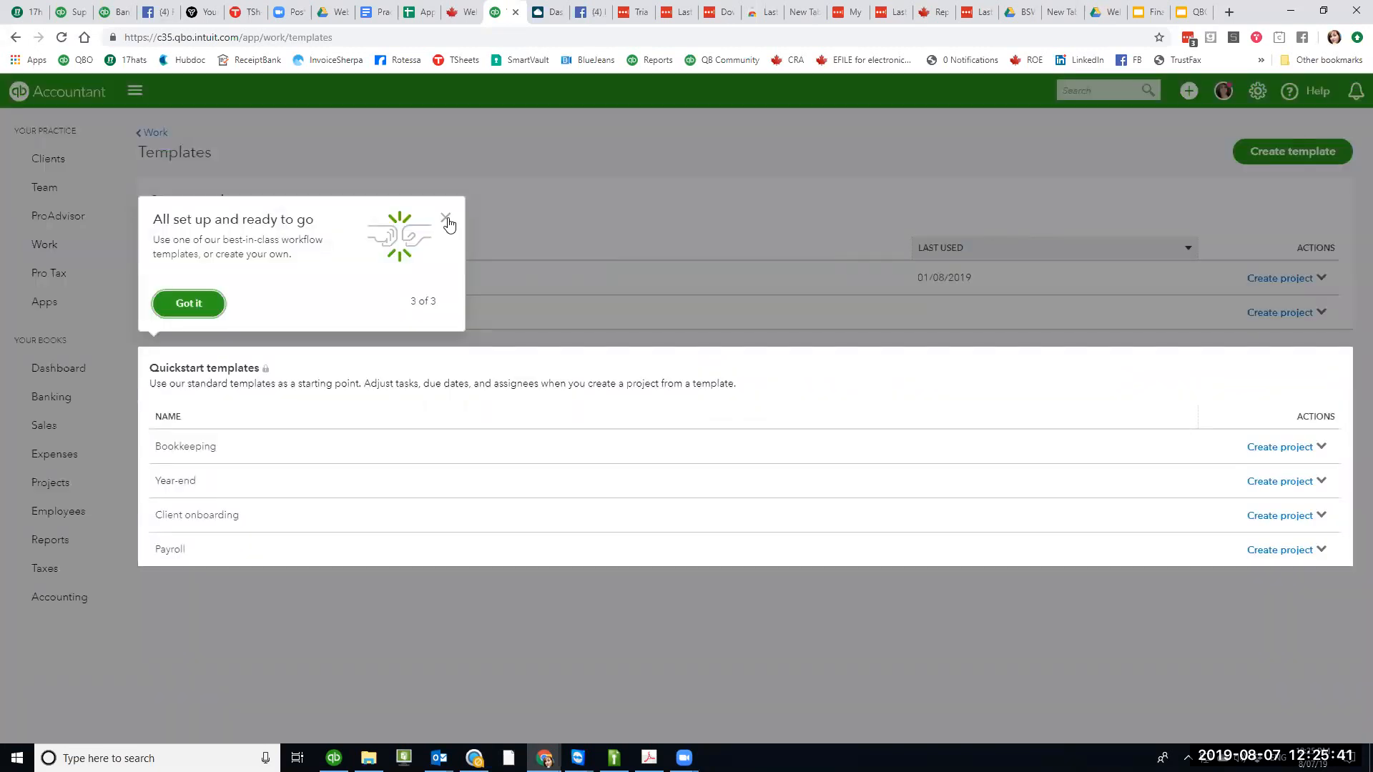
left_click(446, 220)
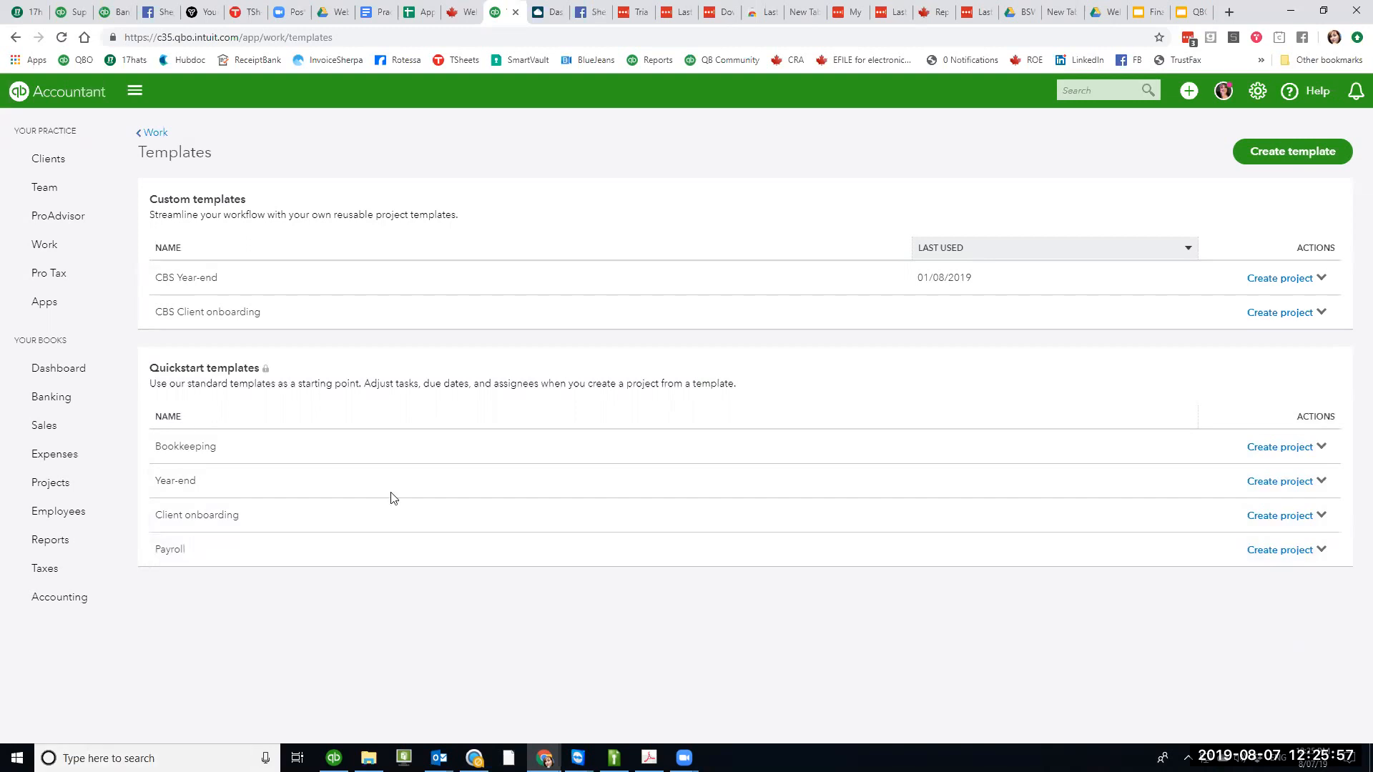
- Go through the six tasks of the Bookkeeping quickstart template one by one, and close its preview
left_click(199, 448)
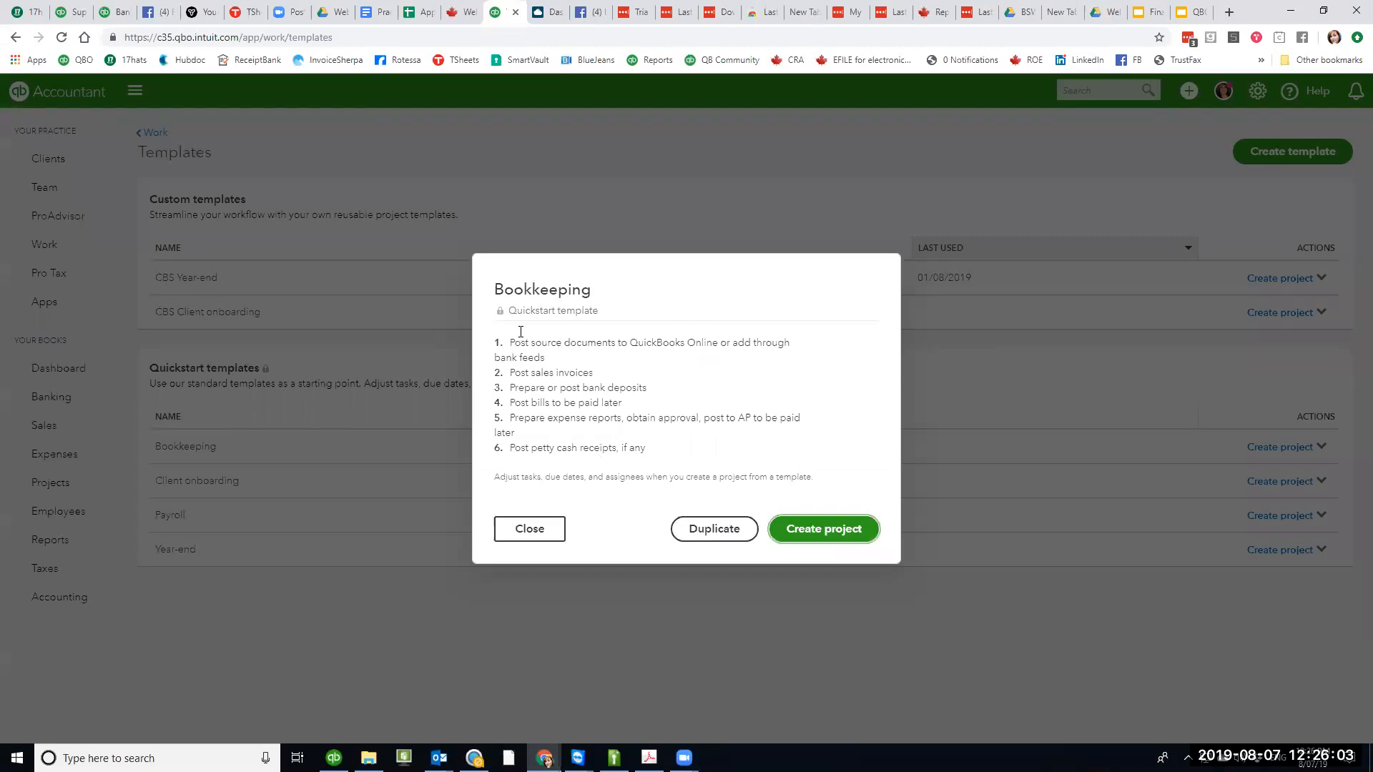
left_click_drag(509, 343, 833, 445)
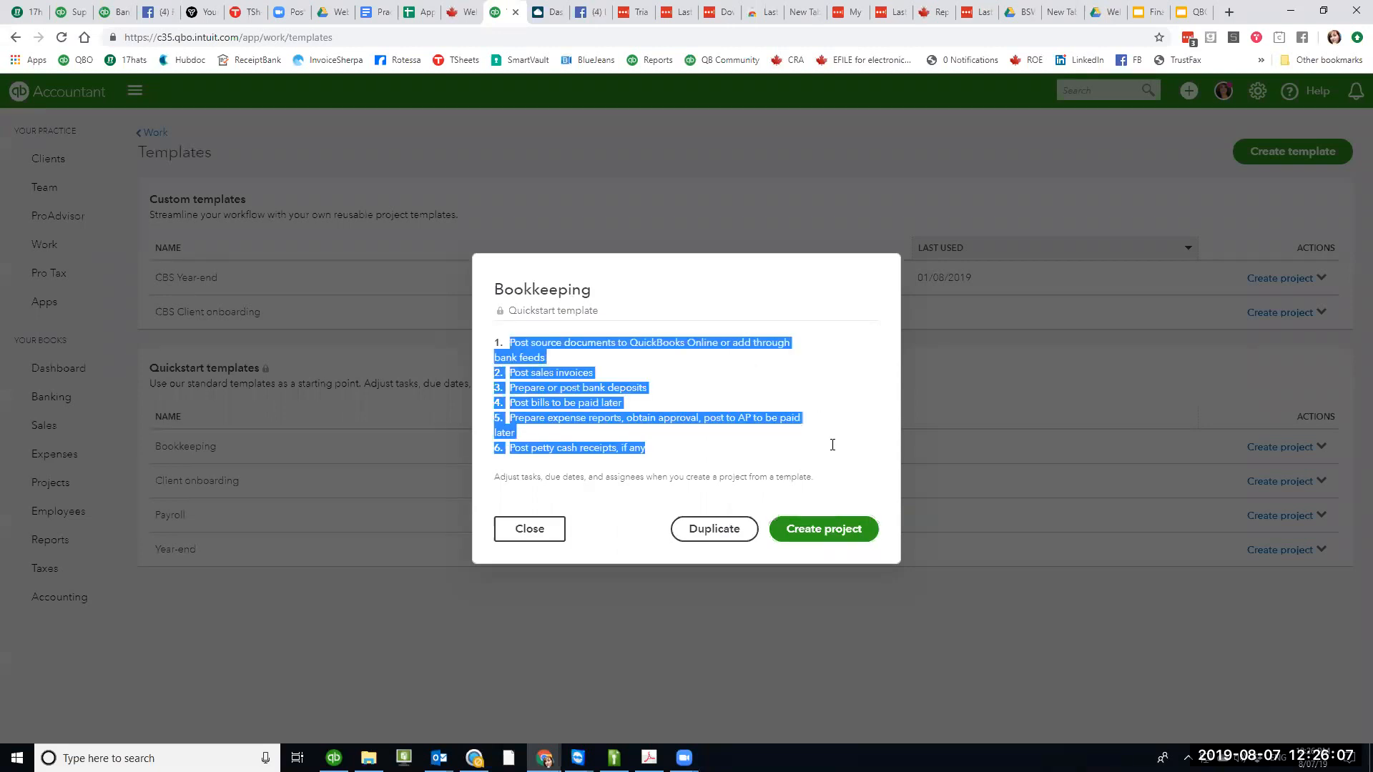
left_click(752, 390)
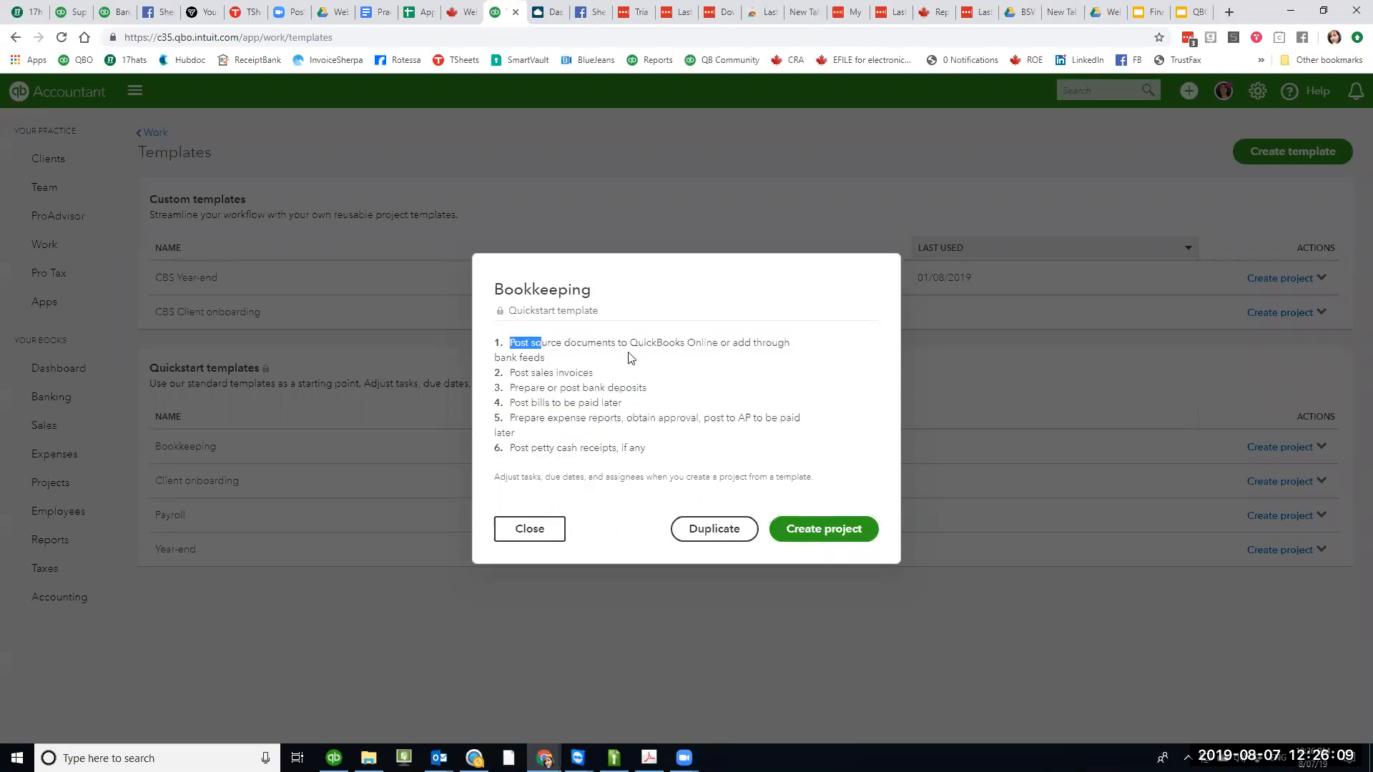
triple_click(505, 339)
triple_click(582, 371)
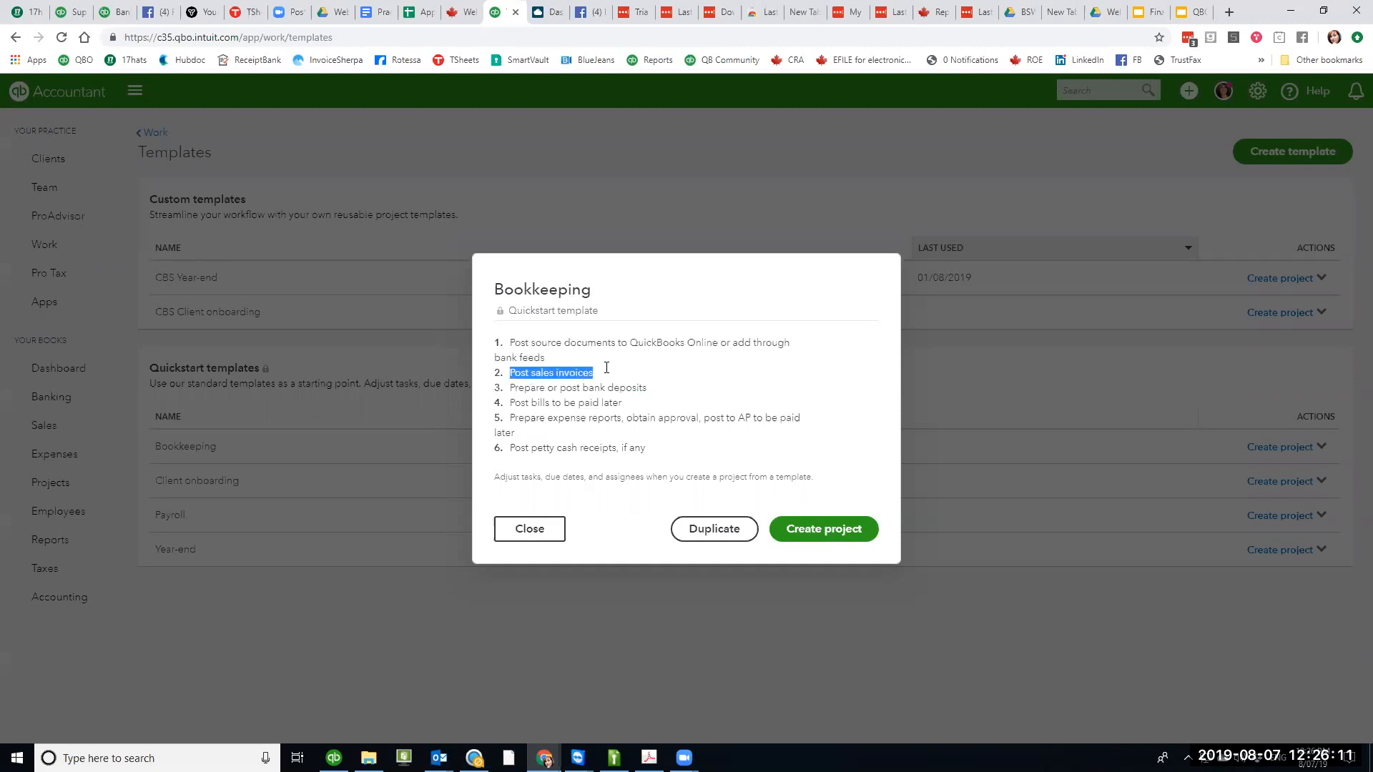
triple_click(511, 392)
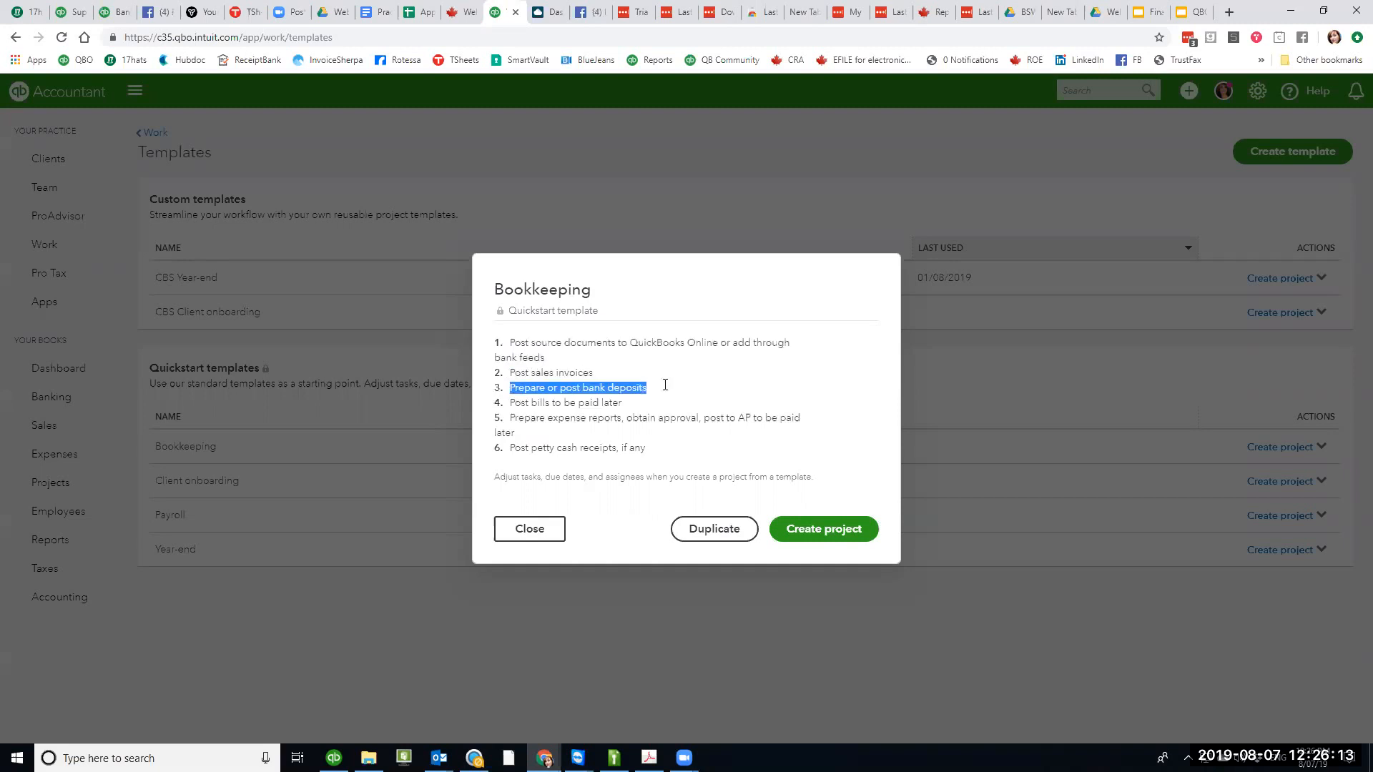
triple_click(615, 405)
triple_click(512, 422)
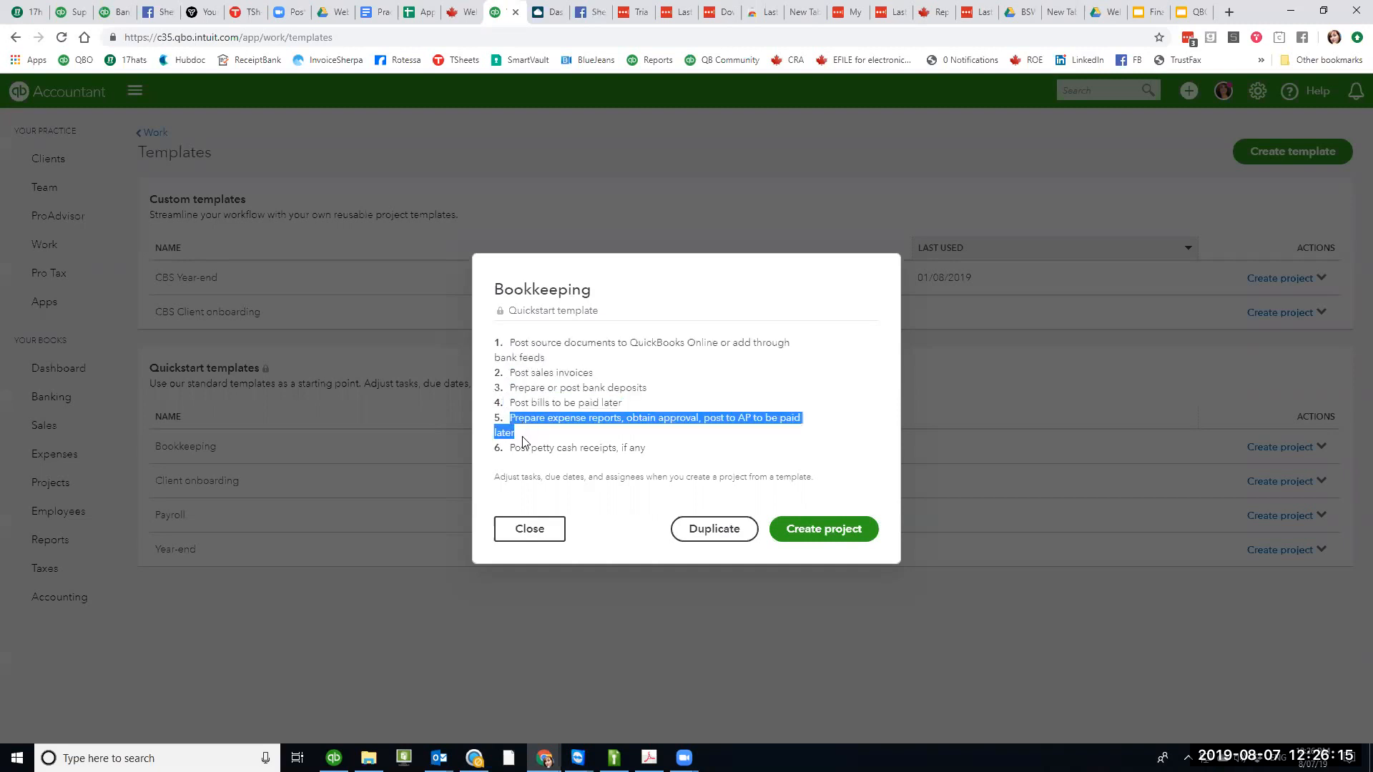
left_click_drag(509, 449, 692, 441)
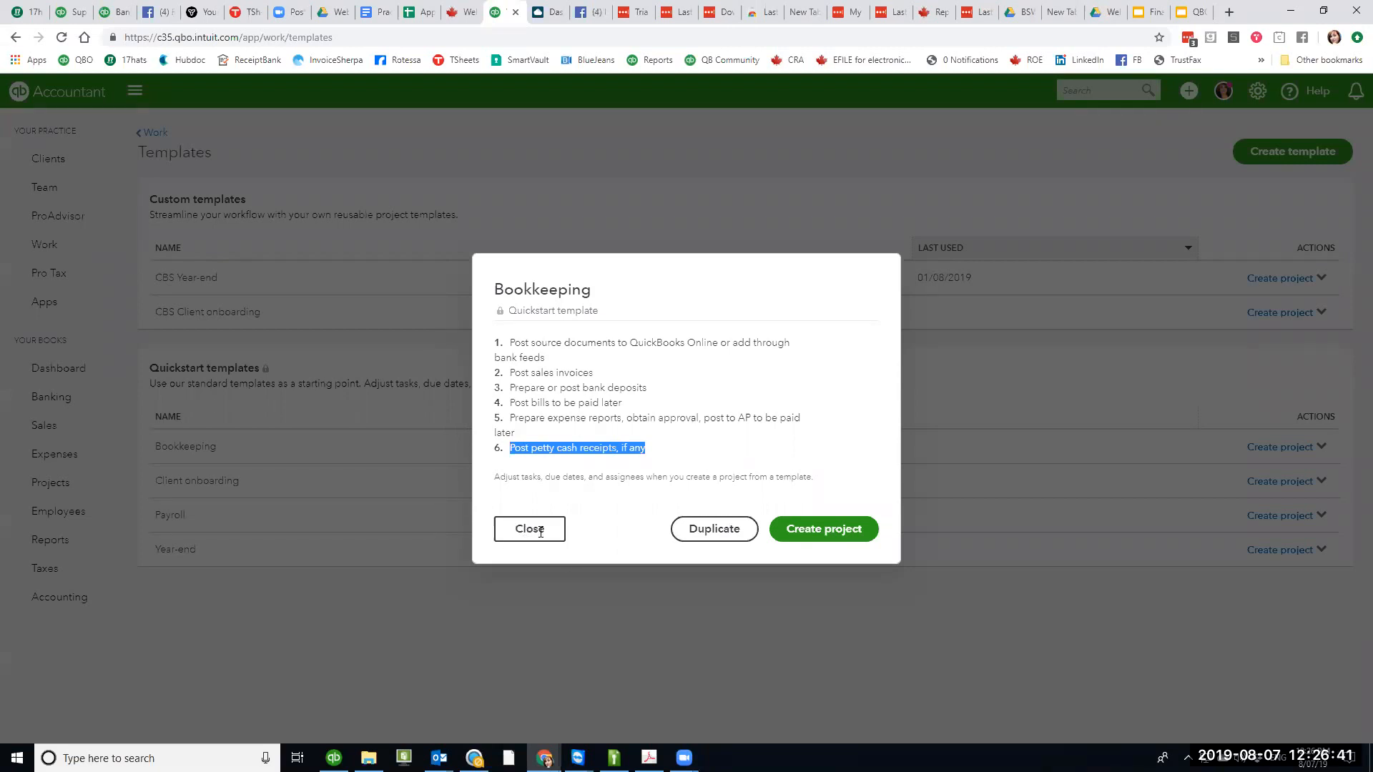
left_click_drag(505, 348, 494, 345)
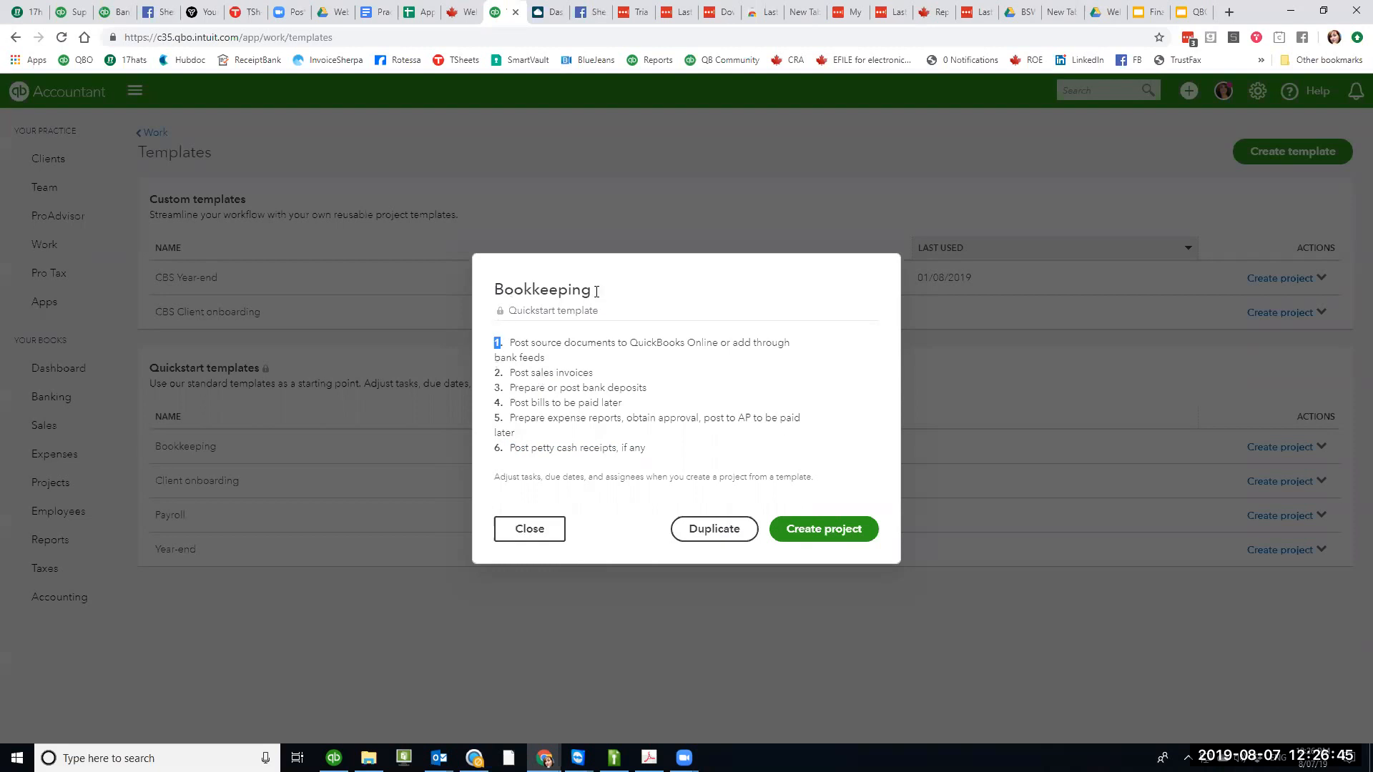
left_click_drag(598, 290, 485, 277)
left_click_drag(505, 344, 496, 372)
left_click(500, 388)
double_click(500, 390)
double_click(500, 403)
double_click(499, 418)
double_click(499, 448)
key("Escape")
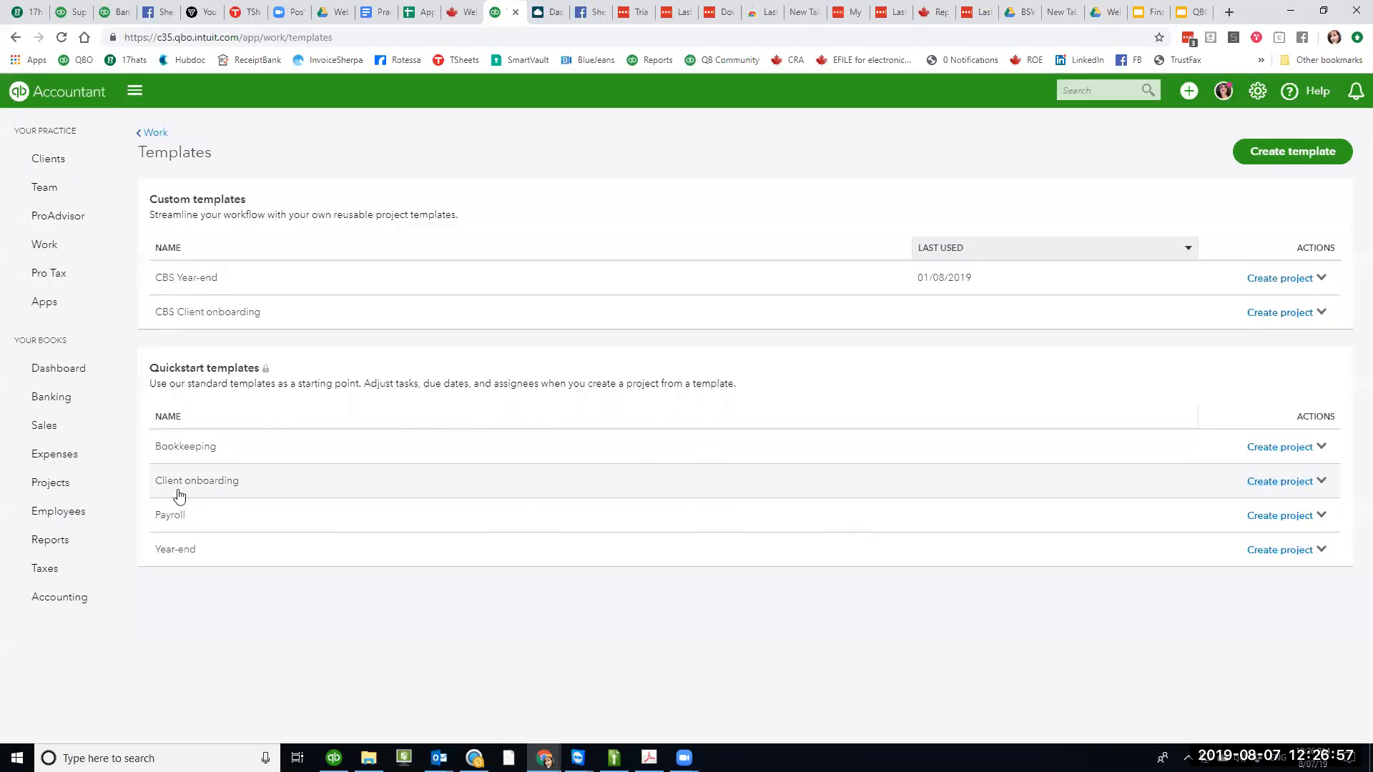
- Review the Client onboarding quickstart template's tasks and the CBS Client onboarding project form, closing both without saving
left_click(184, 484)
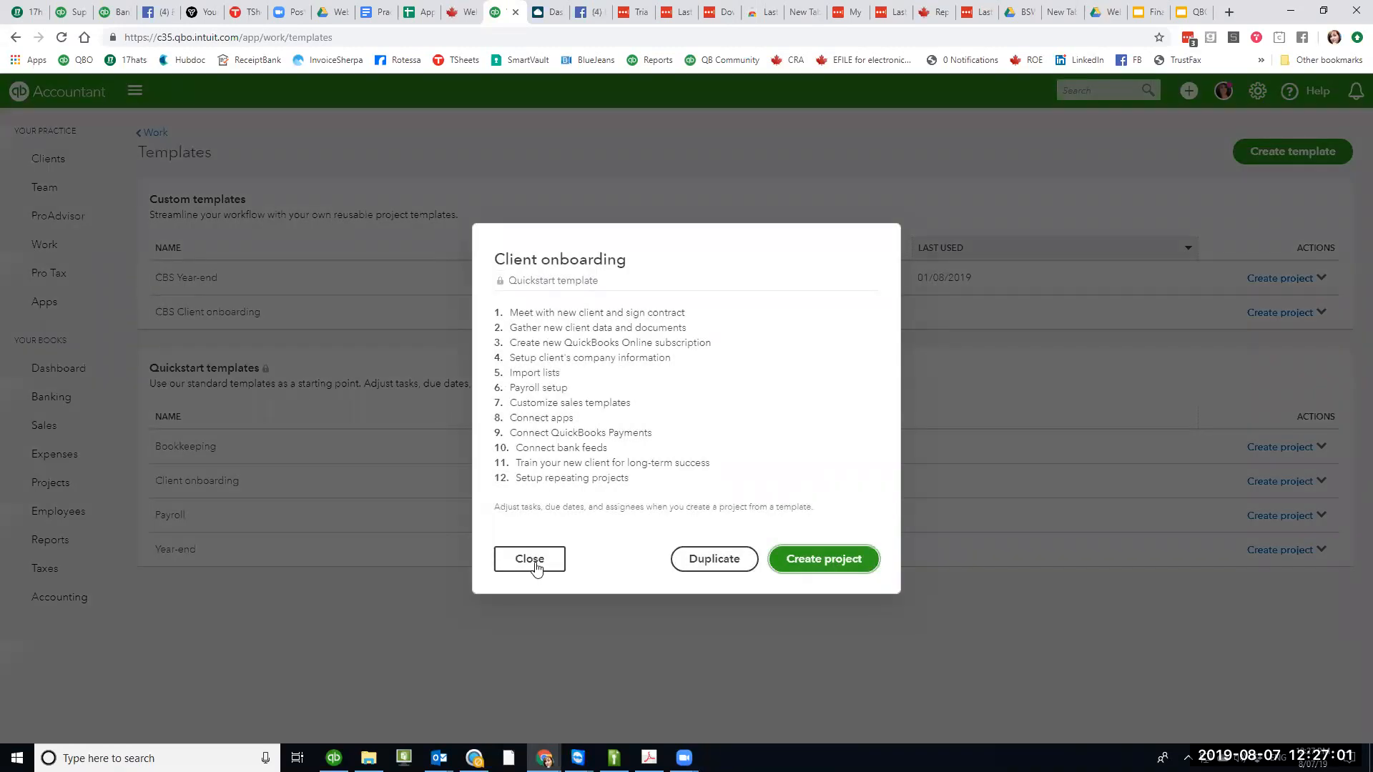
key("Escape")
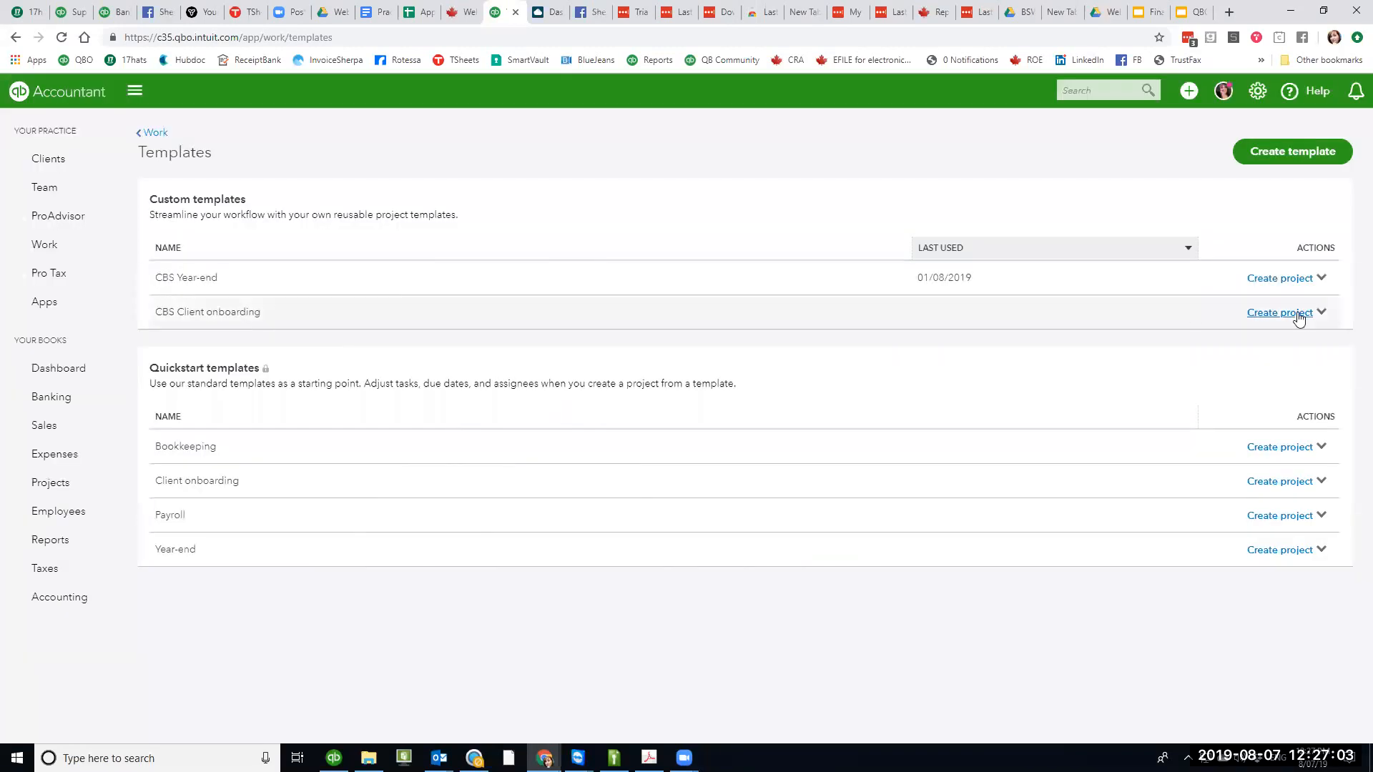
left_click(1300, 318)
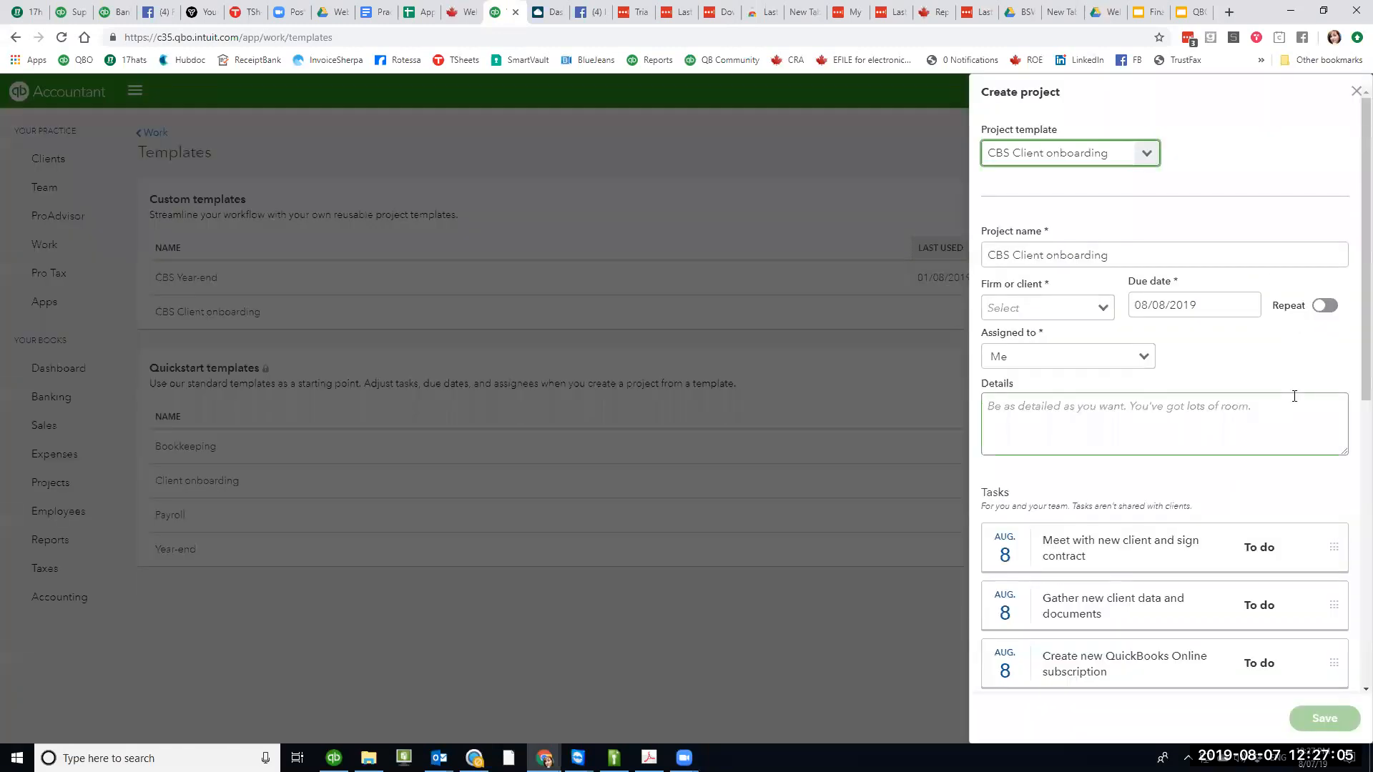
scroll(1290, 398, "down", 8)
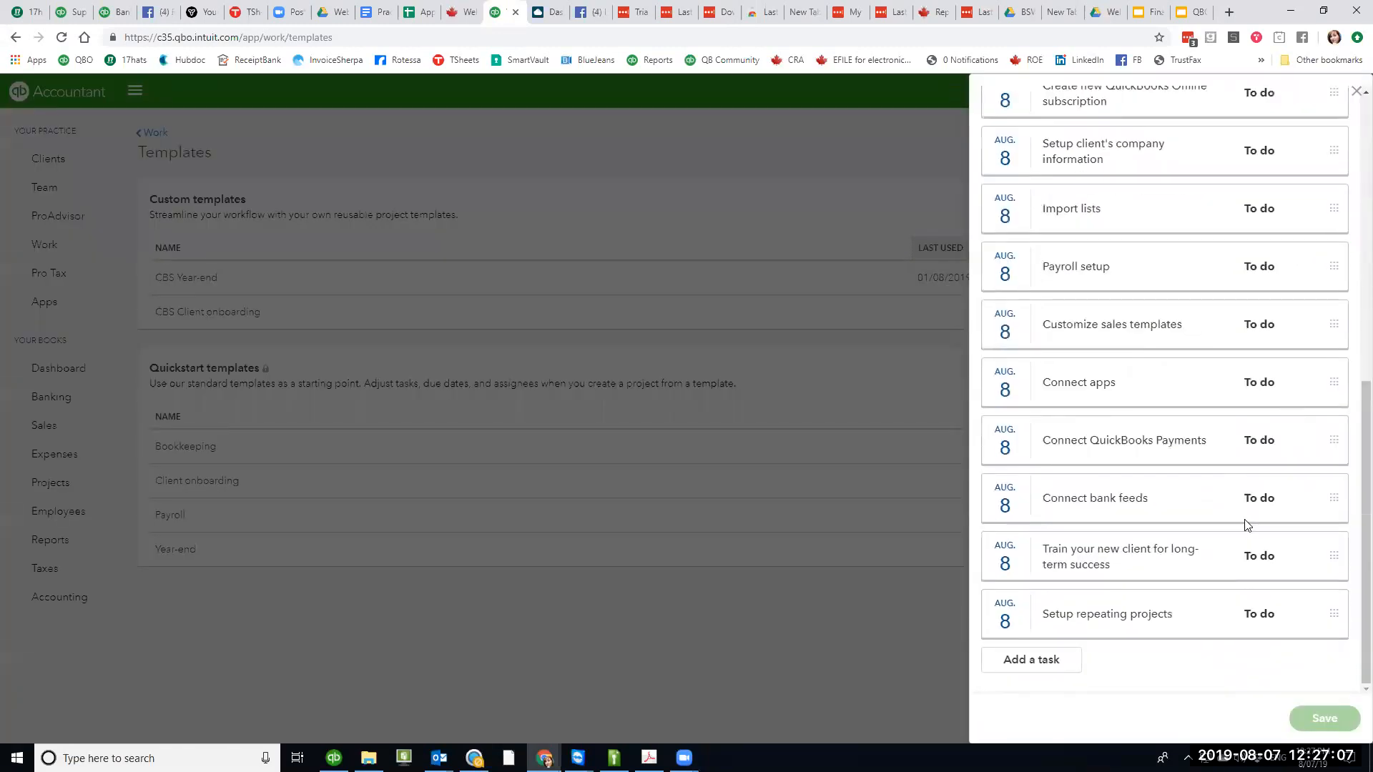
scroll(1169, 309, "up", 8)
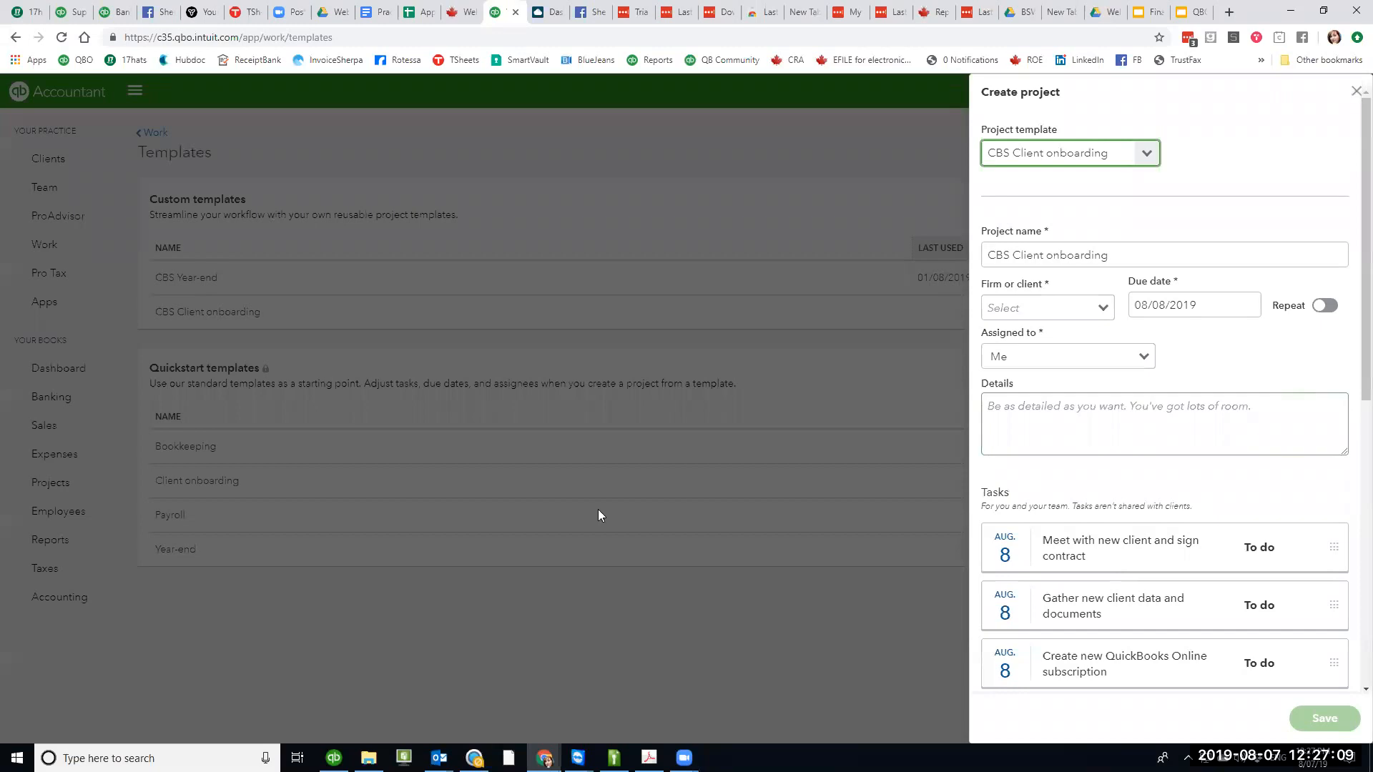
left_click(598, 515)
left_click(573, 442)
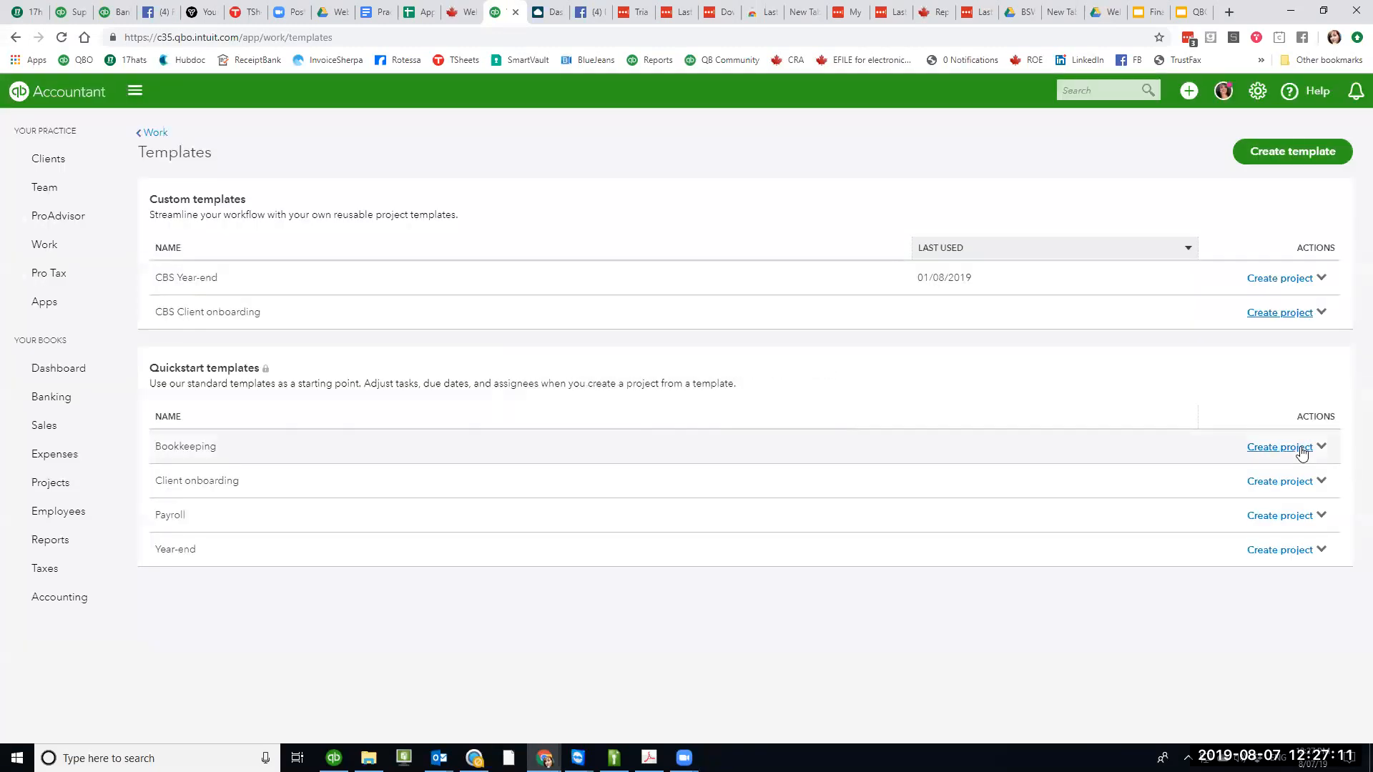
- Start a project from the Client onboarding quickstart template for the existing client, with a due date of 08/31/2019
left_click(1299, 481)
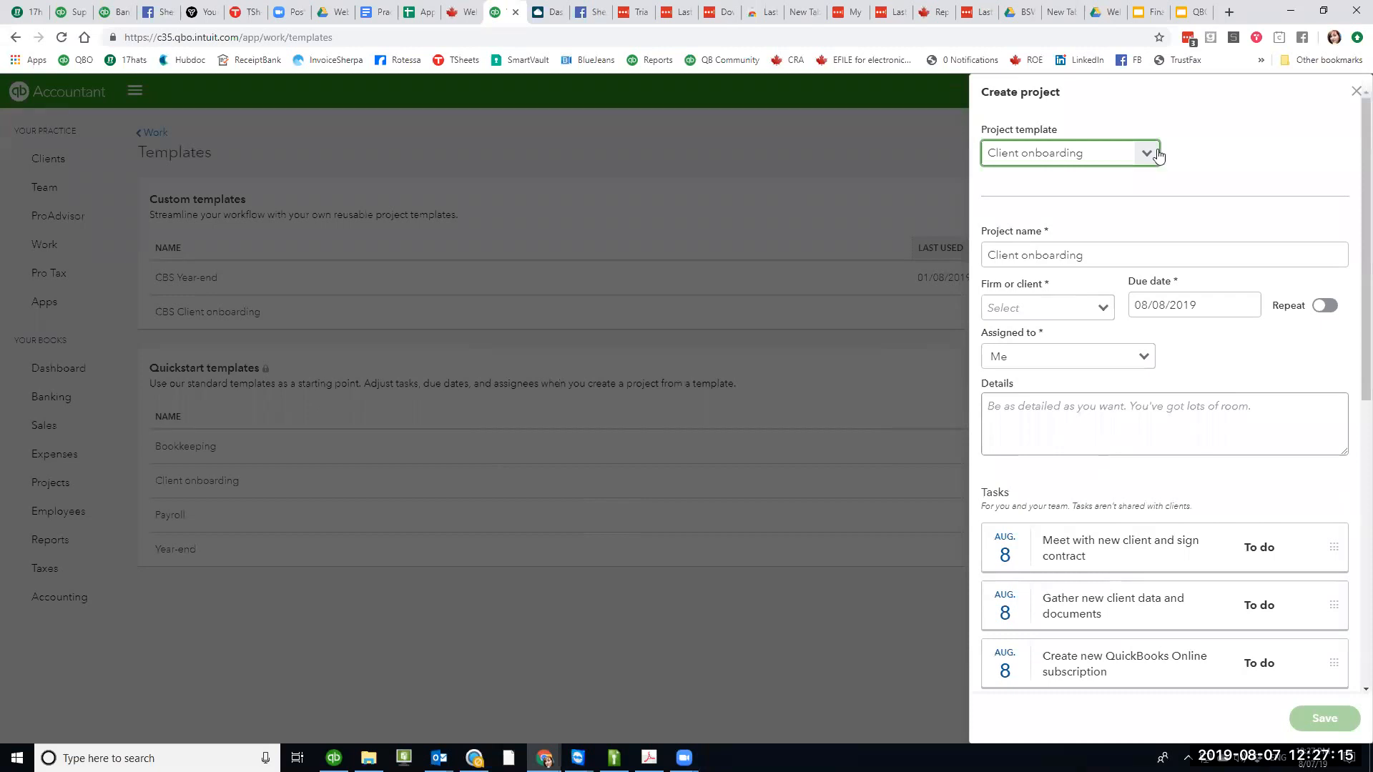
left_click(1108, 252)
left_click(1096, 309)
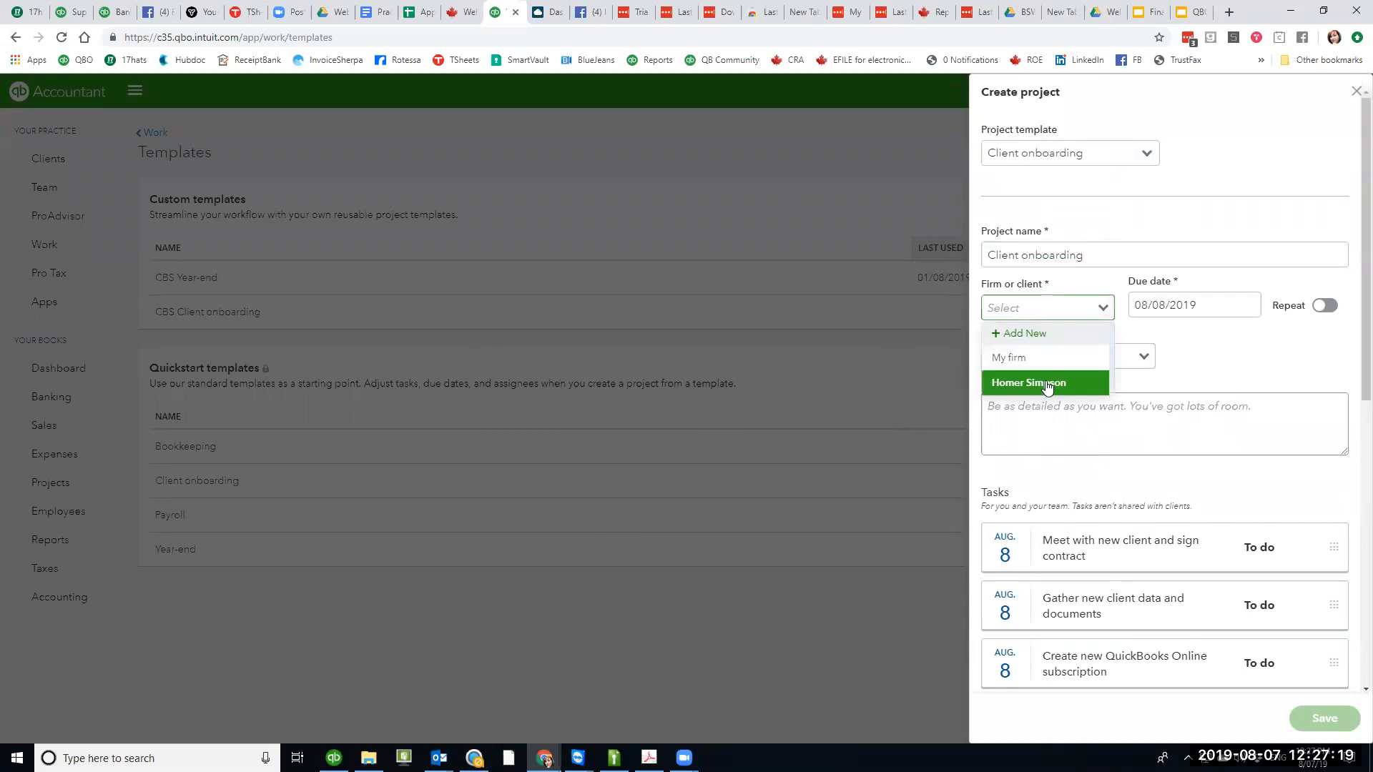
key("Return")
left_click(1226, 306)
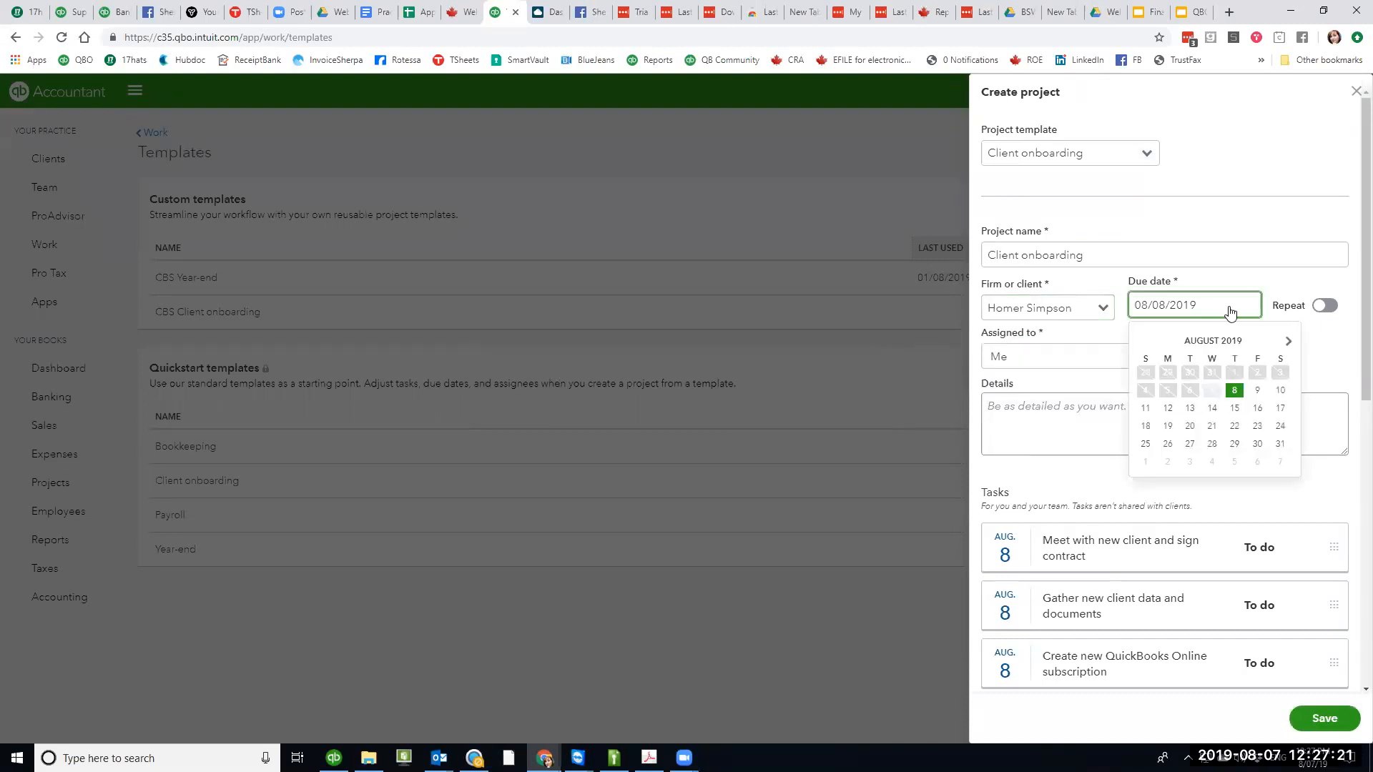
left_click(1280, 445)
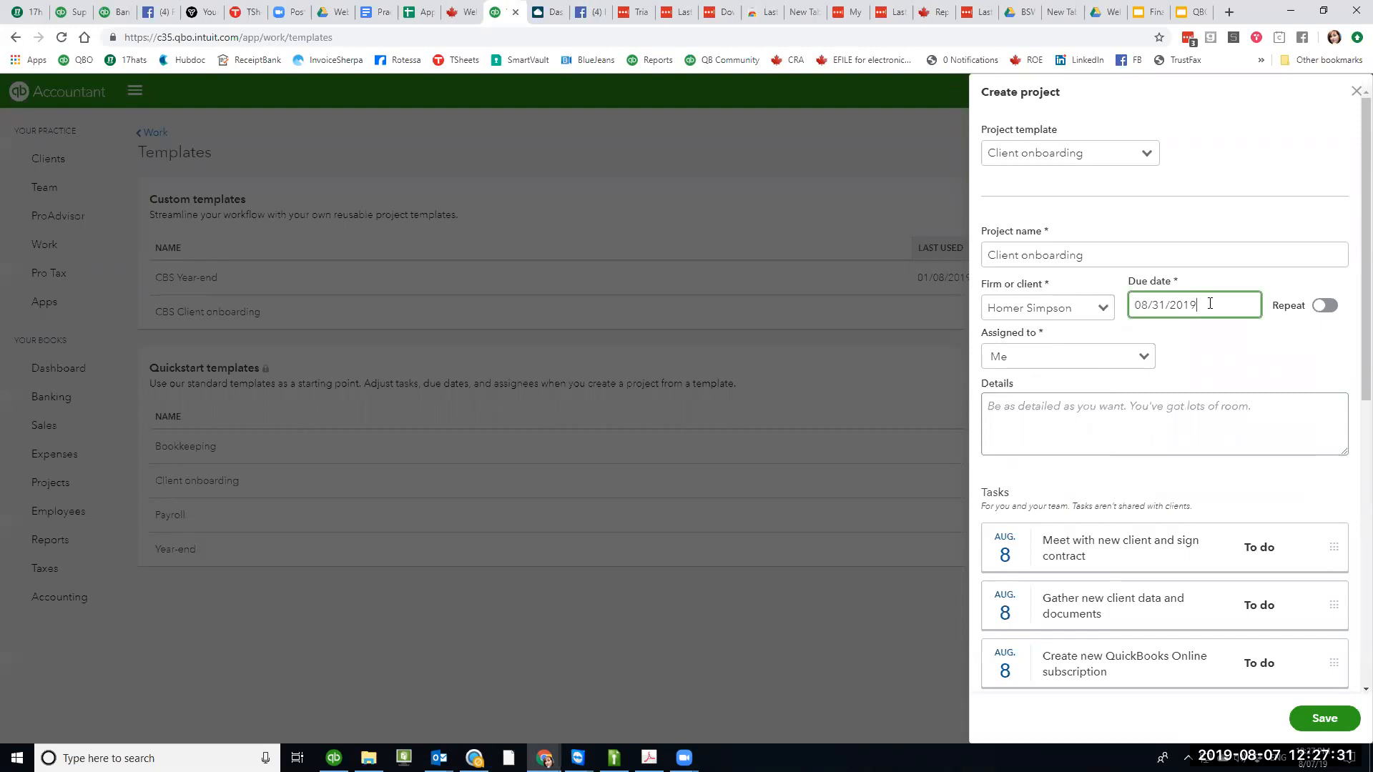
- Turn on repeat for the project, examine the frequency, day and end options, and turn repeat off again
left_click(1326, 308)
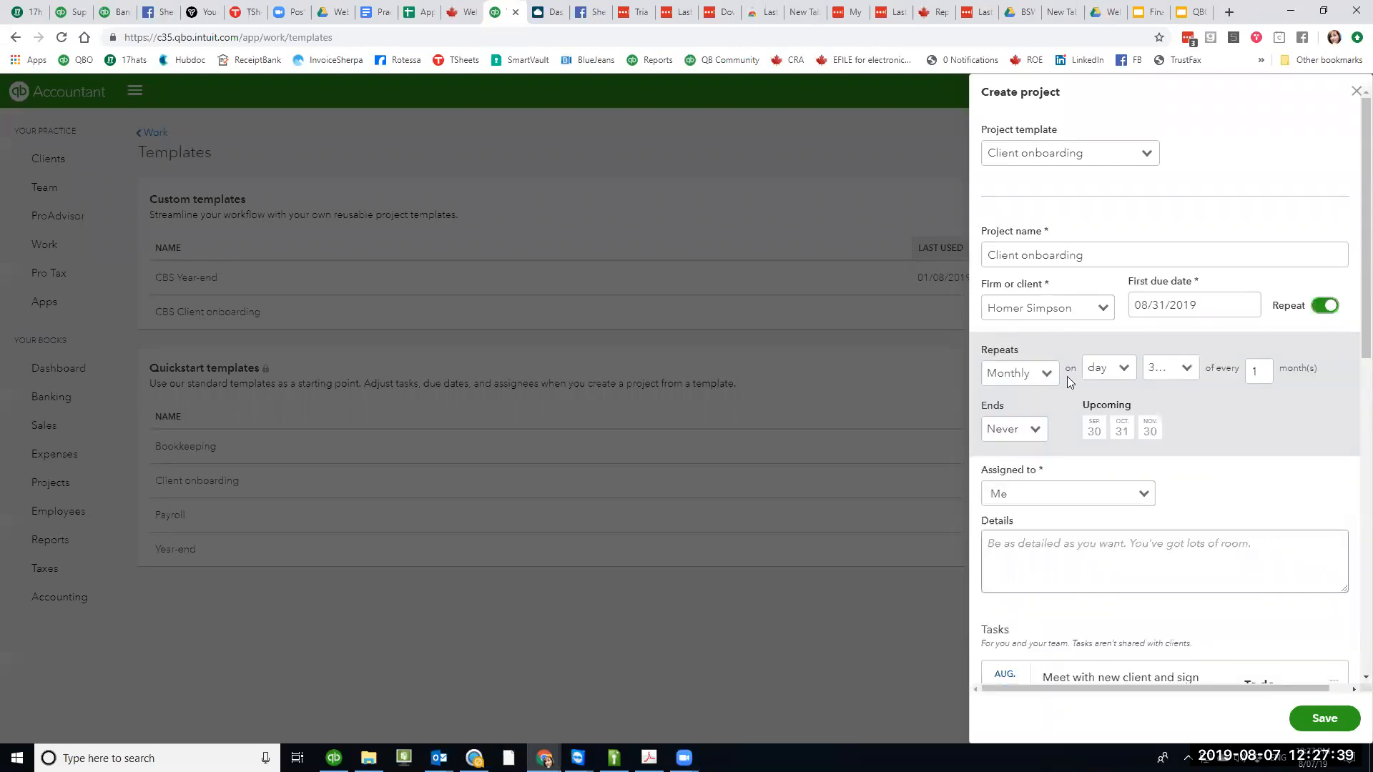
left_click(1044, 374)
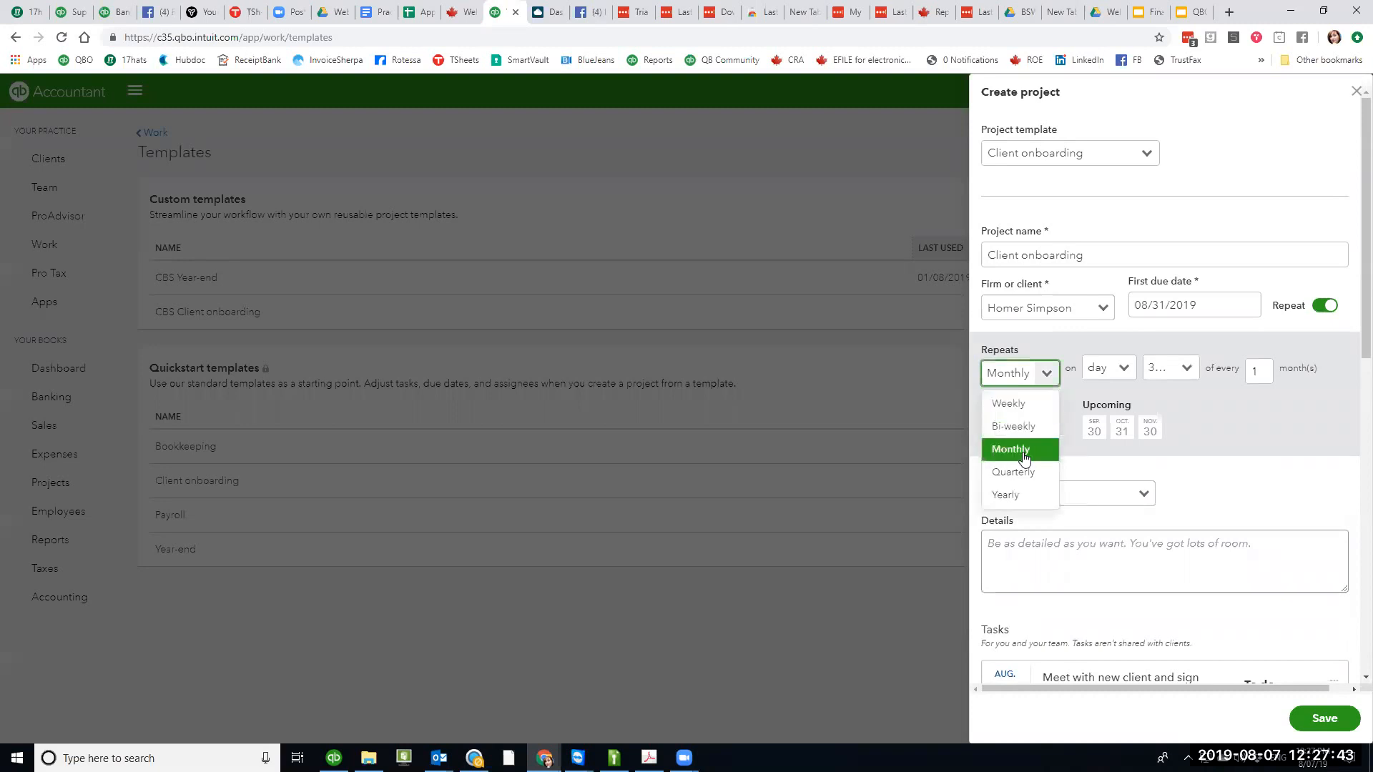
left_click(1238, 419)
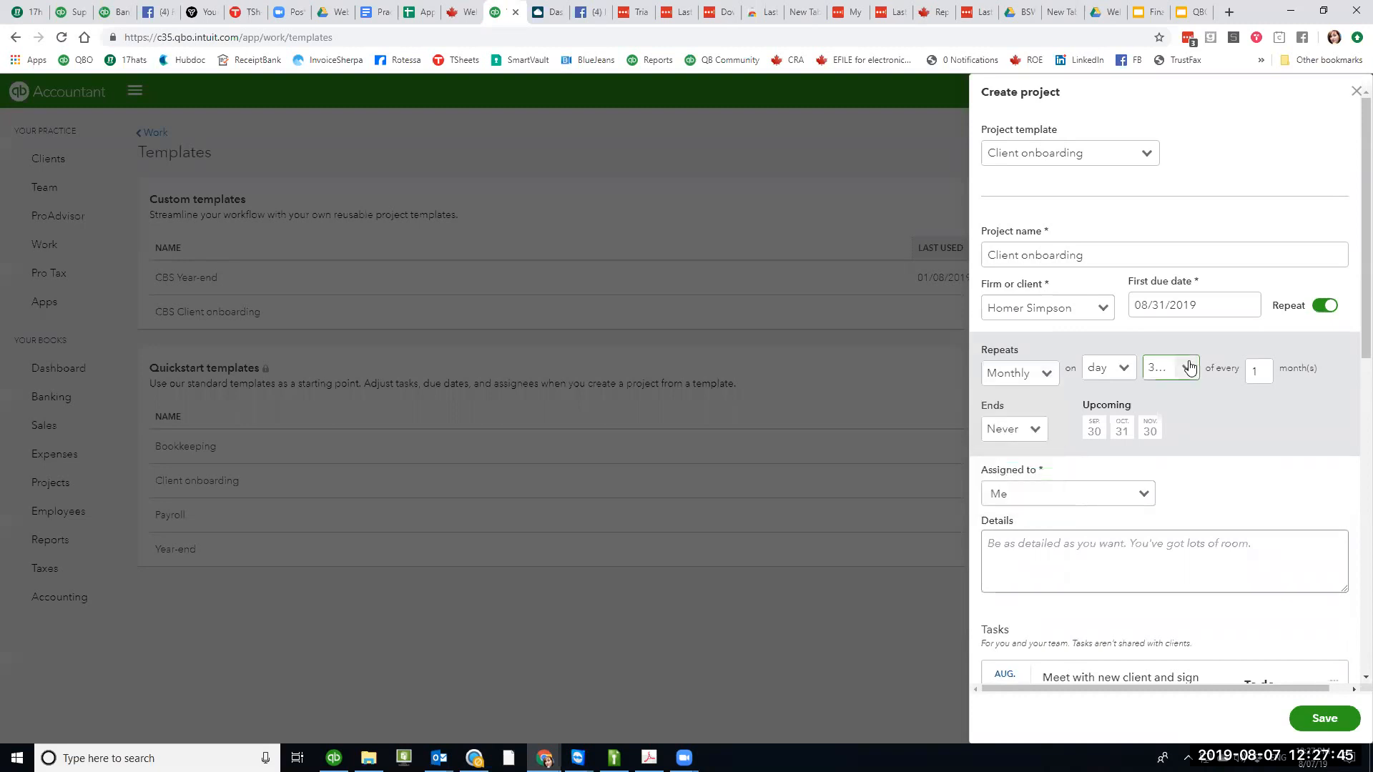
left_click(1038, 434)
left_click(1241, 427)
left_click(1329, 307)
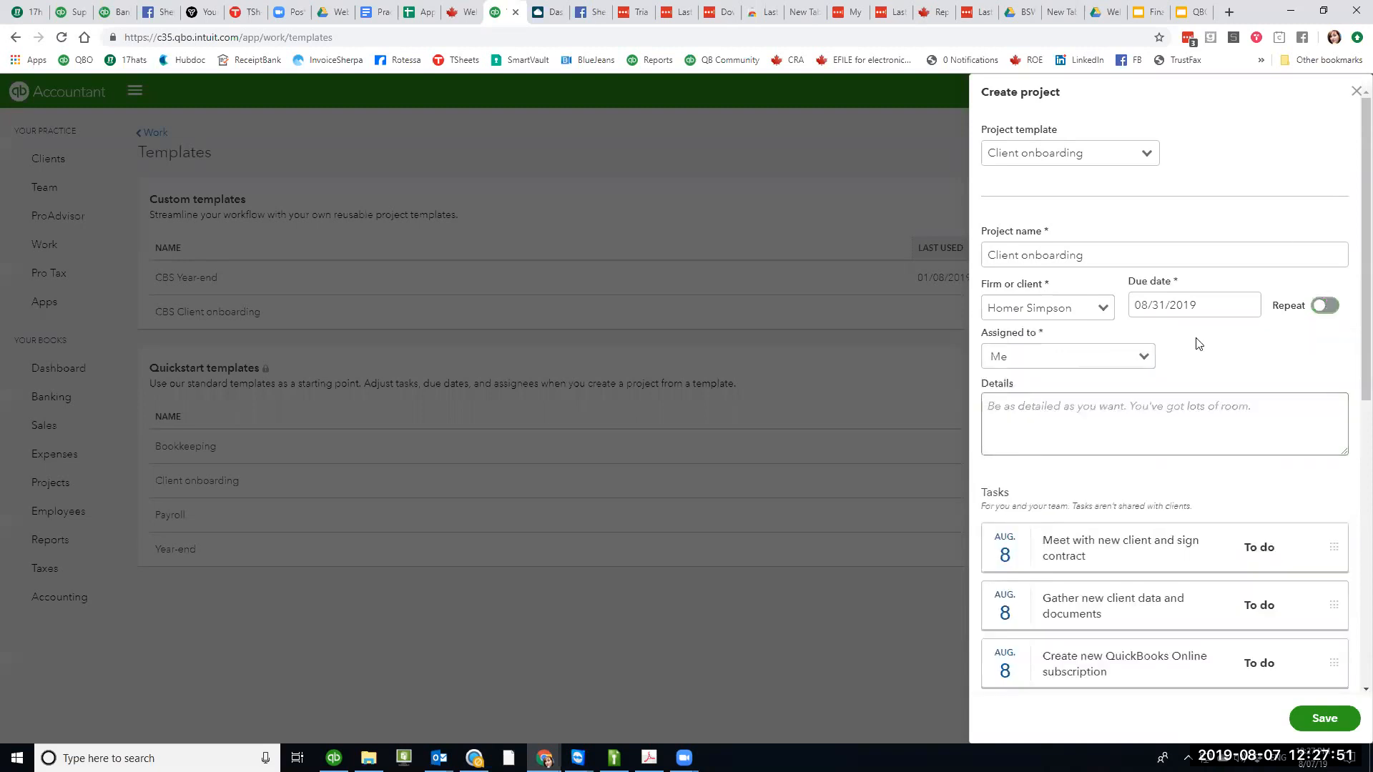
- Assign the Client onboarding project to another team member, and open its details for entry
left_click(1127, 358)
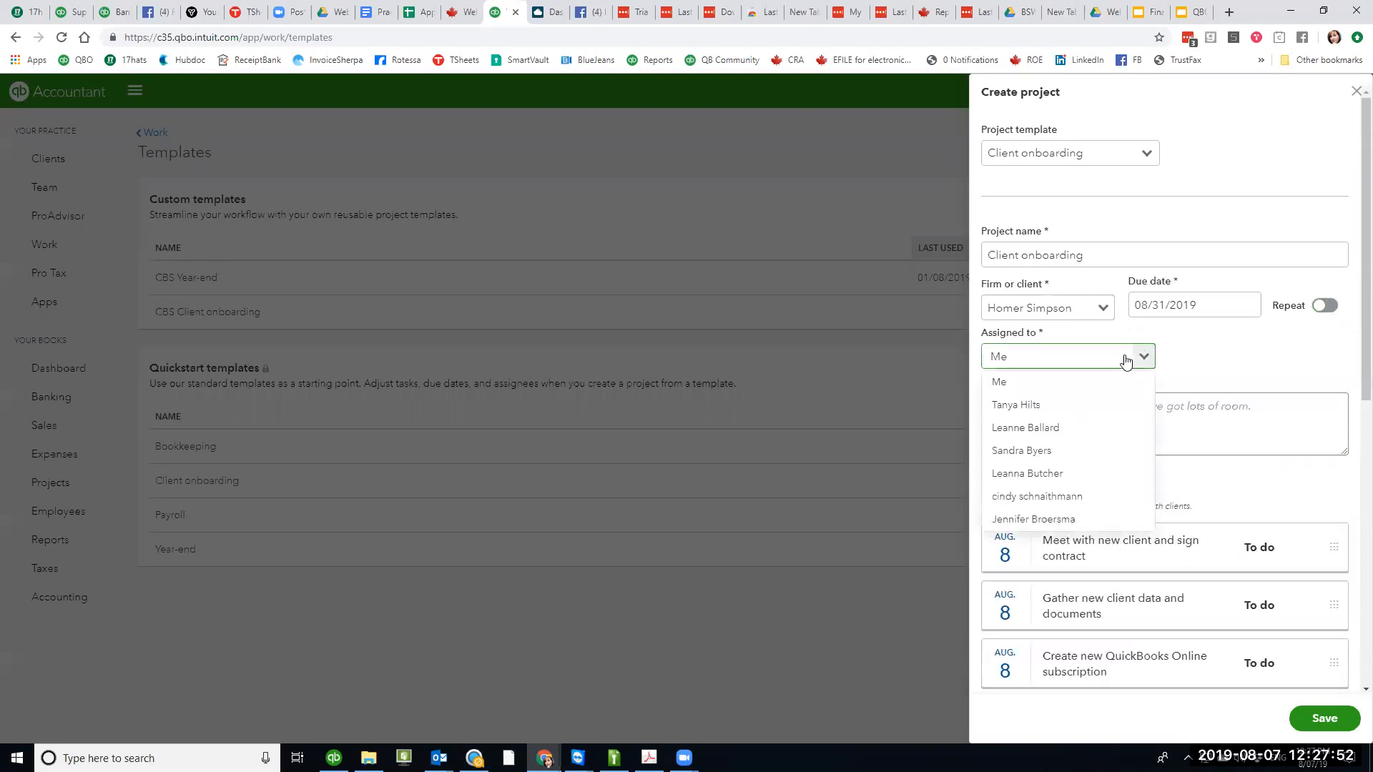
left_click(1033, 429)
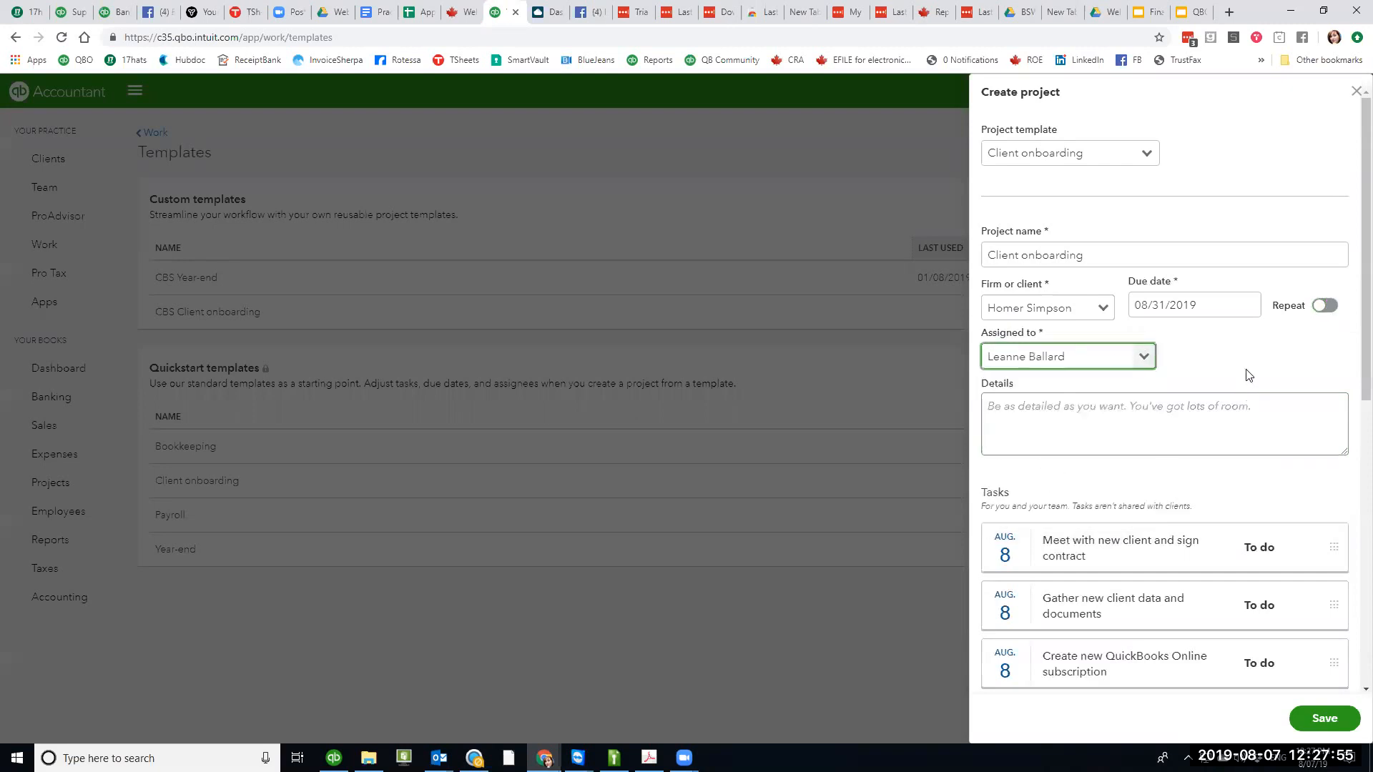
left_click(1147, 428)
- Show the details field of the "Meet with new client and sign contract" task and set its due date to 08/12/2019
scroll(1146, 428, "down", 1)
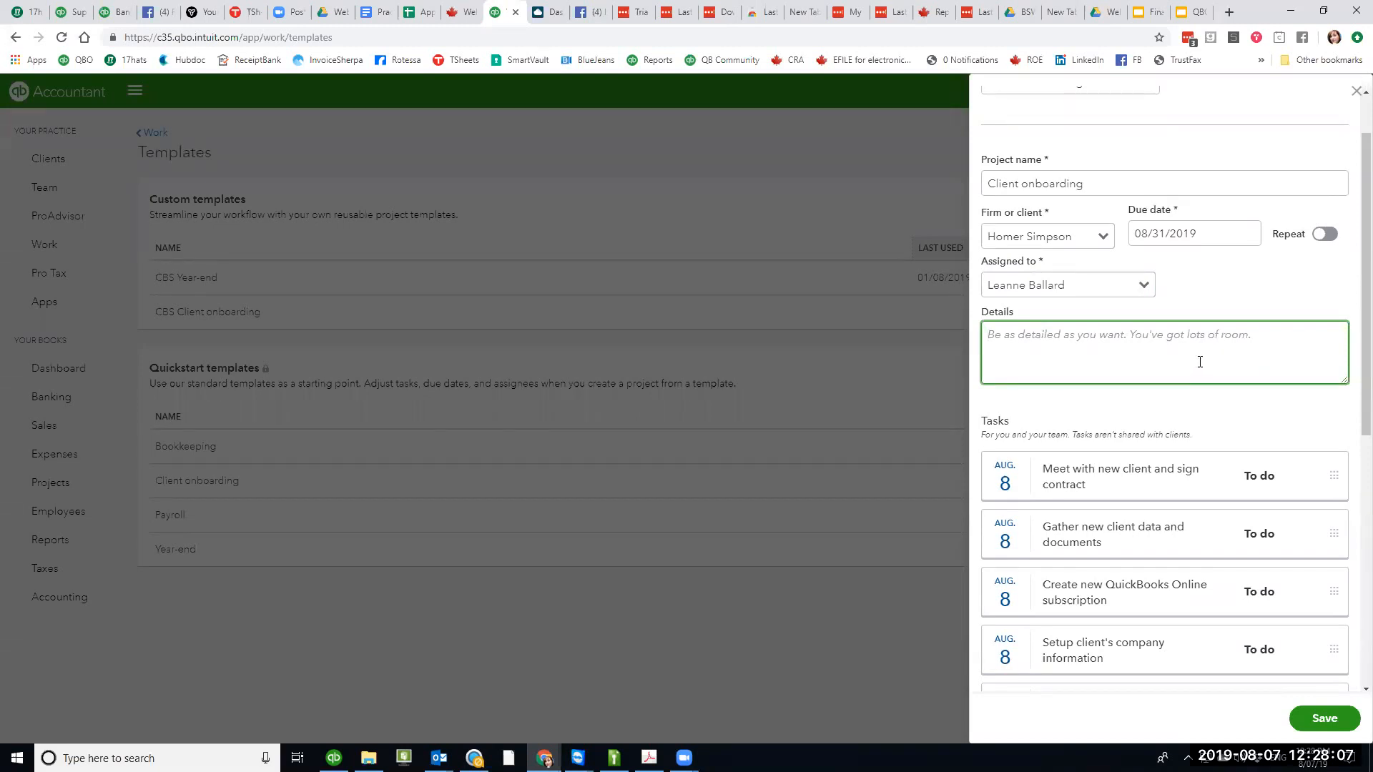
scroll(1196, 365, "down", 2)
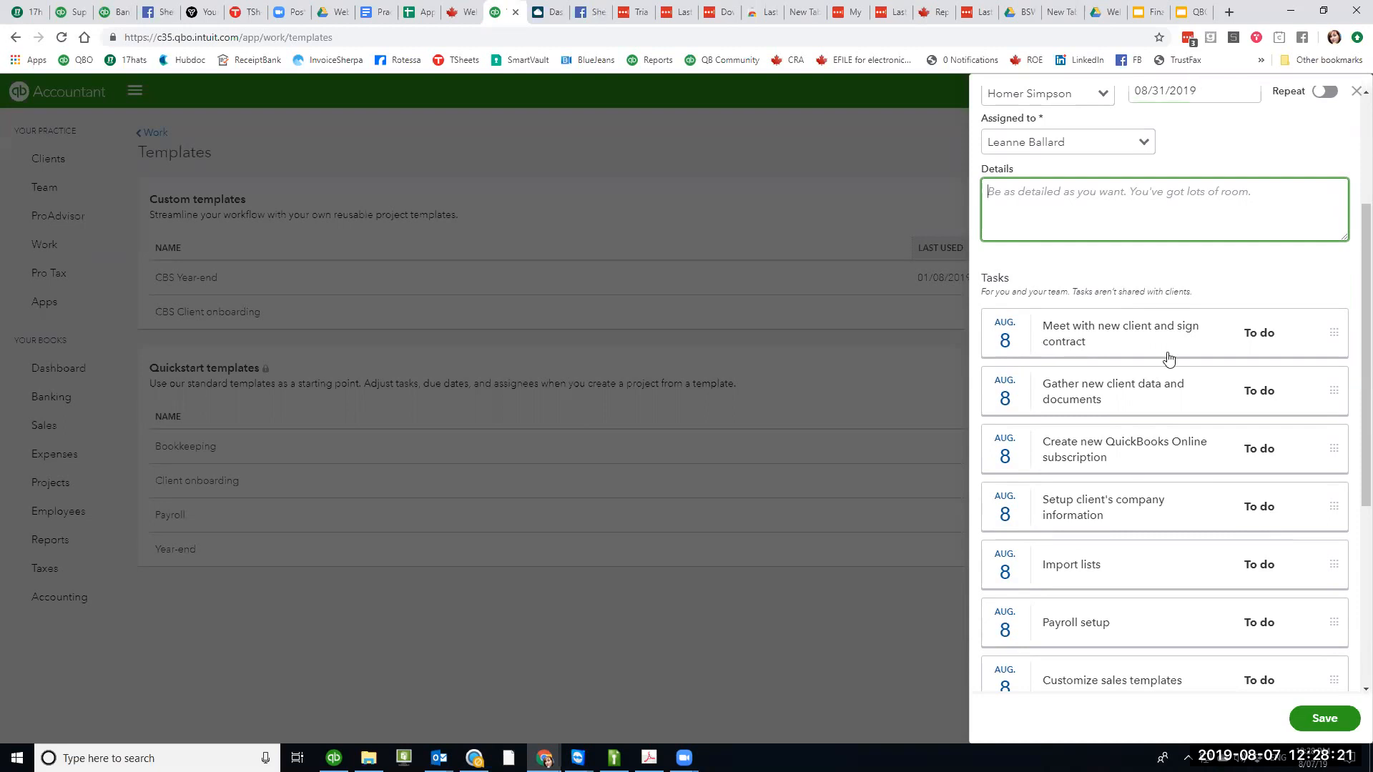
left_click(1142, 336)
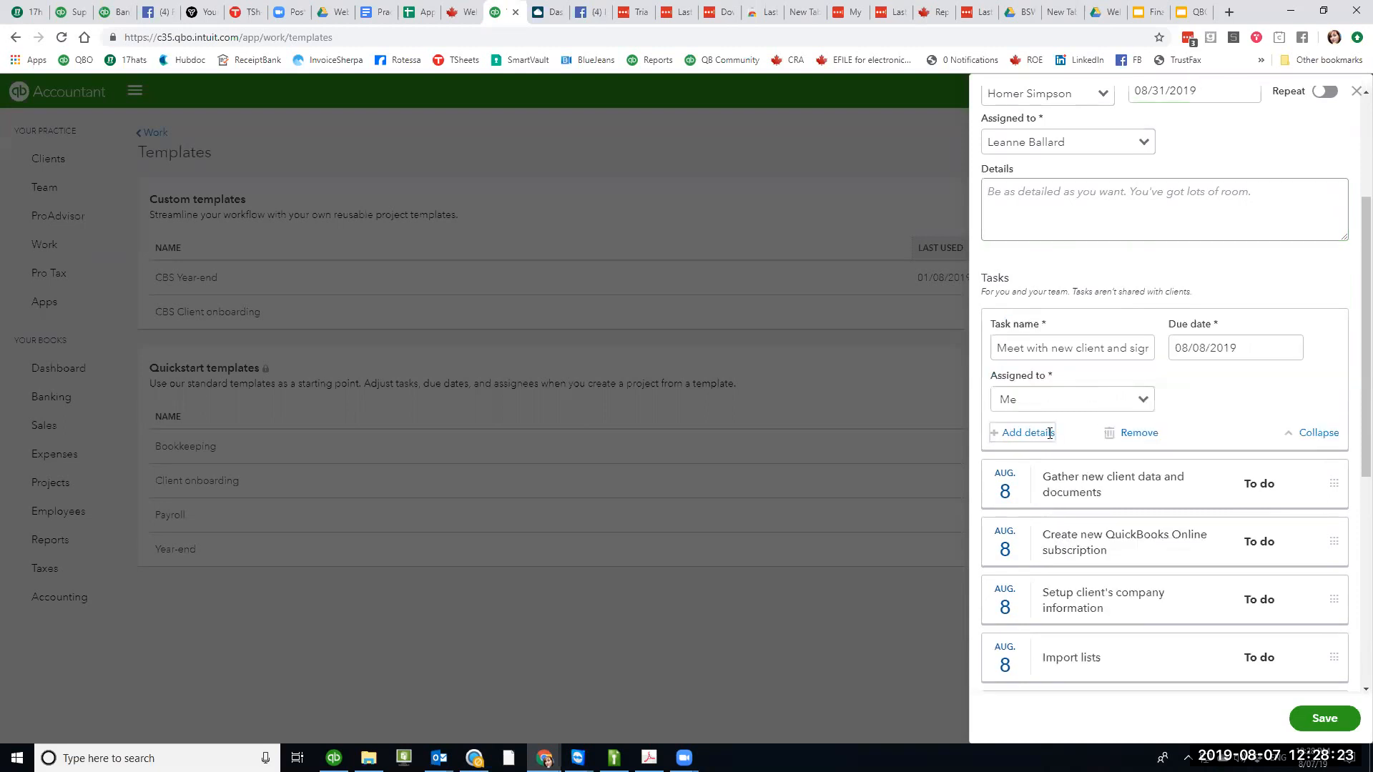
left_click(1050, 434)
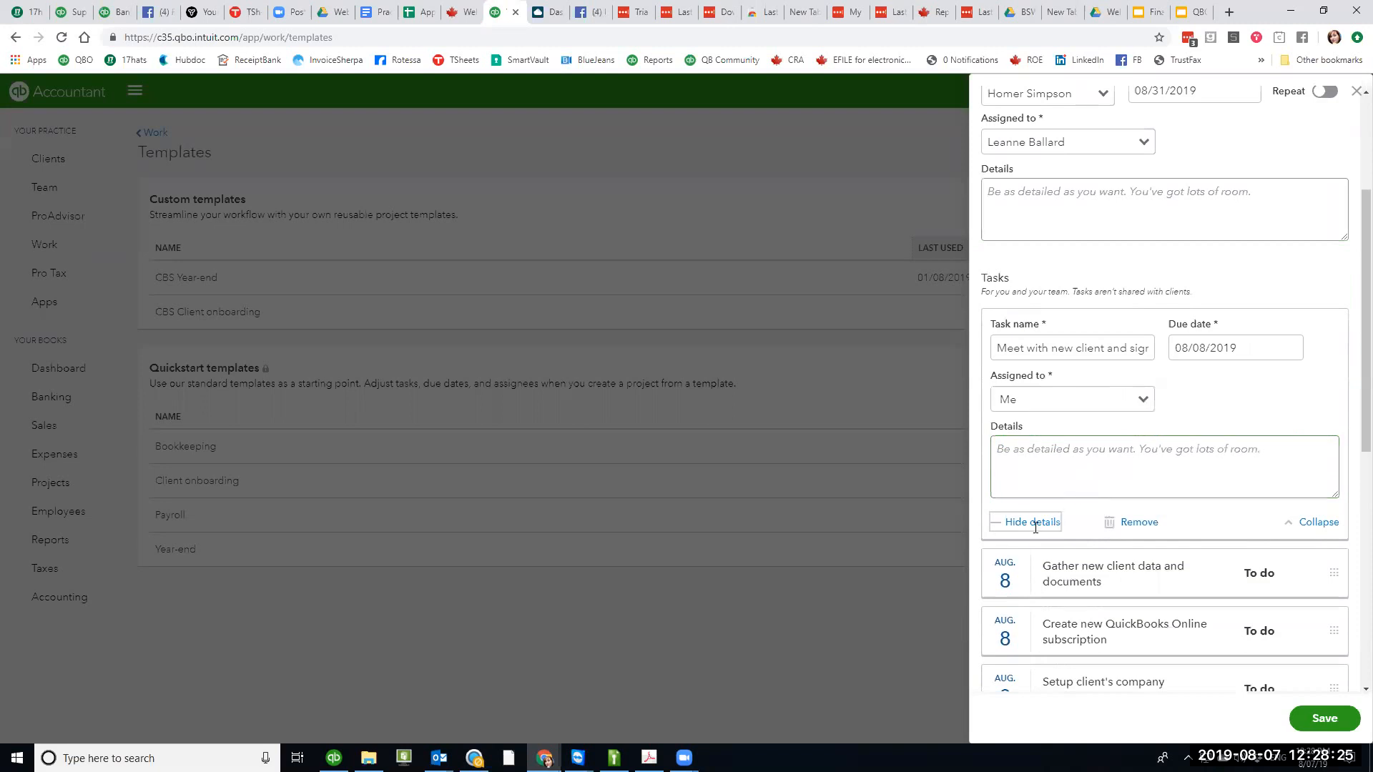
left_click(1057, 448)
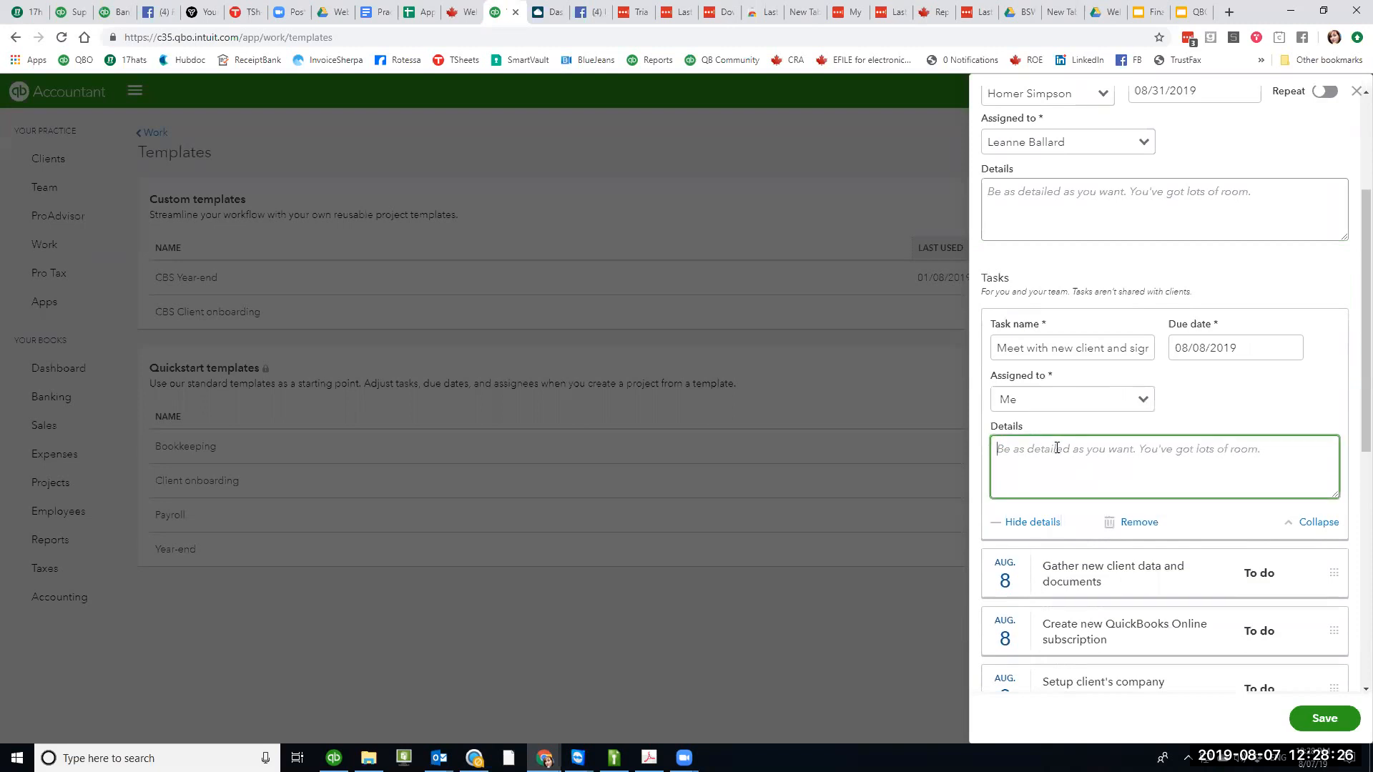
left_click(1243, 349)
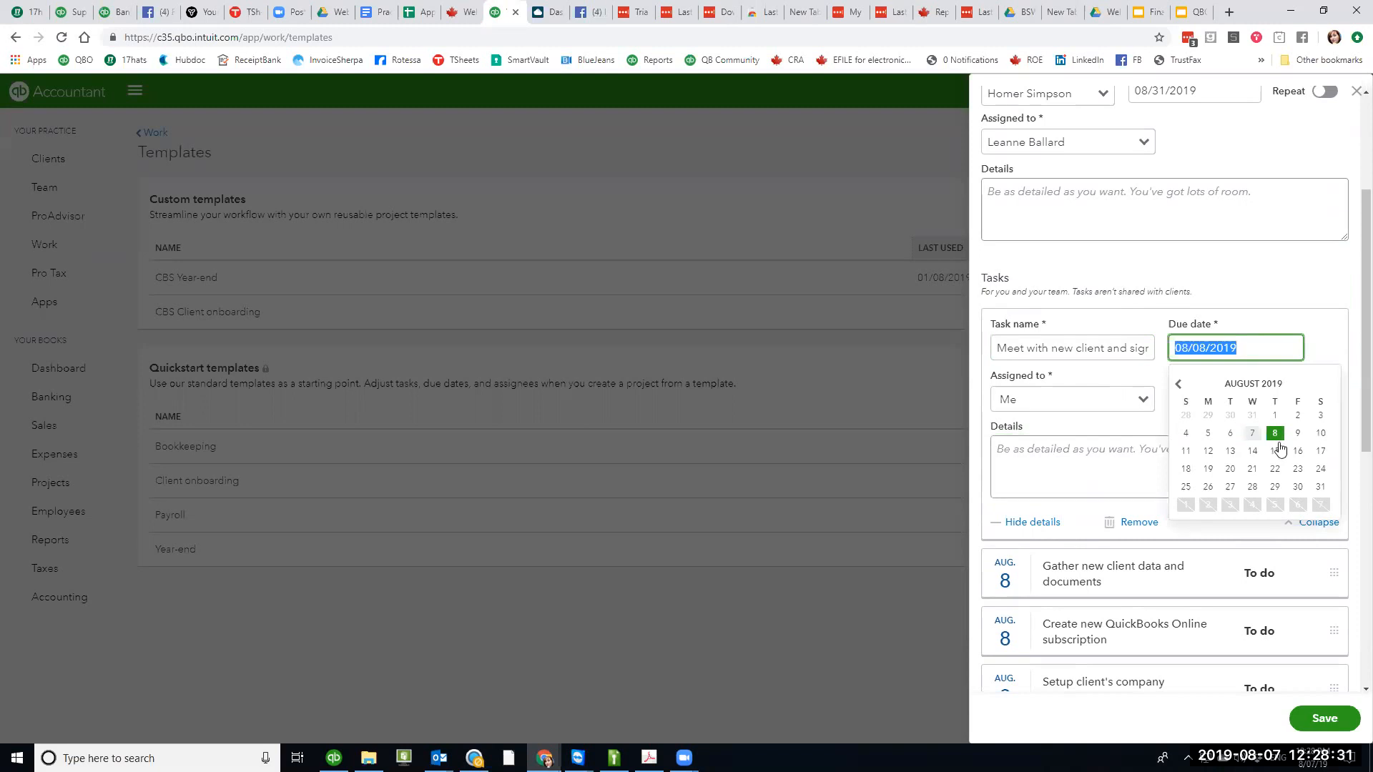
left_click(1208, 450)
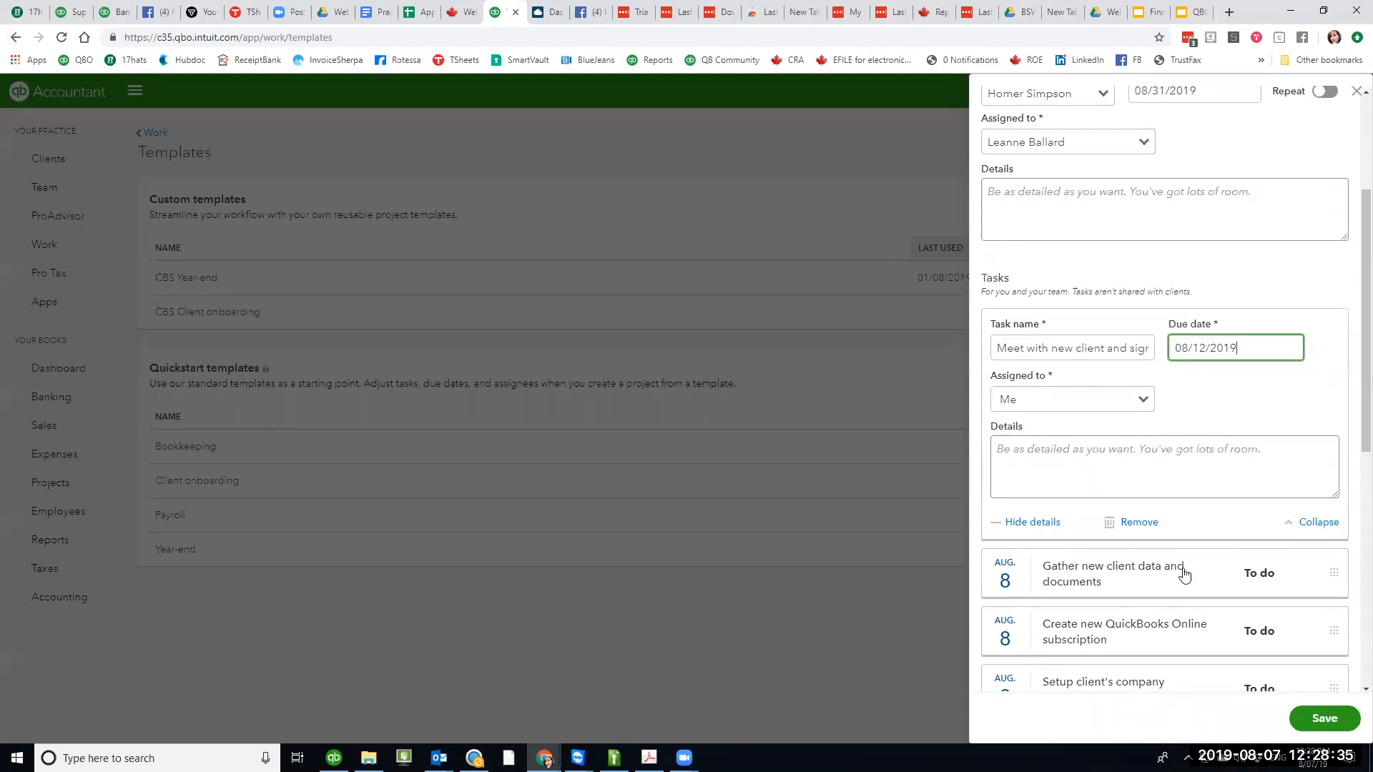
left_click(1227, 392)
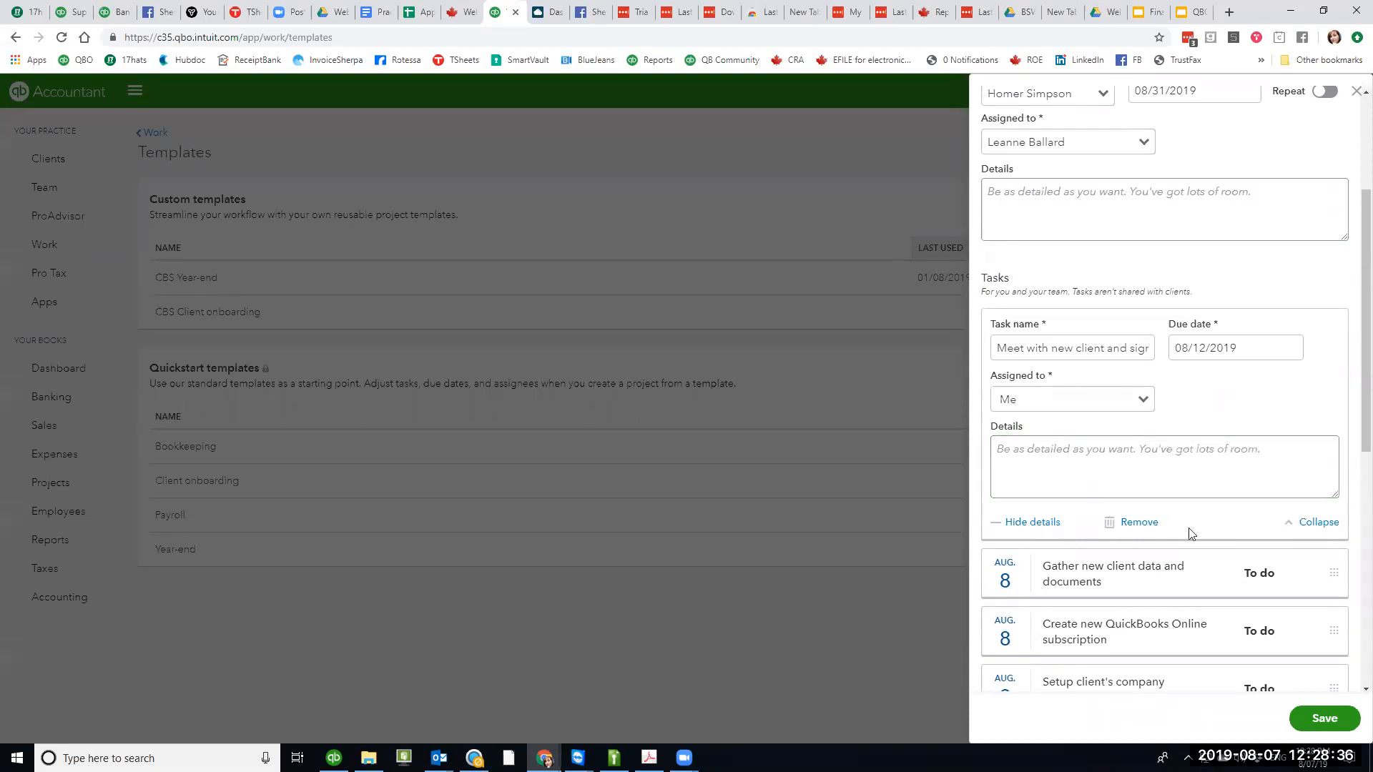
- Set the due date of the "Gather new client data and documents" task to 08/14/2019
left_click(1151, 570)
scroll(1204, 358, "down", 1)
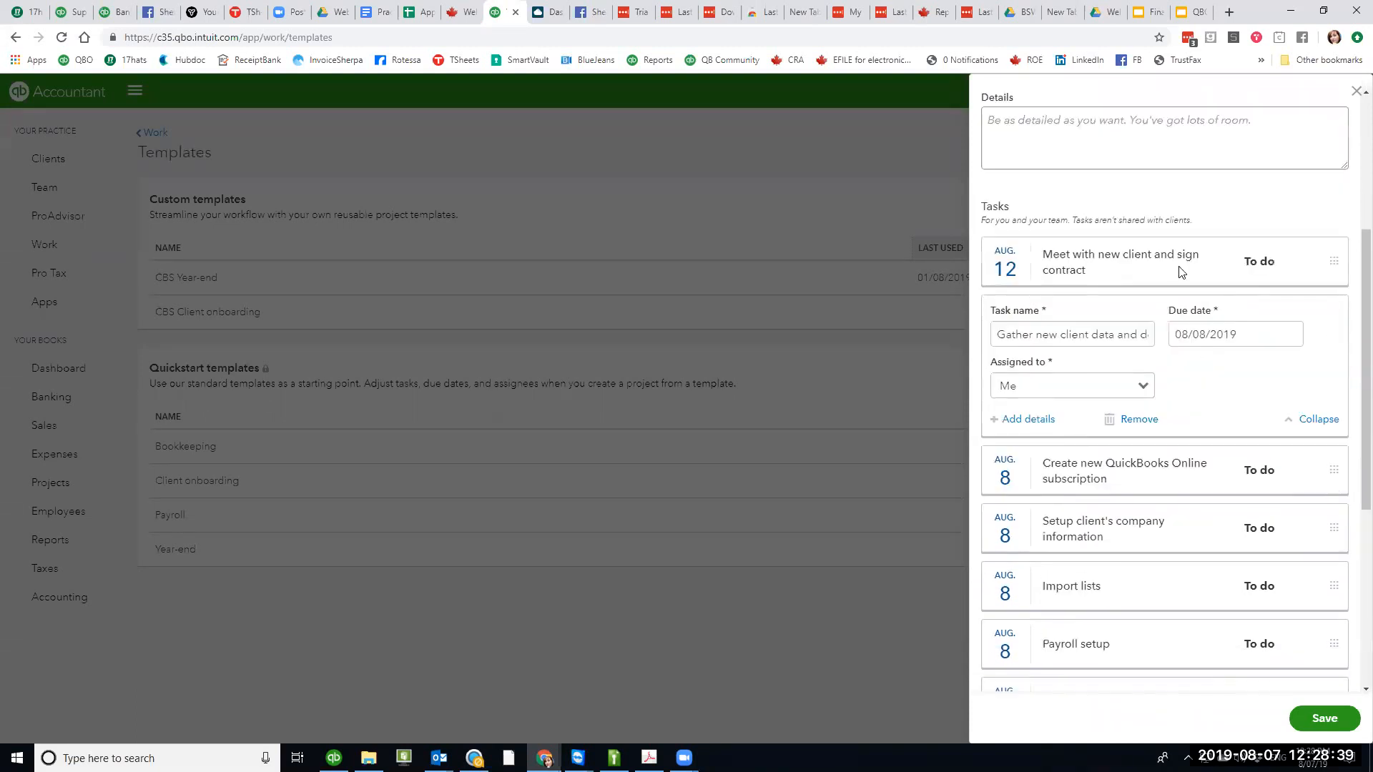
left_click(1100, 339)
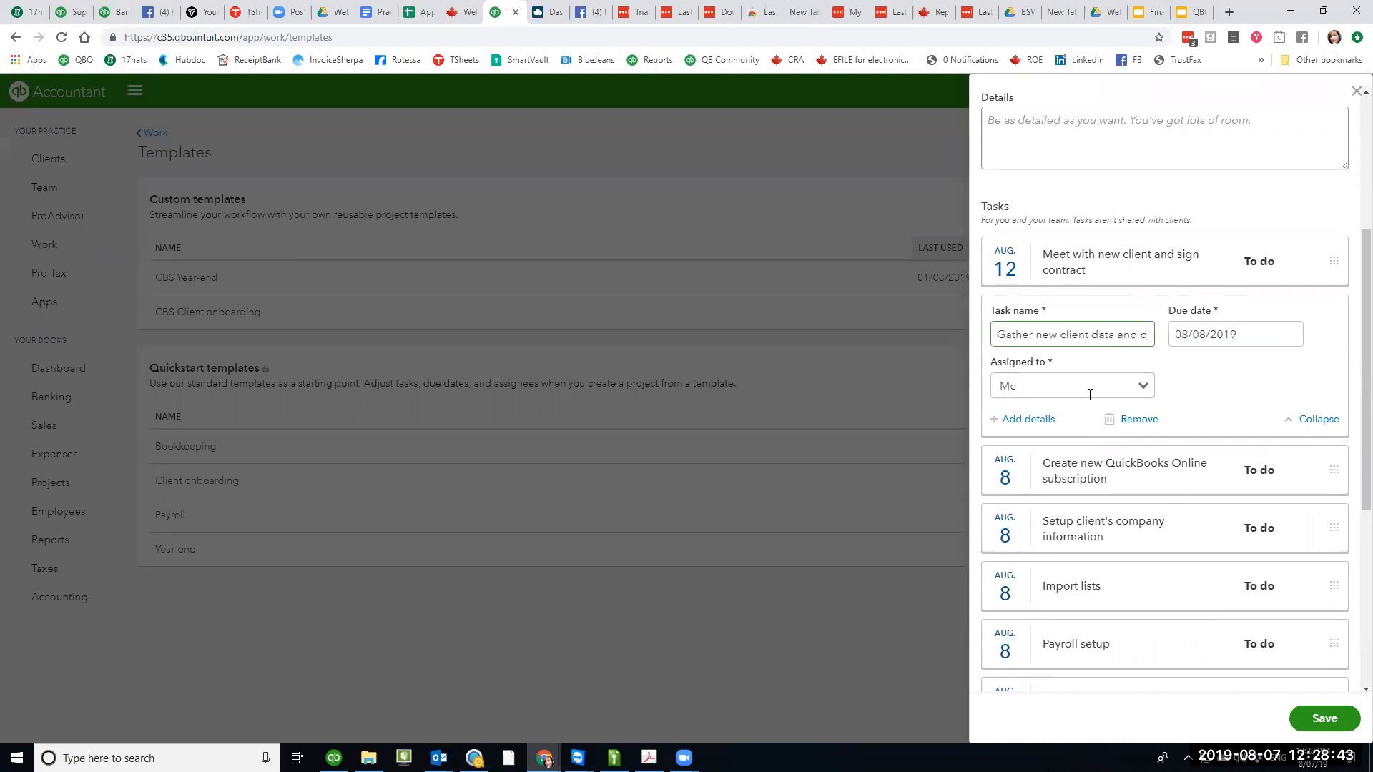
left_click(1278, 334)
left_click(1252, 437)
- Set the due date of the "Create new QuickBooks Online subscription" task to 08/09/2019
left_click(1117, 473)
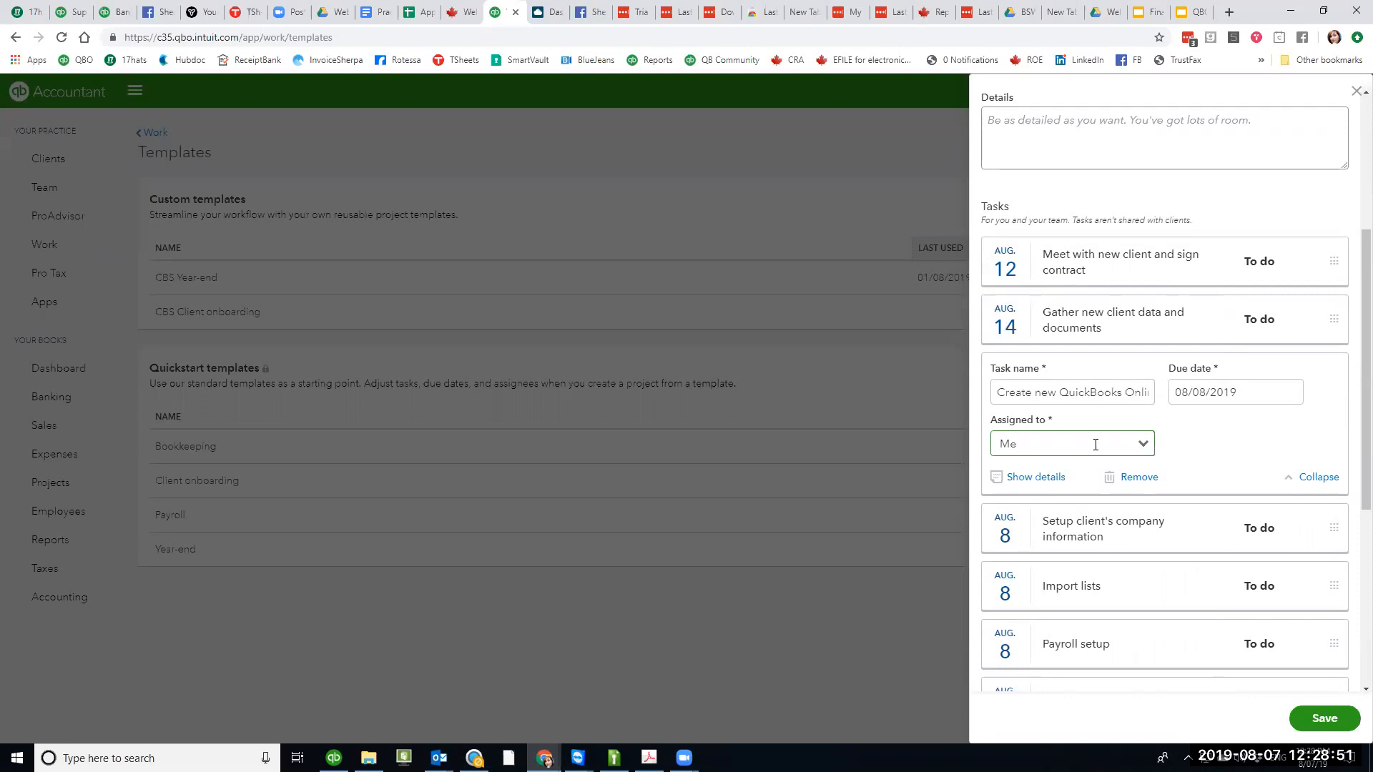
scroll(1106, 505, "down", 2)
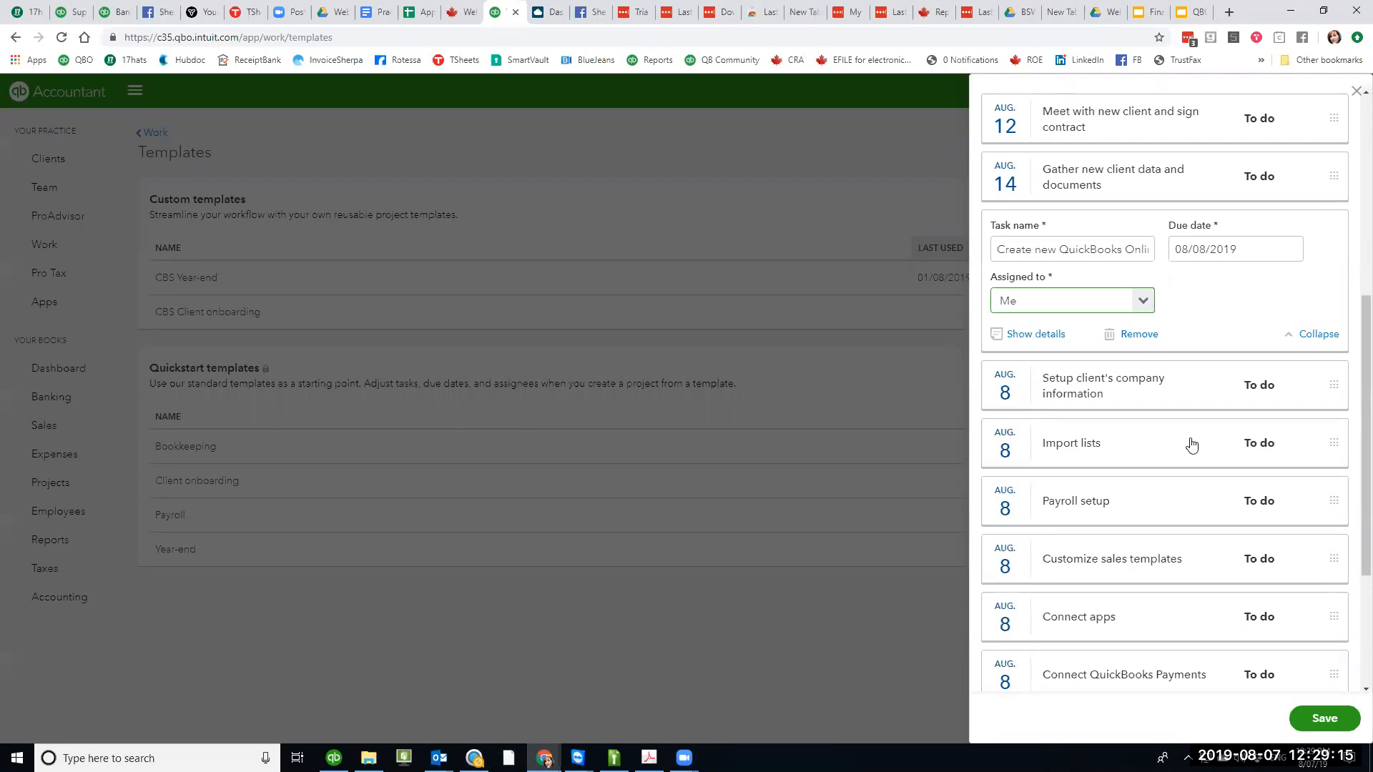
left_click(1235, 247)
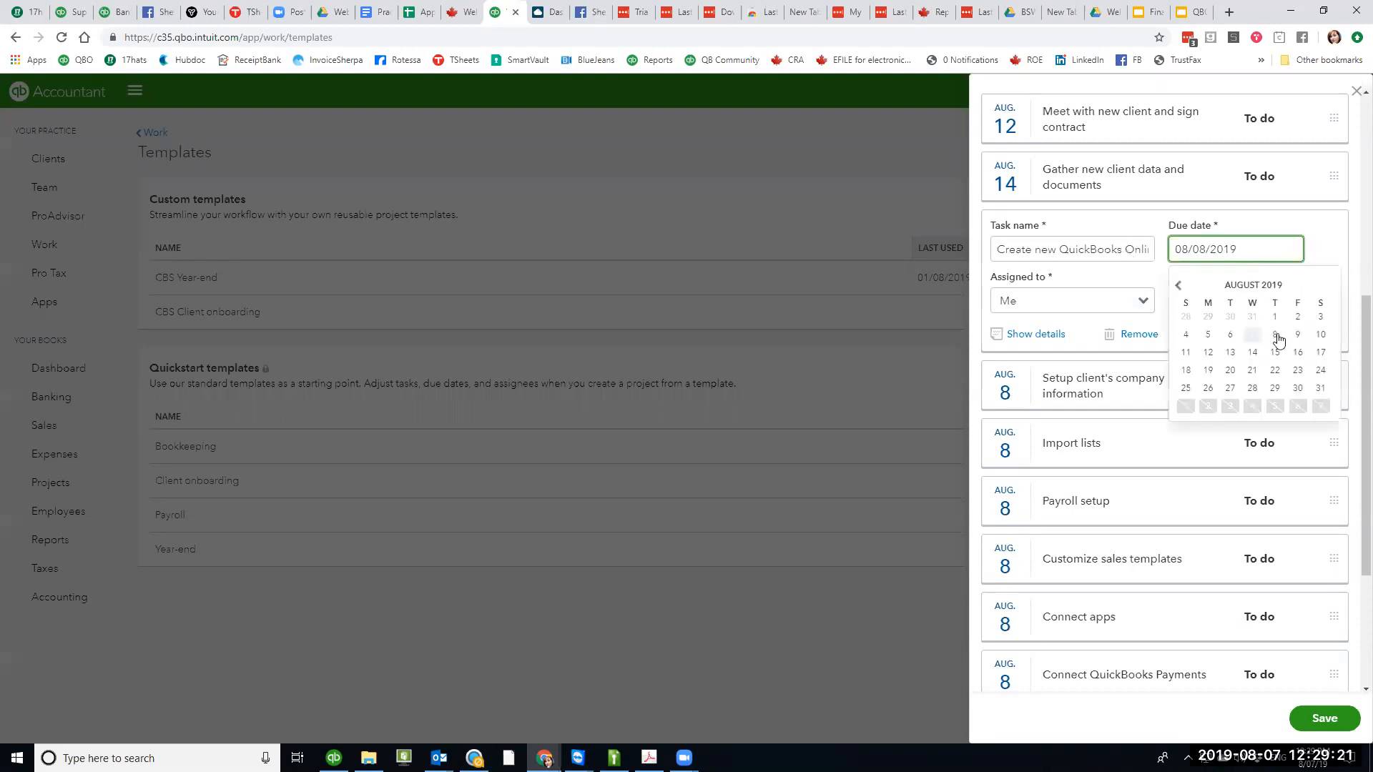
left_click(1298, 335)
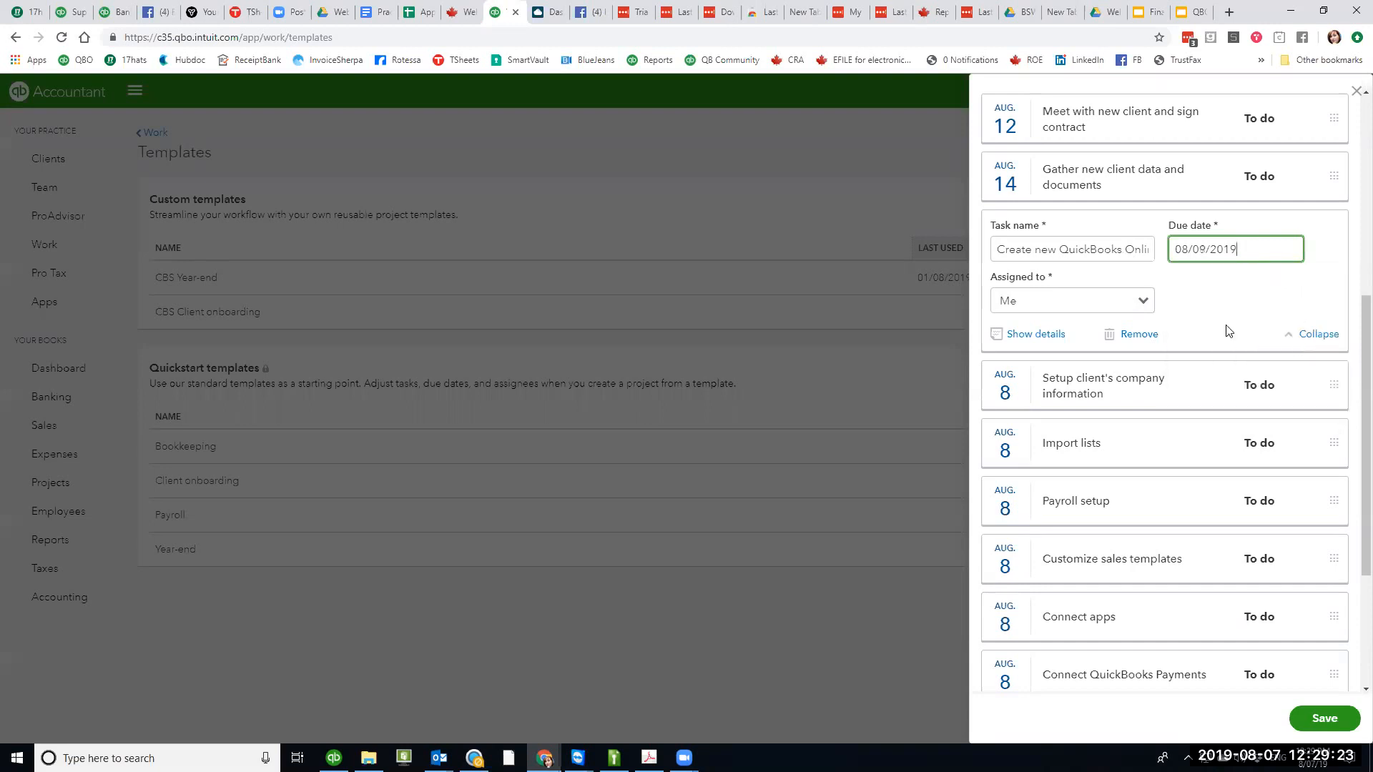
- Set the due date of the "Setup client's company information" task to 08/06/2019
left_click(1142, 384)
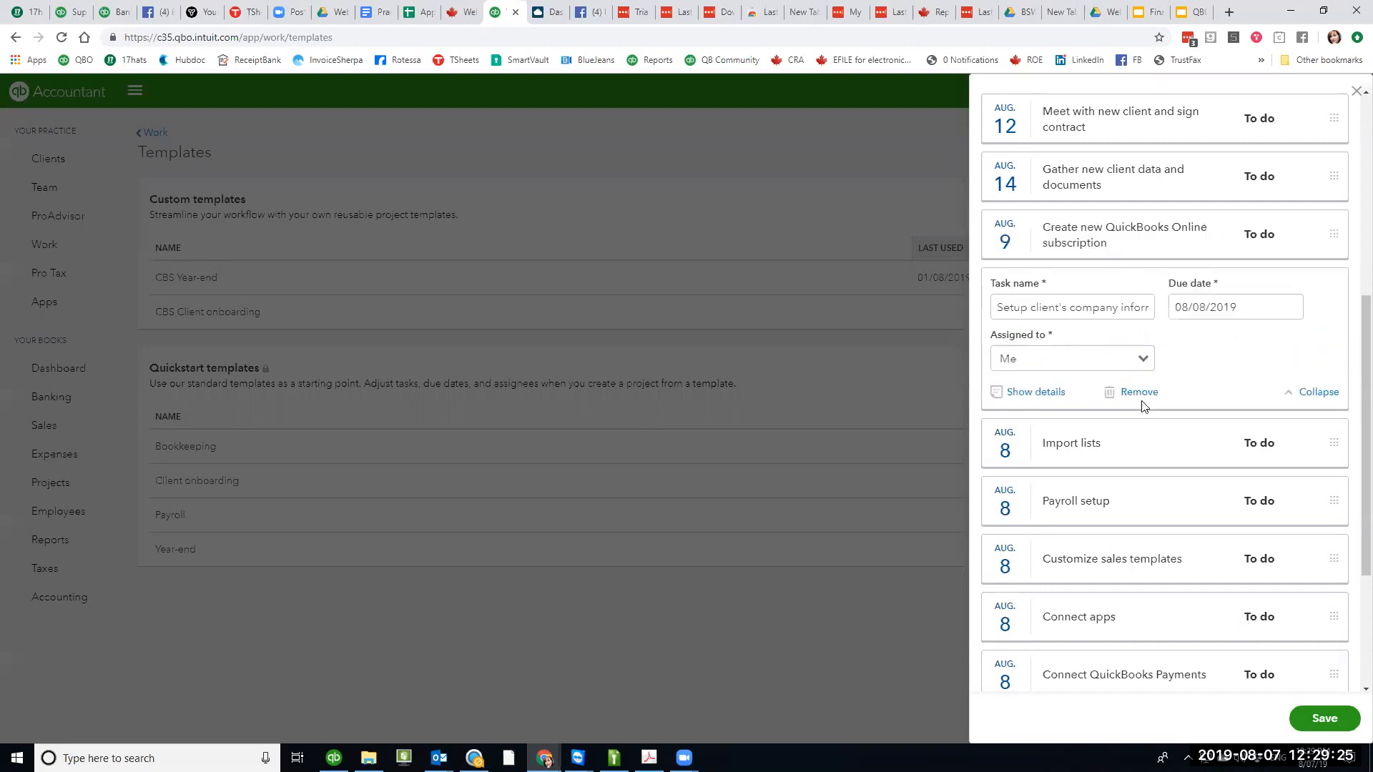
left_click(1263, 297)
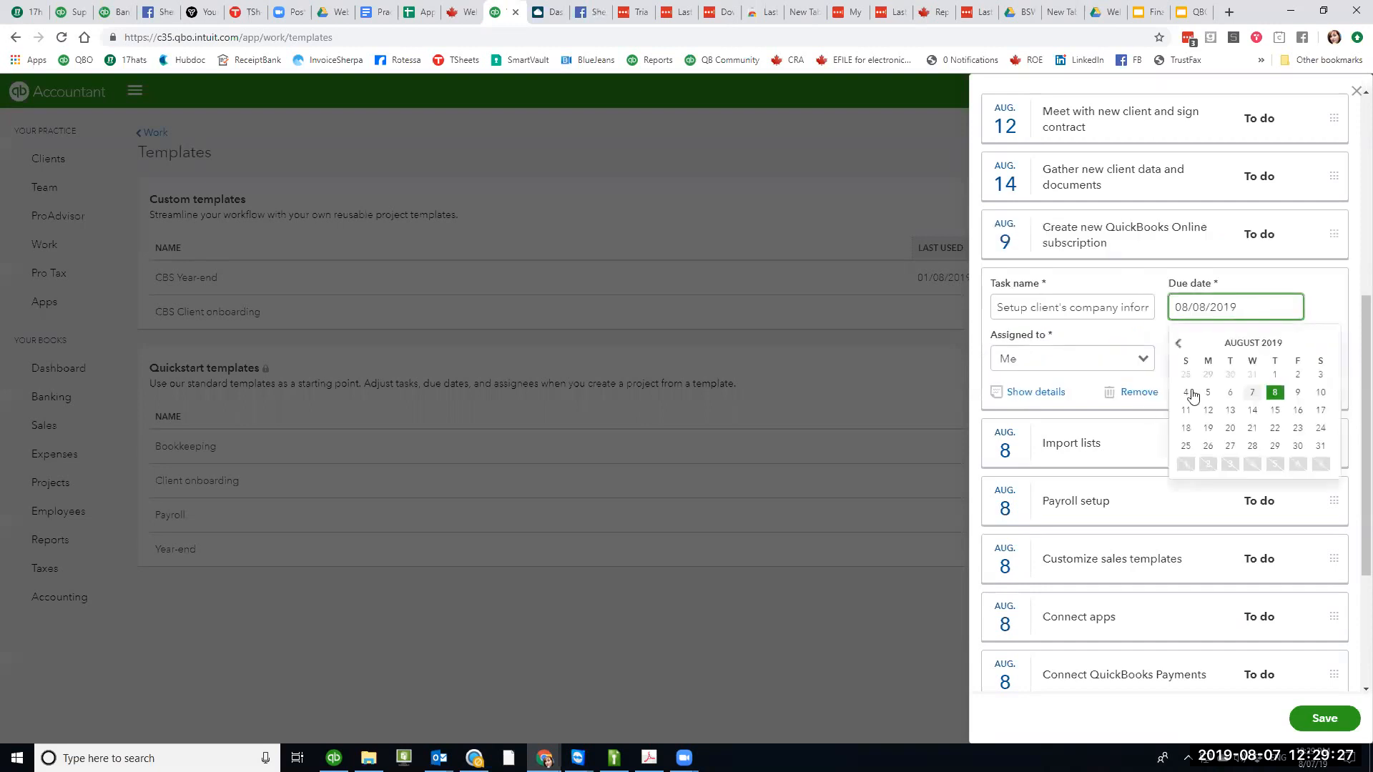
left_click(1230, 394)
- Expand the Import lists task, check the remaining tasks, and save the Client onboarding project
scroll(1172, 422, "down", 2)
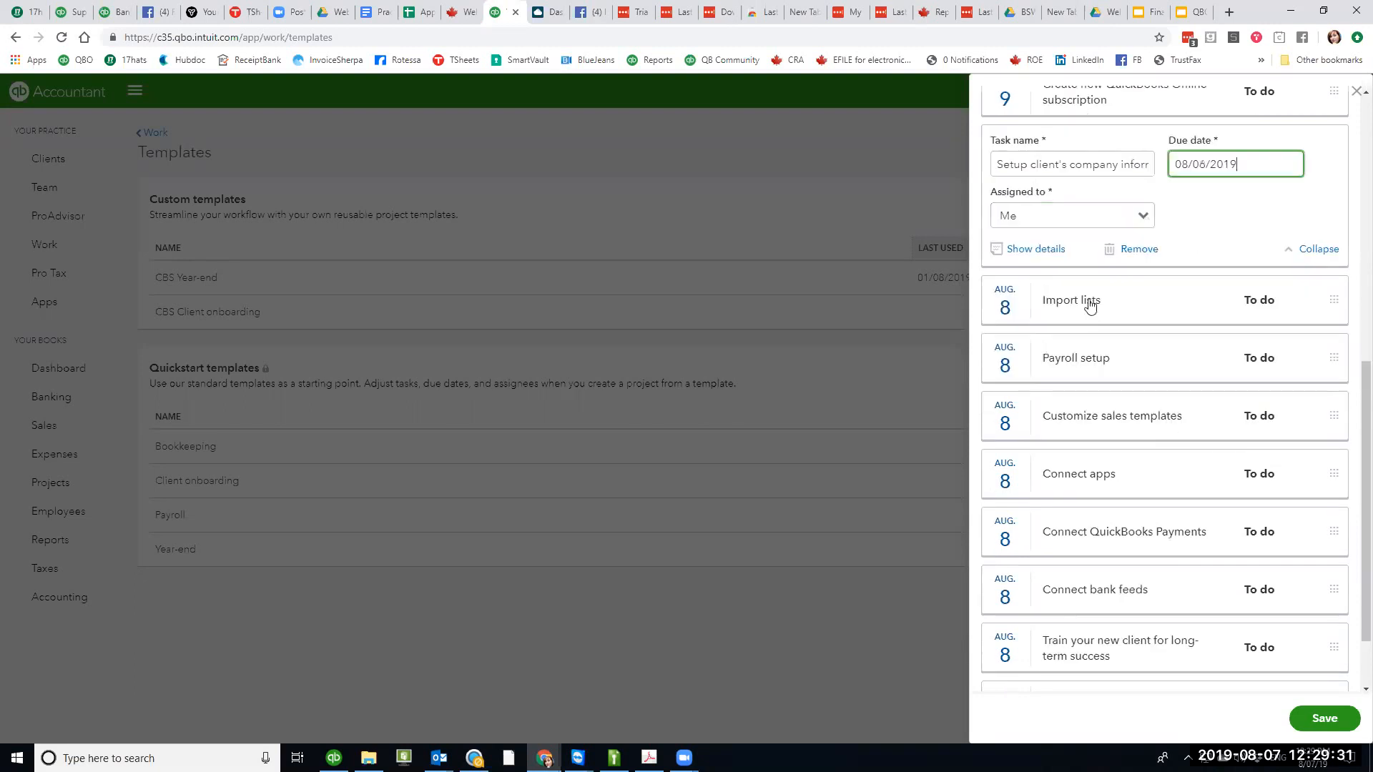
left_click(1098, 309)
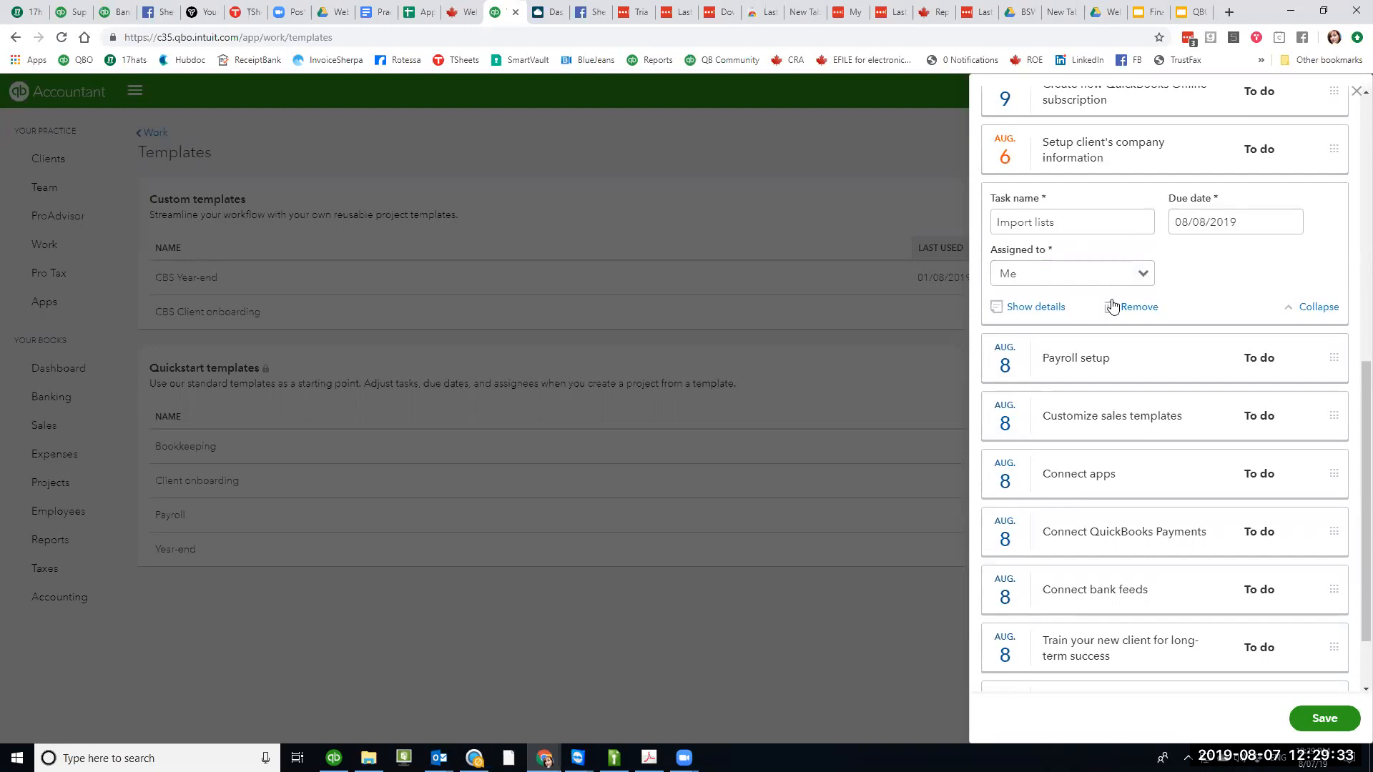
scroll(1157, 233, "down", 2)
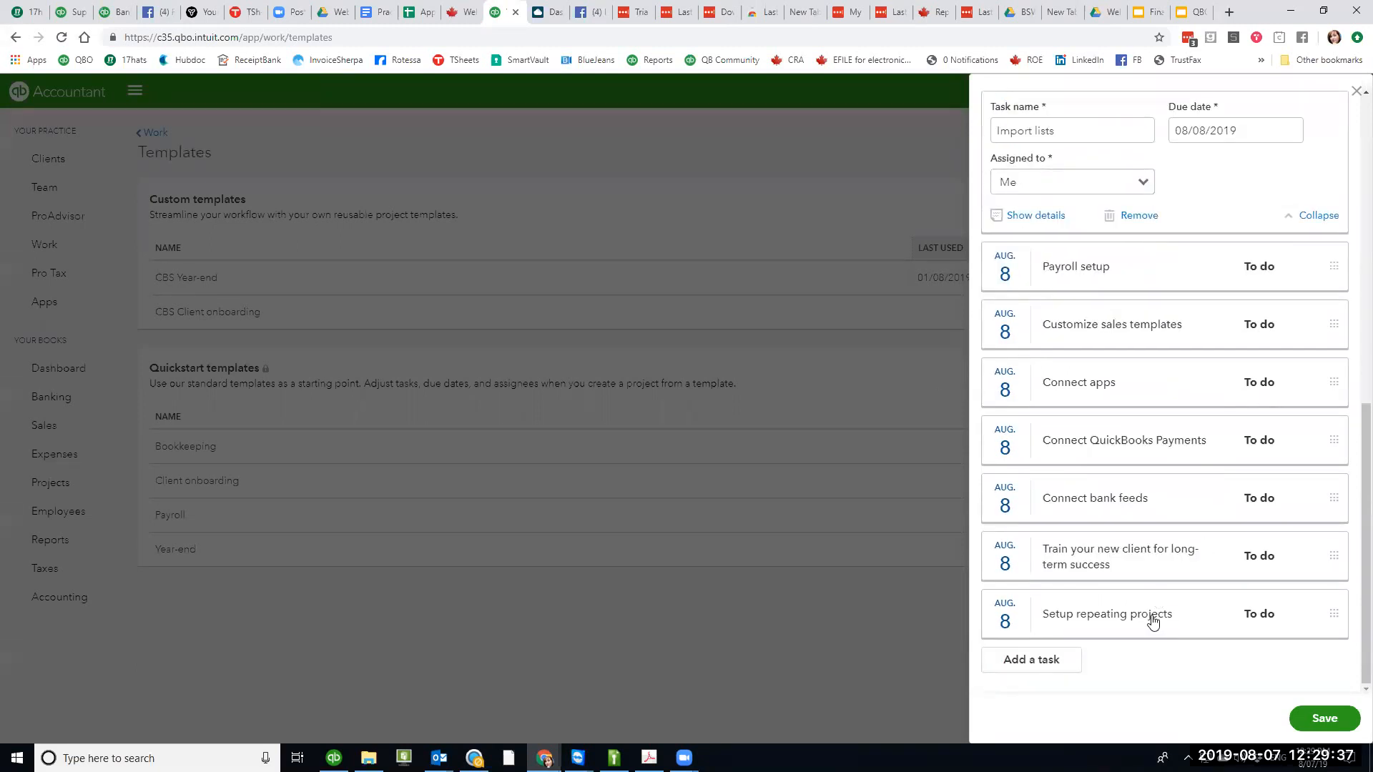
scroll(1256, 439, "up", 9)
left_click(1351, 725)
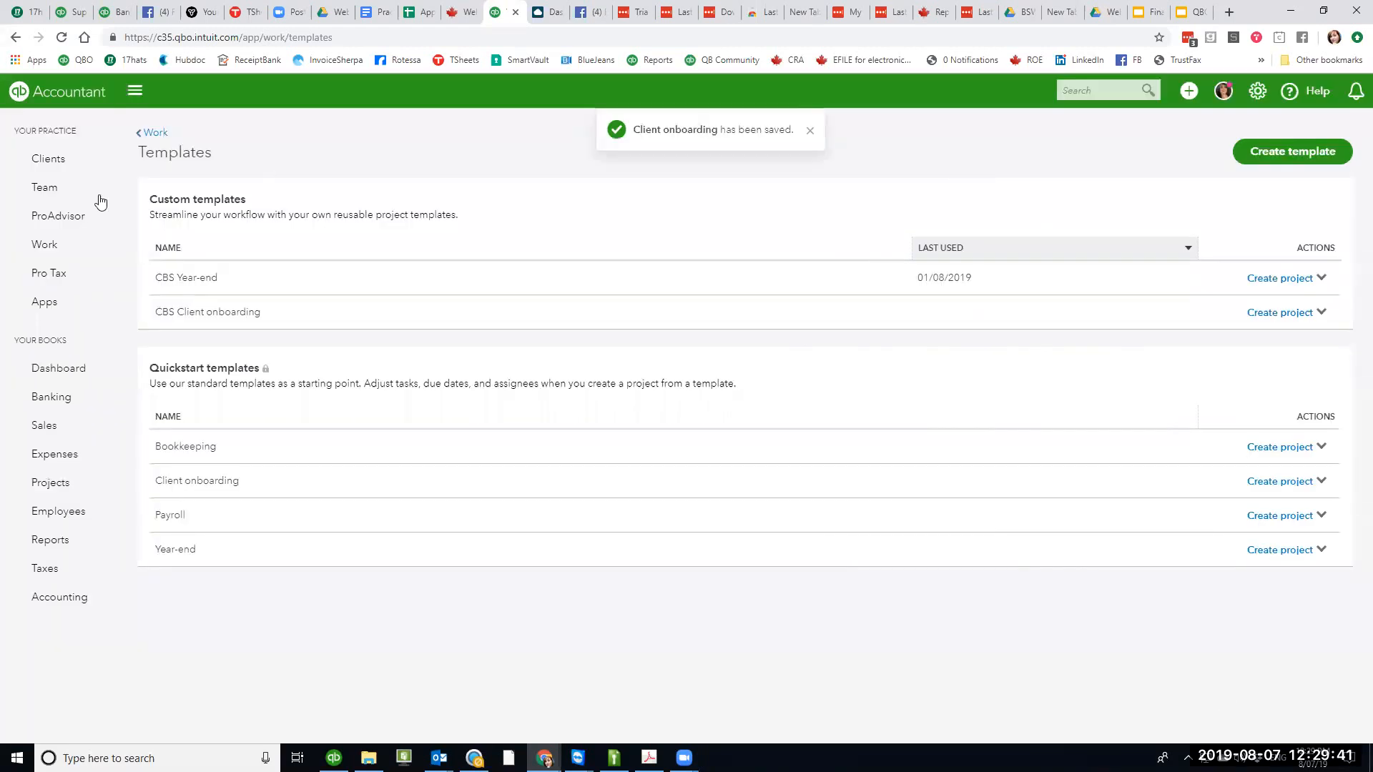
- Return to the Work calendar and examine the items due on August 6, August 8 and August 31
left_click(156, 134)
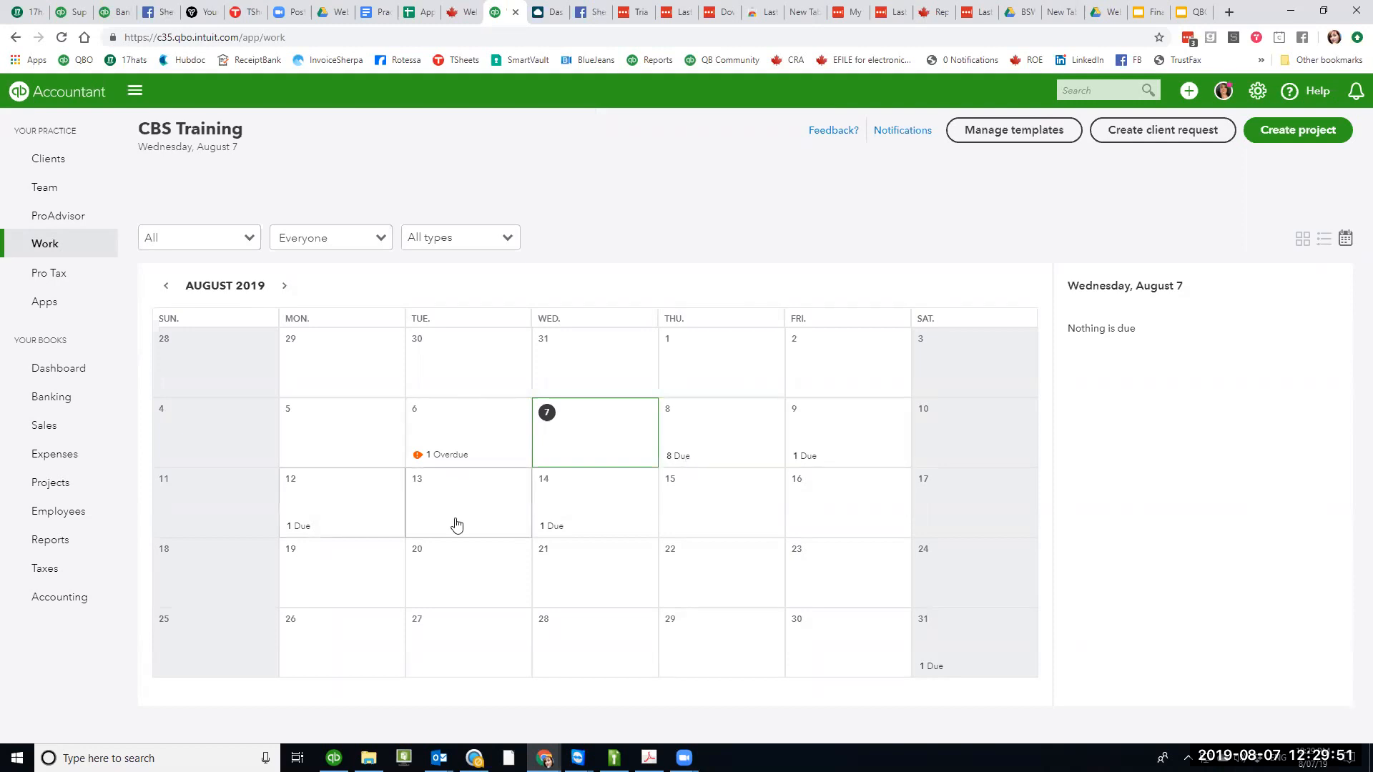
left_click(470, 441)
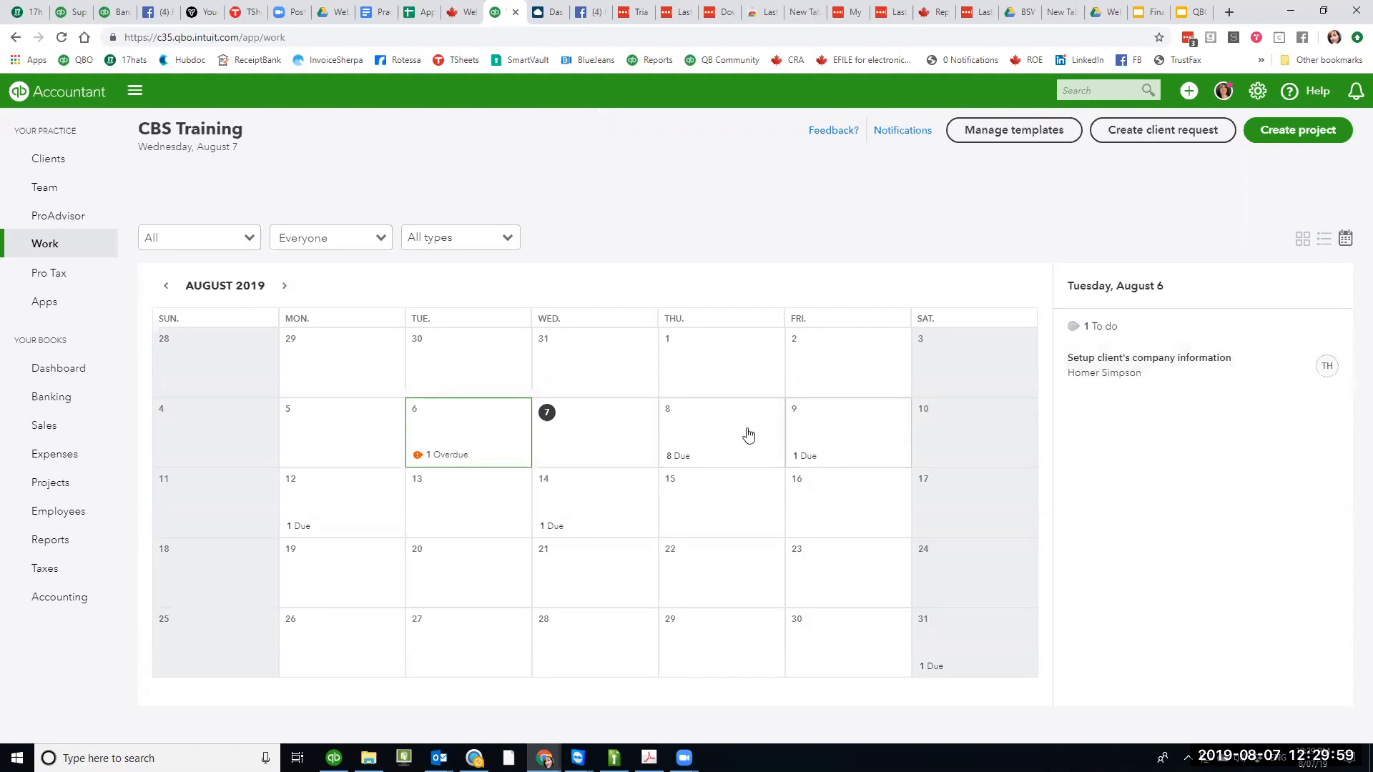
left_click(749, 435)
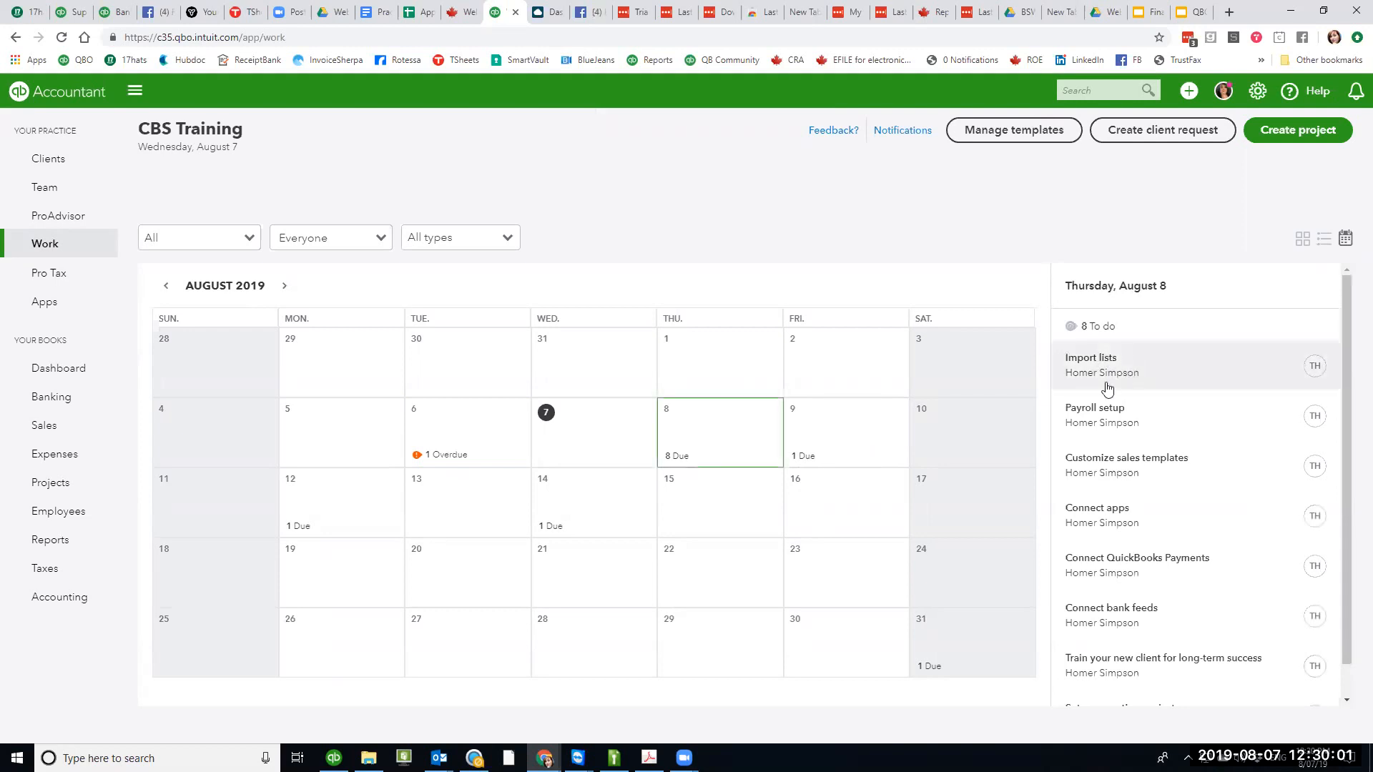
scroll(1109, 415, "down", 1)
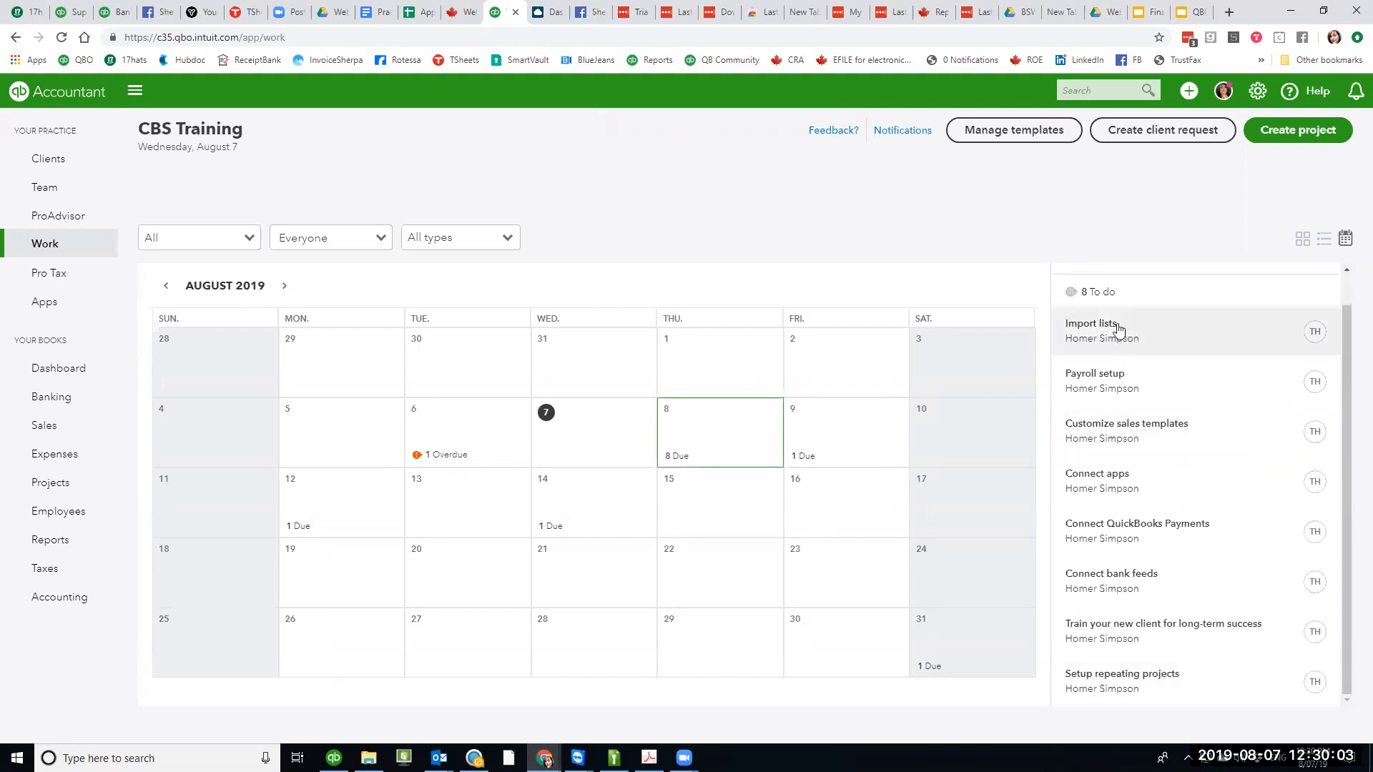
left_click(939, 641)
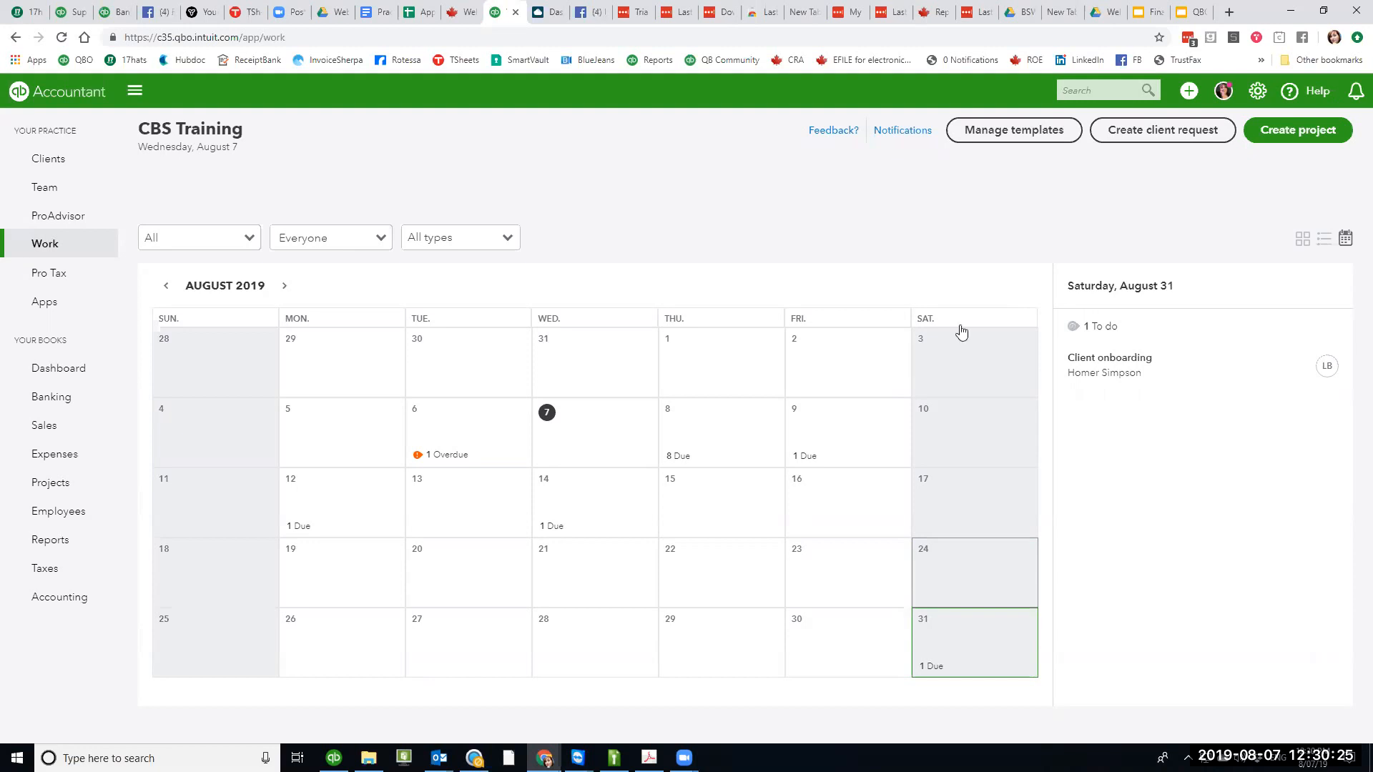
- Examine the onboarding project and its tasks in the Work list view and in the grid view grouped by due period
left_click(1316, 245)
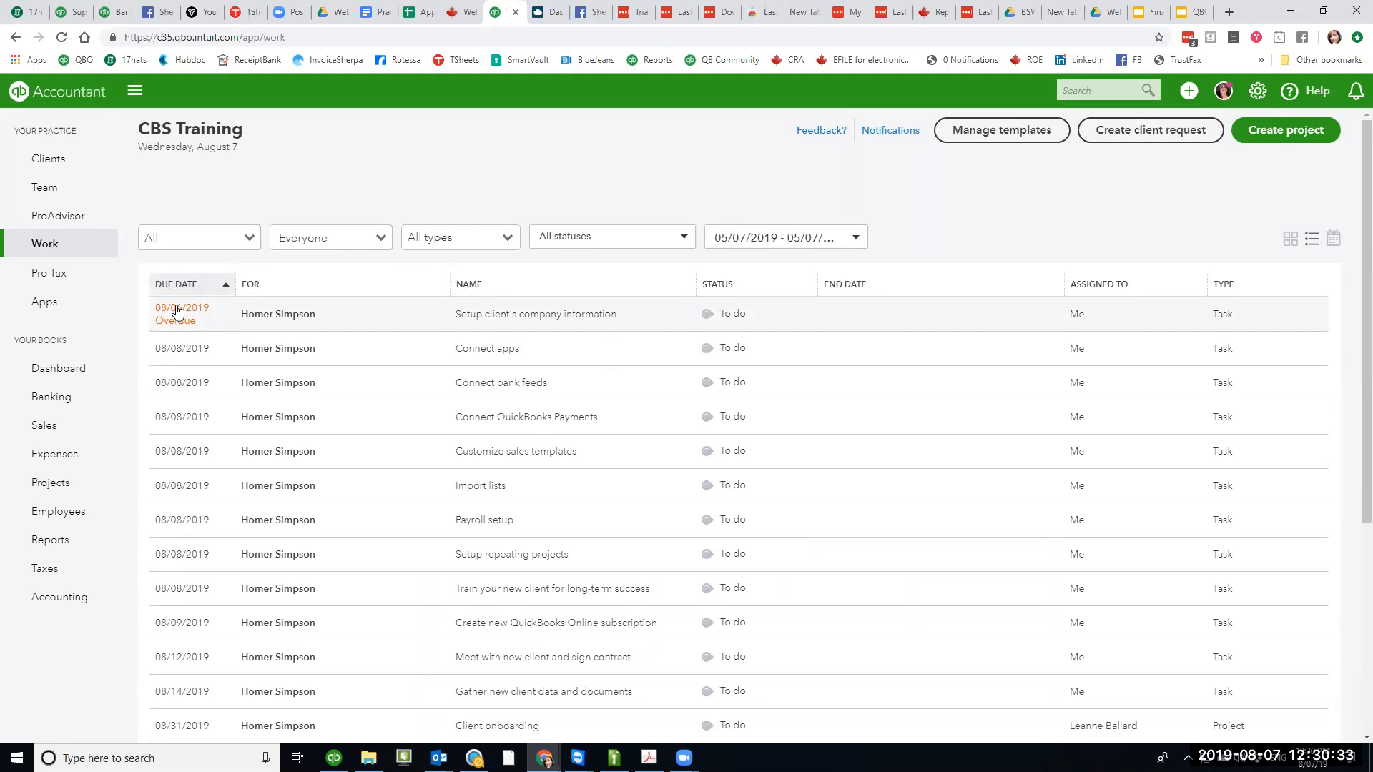
left_click(1288, 240)
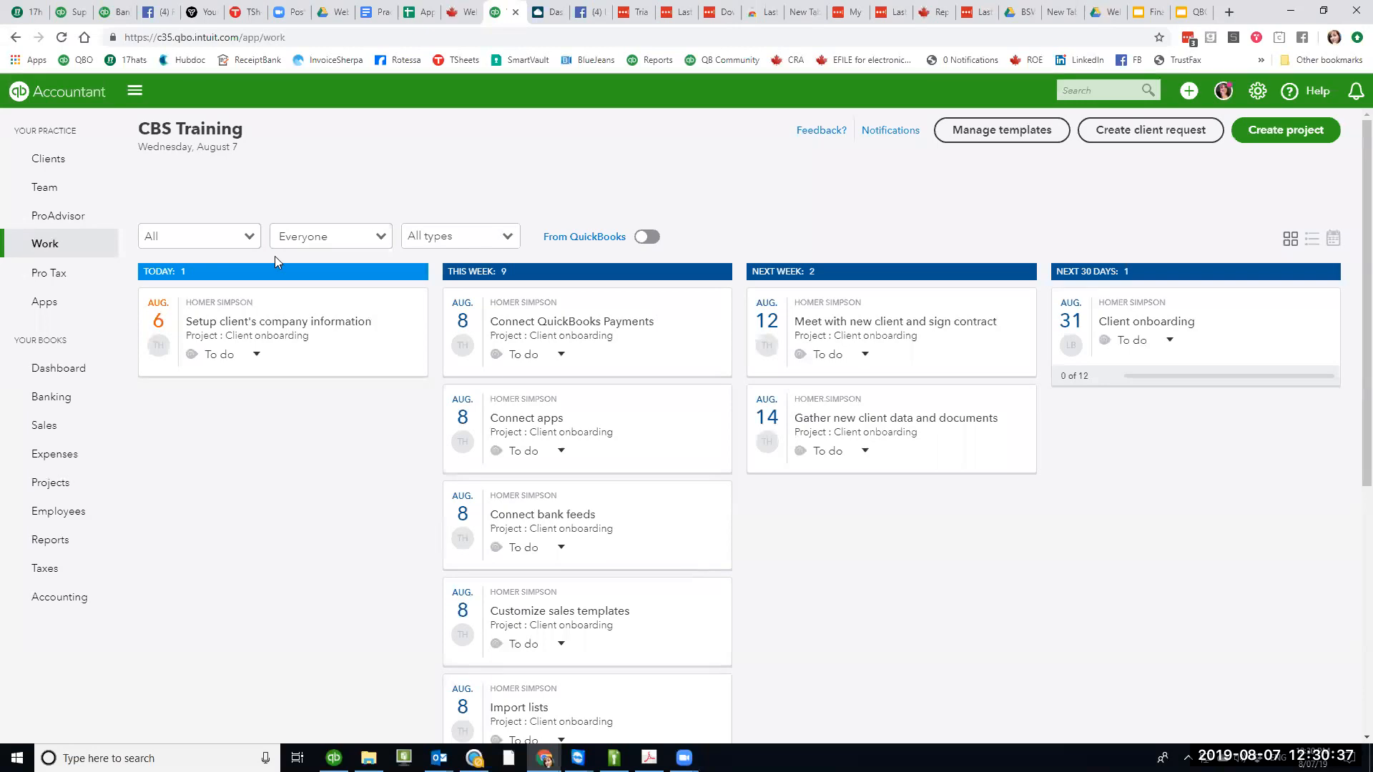
scroll(615, 392, "down", 6)
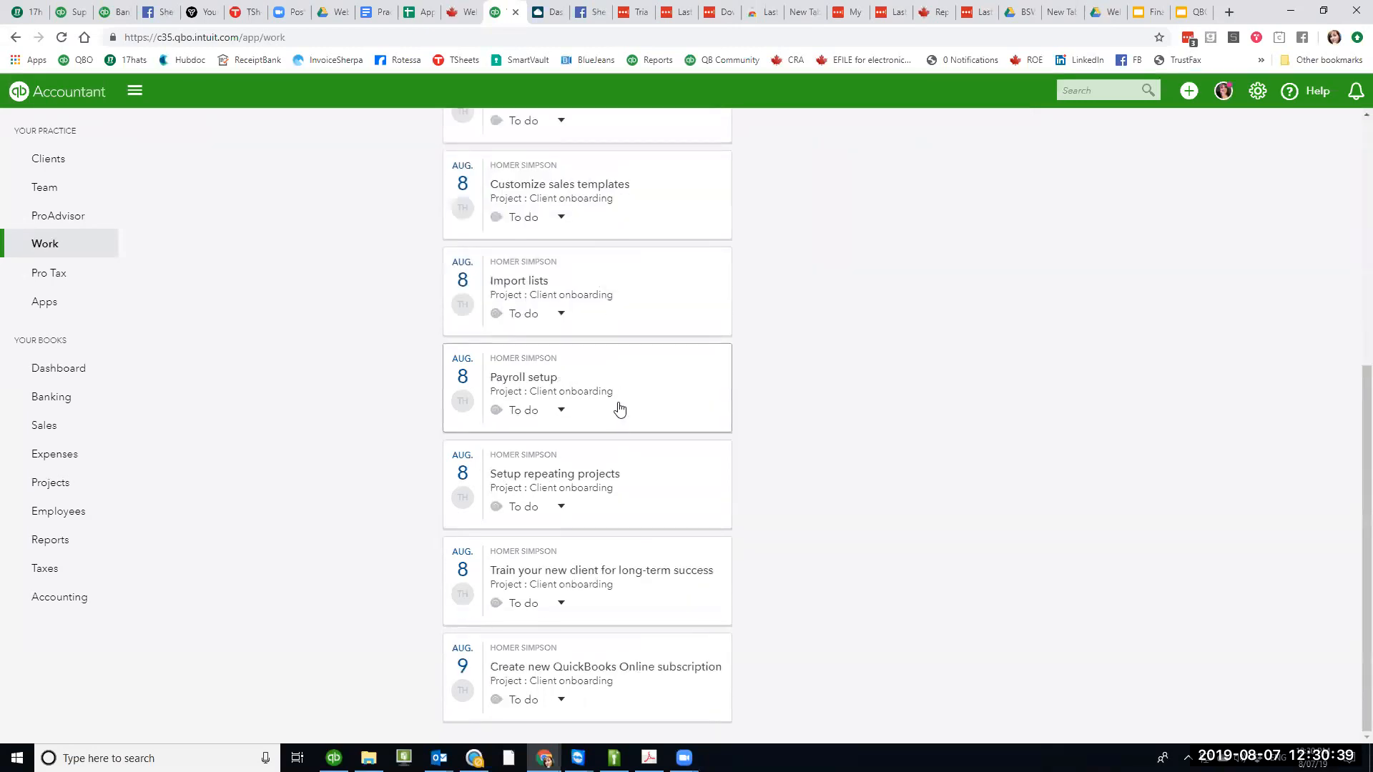
scroll(744, 354, "up", 6)
scroll(867, 429, "down", 5)
scroll(551, 372, "up", 5)
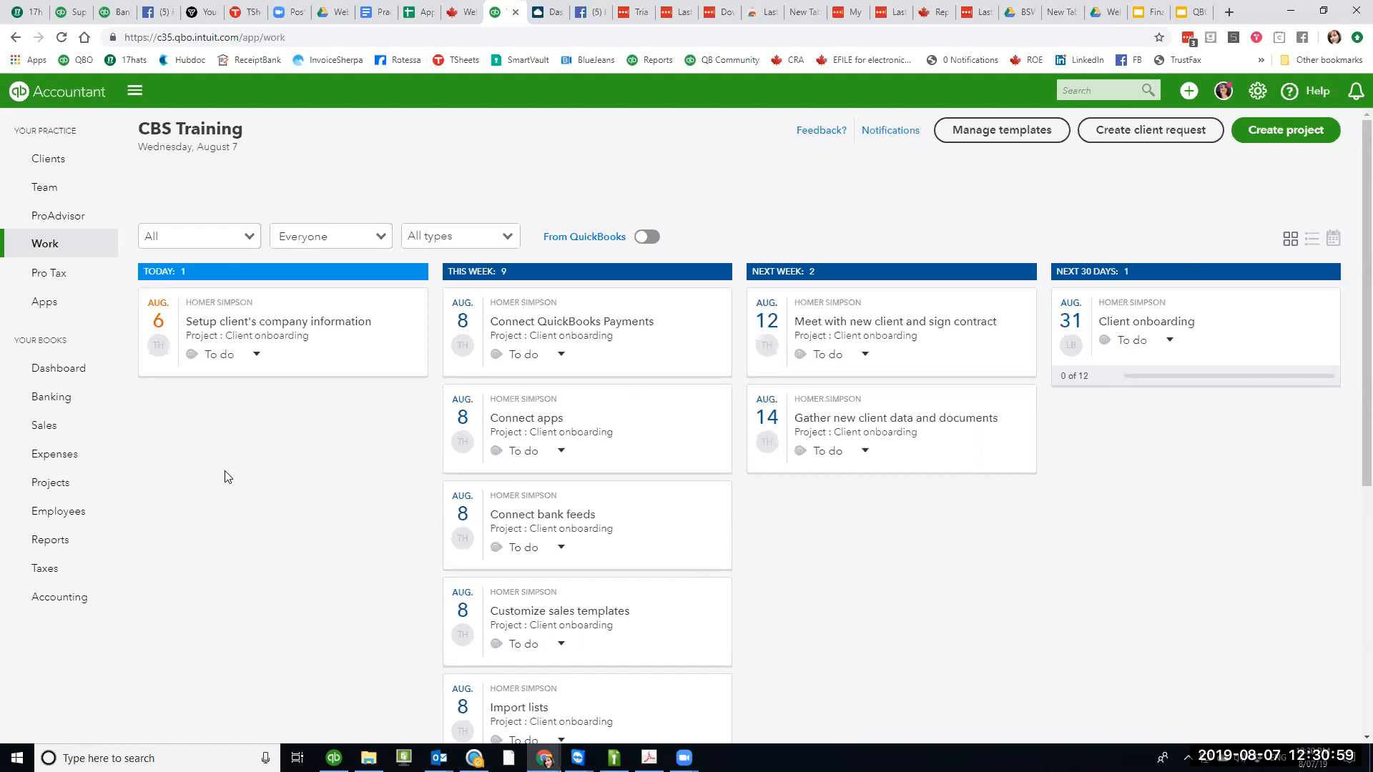
scroll(597, 308, "down", 5)
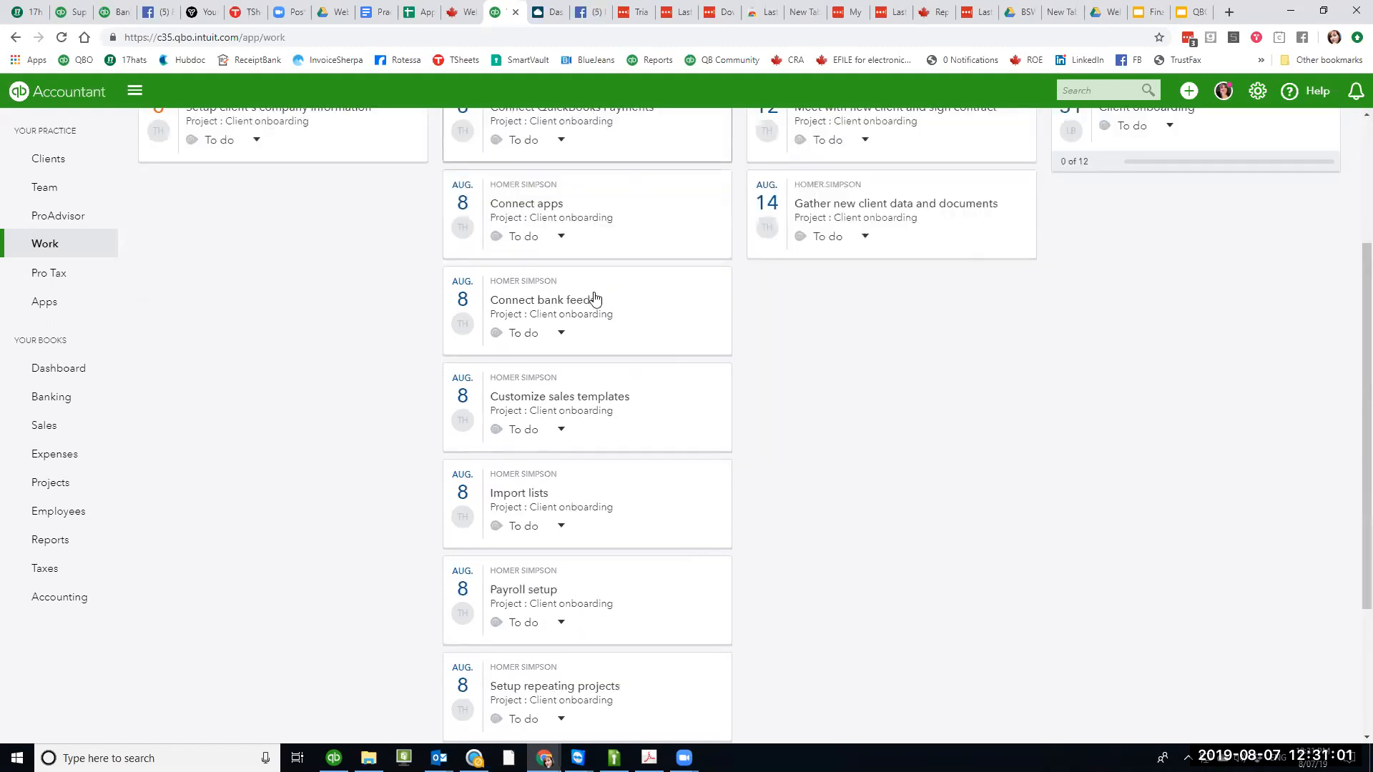
scroll(597, 301, "down", 1)
scroll(603, 300, "up", 6)
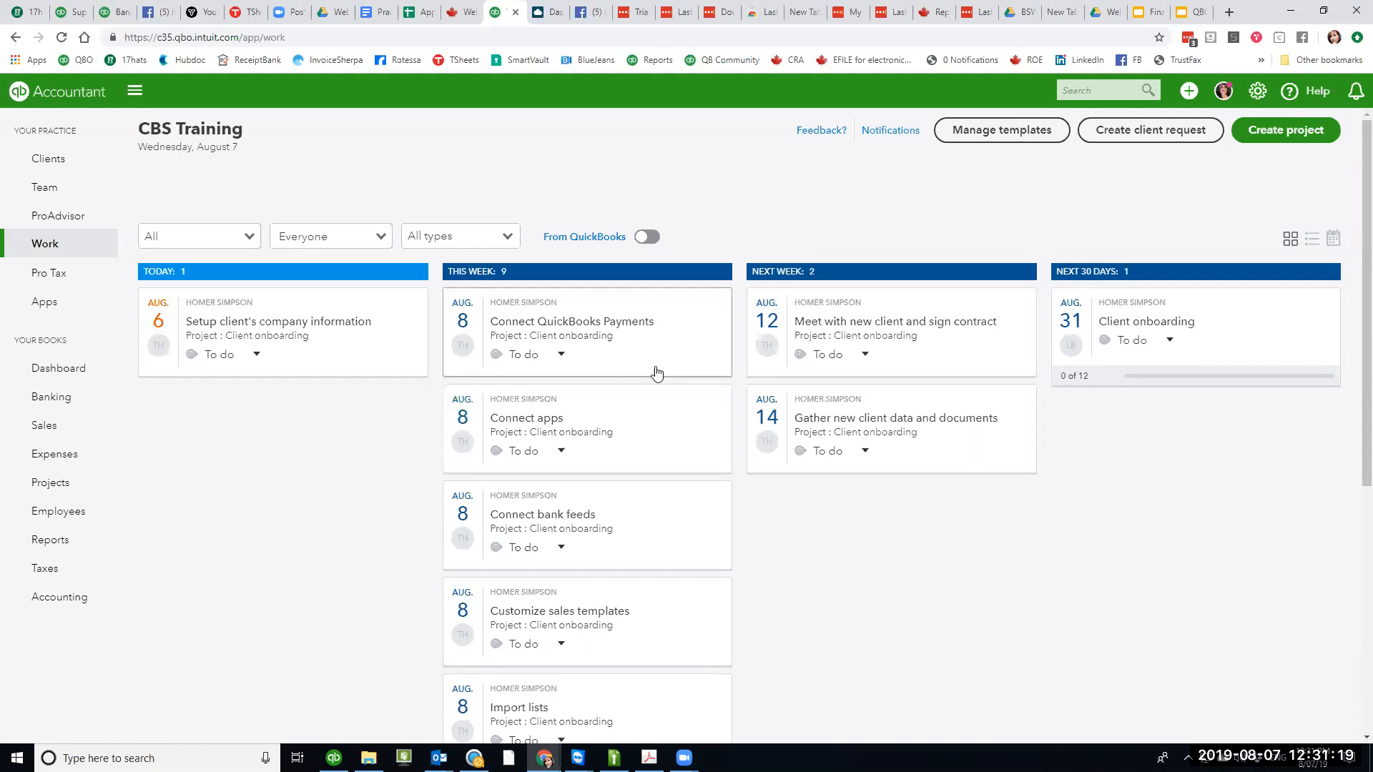
scroll(653, 408, "down", 6)
scroll(653, 408, "up", 6)
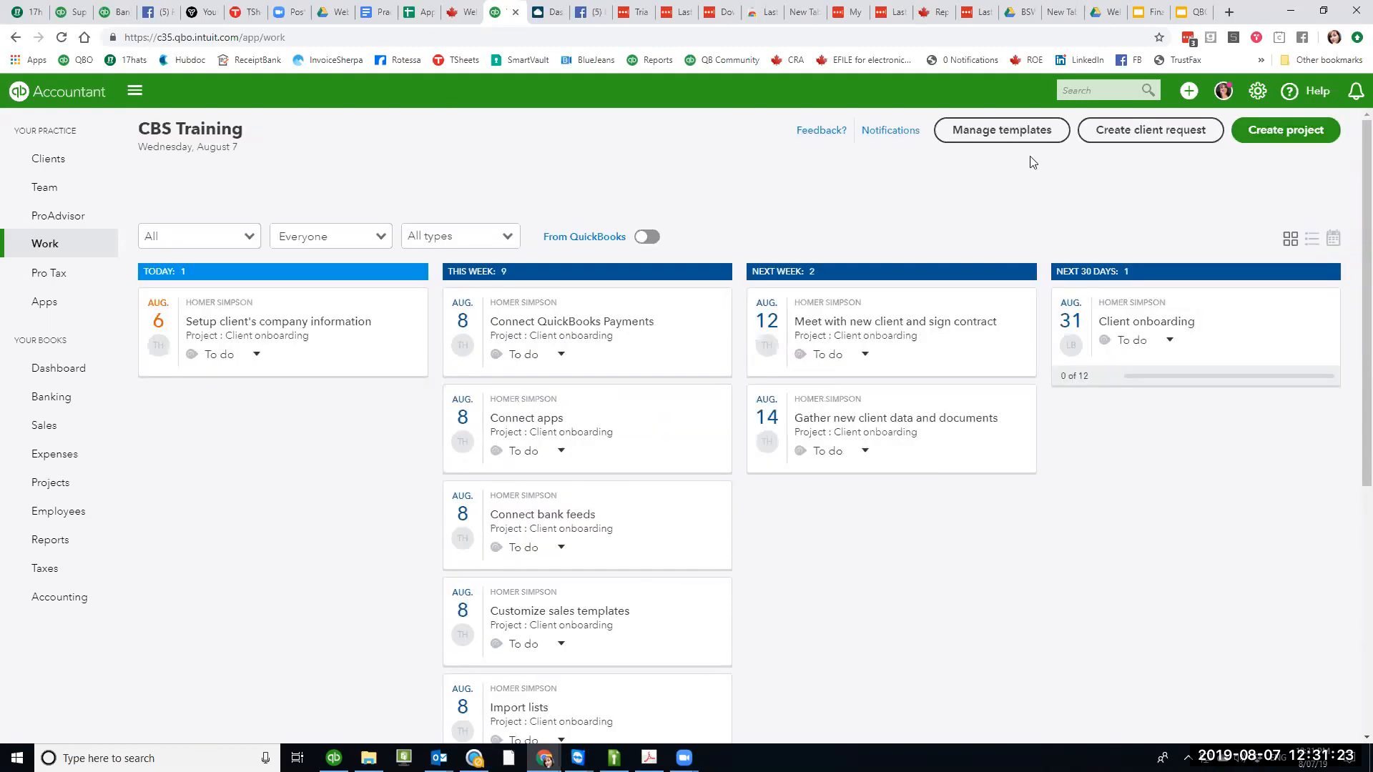
- Start a new custom project template named "Review QBO Bank Feeds / Hubdoc / Receipt Banks"
left_click(1006, 128)
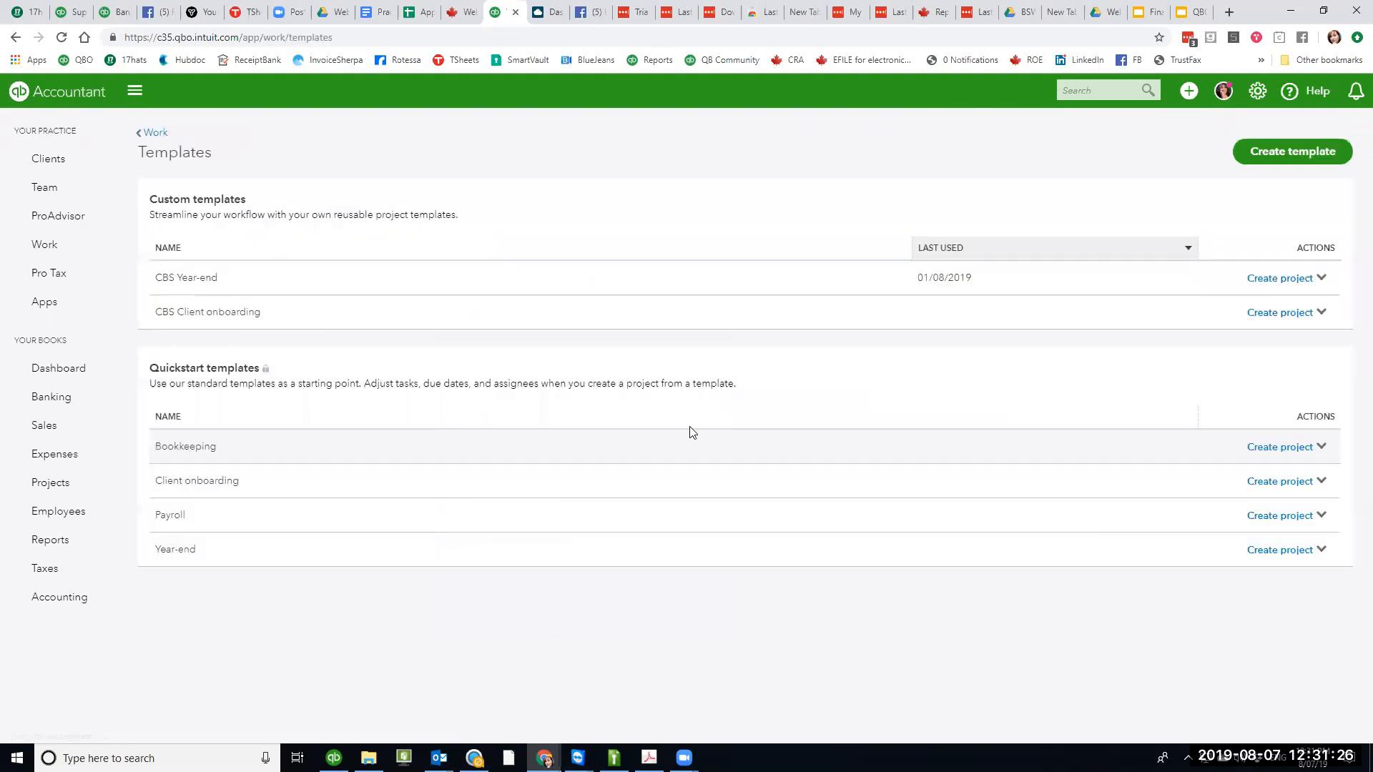
left_click(1299, 156)
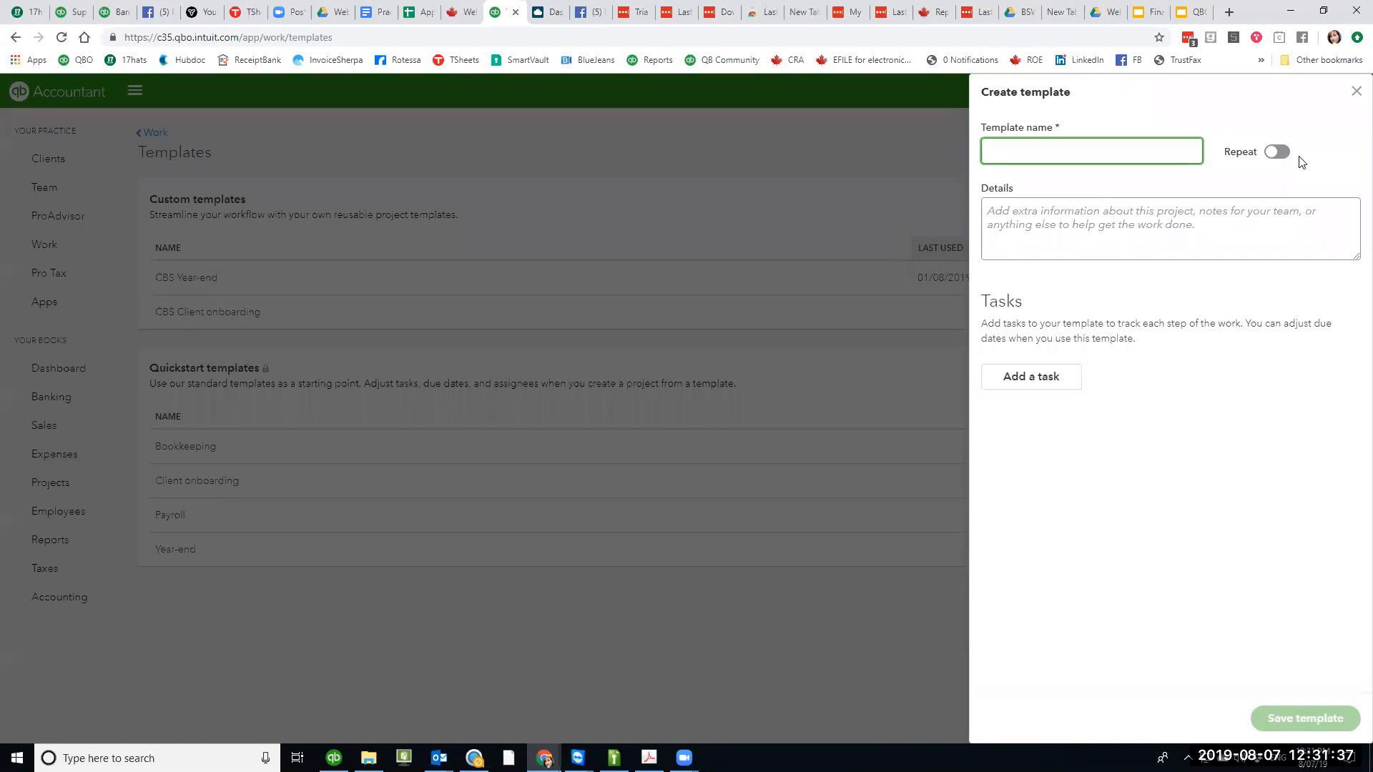
type("Review QB")
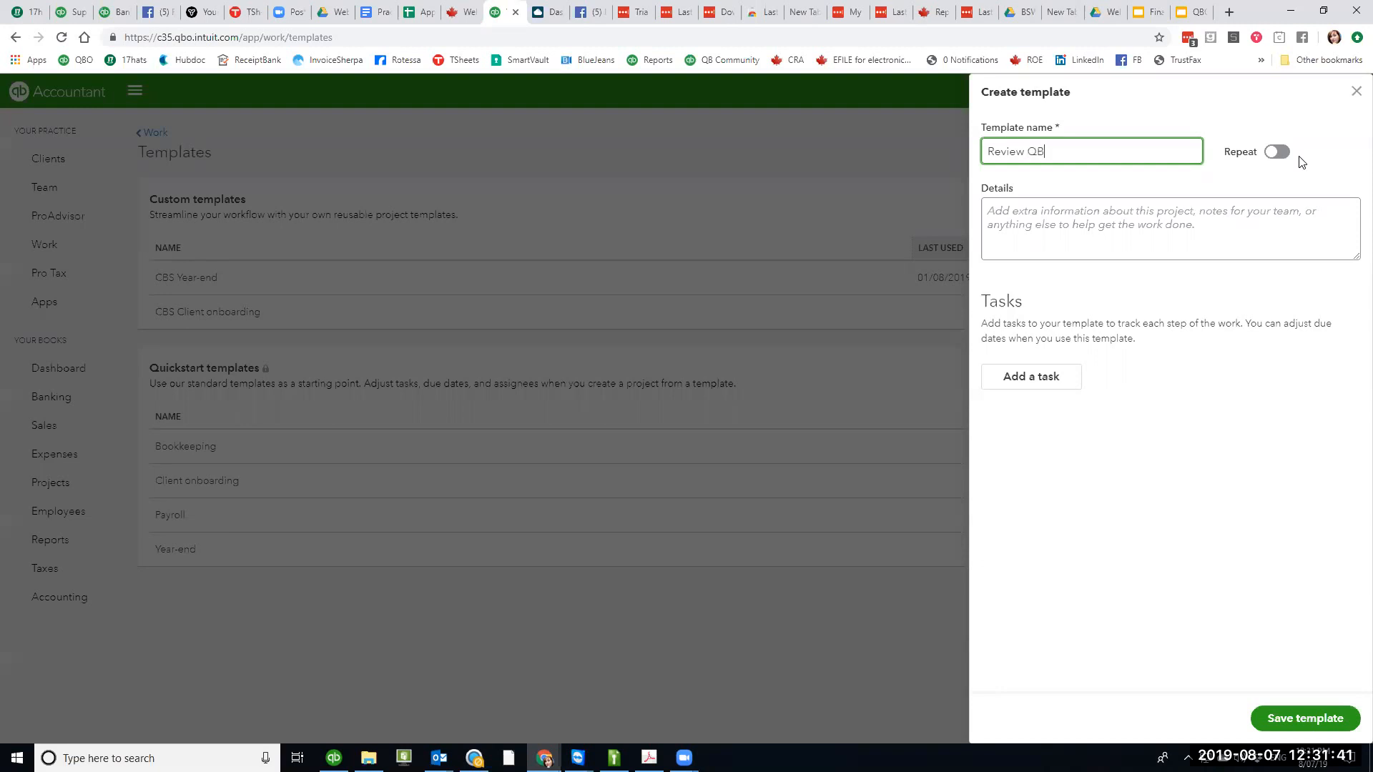
type("O Bank Feeds / Hubdoc / Receip")
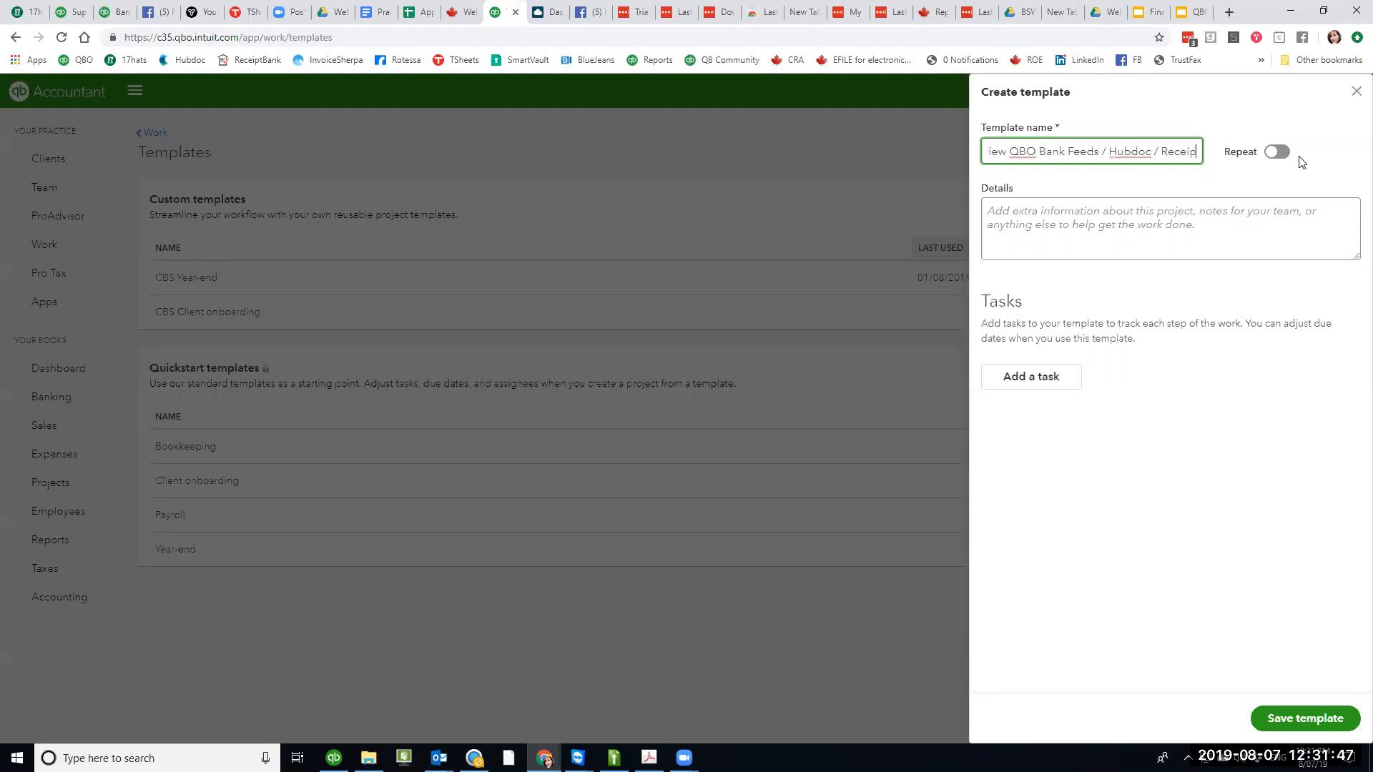
type("t Banks")
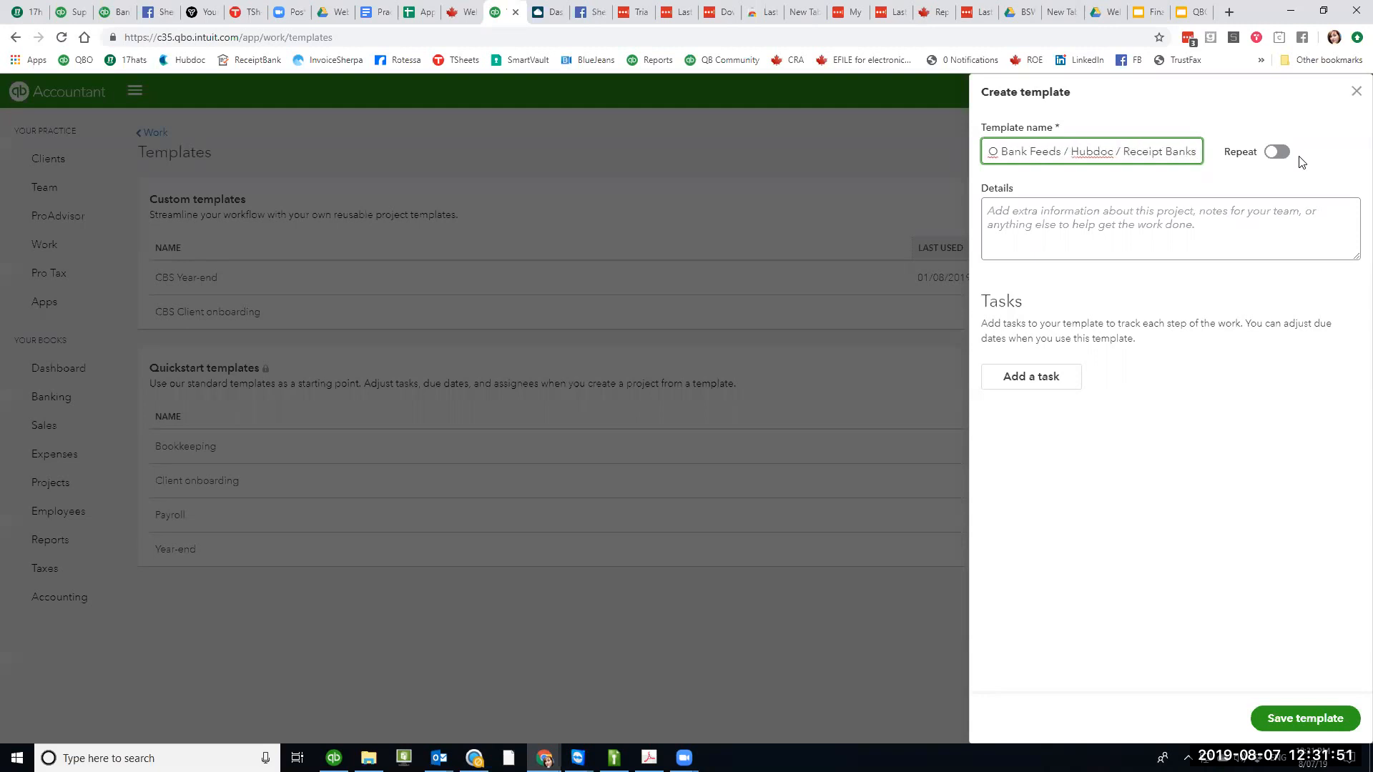
- Turn on repetition for the template and make its due date repeat weekly, every 1 week on Wednesday
left_click(1277, 150)
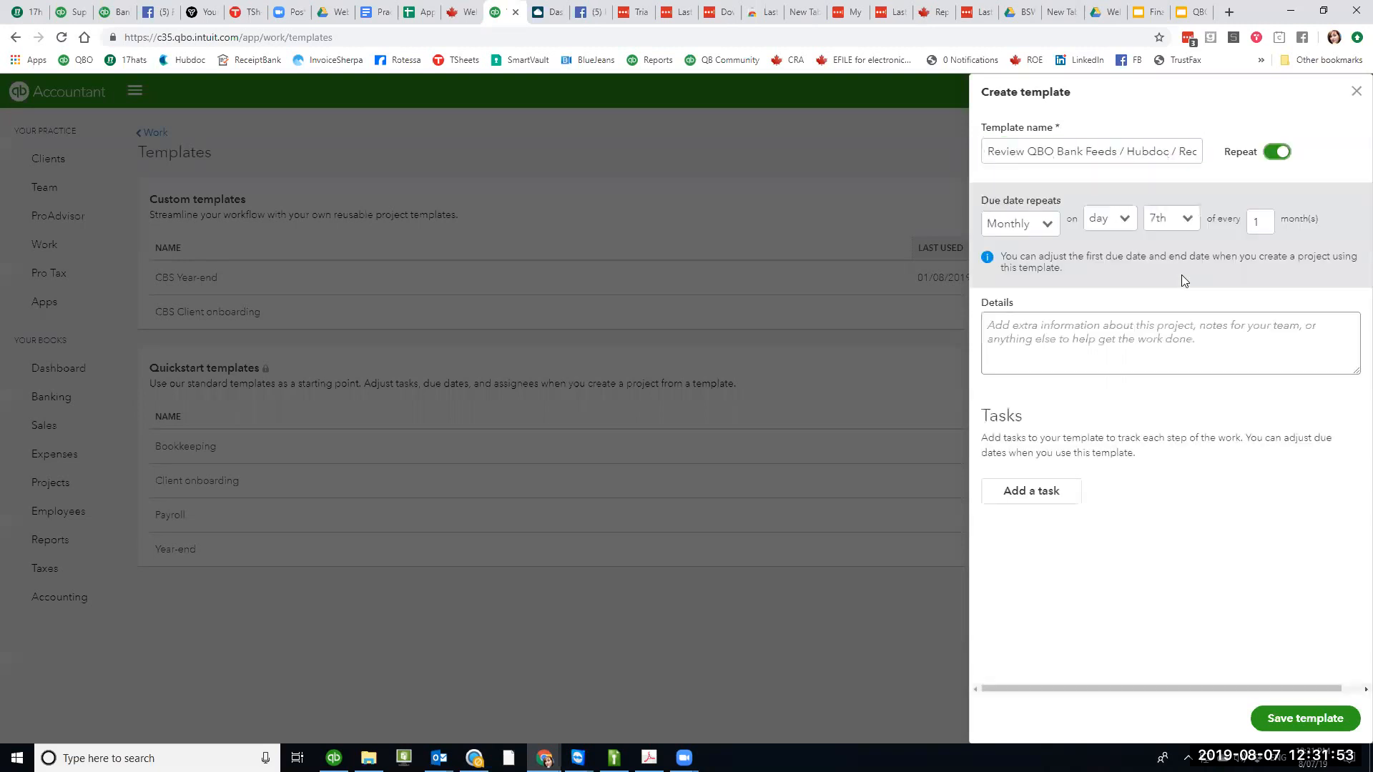
left_click(1030, 224)
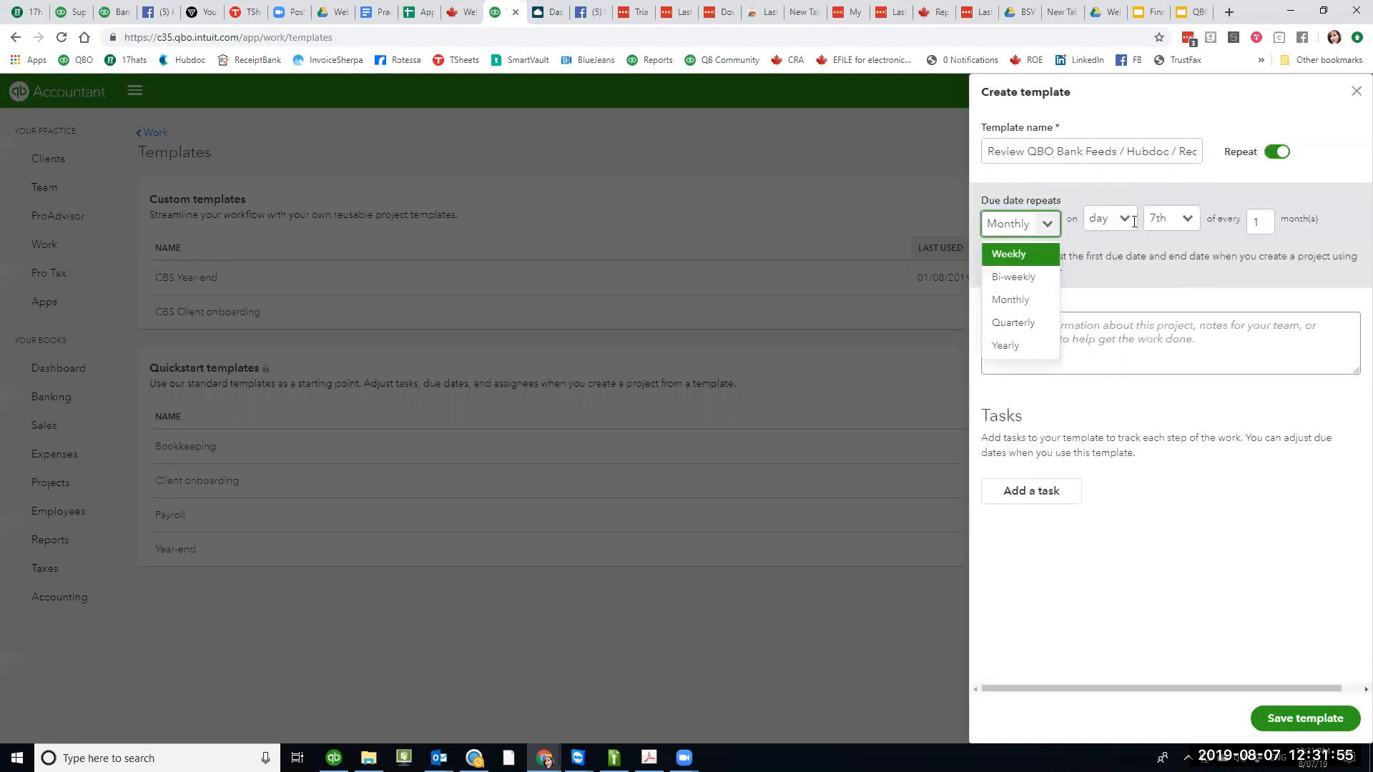
left_click(1008, 251)
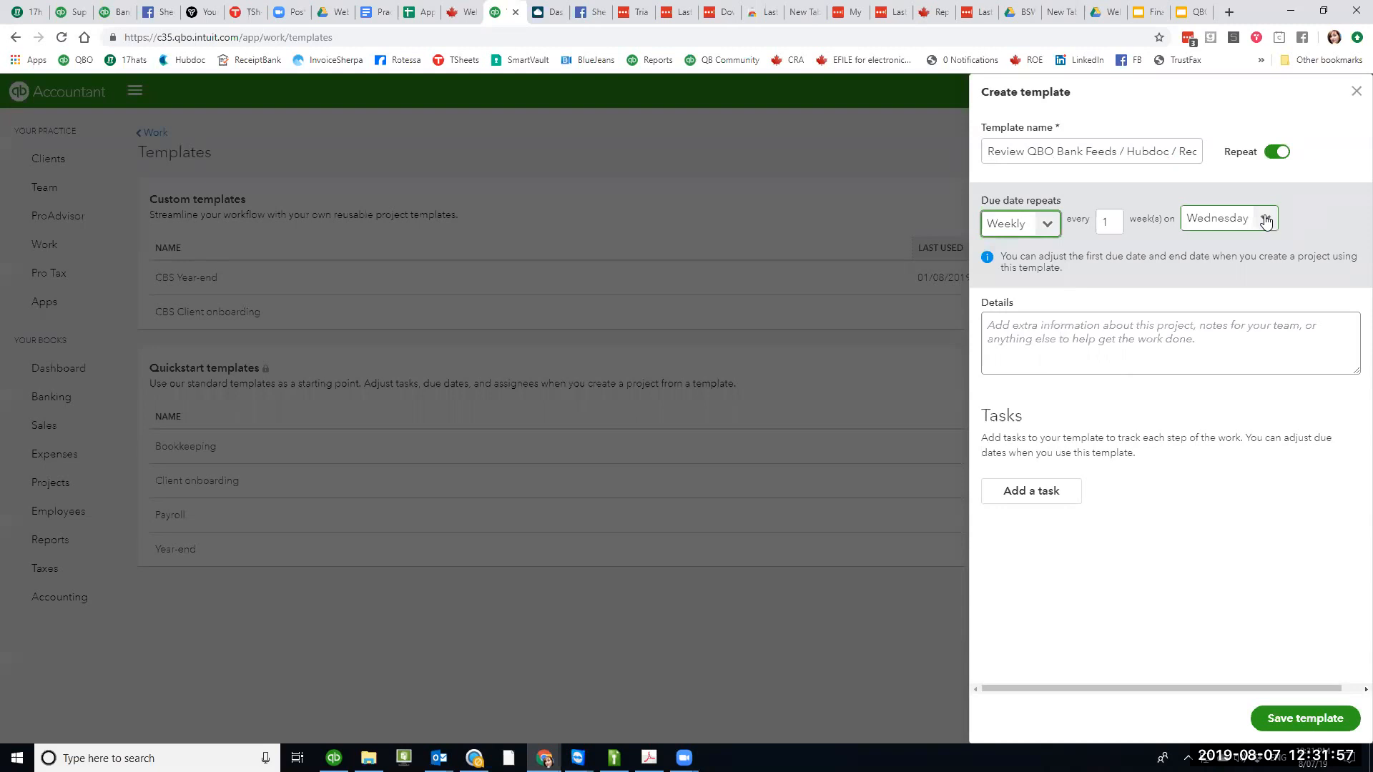
left_click(1178, 329)
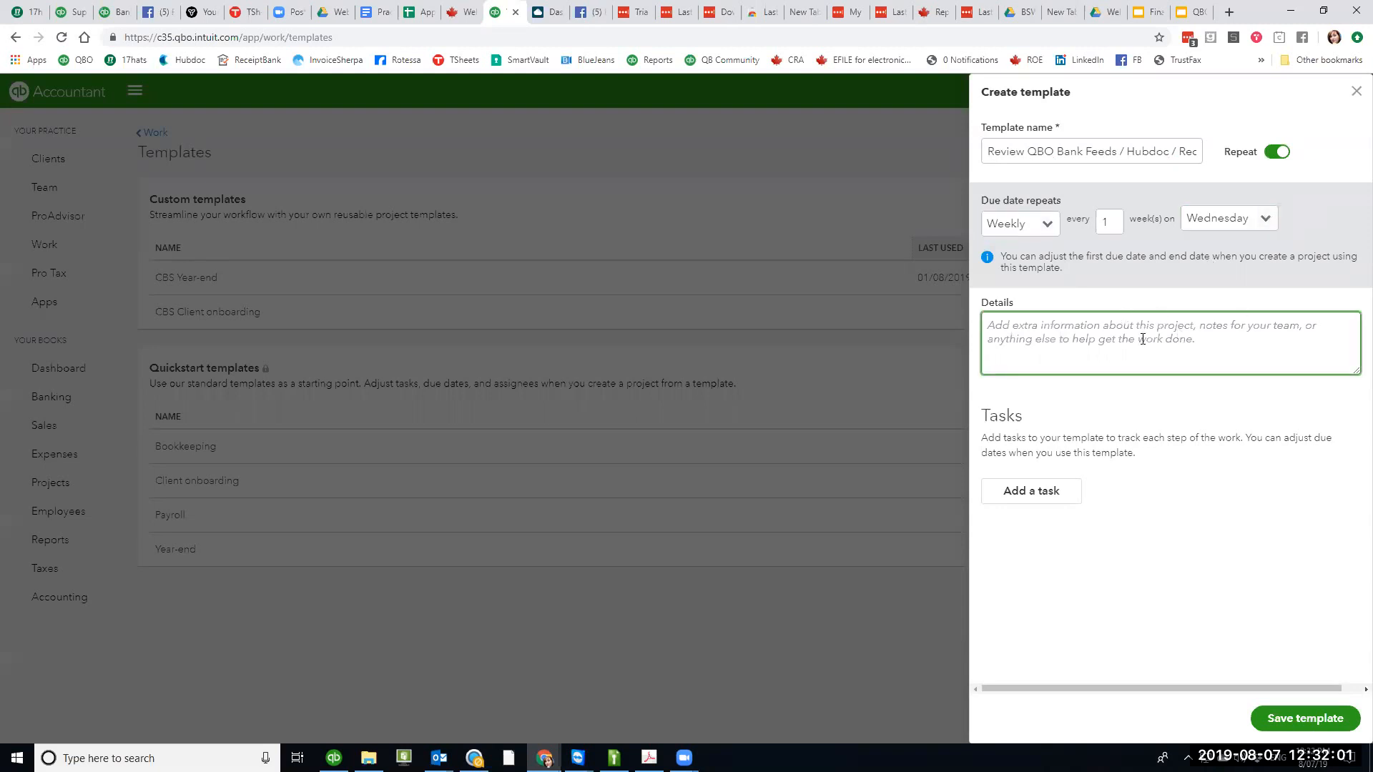
- Add a first task named "Review QBO Bank Feeds" to the template, leaving its due date as Set later
left_click(1032, 493)
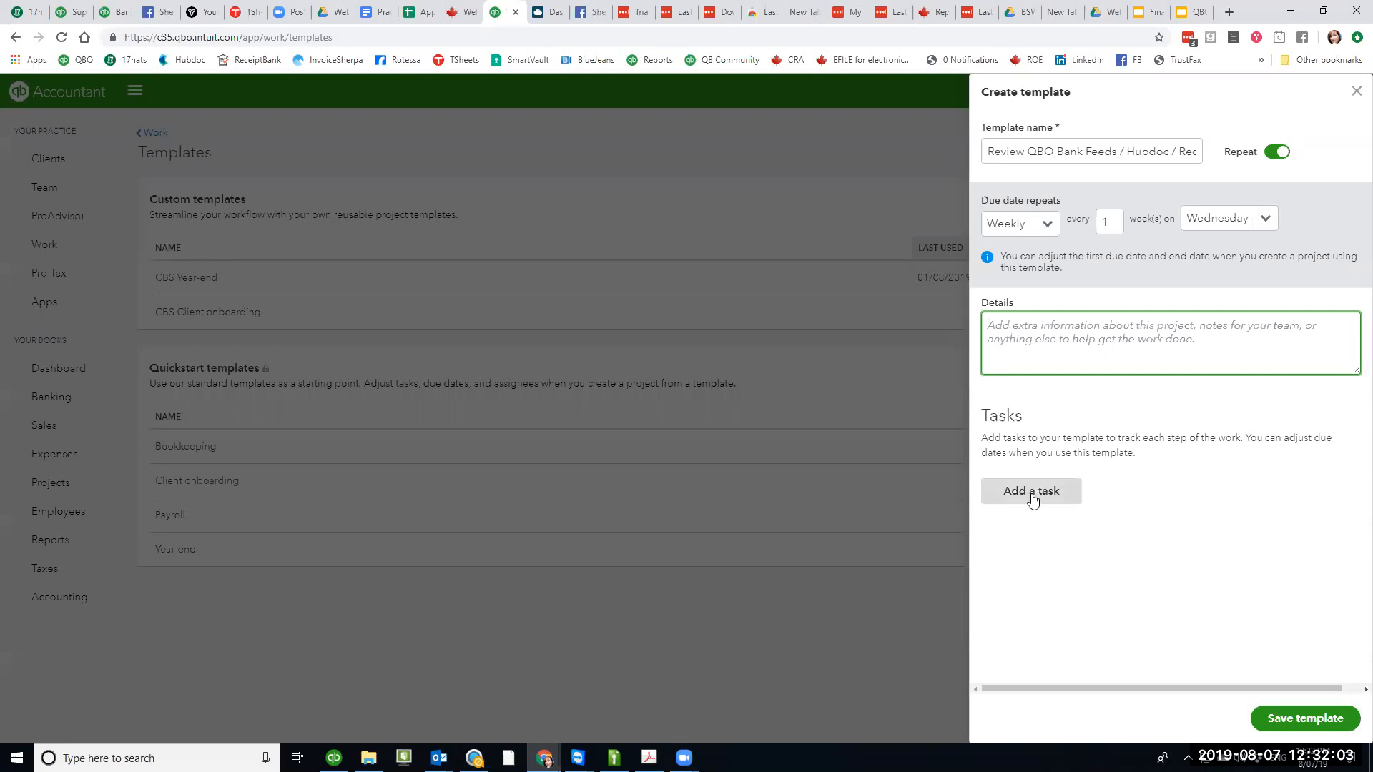
left_click(1044, 548)
key("Return")
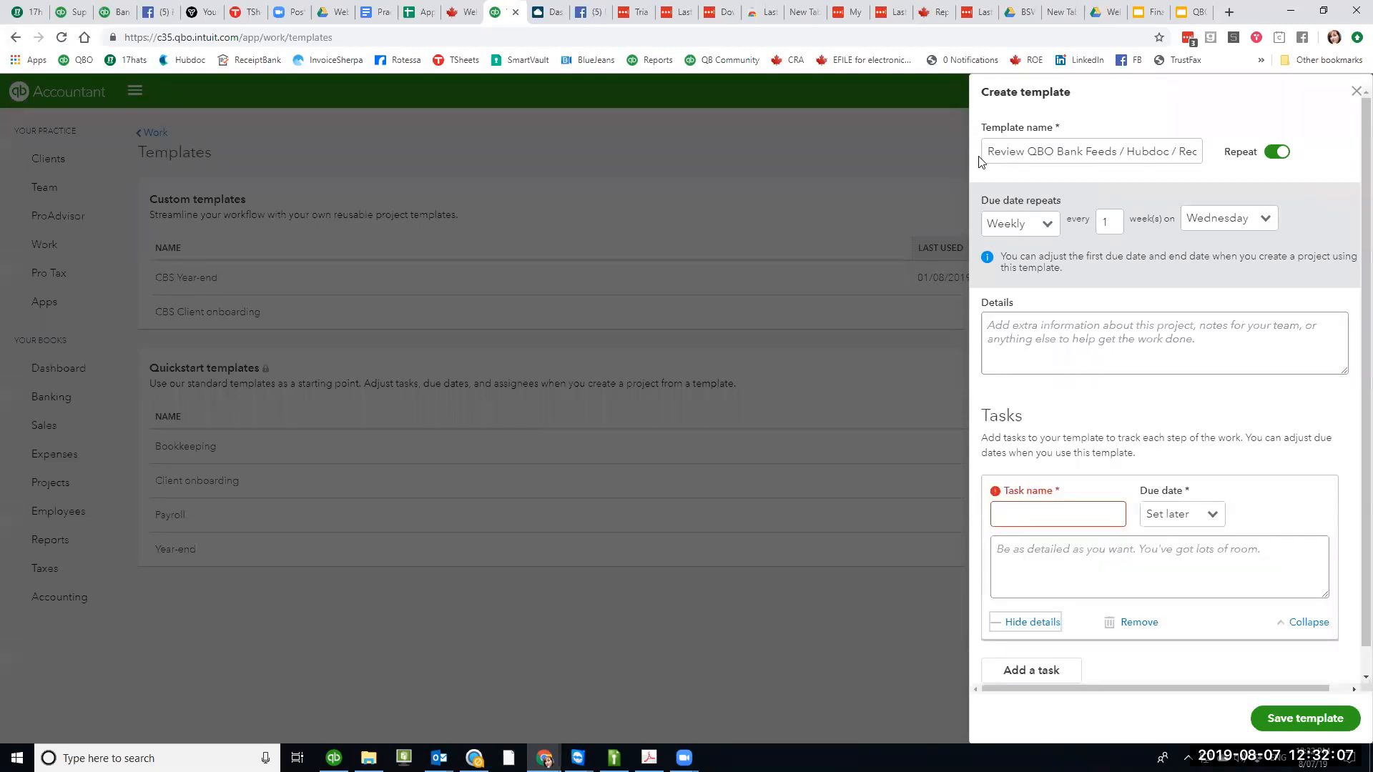
left_click_drag(985, 158, 1276, 159)
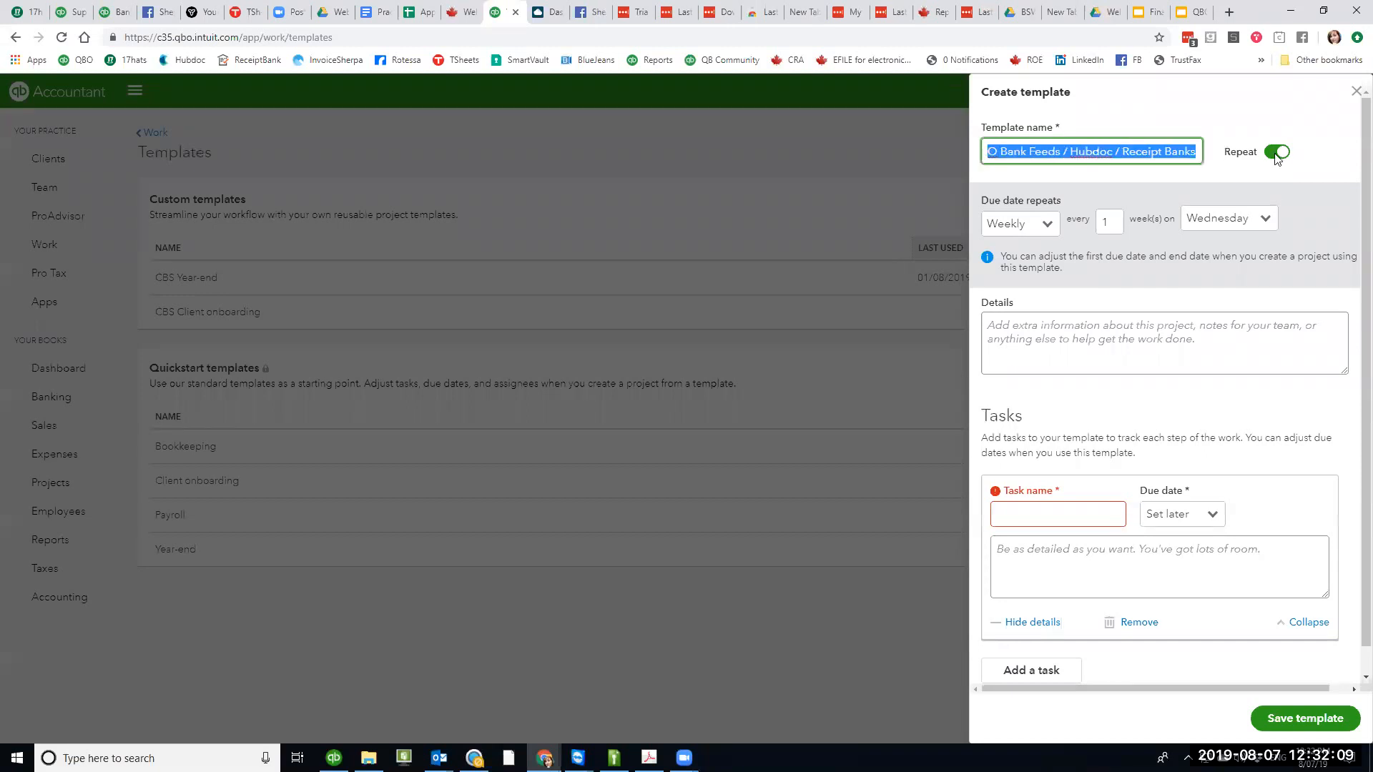
left_click(1097, 504)
type("Review QBO")
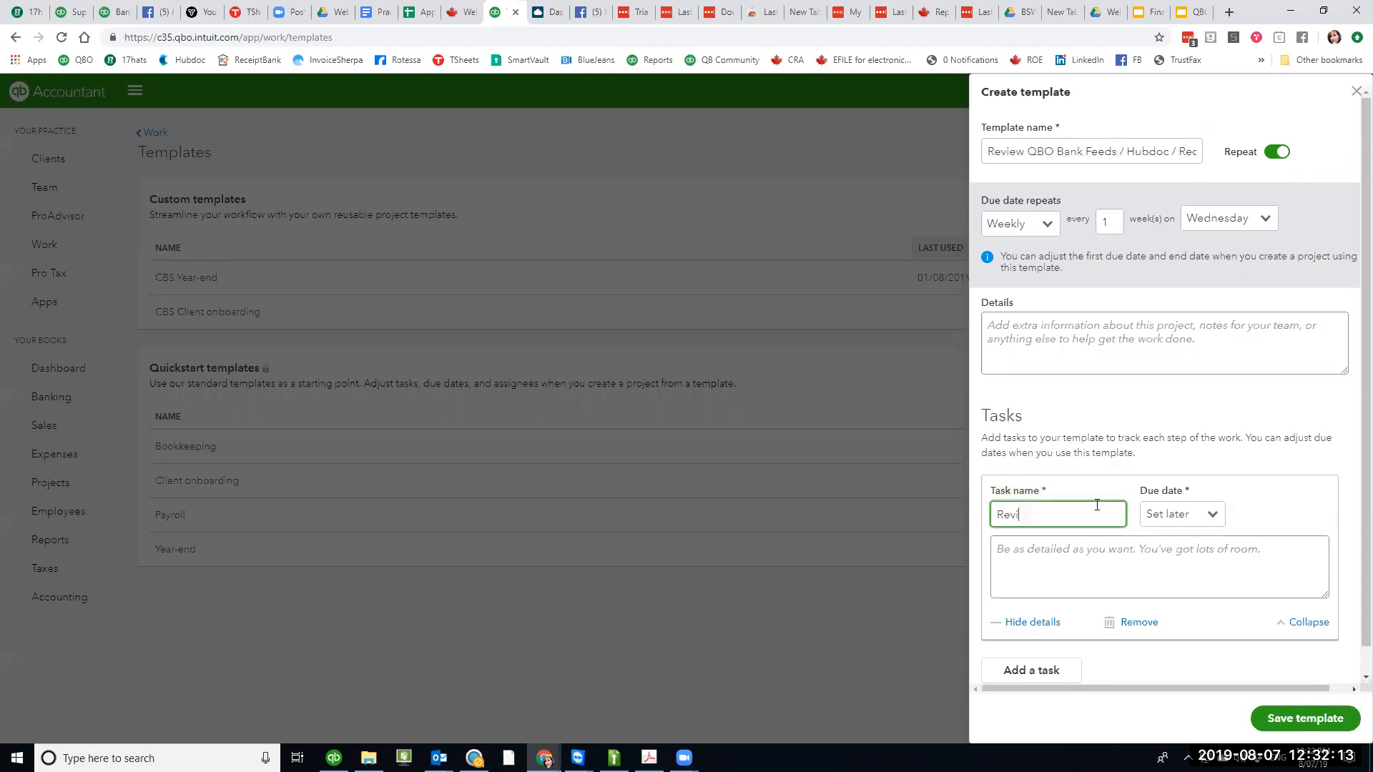
type("Bank Feeds")
left_click(1216, 527)
left_click(1183, 545)
scroll(1172, 540, "down", 1)
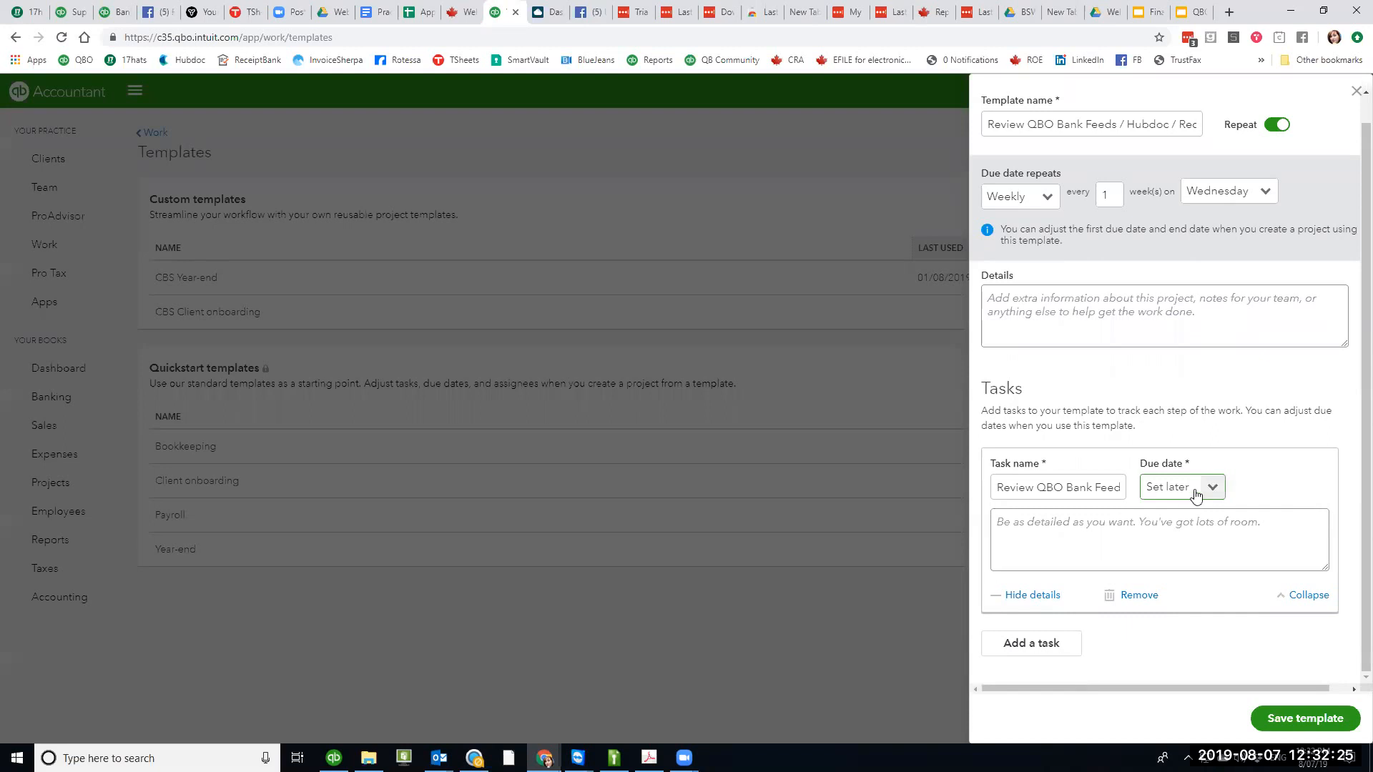
- Enter "Match all matched items in bank feed" as the details of the Review QBO Bank Feeds task
left_click(1065, 529)
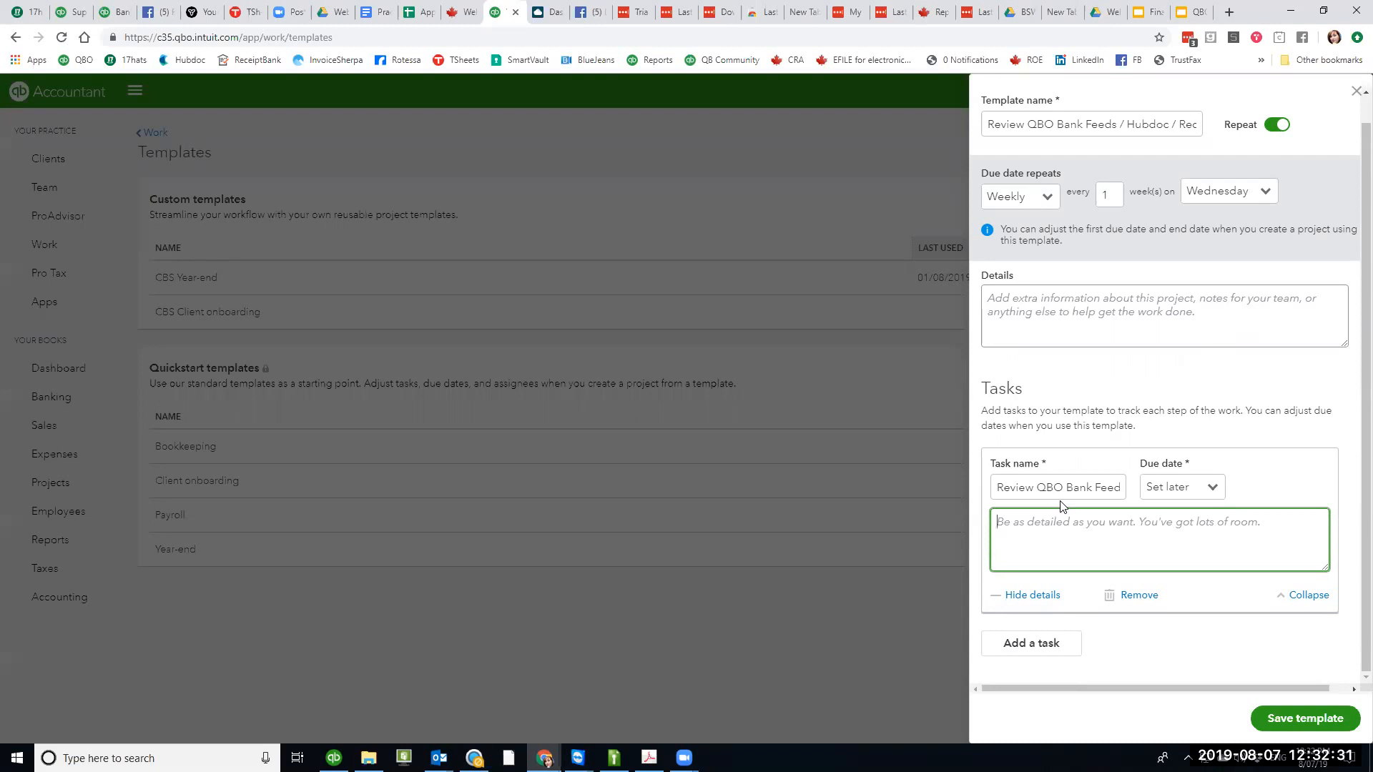
type("Match all")
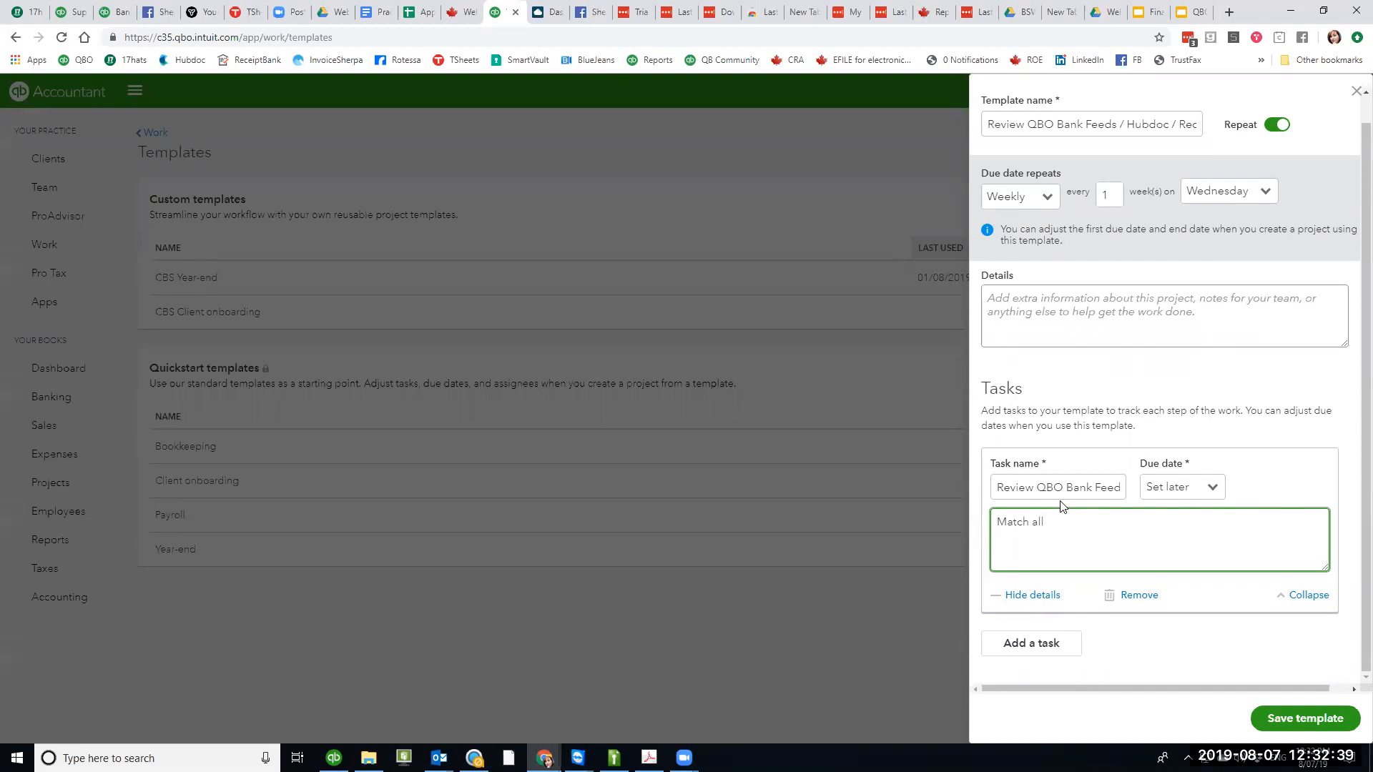
type("matched")
type("items in bank feeds")
- Add a "Review Hubdoc" task and move it above the Review QBO Bank Feeds task
left_click(1064, 646)
left_click(1008, 563)
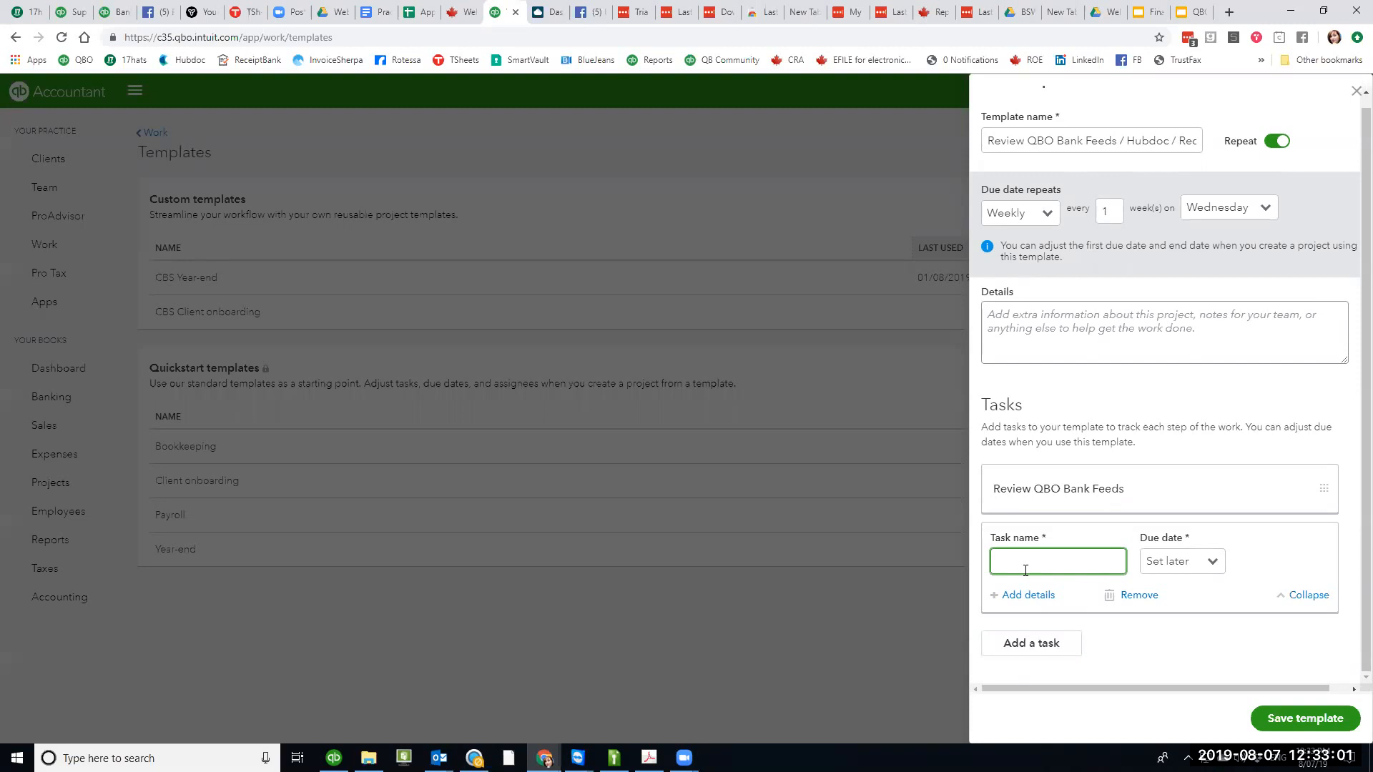
type("Review Hubdoc")
left_click(1152, 659)
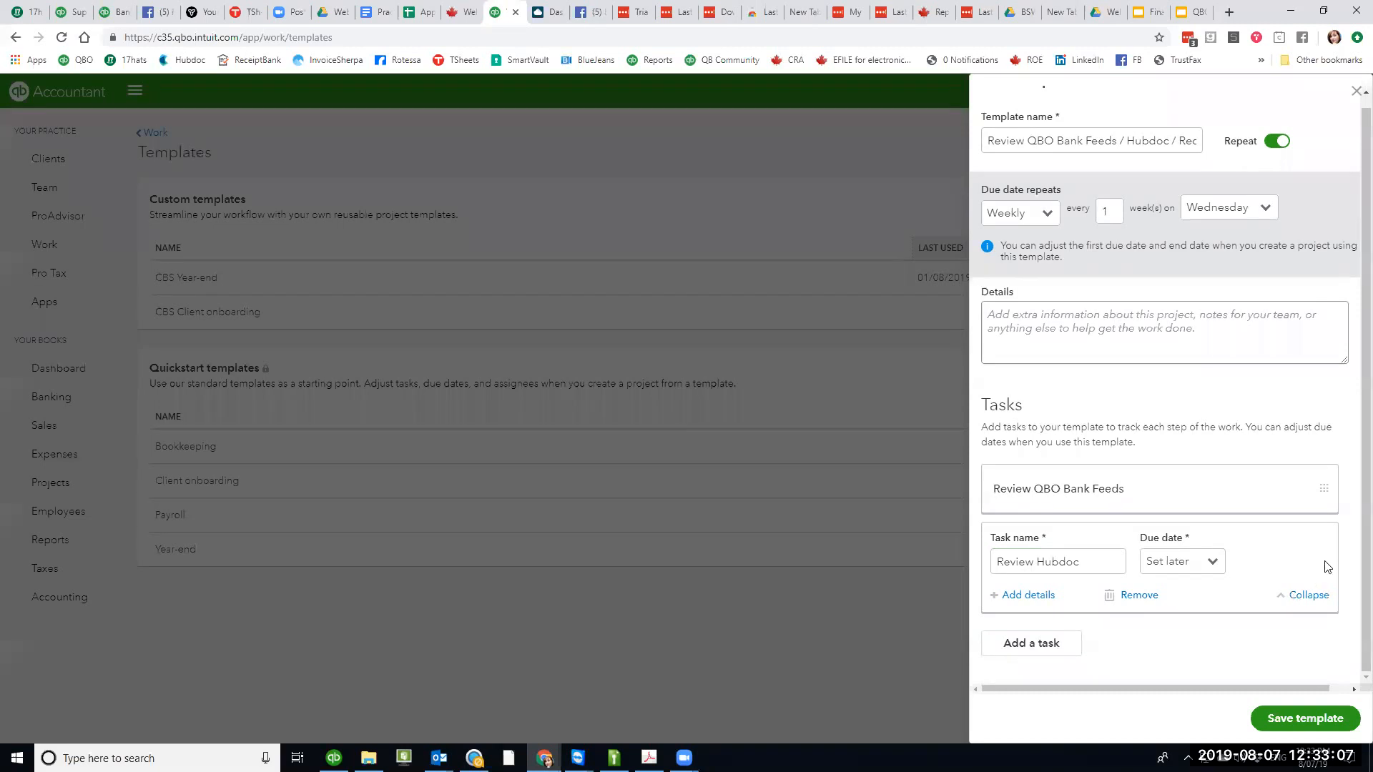
left_click(1158, 495)
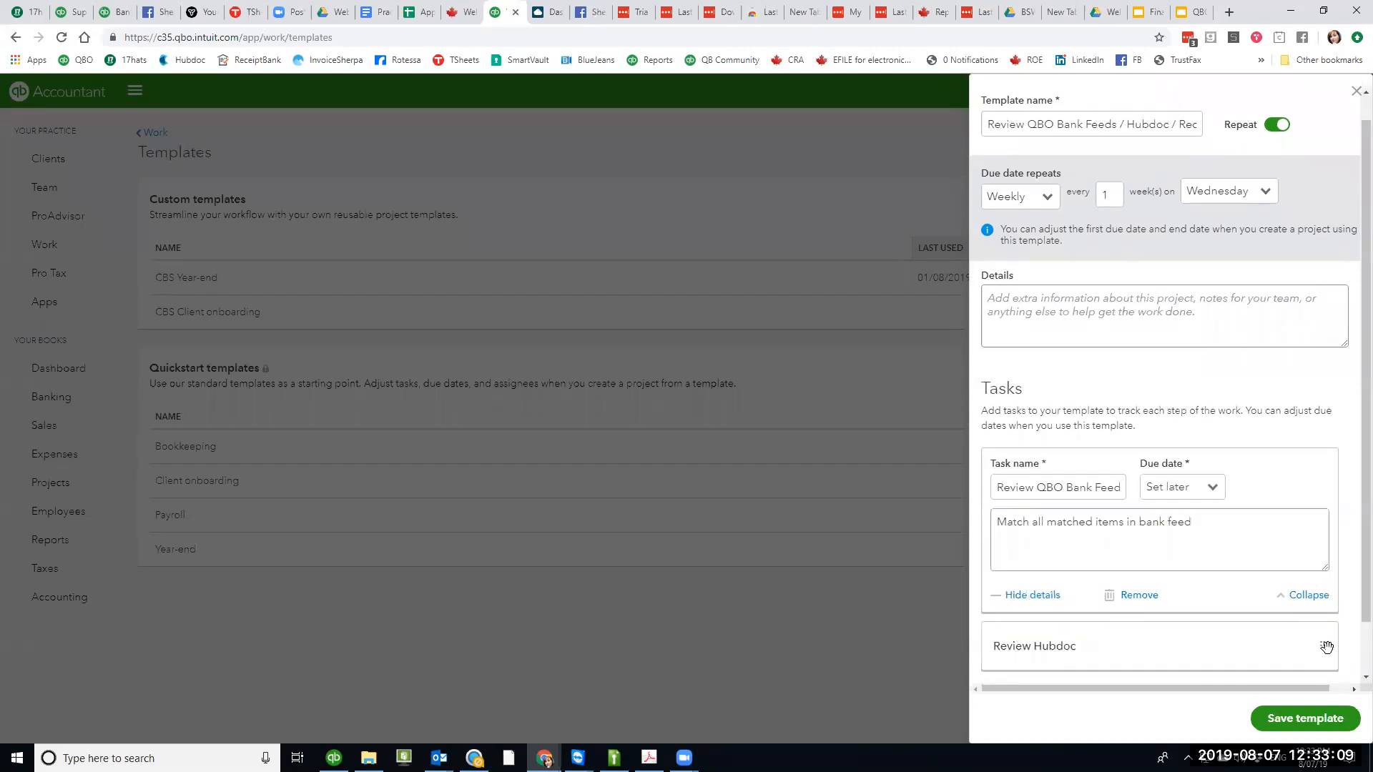
left_click_drag(1326, 631, 1302, 491)
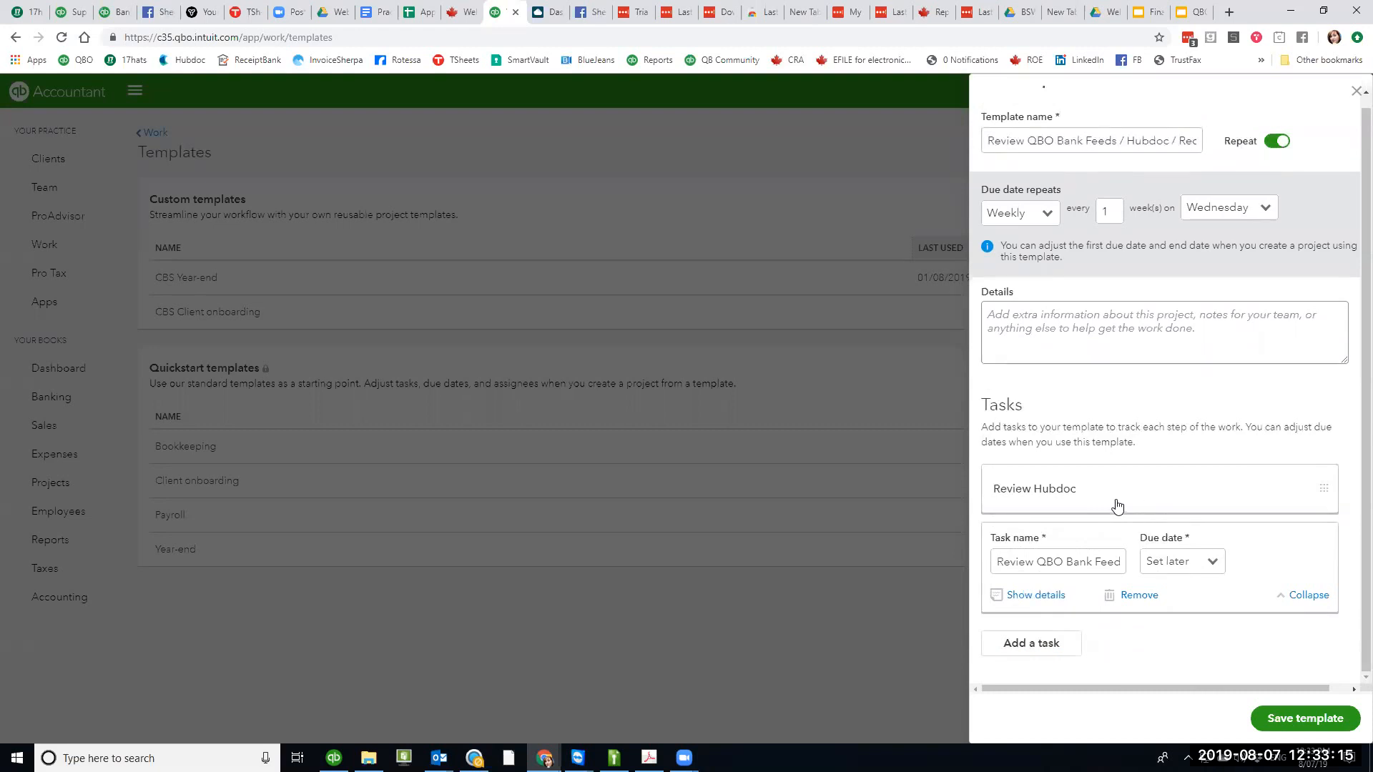
- Enter "Sign in to Hubdoc, review review folder and failed folder. Process anything in these folders" as the Review Hubdoc task's details
left_click(1001, 537)
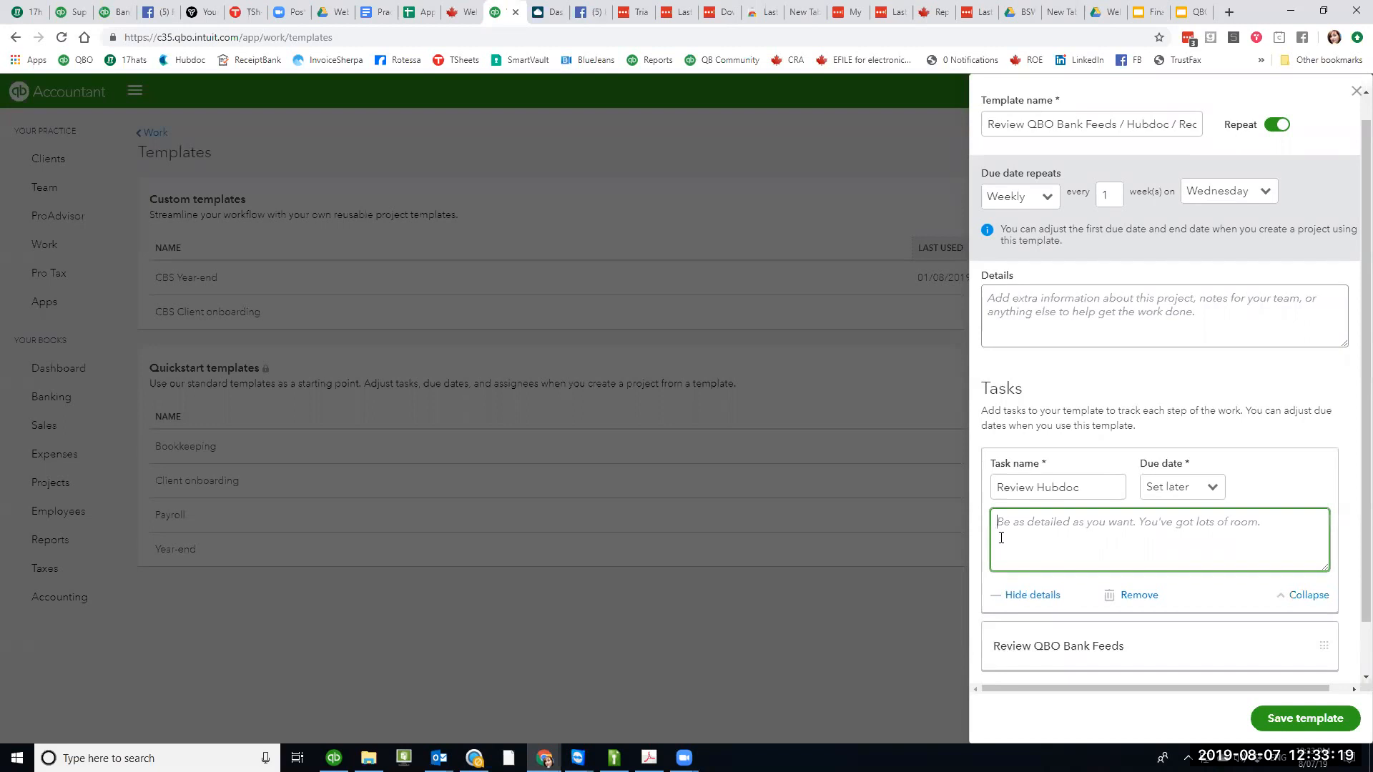
type("Sign in to hHubdoc,")
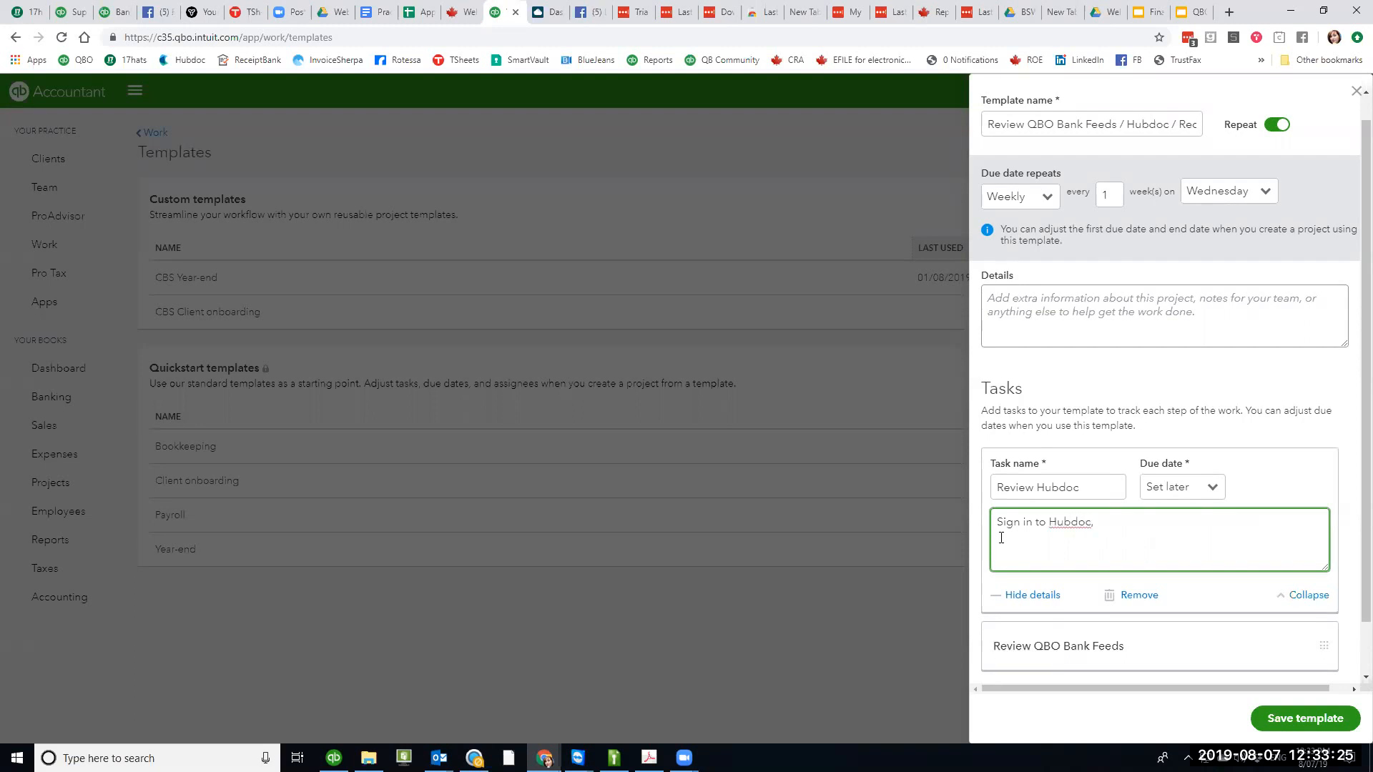
type(" review review folder and fail fo")
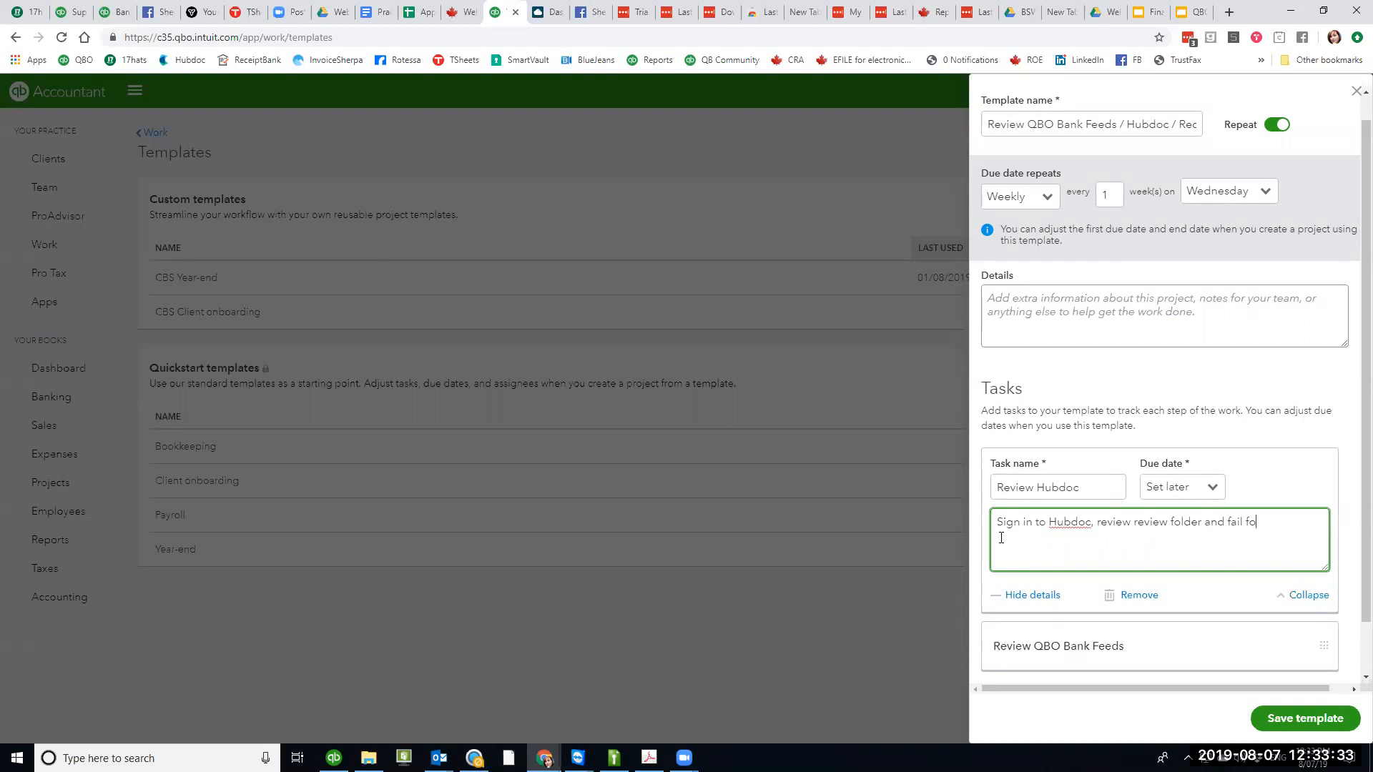
type("lder")
left_click(1243, 526)
type("ed")
key("ctrl+a")
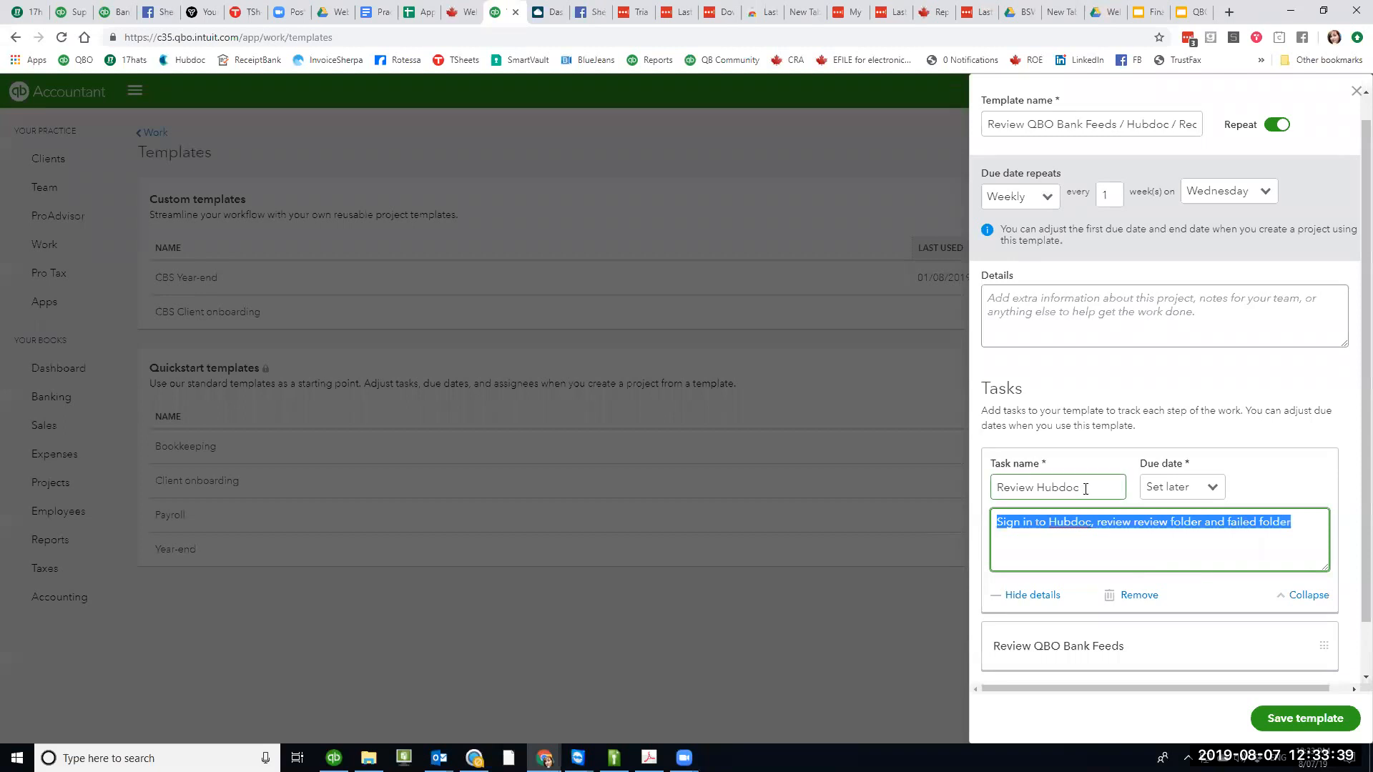
left_click(1078, 495)
key("Tab")
left_click(1285, 522)
type("Process a")
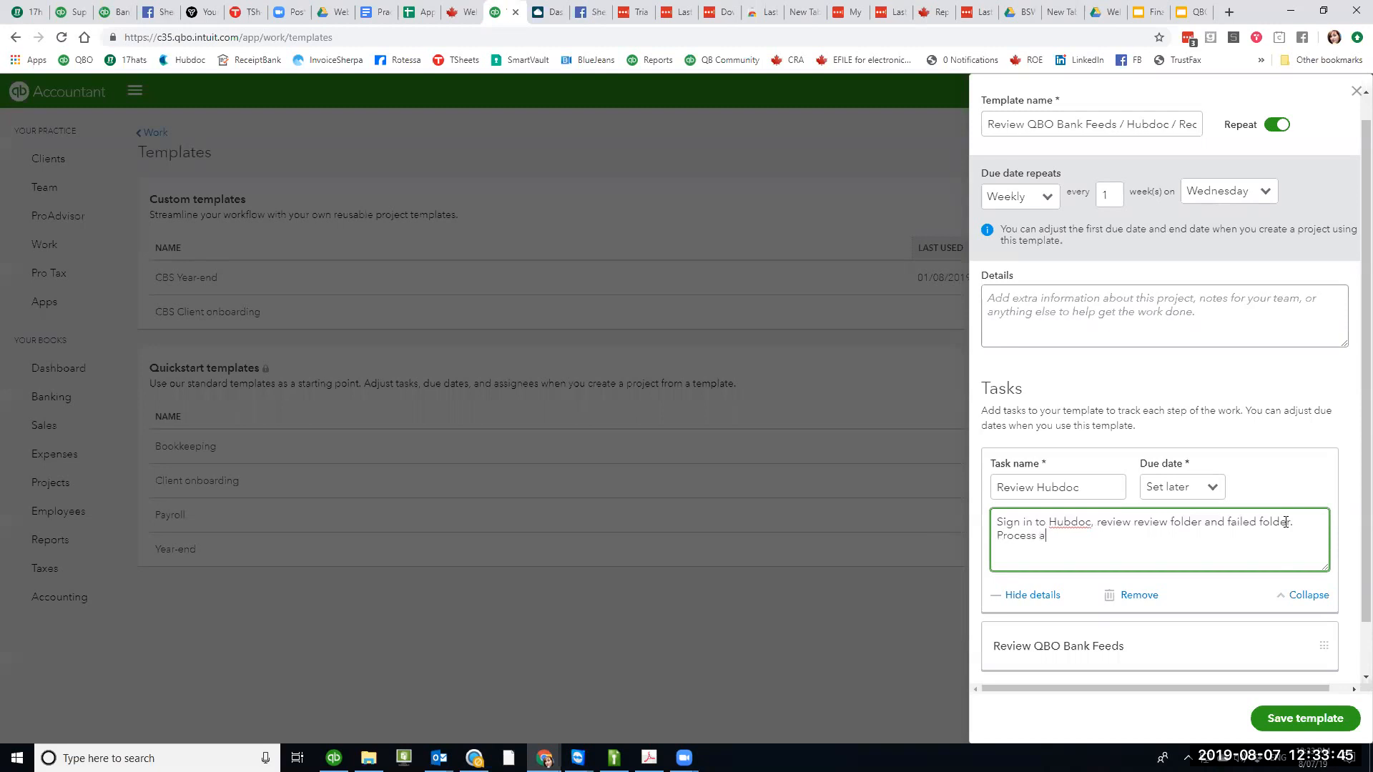
type("nything in these flolders")
- Add a third task named "Review RB" with the details "Process new items in RB"
left_click(1076, 648)
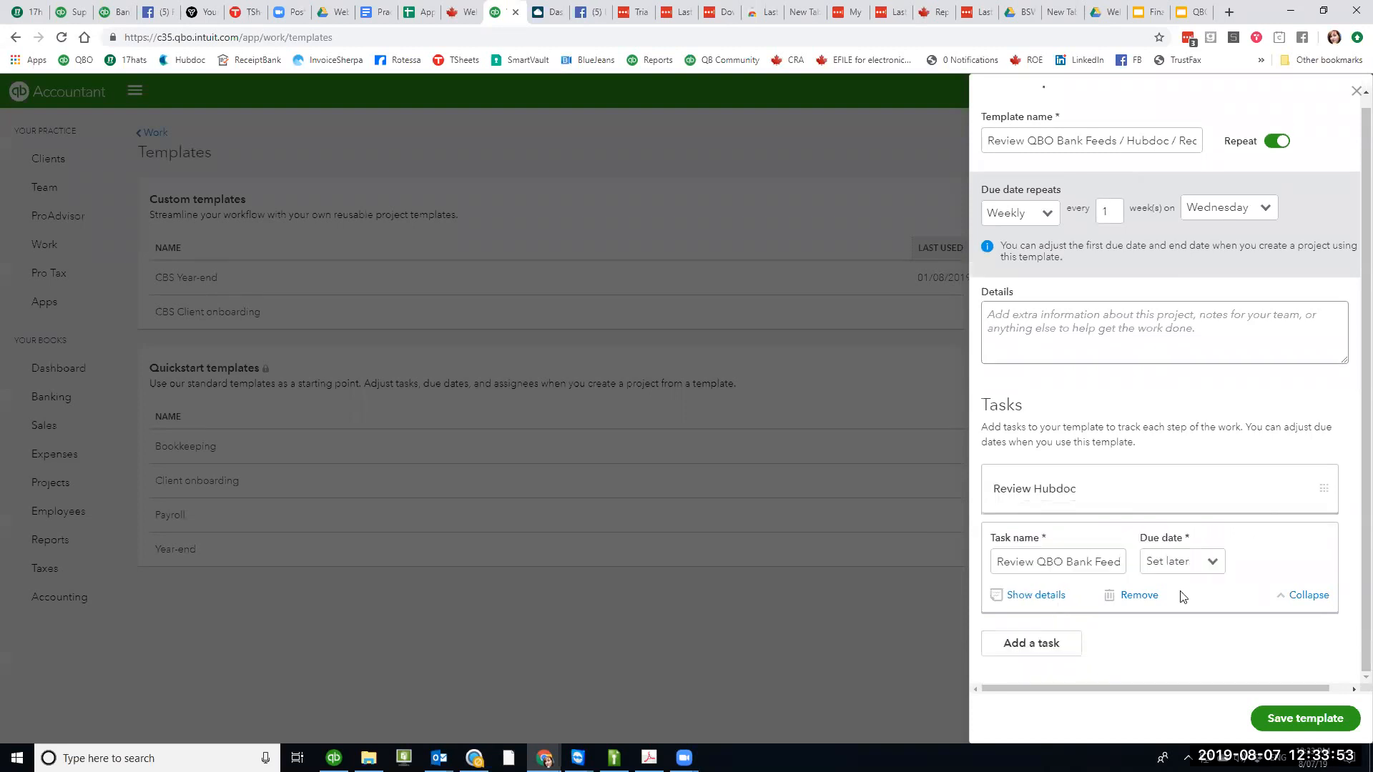
left_click(1036, 646)
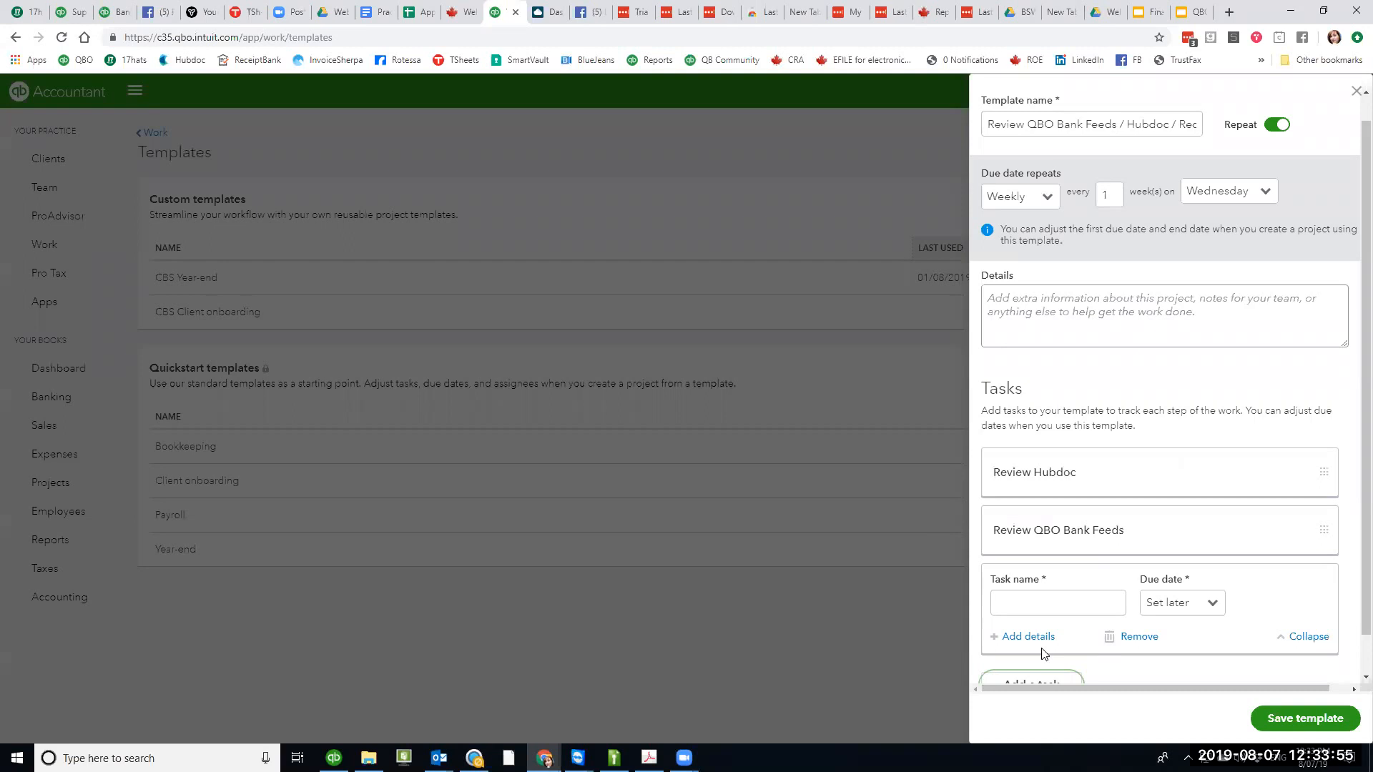
left_click(1042, 604)
type("Review RB")
left_click(1062, 638)
scroll(1052, 572, "down", 2)
left_click(1014, 513)
type("Pro")
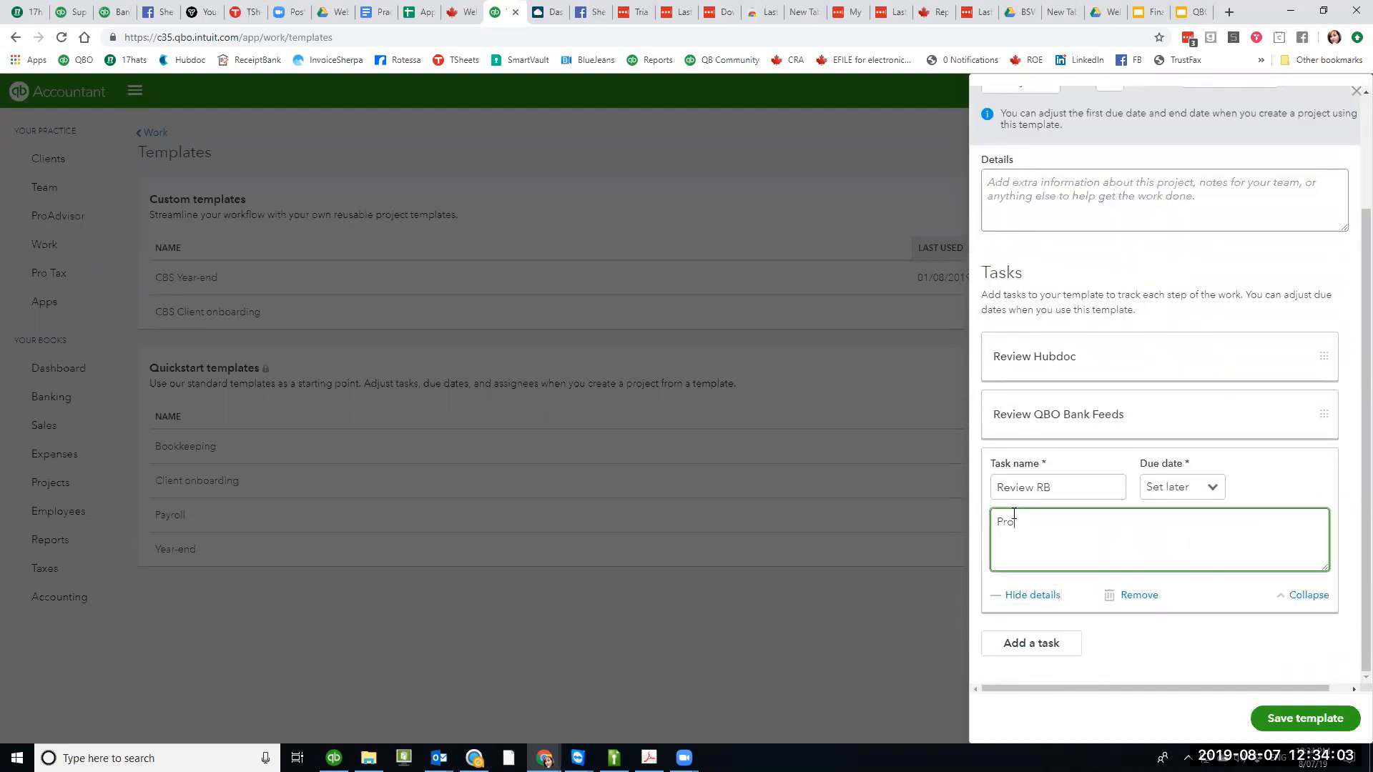
type("cess new ")
type("ites")
type("ms i")
type("n RB")
left_click(1241, 463)
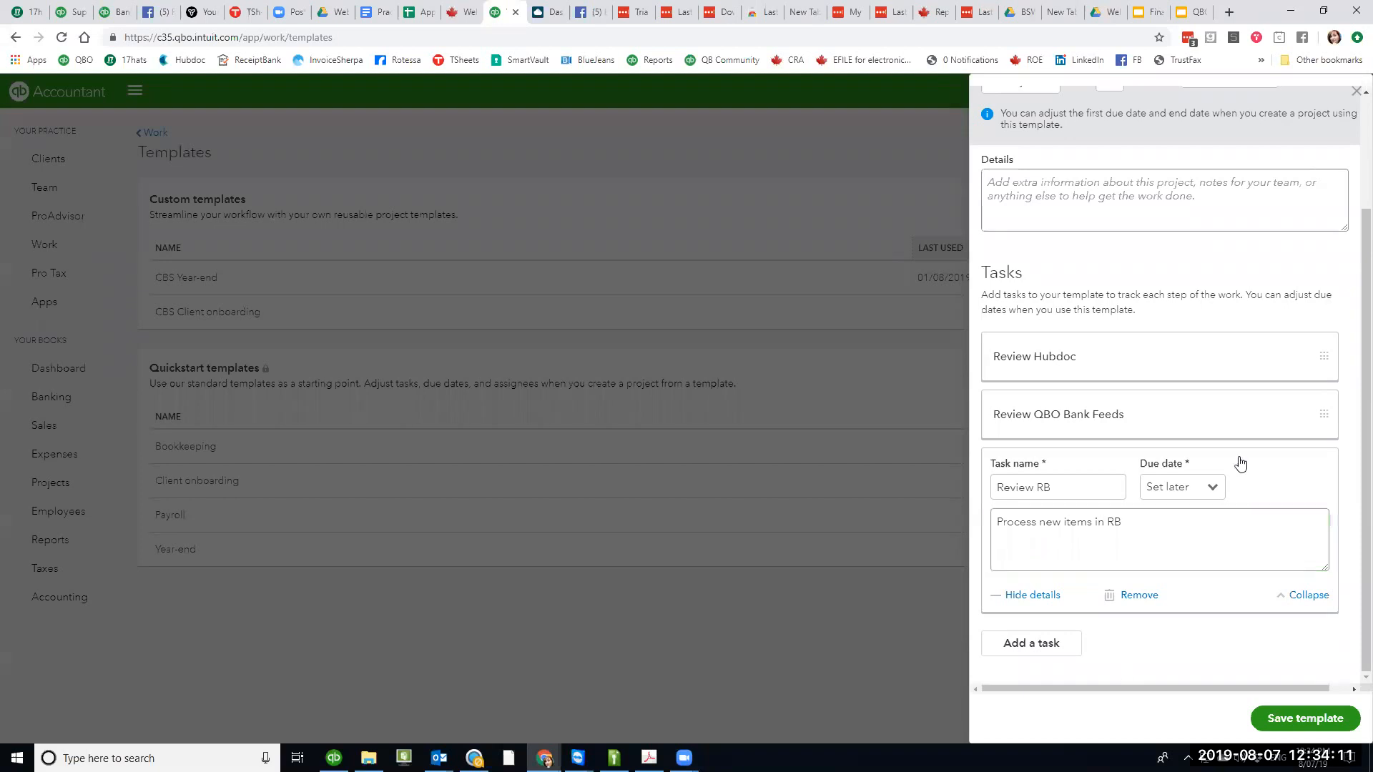
- Move the Review RB task above Review QBO Bank Feeds and save the template
left_click(1319, 425)
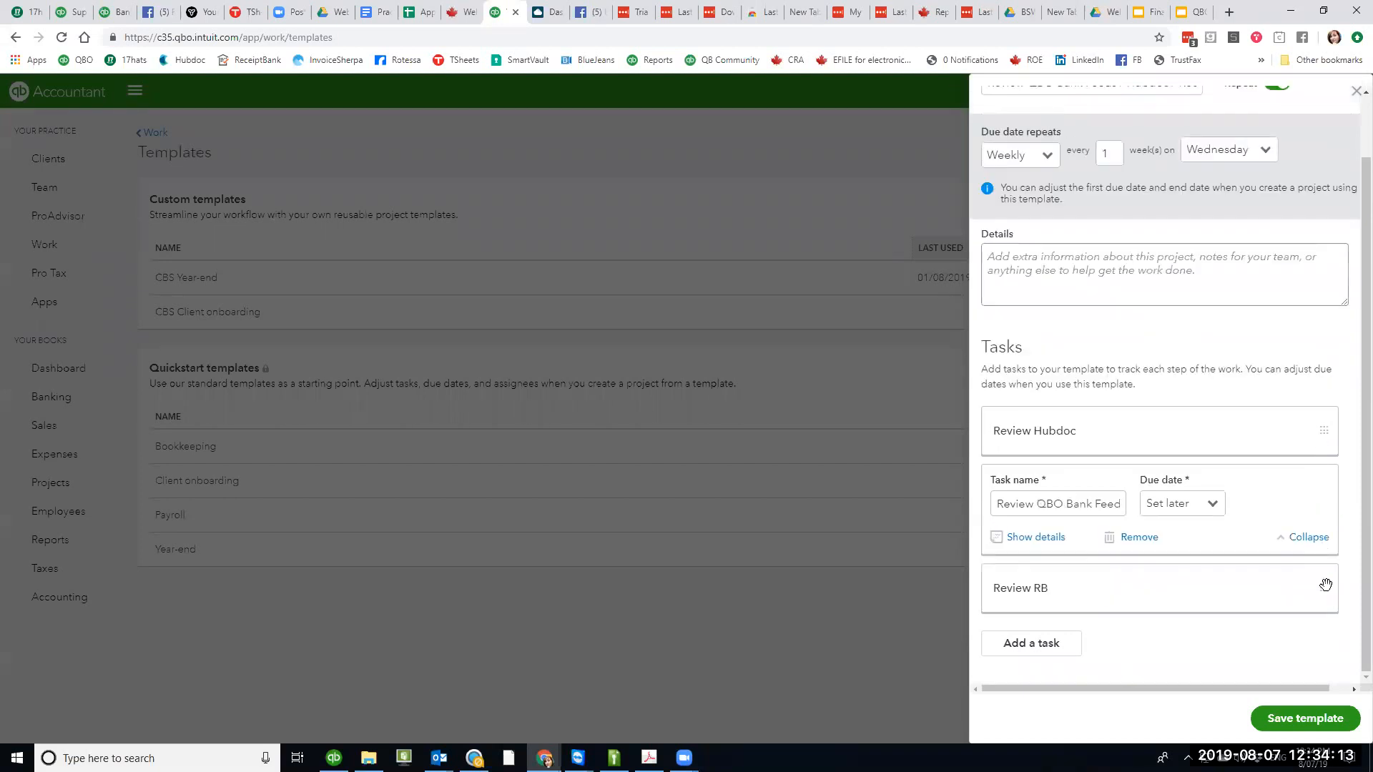
left_click_drag(1327, 591, 1325, 490)
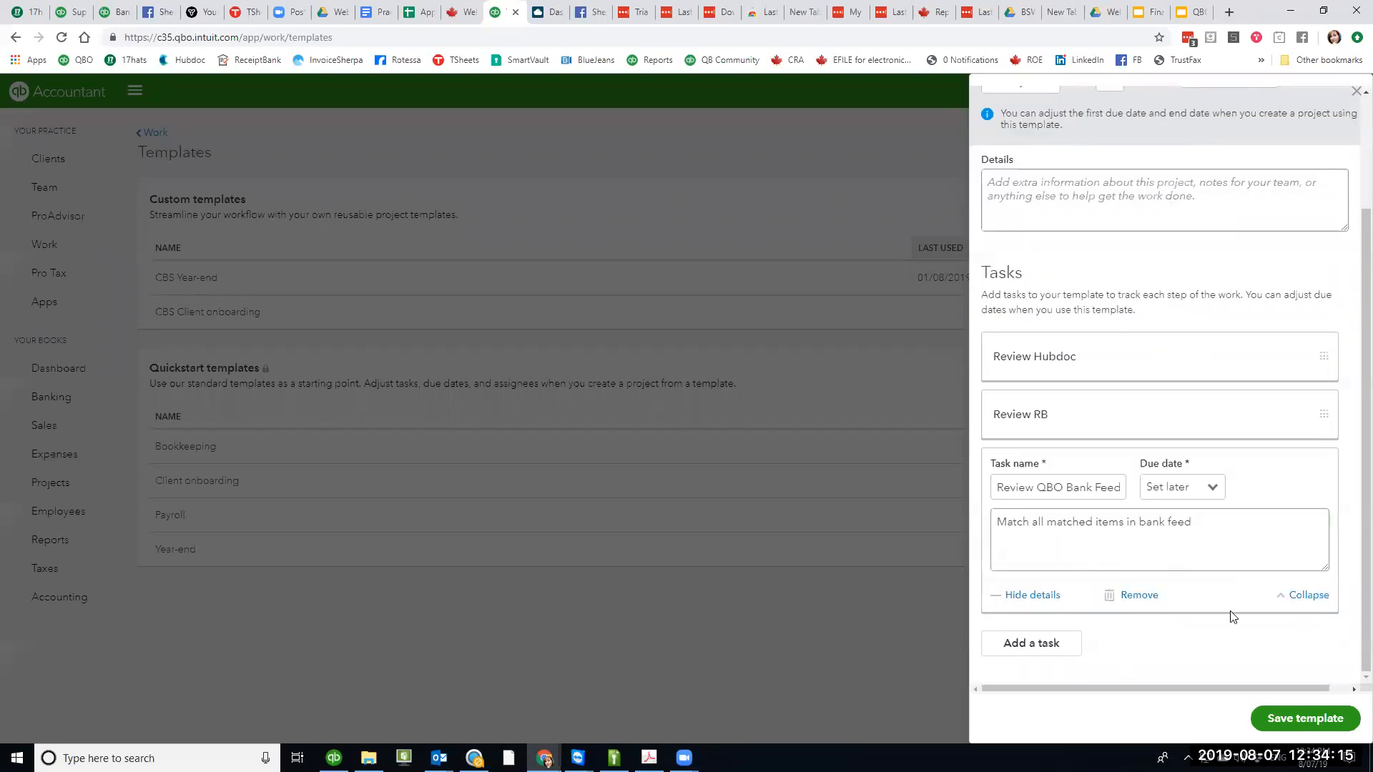
left_click(1309, 716)
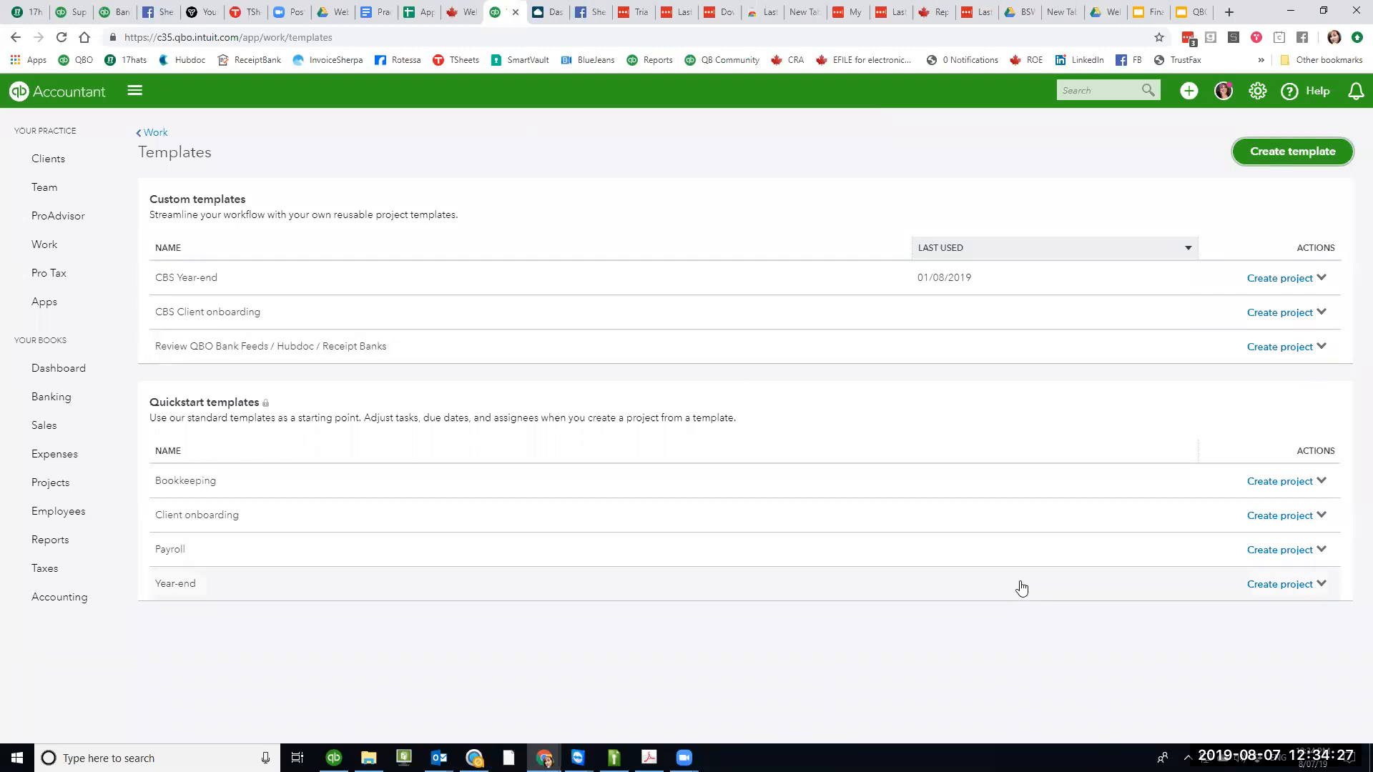
- Return to the Work board and mark the "Setup client's company information" and "Connect QuickBooks Payments" tasks as Done
left_click(153, 133)
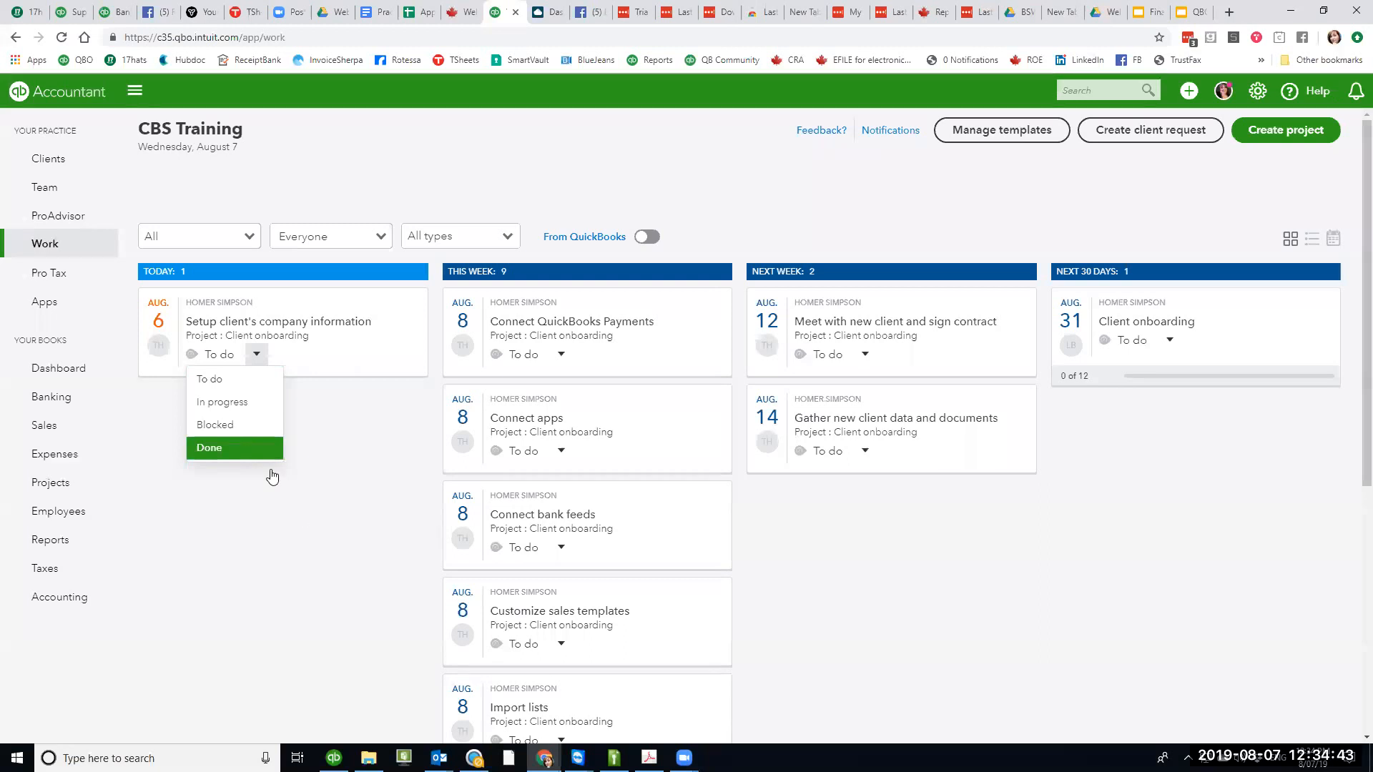
left_click(247, 445)
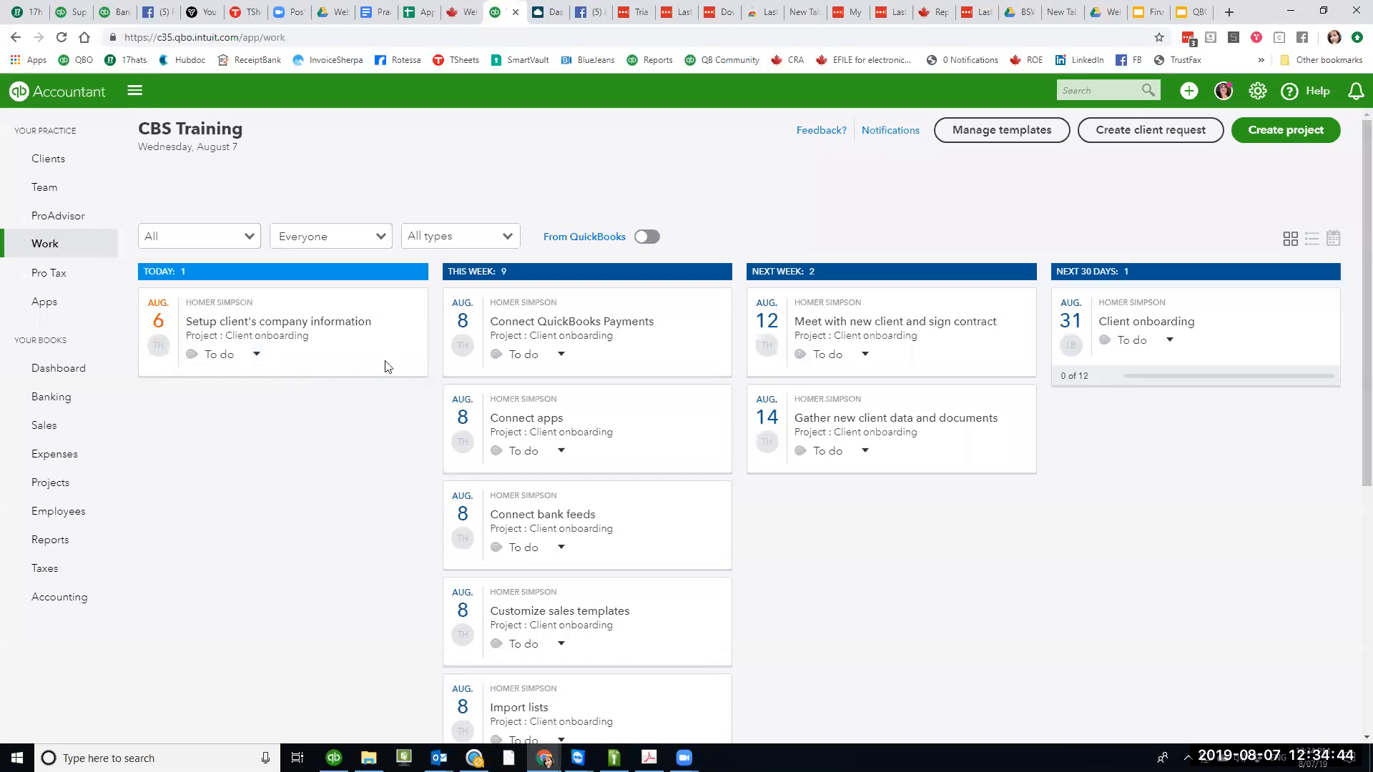
left_click(560, 355)
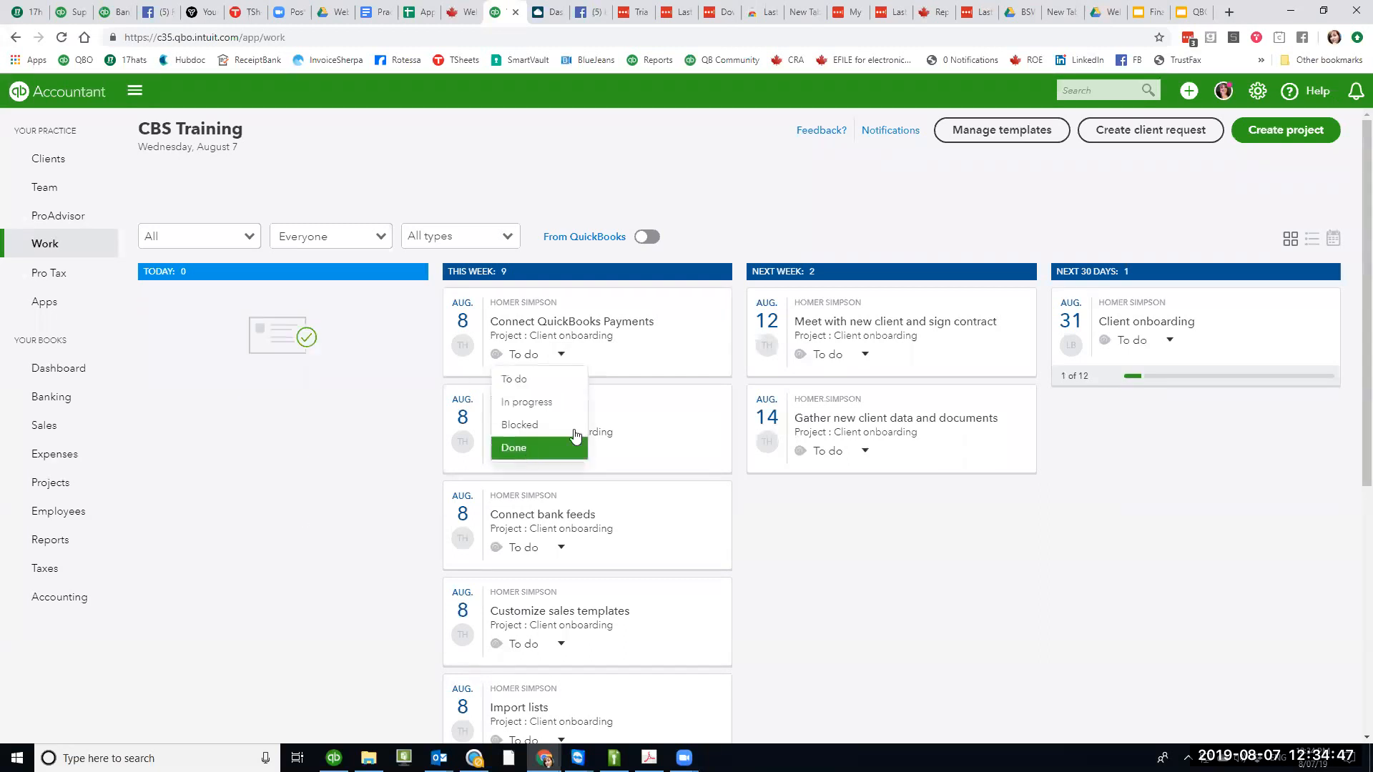
left_click(574, 440)
scroll(892, 429, "down", 5)
scroll(888, 415, "up", 5)
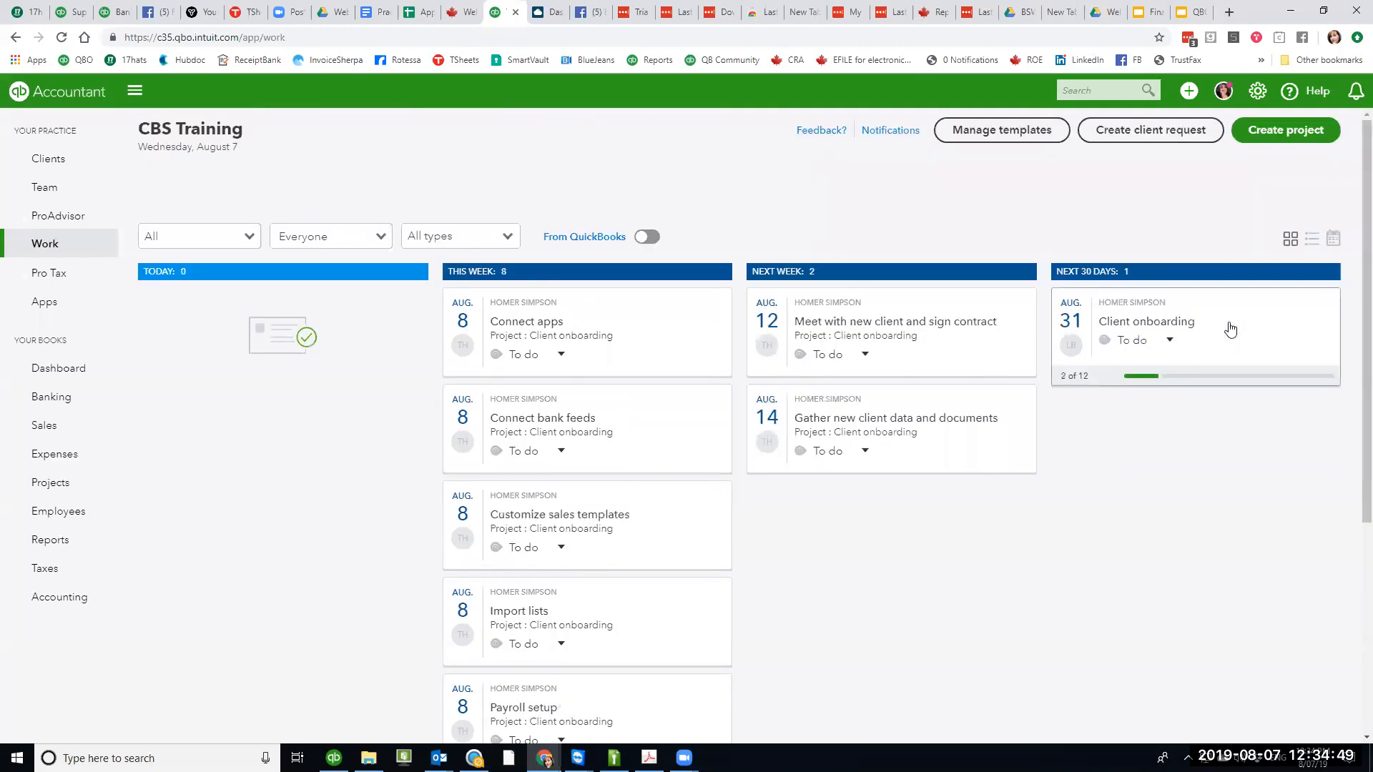
- View the "Setup repeating projects" task within the client onboarding project and close it without changes
scroll(610, 453, "down", 5)
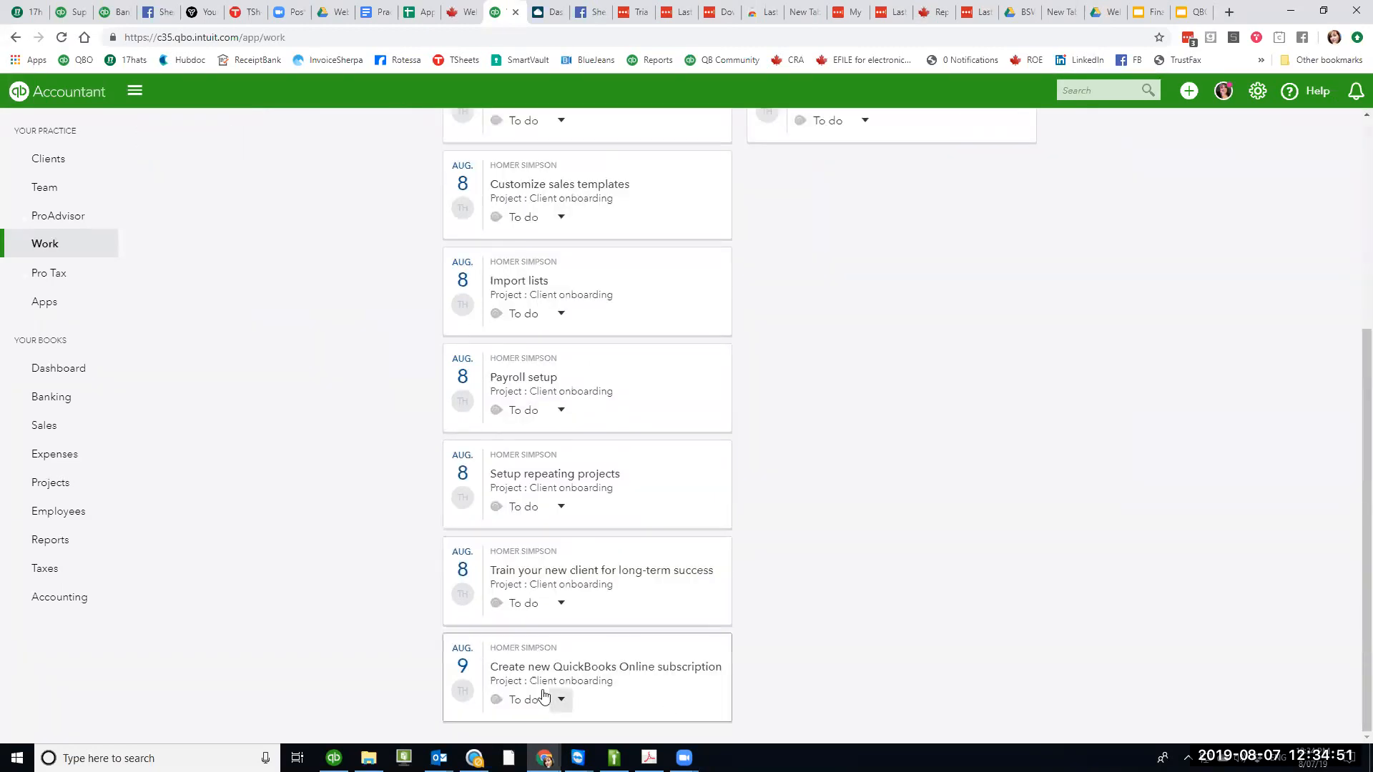
left_click(606, 484)
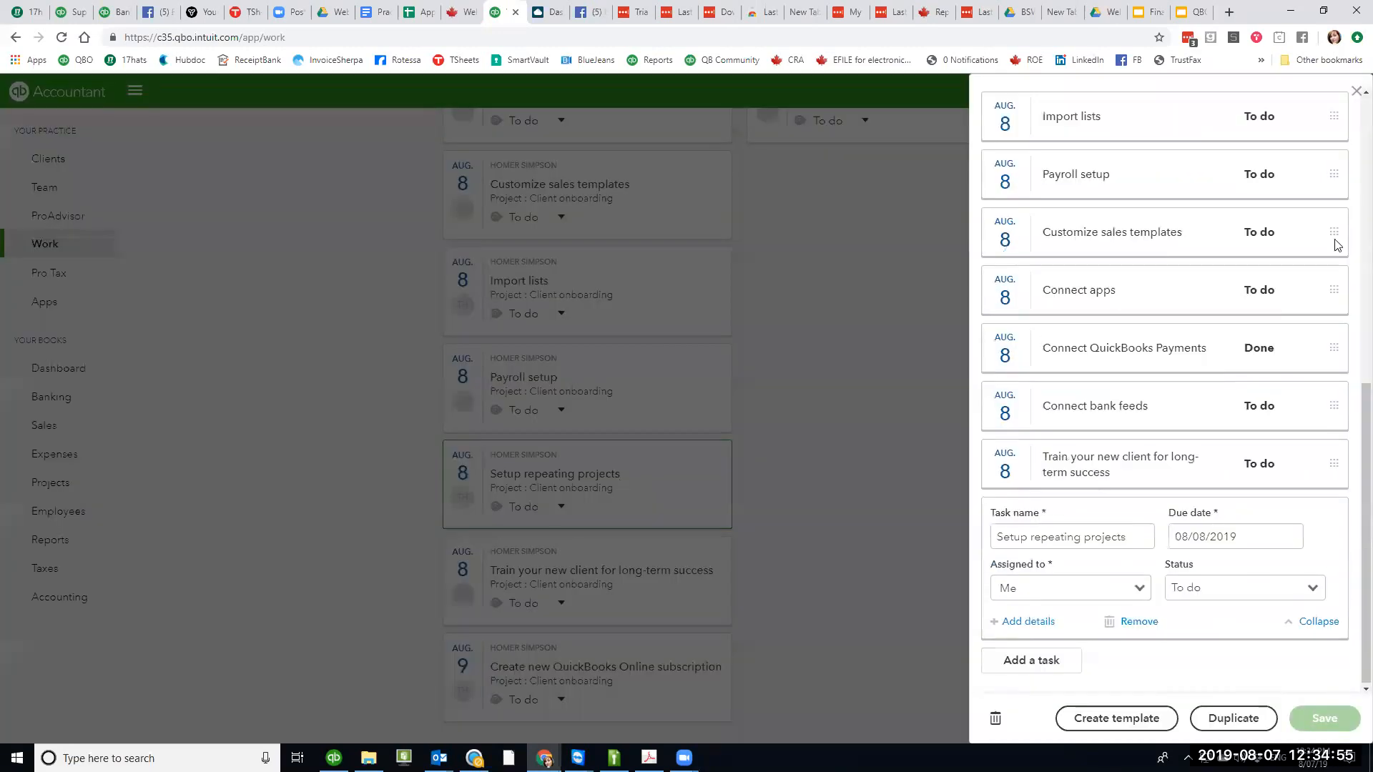
left_click(1355, 93)
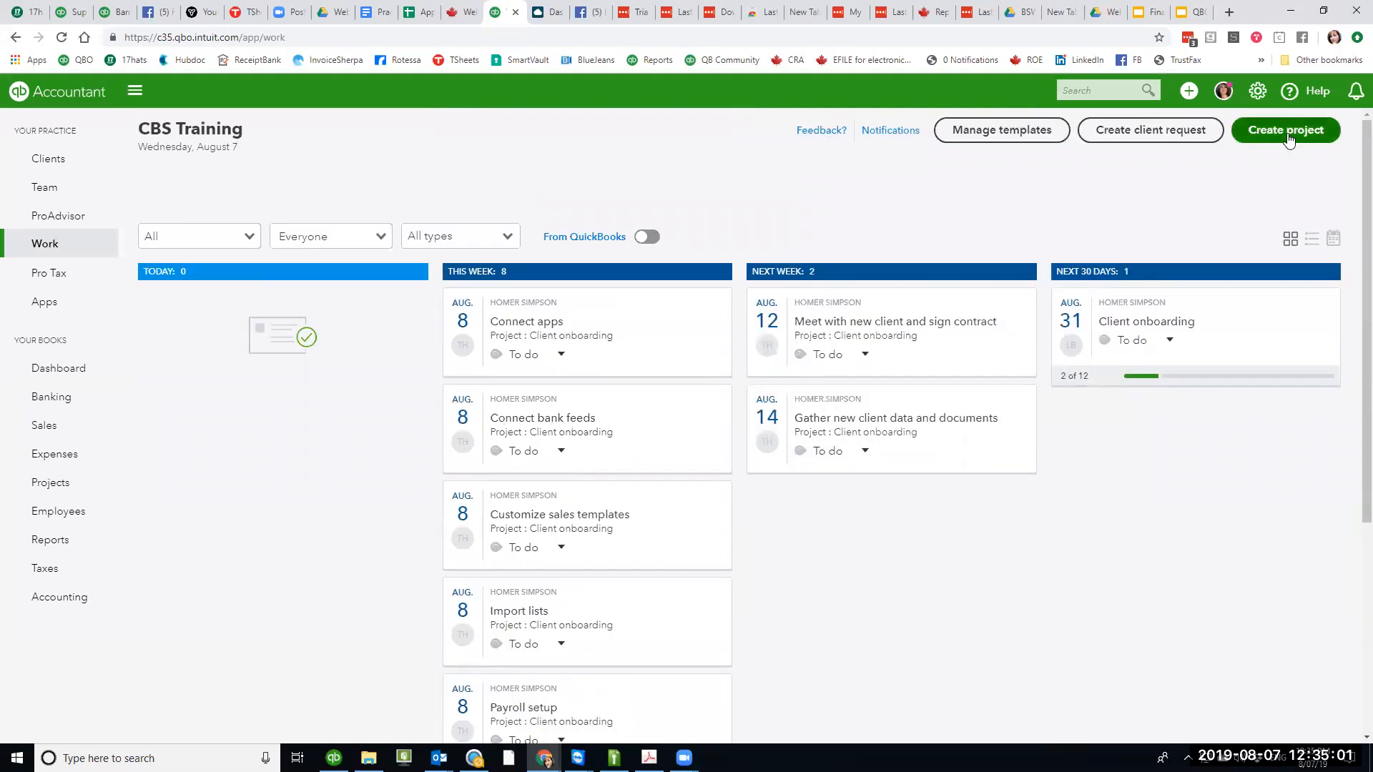
- Start a new project from the custom template "Review QBO Bank Feeds / Hubdoc / Receipt Banks"
left_click(1287, 136)
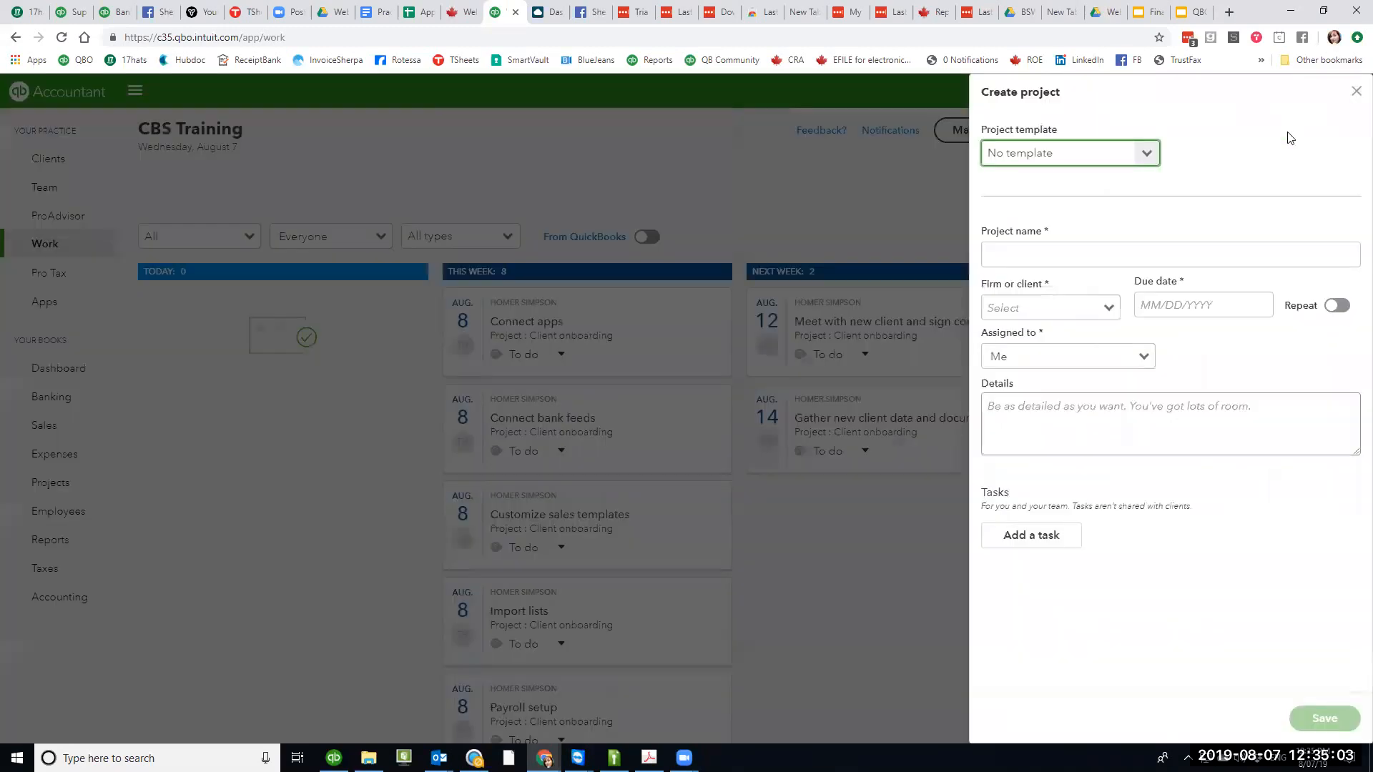
left_click(1147, 154)
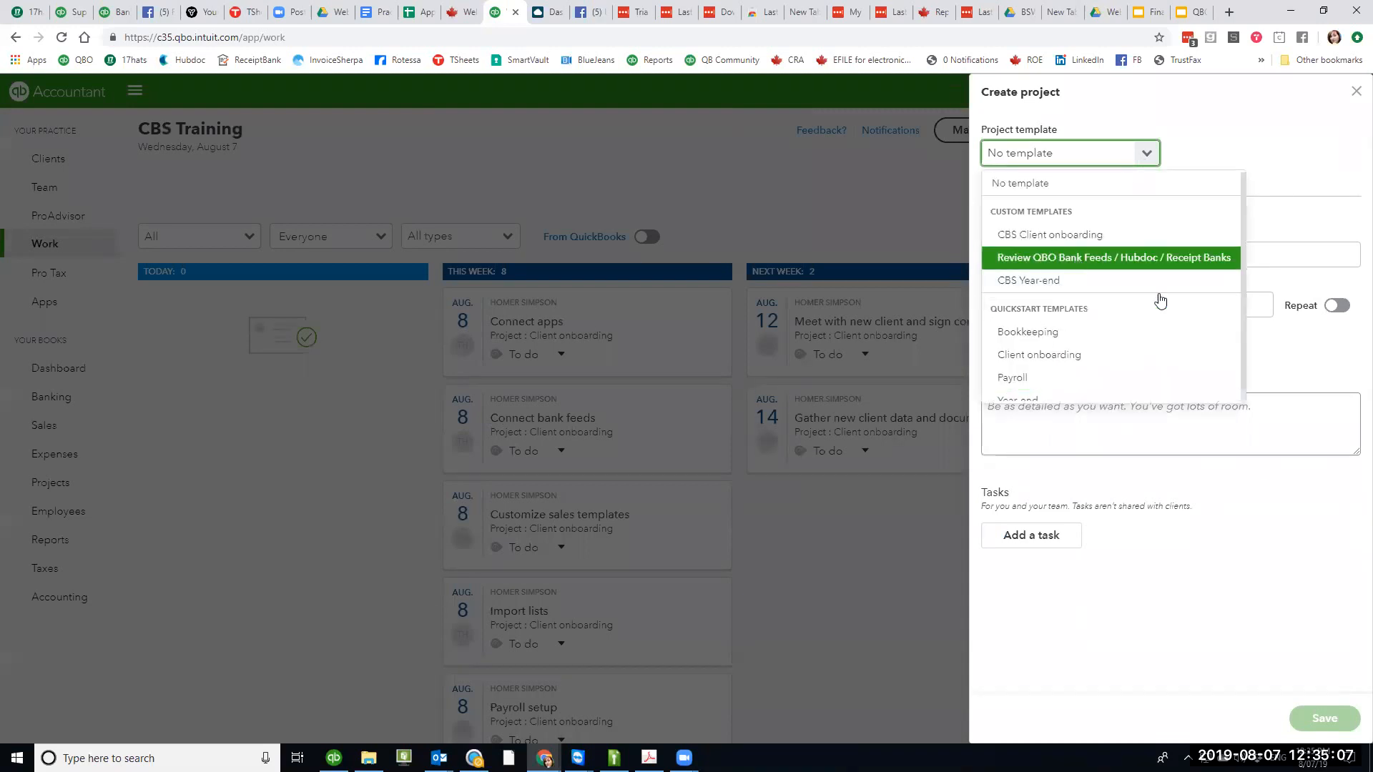
left_click(1151, 259)
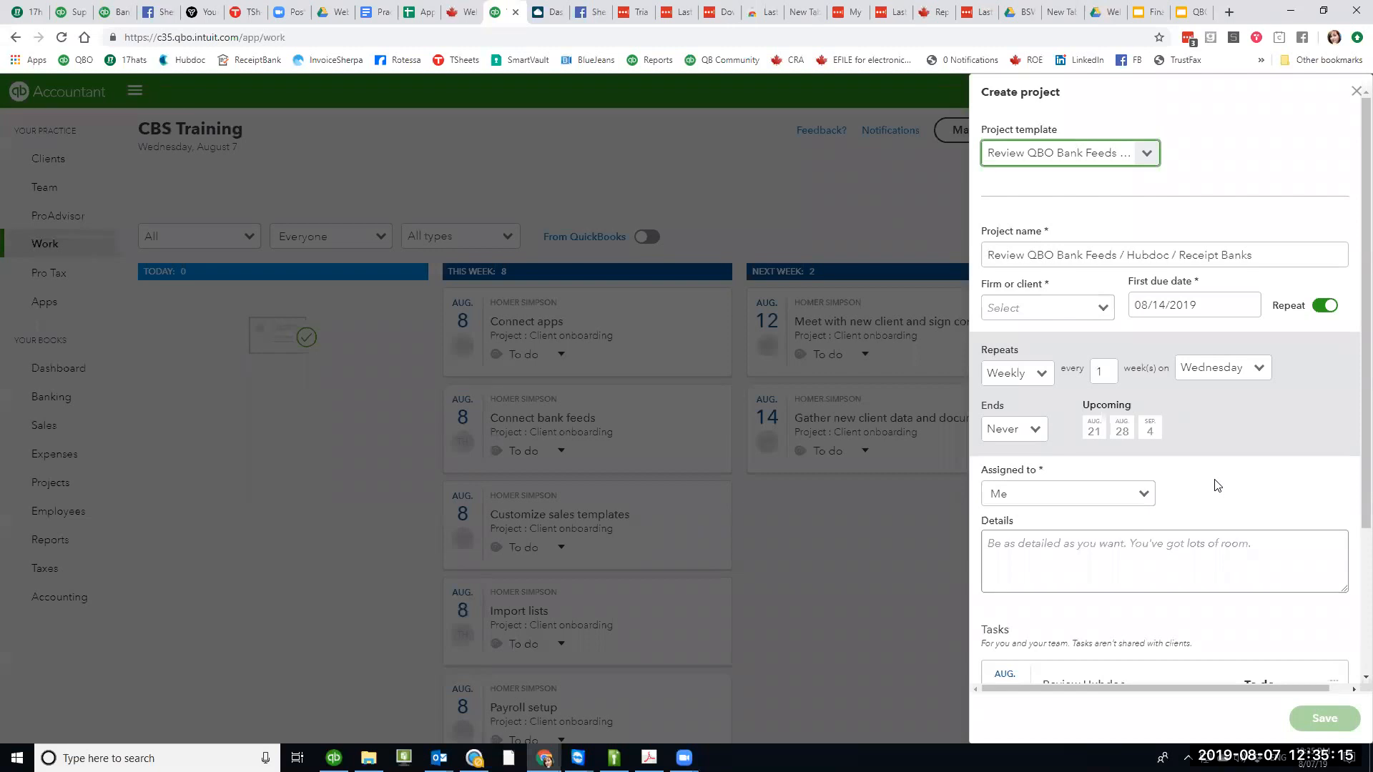
- Add a task named "Check Auto Entry" to the project and place it above Review QBO Bank Feeds
scroll(1191, 492, "down", 3)
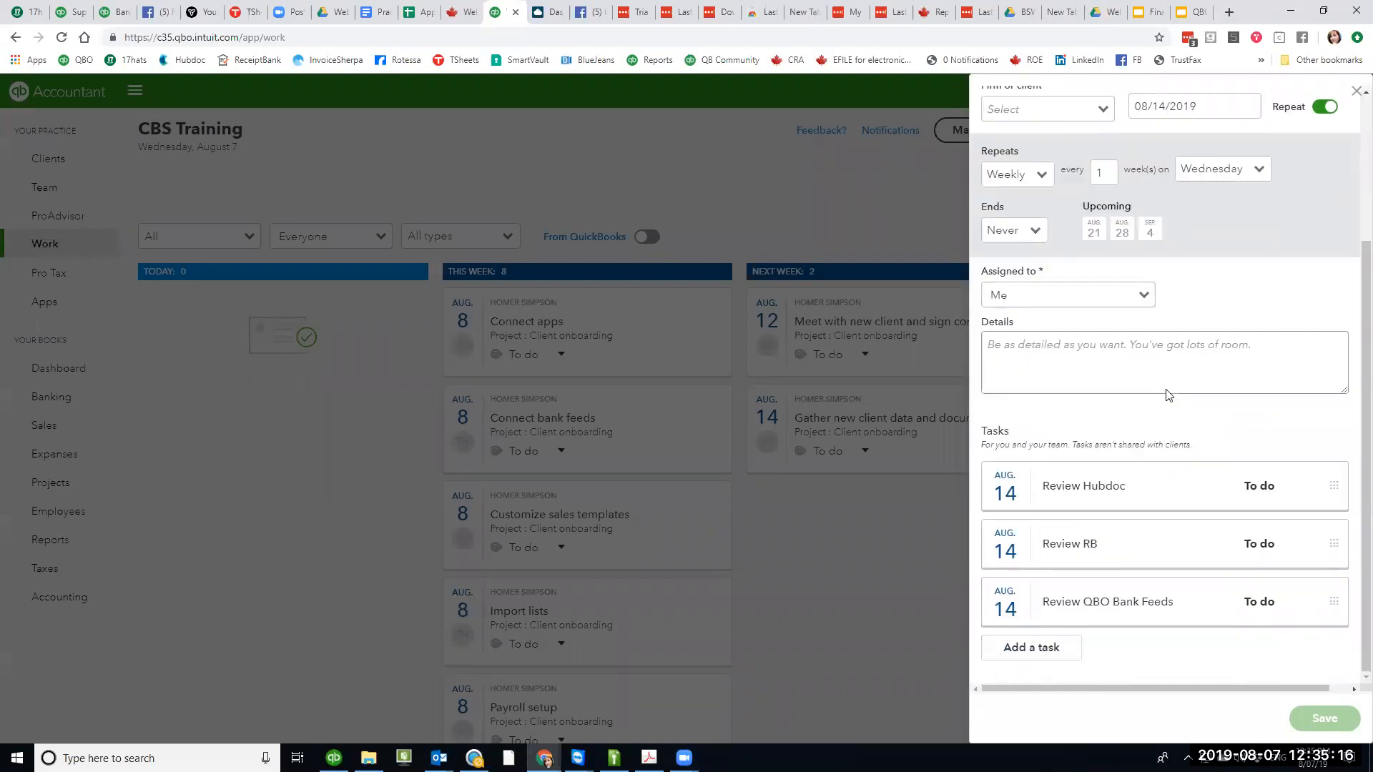
left_click(1030, 657)
scroll(1052, 640, "up", 3)
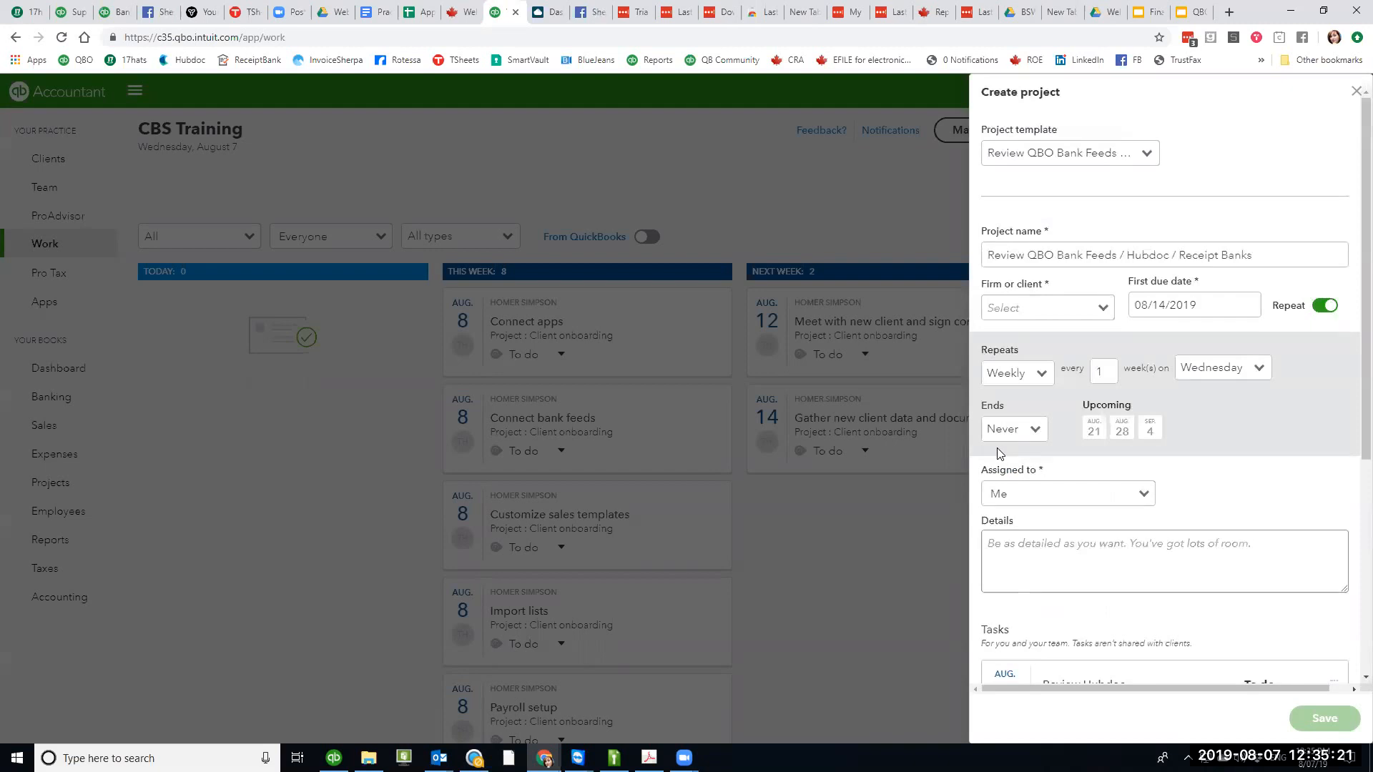
scroll(1195, 475, "down", 5)
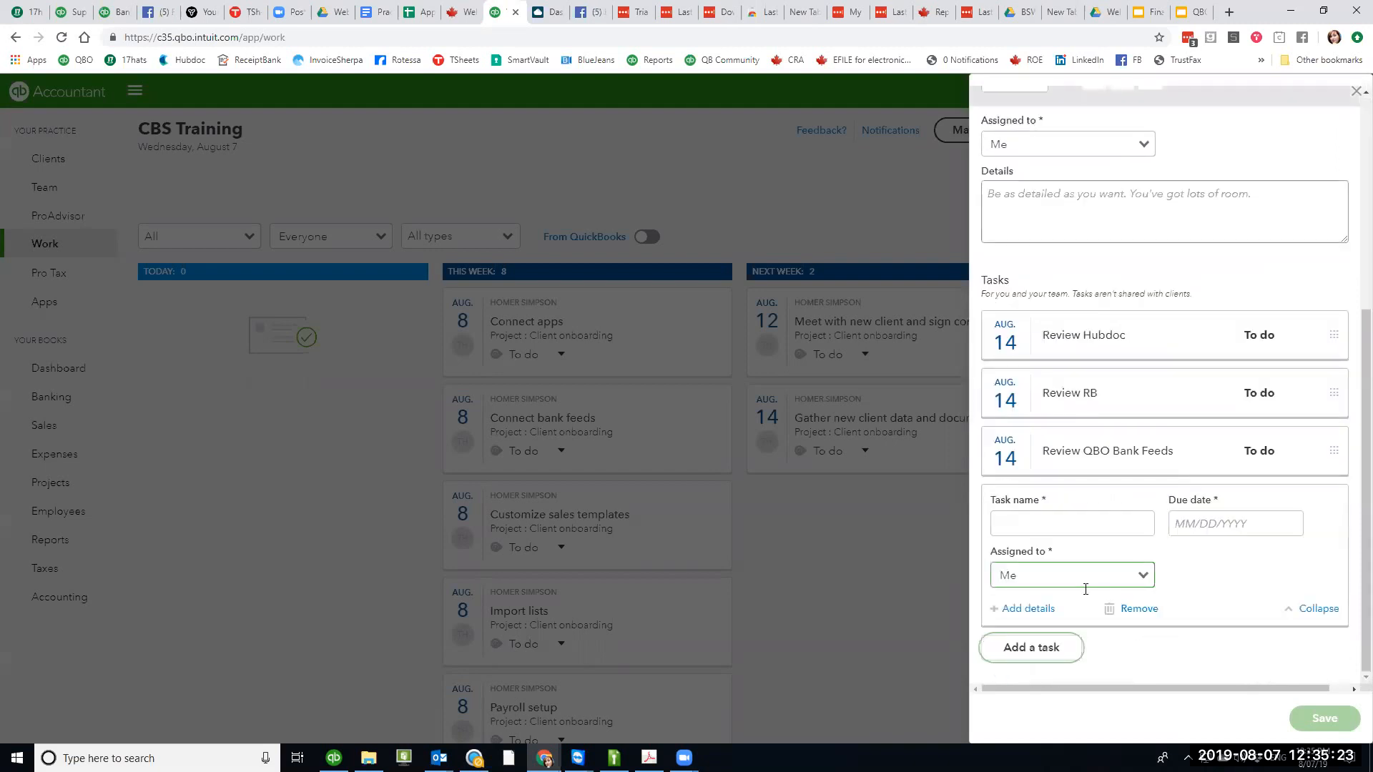
left_click(1057, 525)
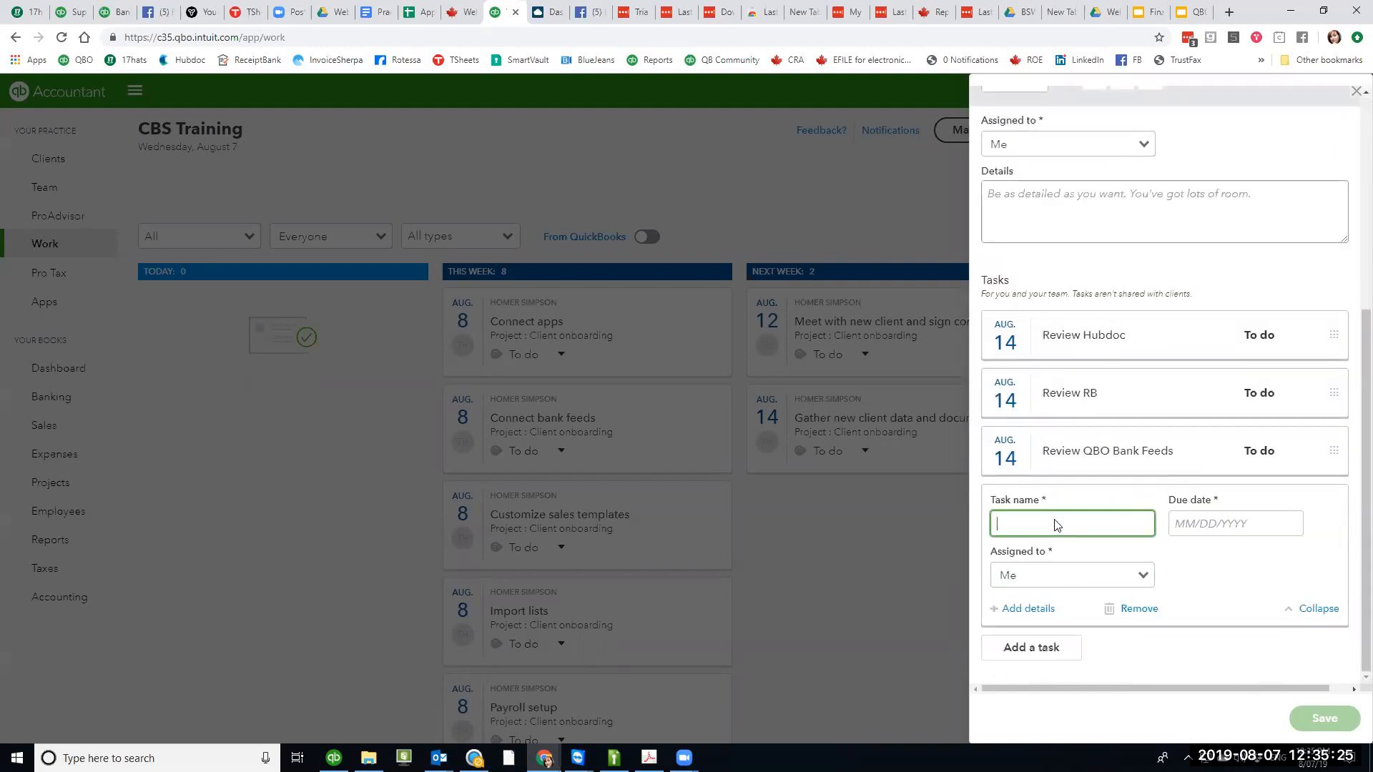
type("Check Auto Entry")
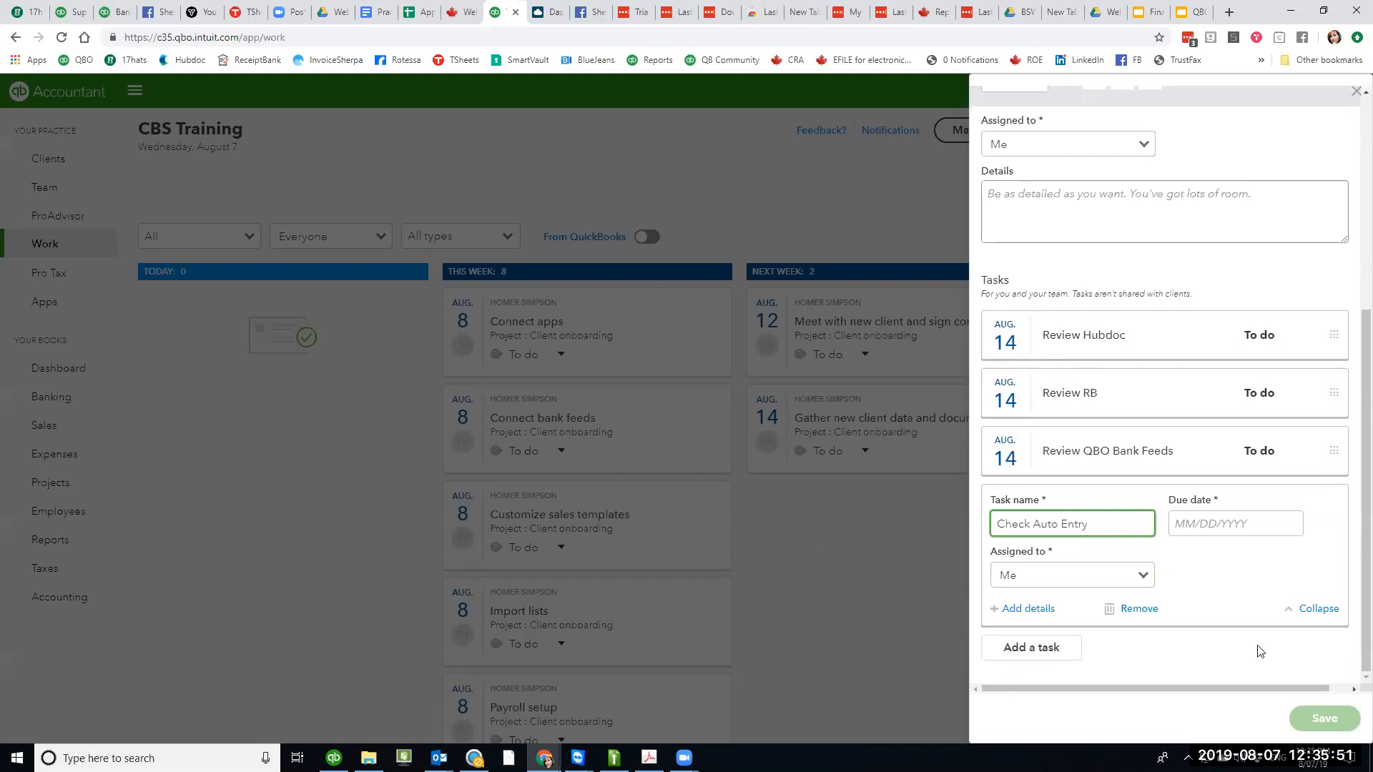
left_click(1235, 664)
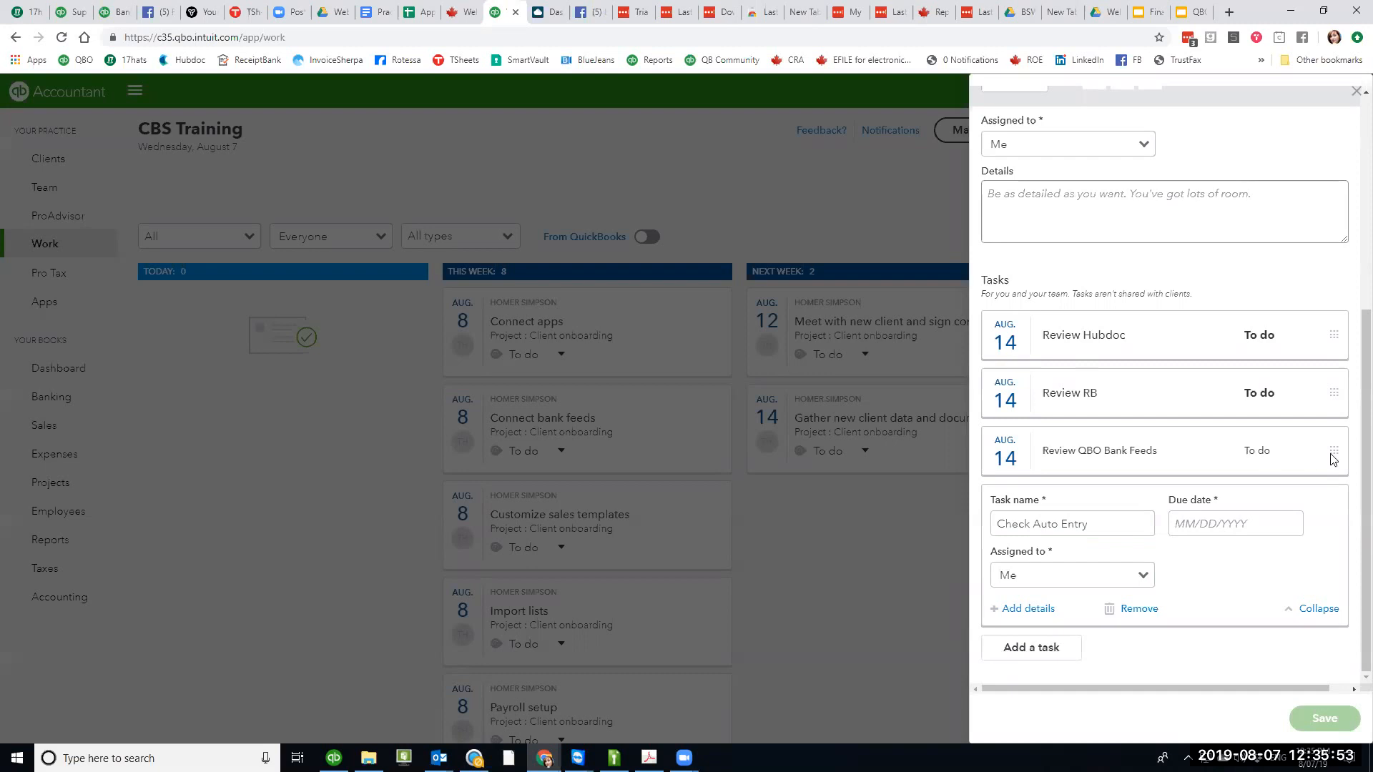
left_click_drag(1333, 453, 1282, 616)
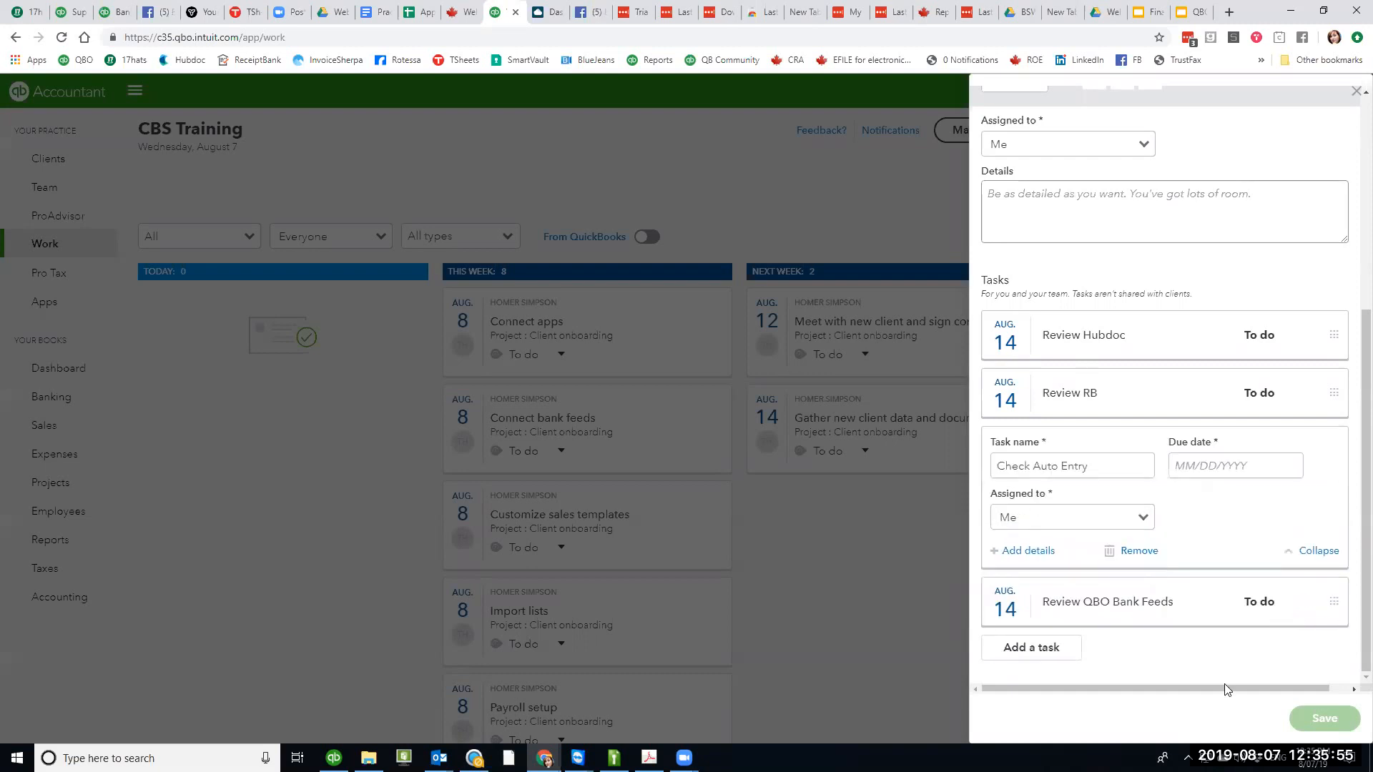
- Set the Check Auto Entry task's due date to 08/07/2019 and expand the Review QBO Bank Feeds task
left_click(1034, 552)
left_click(1223, 466)
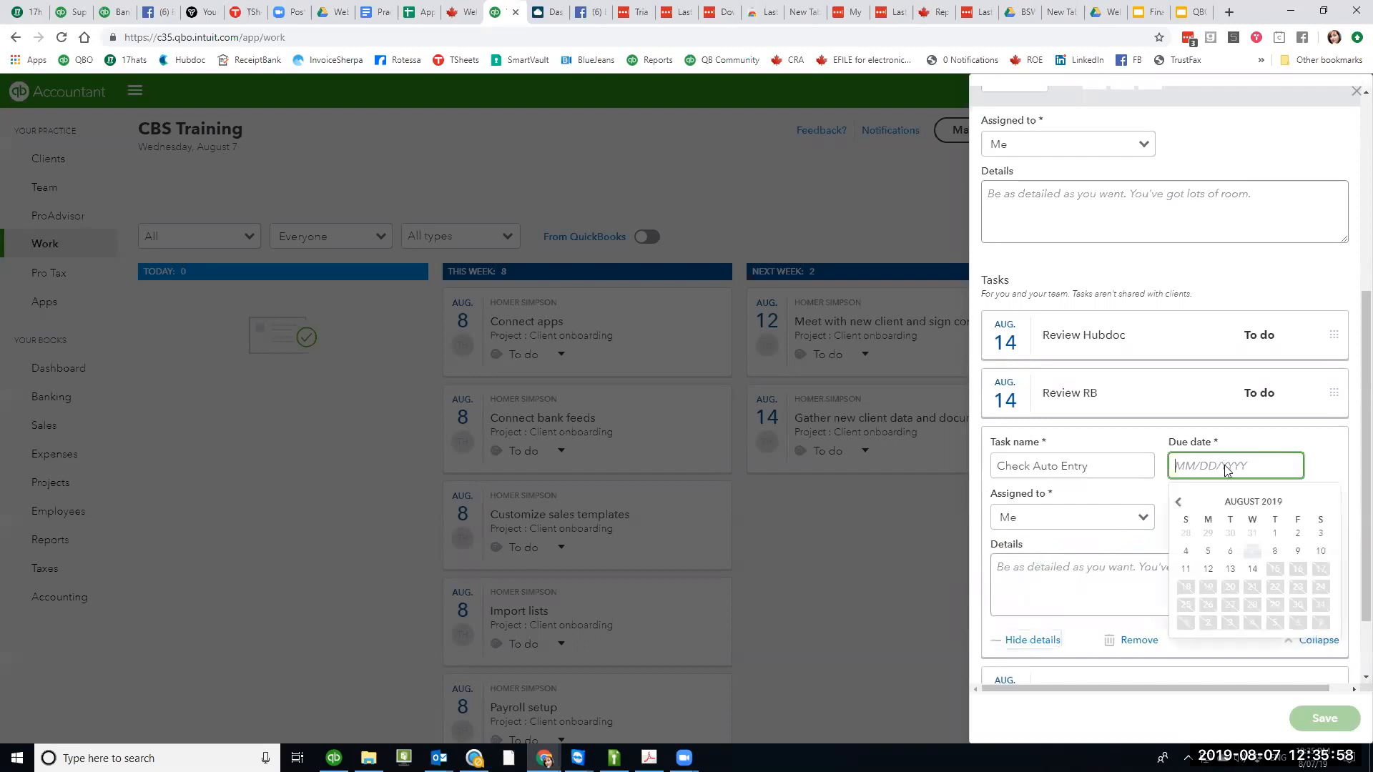
left_click(1253, 552)
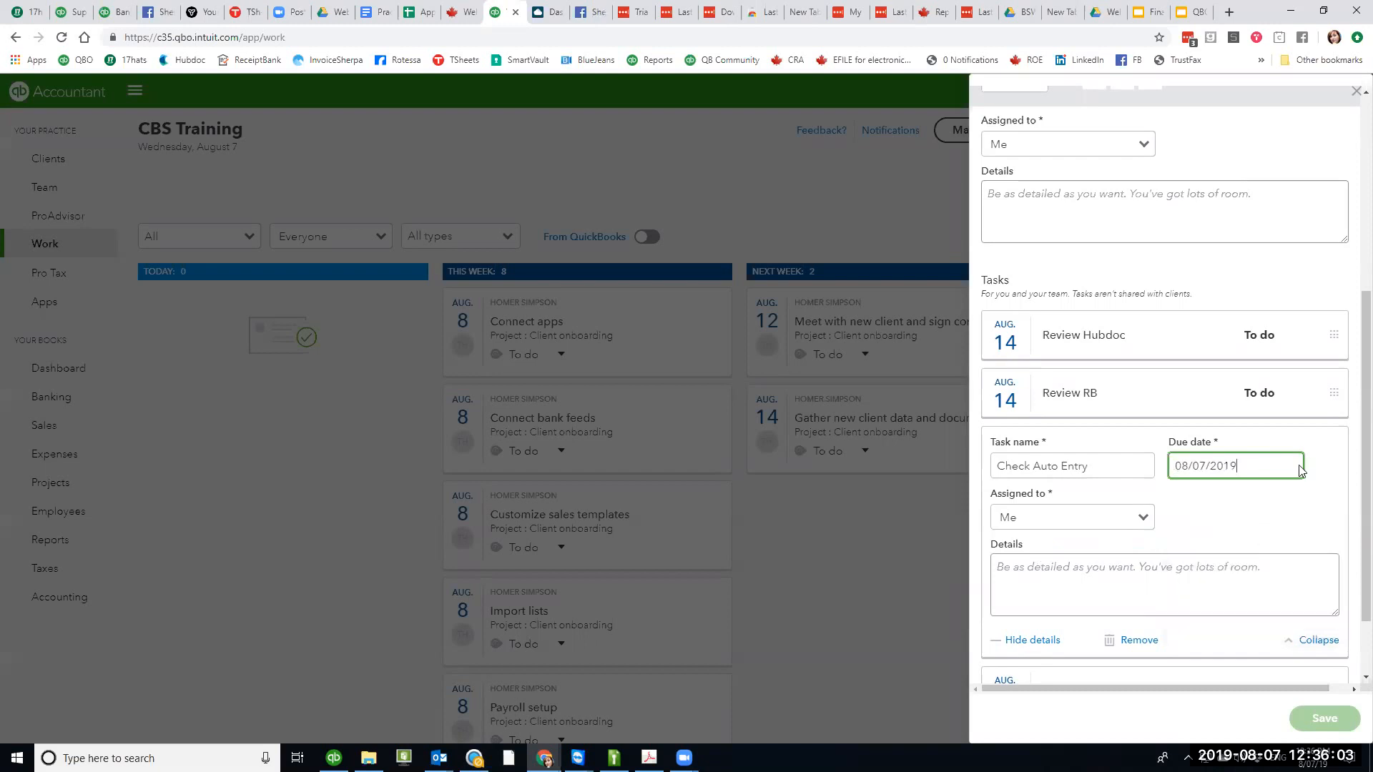
scroll(1190, 582, "down", 1)
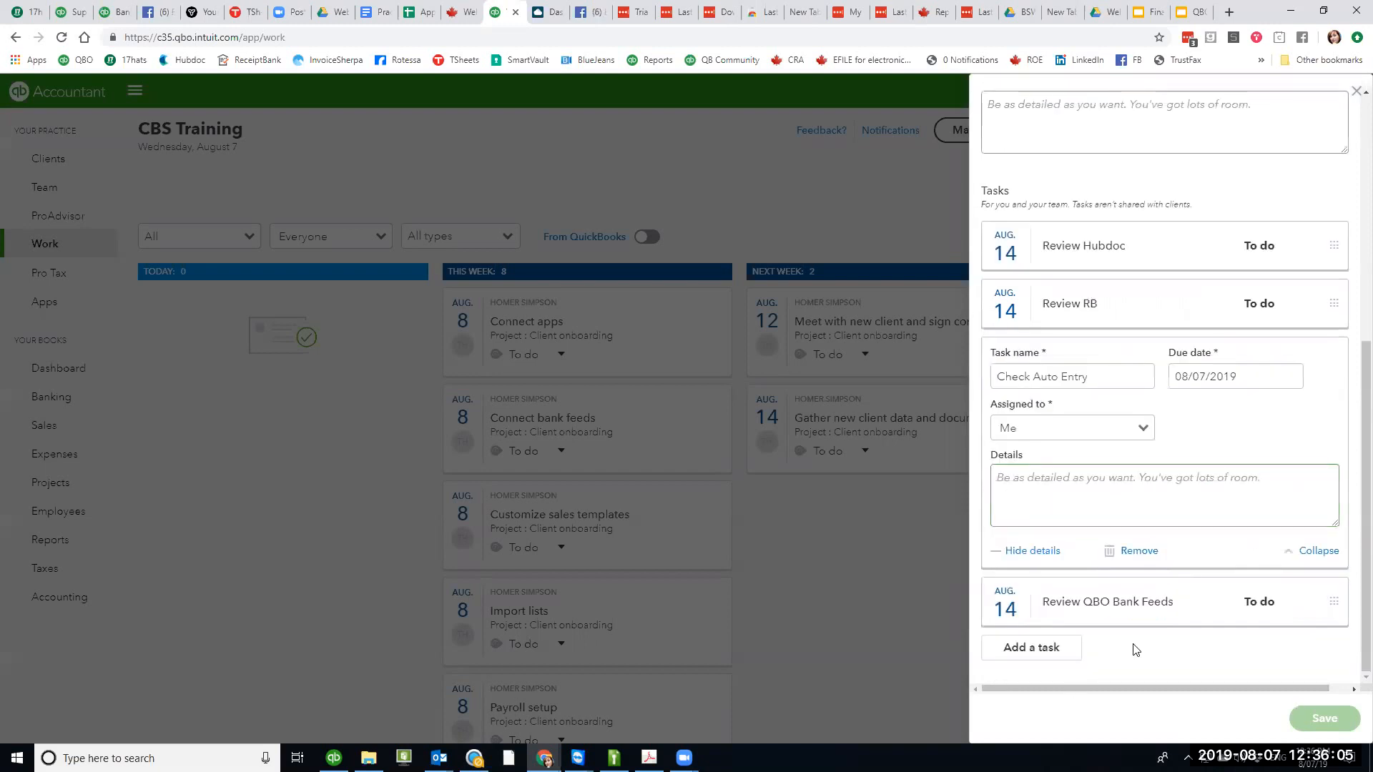
scroll(1135, 648, "up", 5)
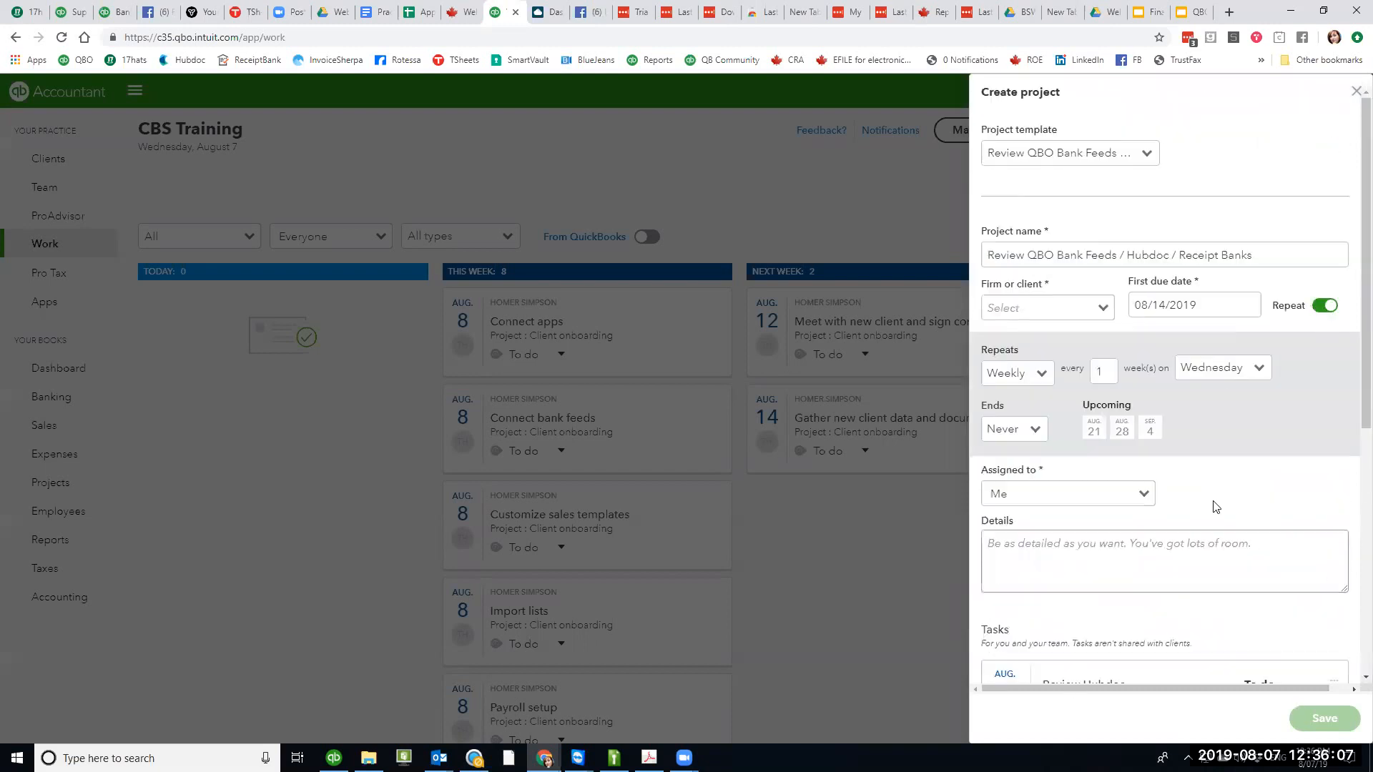
scroll(1209, 508, "down", 5)
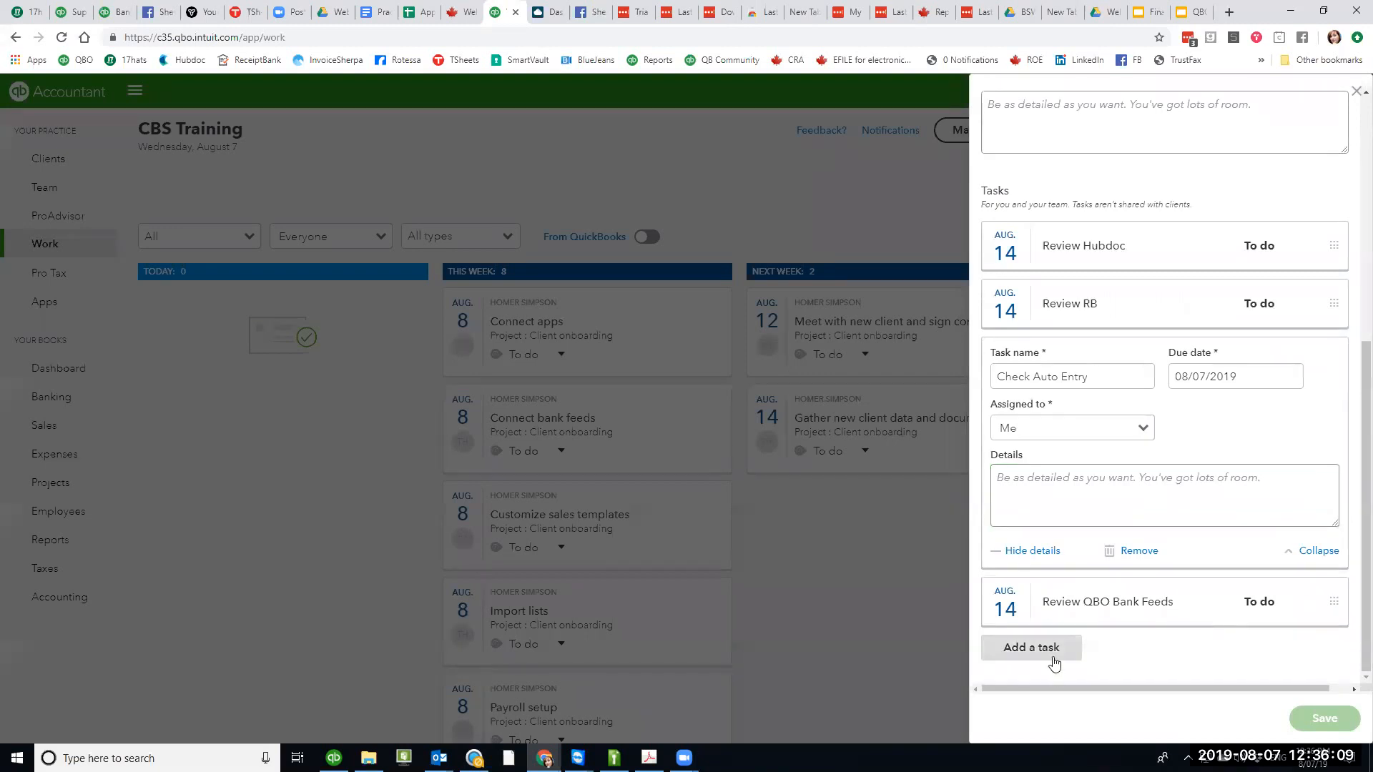
left_click(1190, 499)
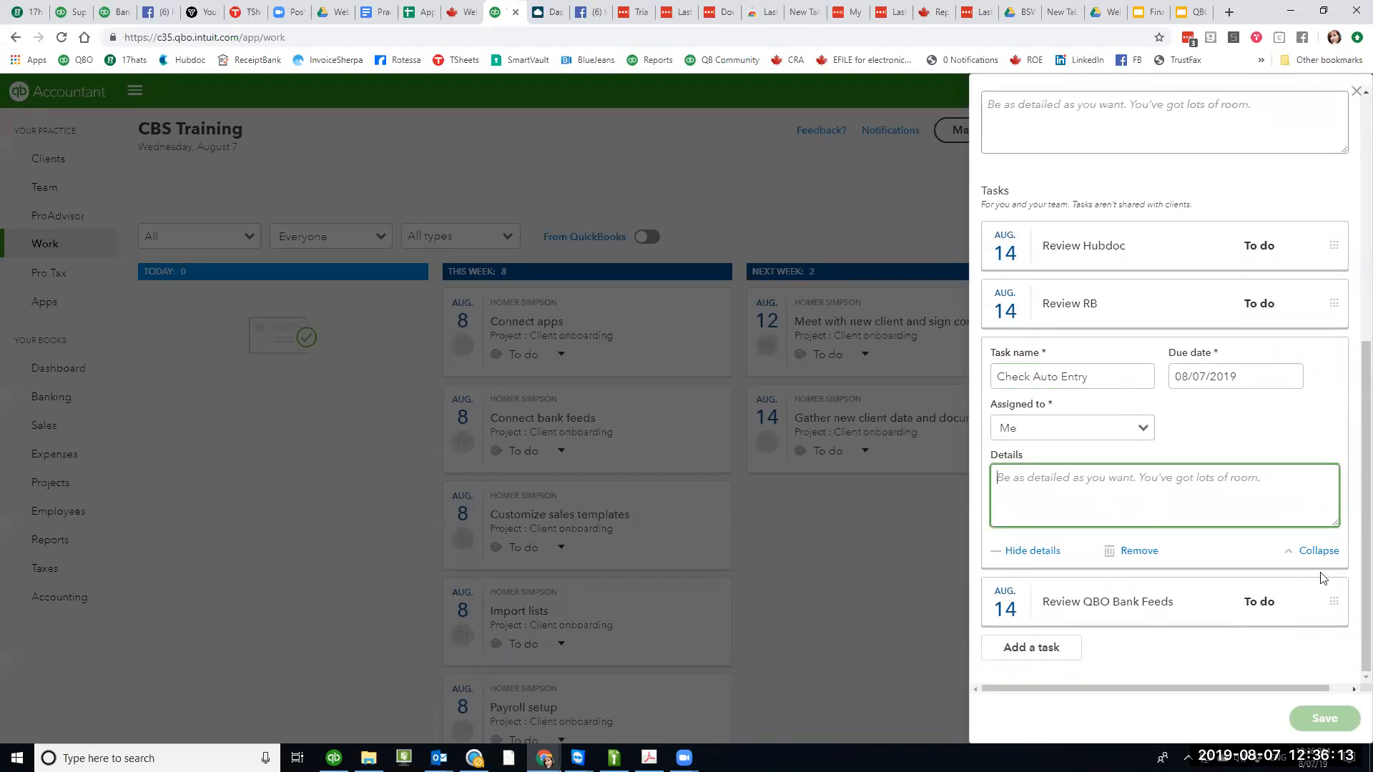
left_click(1105, 616)
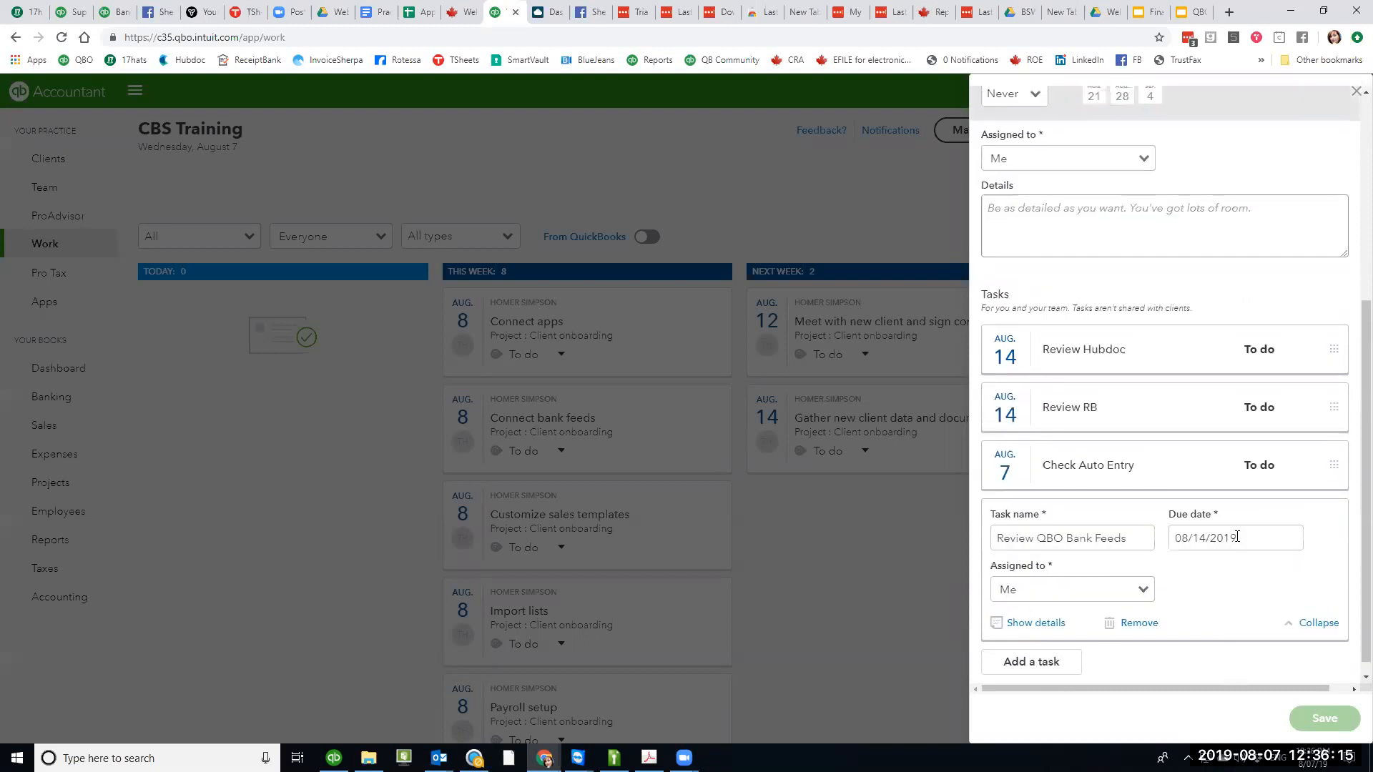
- Assign the repeating project to the same client as the onboarding project and save it
scroll(1236, 536, "up", 5)
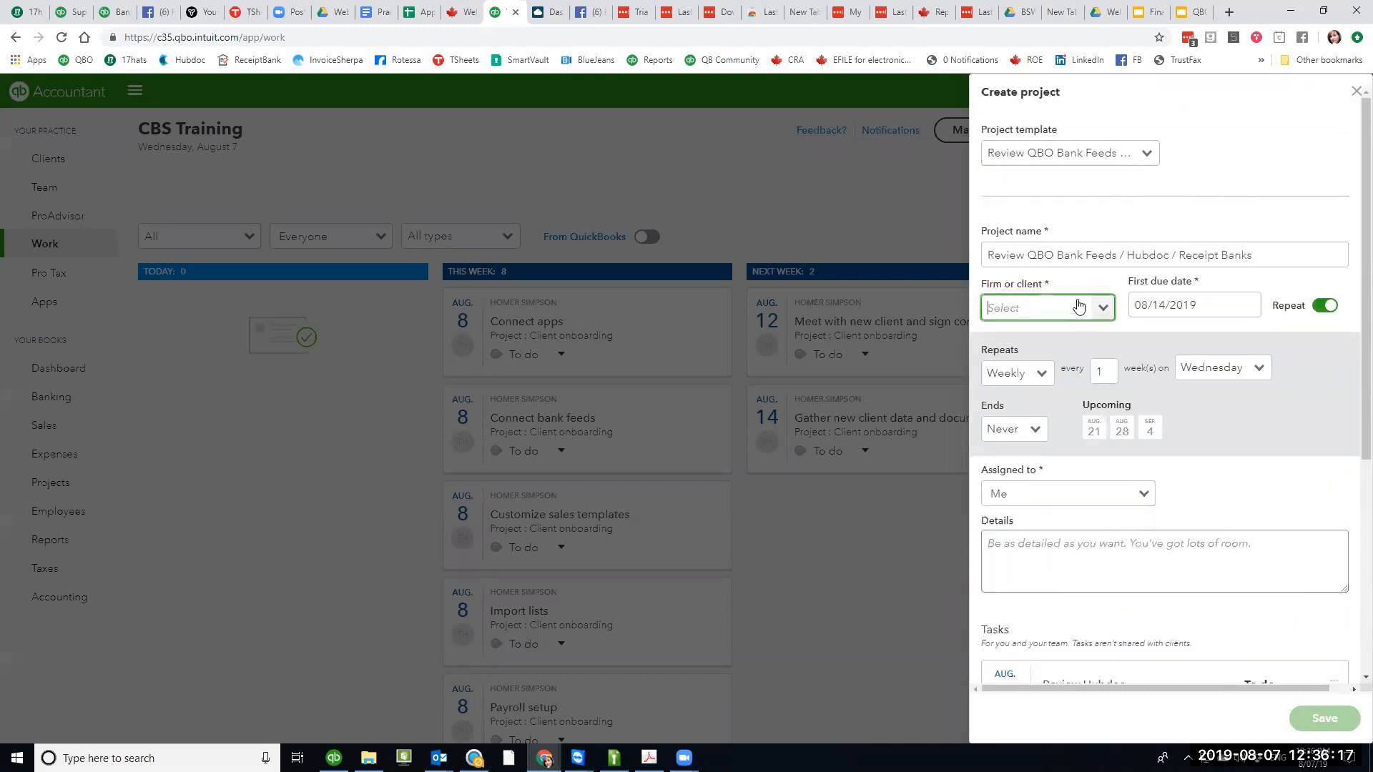
left_click(1103, 309)
left_click(1057, 386)
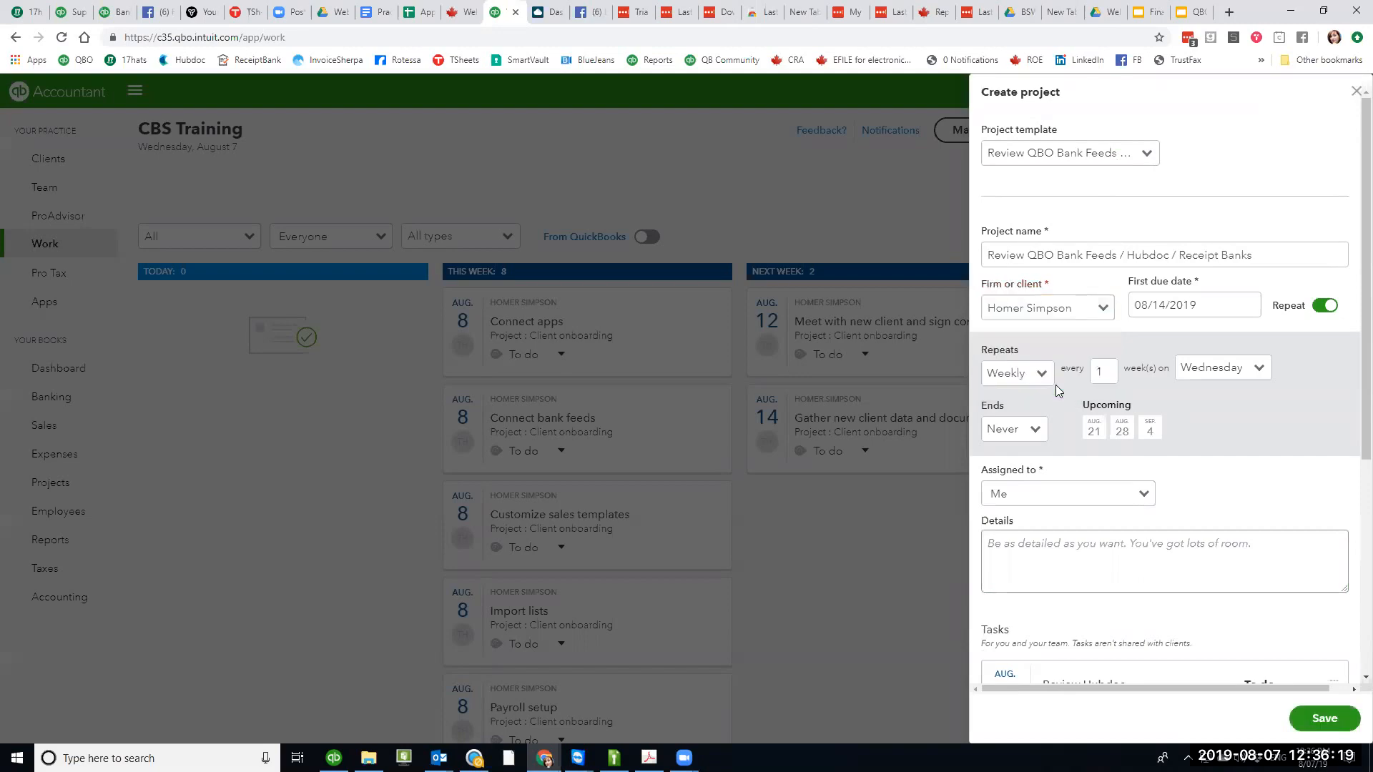
scroll(1349, 679, "down", 5)
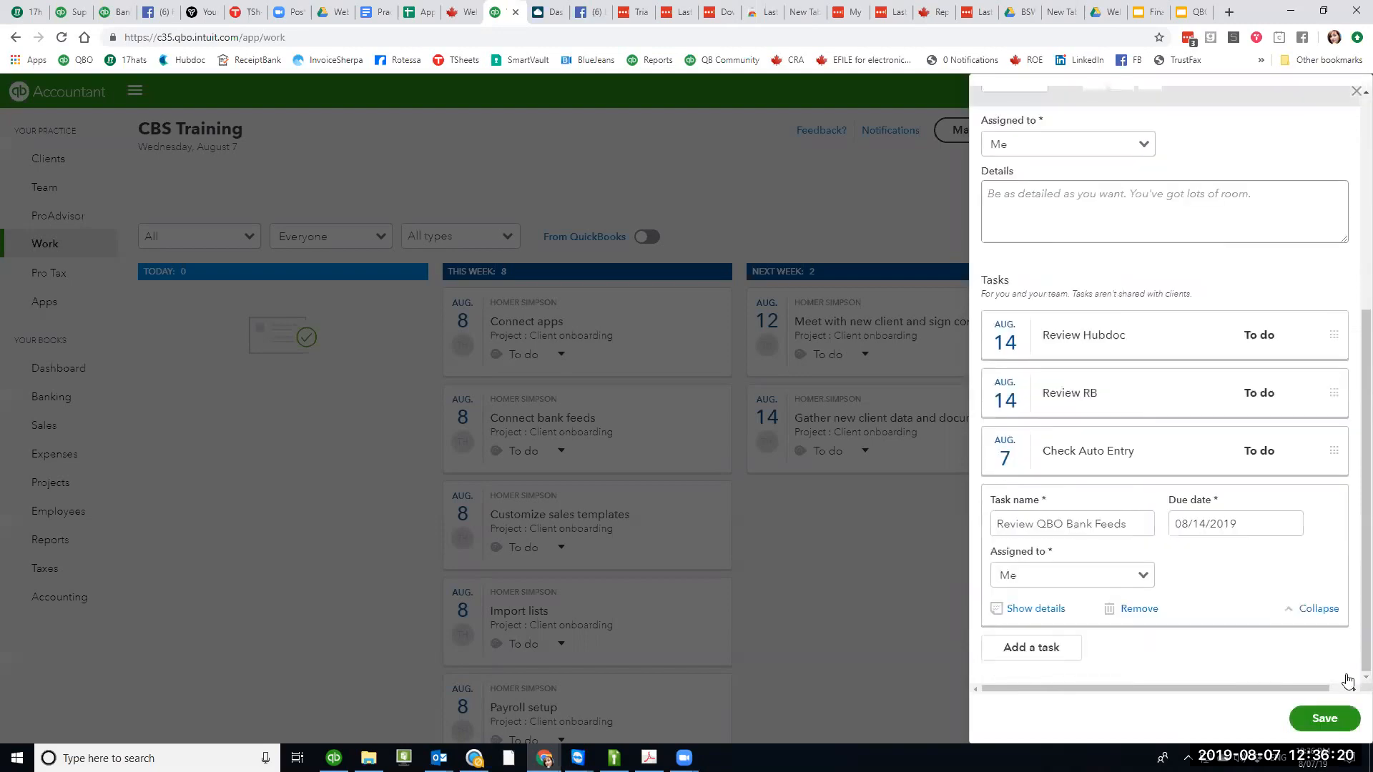
left_click(1324, 718)
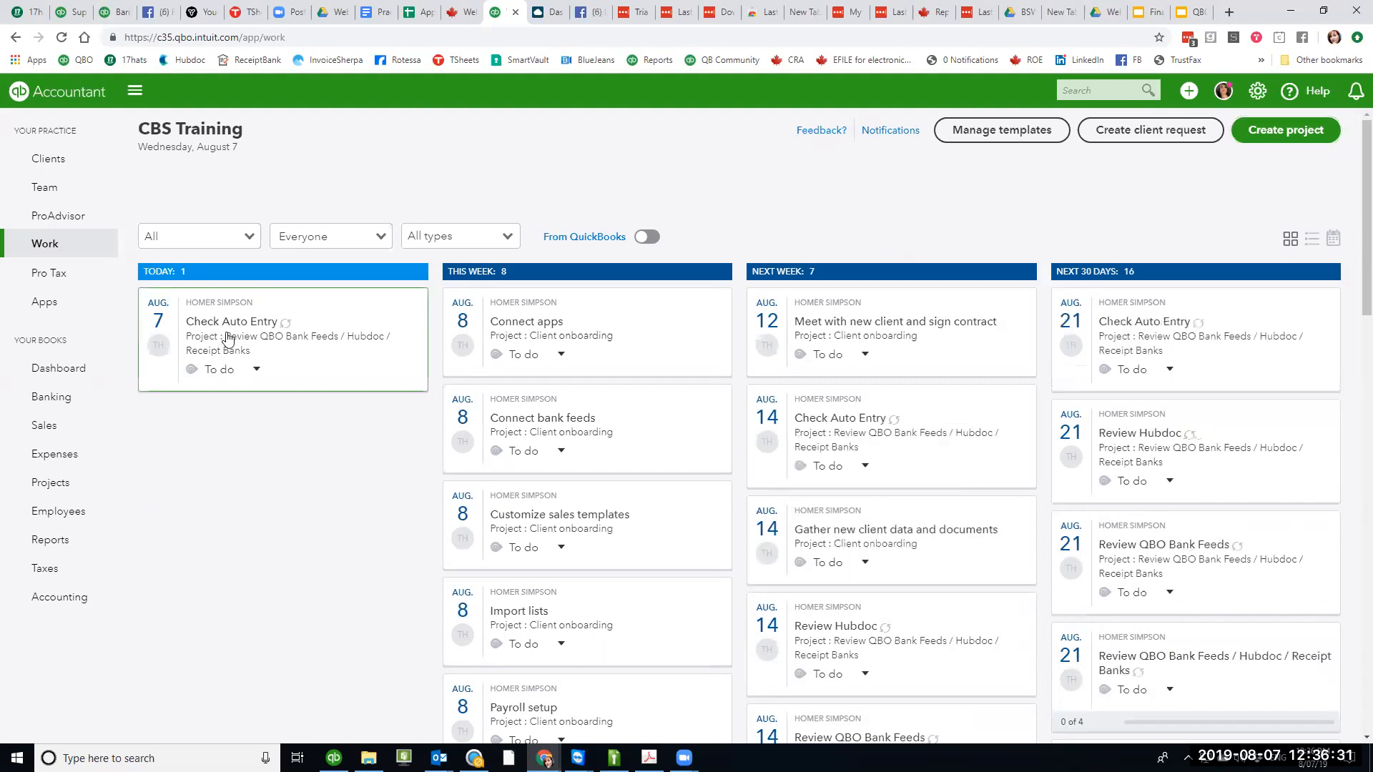
- Remove the August 7 Check Auto Entry task from its project
left_click(229, 336)
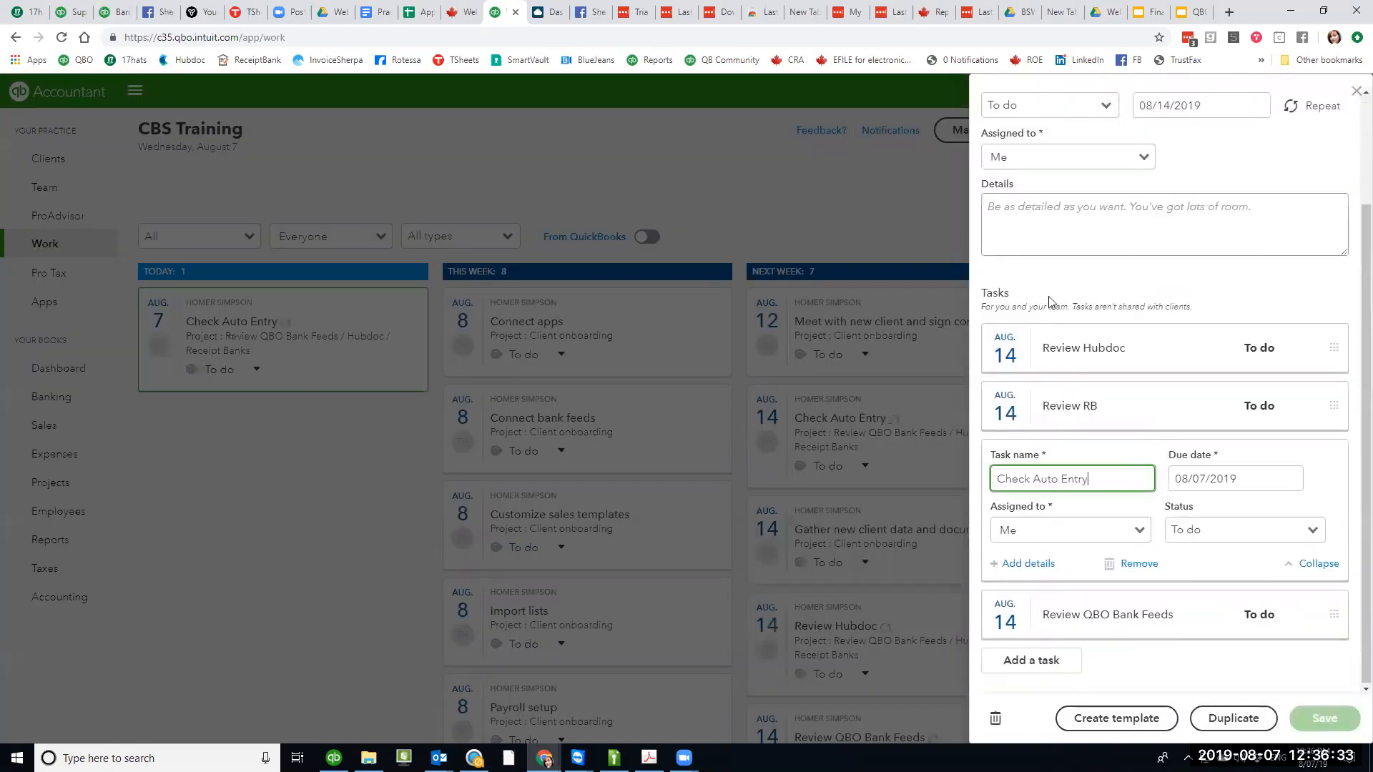
left_click(1143, 564)
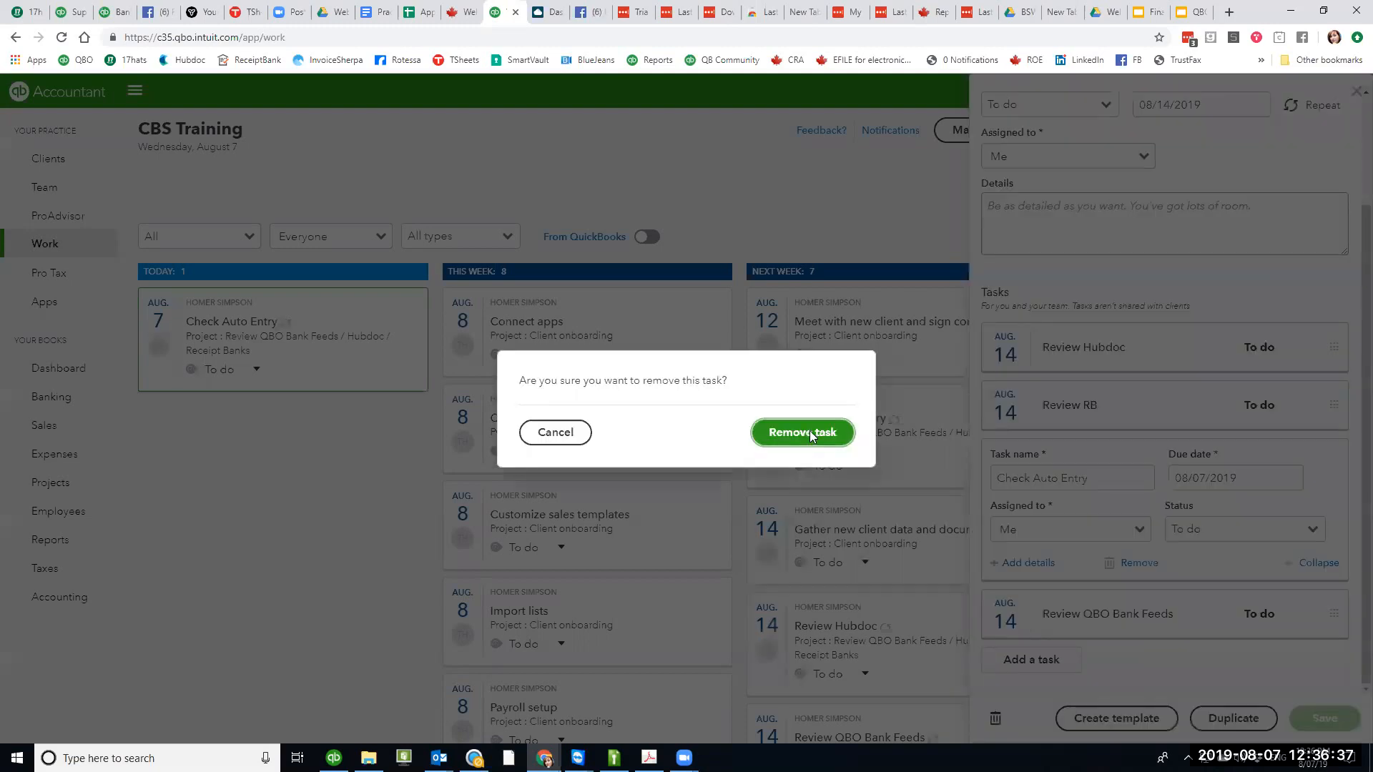
left_click(803, 436)
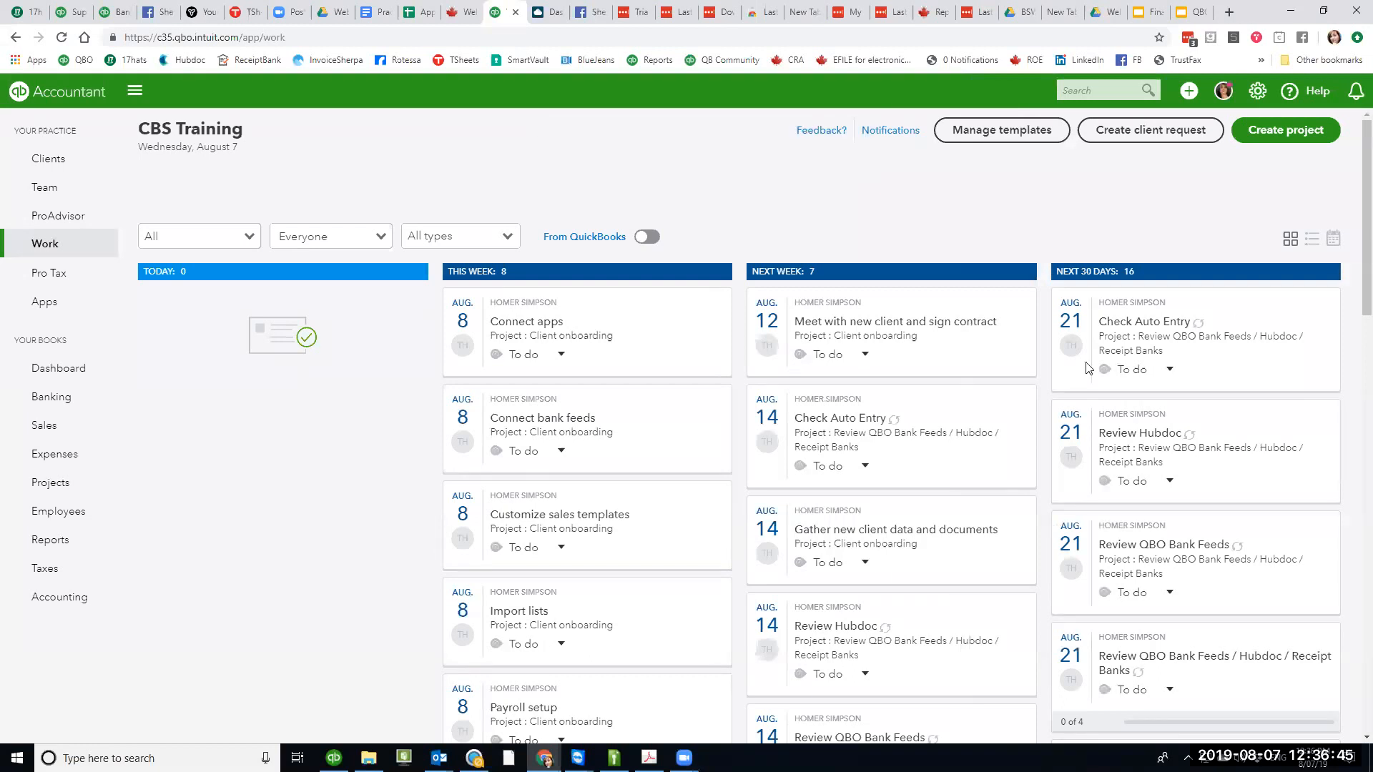
- Examine the project containing the August 21 Check Auto Entry task, including its due dates and tasks, and close it
left_click(1153, 327)
scroll(1271, 530, "down", 2)
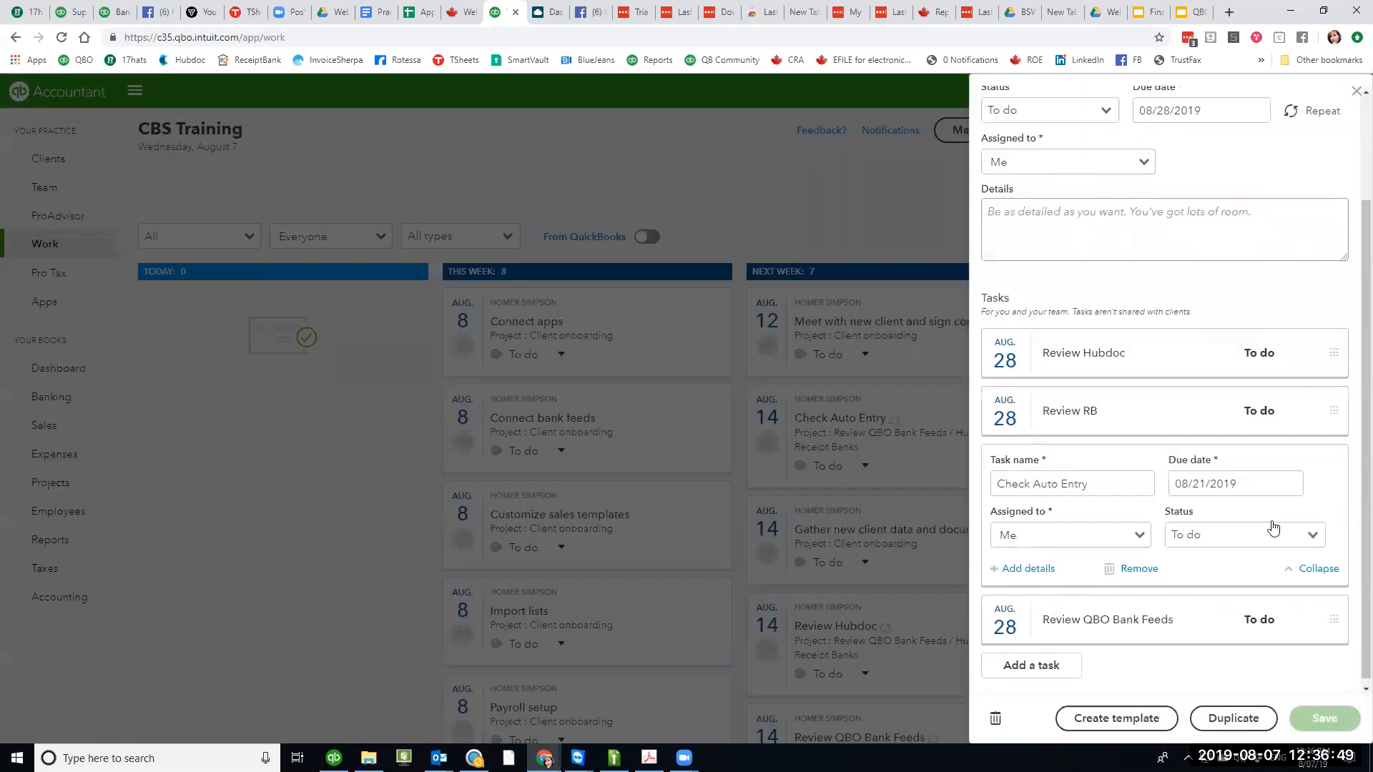
scroll(1158, 558, "up", 2)
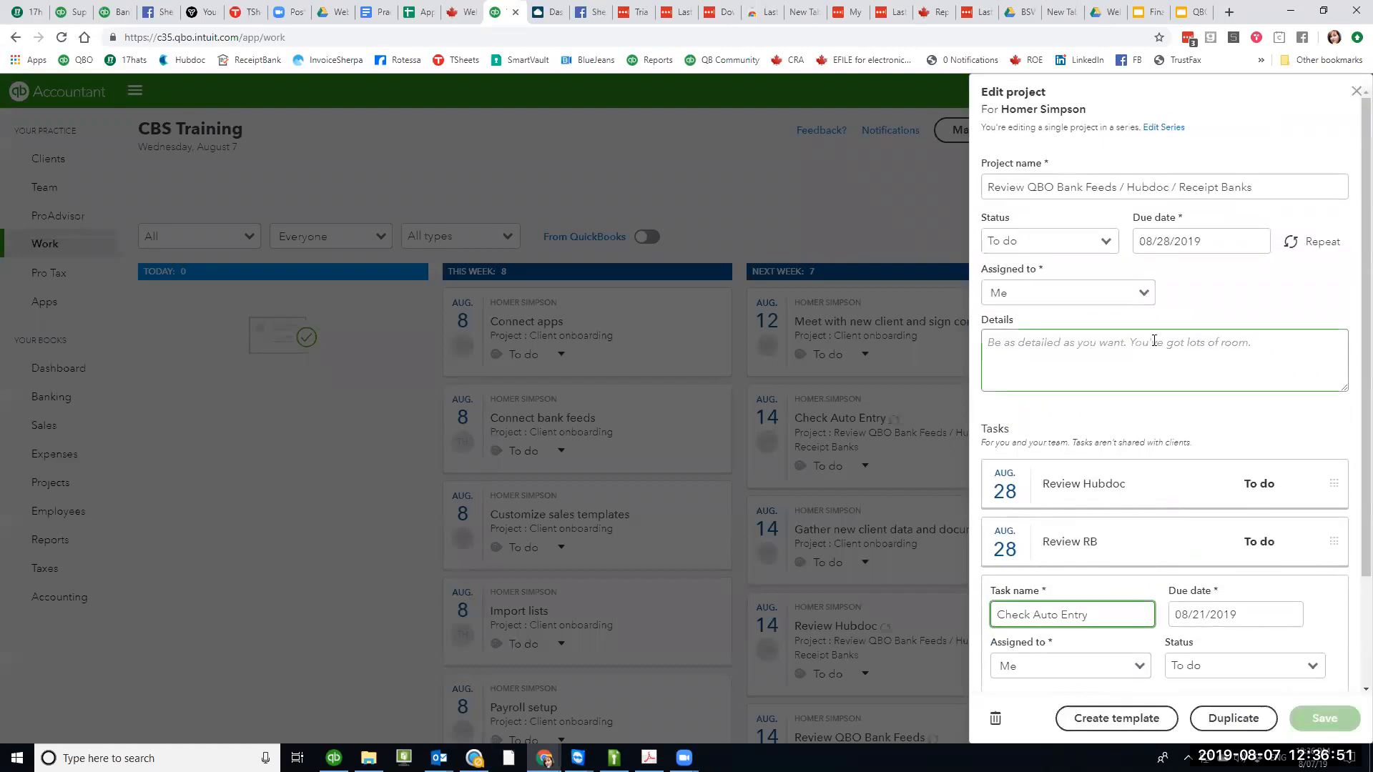
left_click(1331, 176)
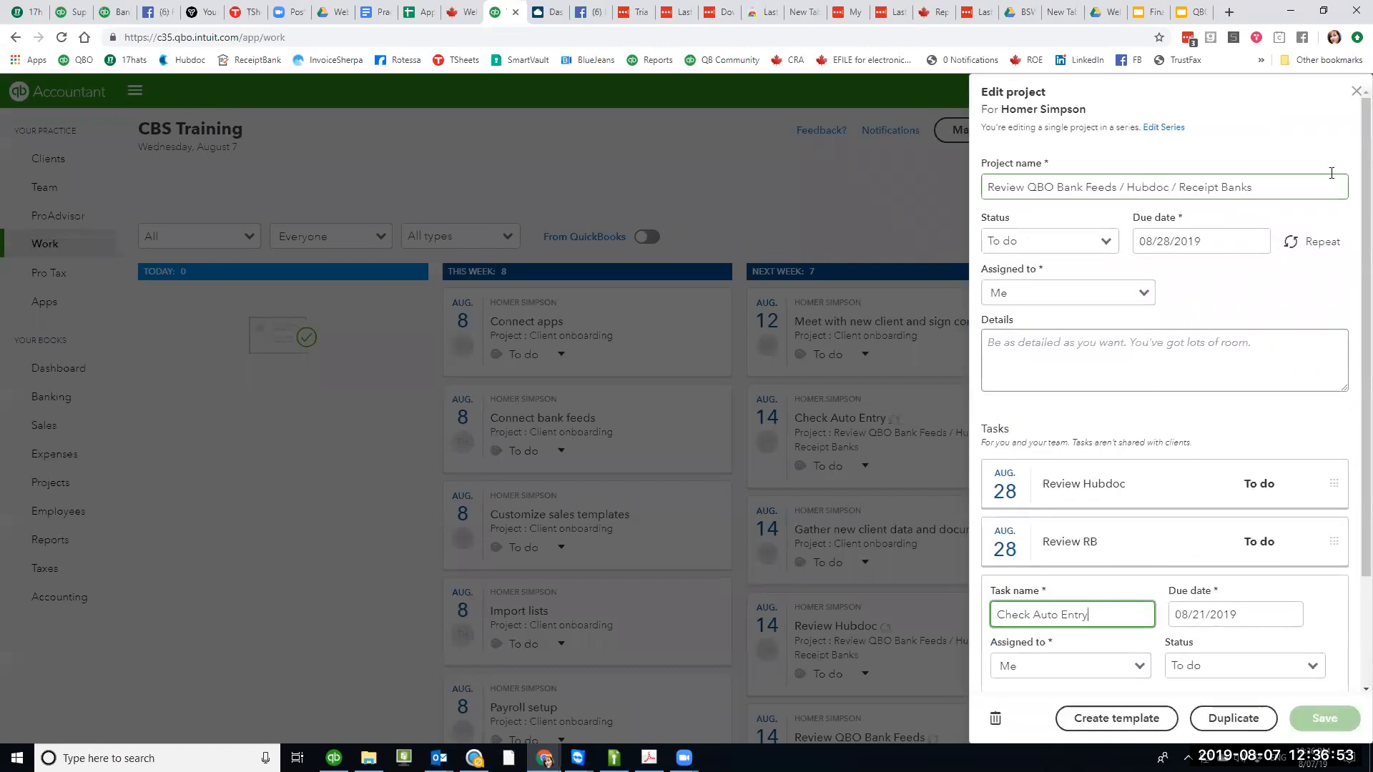
left_click(1356, 91)
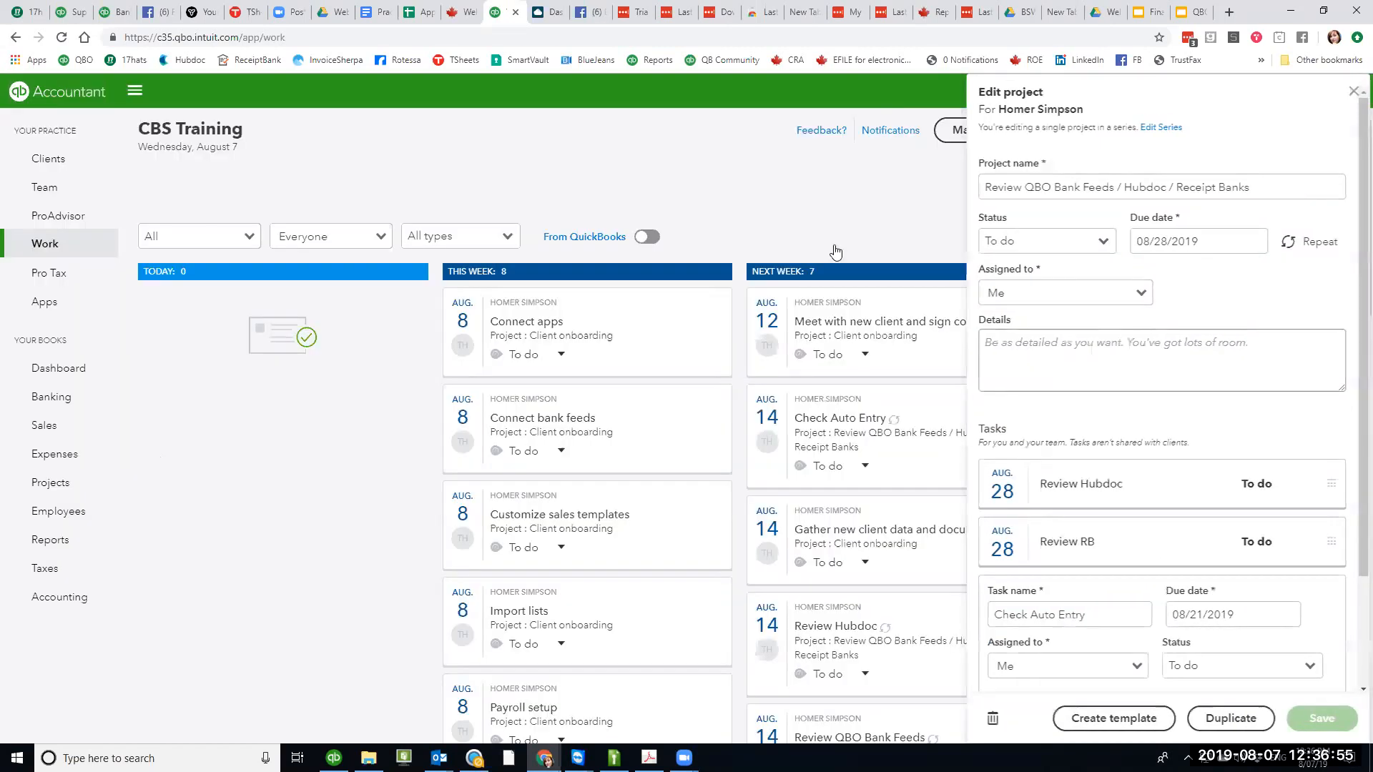
- Look over the scheduled cards on the Work board and filter it to show only projects
scroll(550, 433, "down", 9)
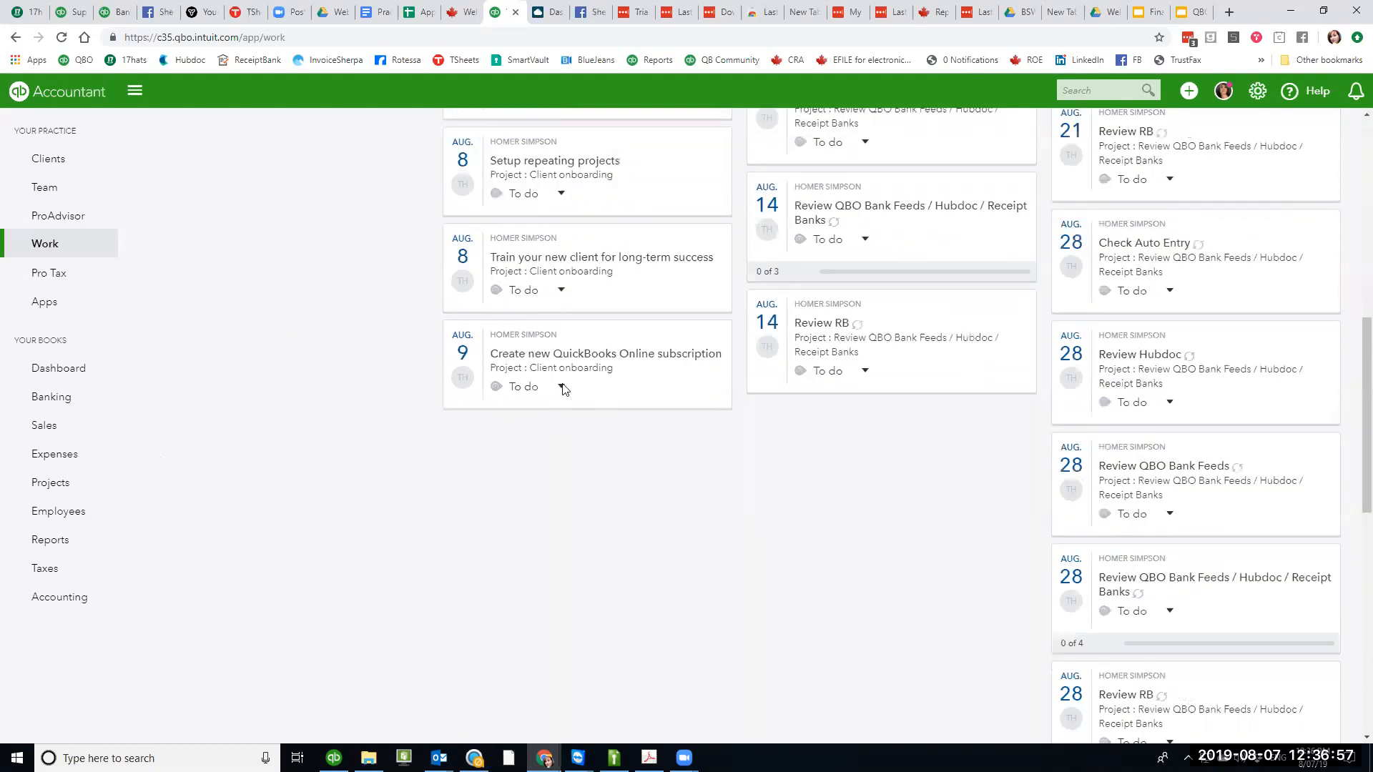
scroll(558, 444, "up", 5)
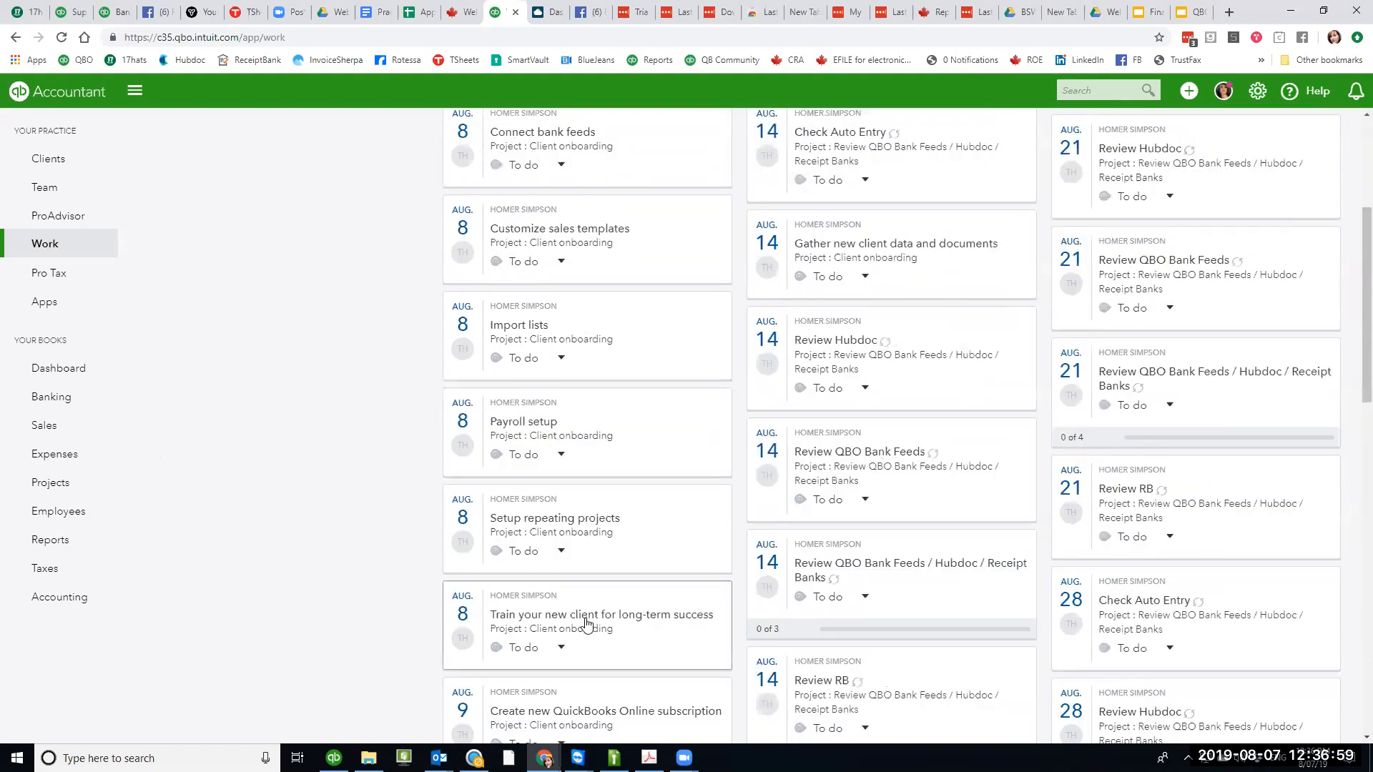
scroll(589, 483, "up", 4)
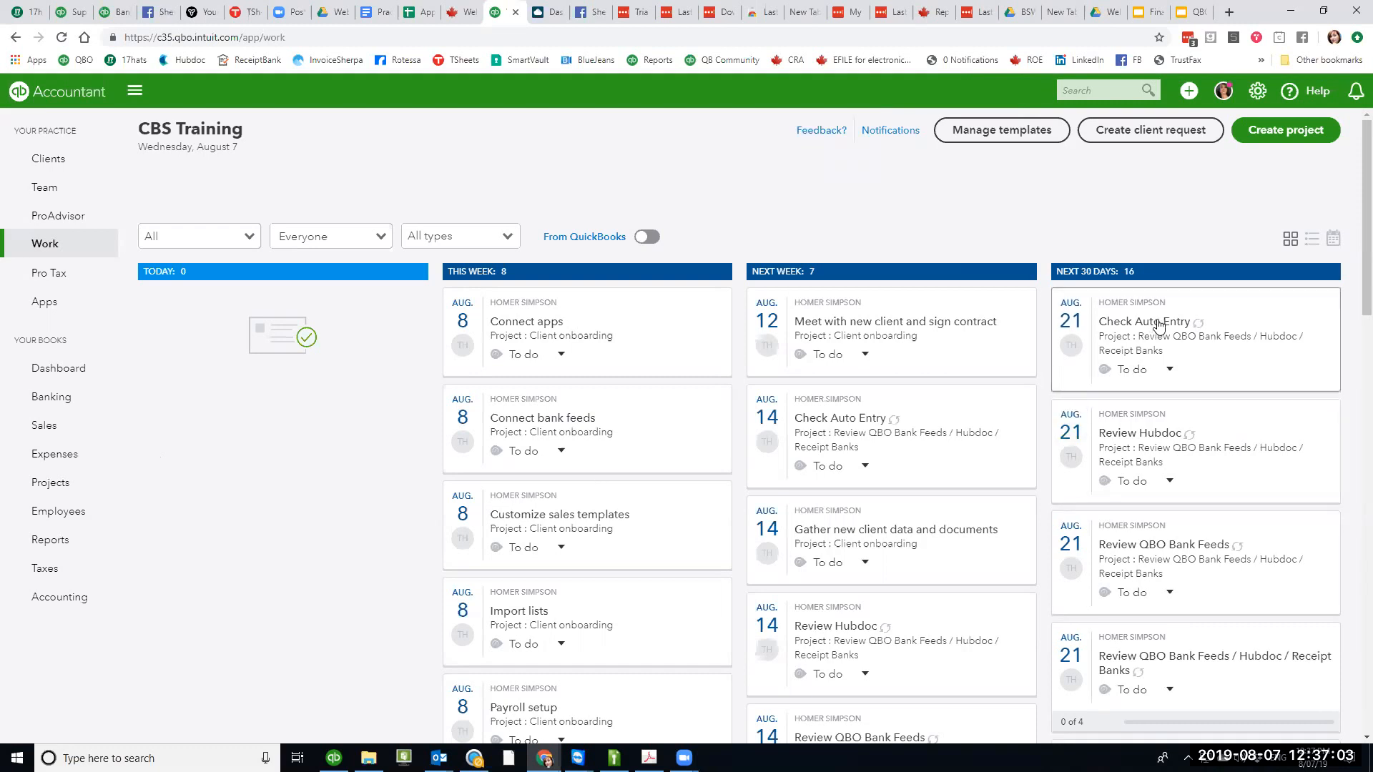
left_click(507, 237)
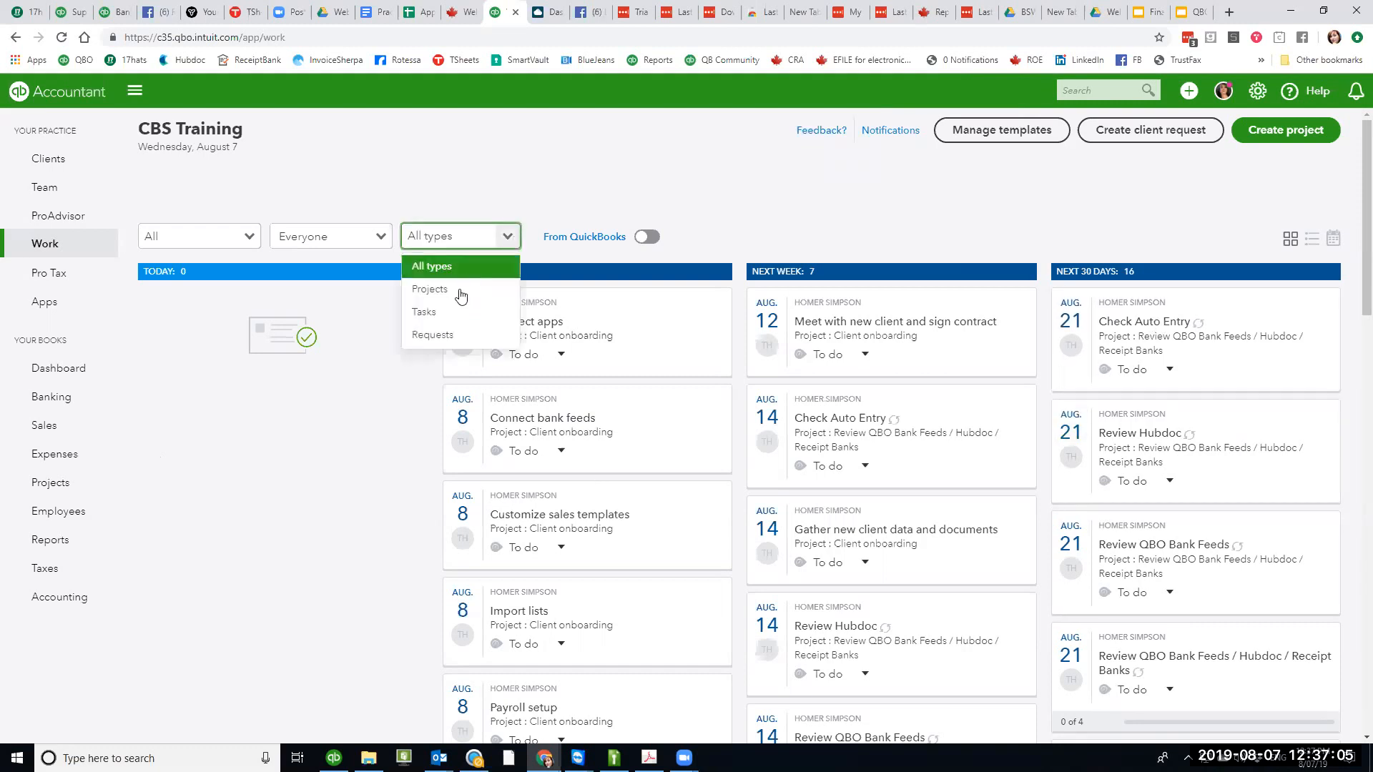
left_click(460, 294)
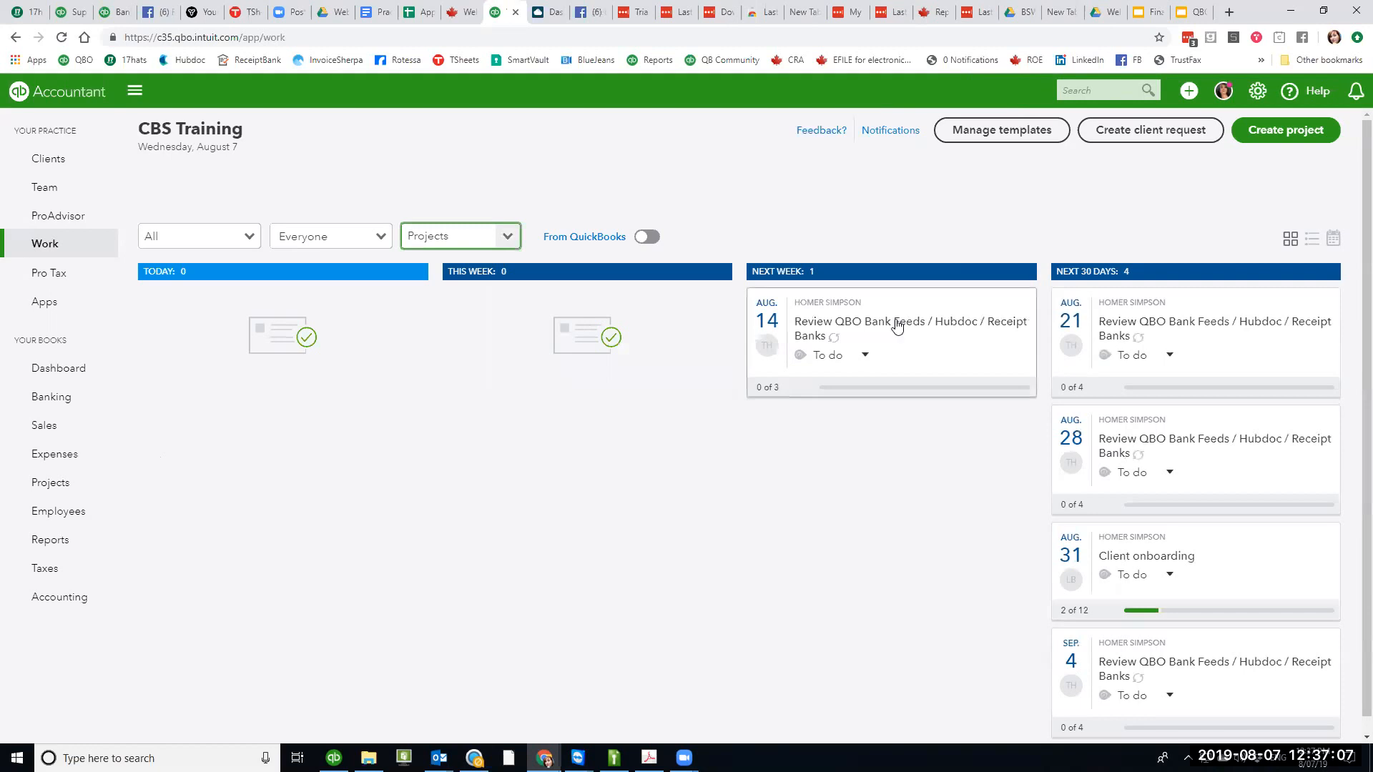
- Examine the tasks in the August 14 and August 21 Review QBO Bank Feeds / Hubdoc / Receipt Banks projects, closing each one
left_click(941, 380)
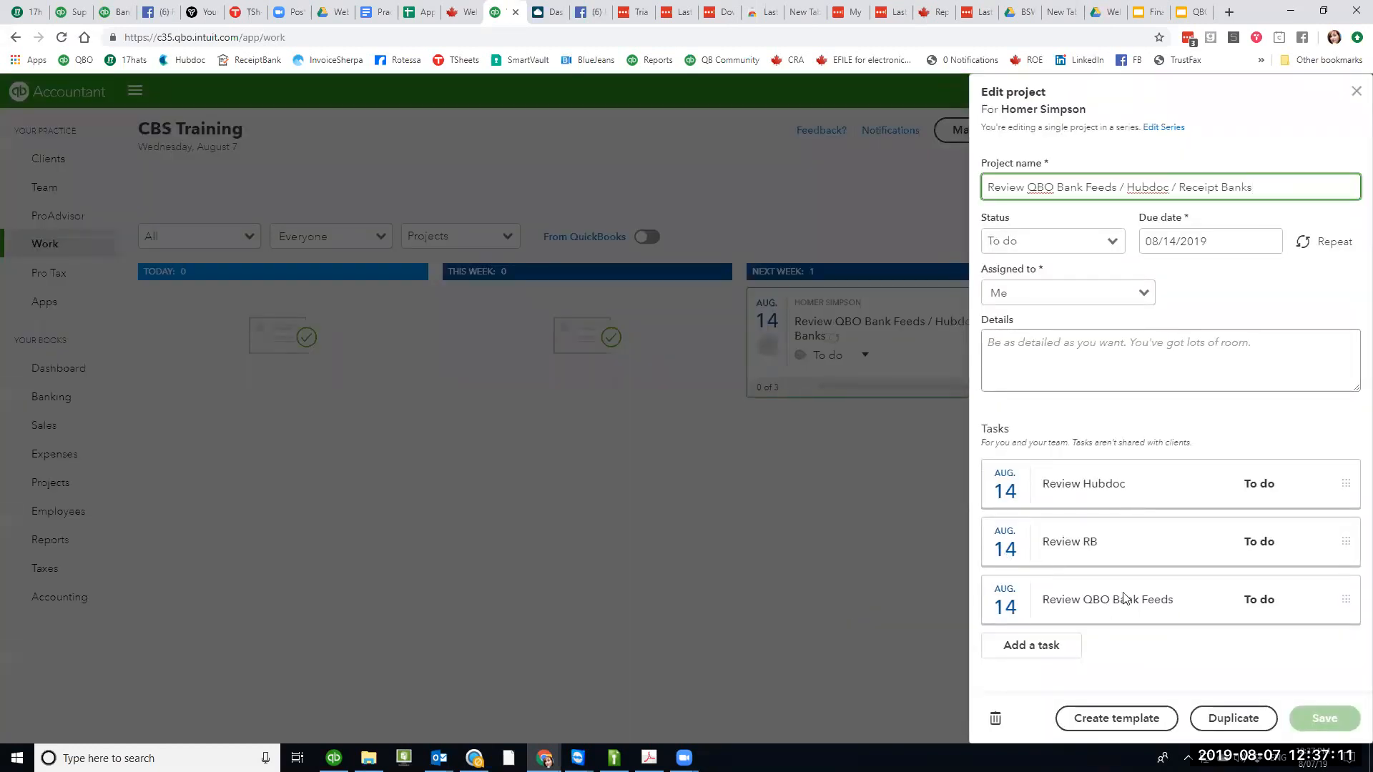
left_click(897, 558)
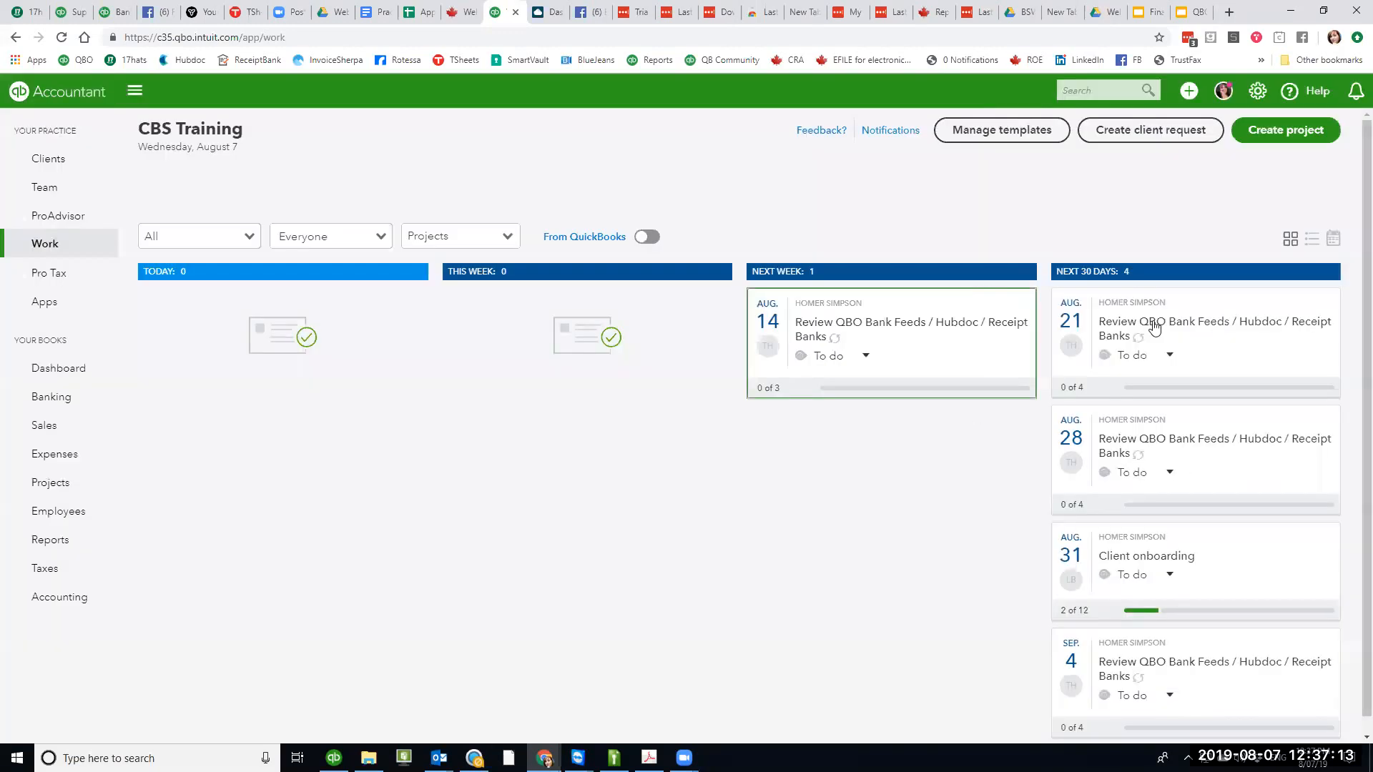
left_click(1290, 327)
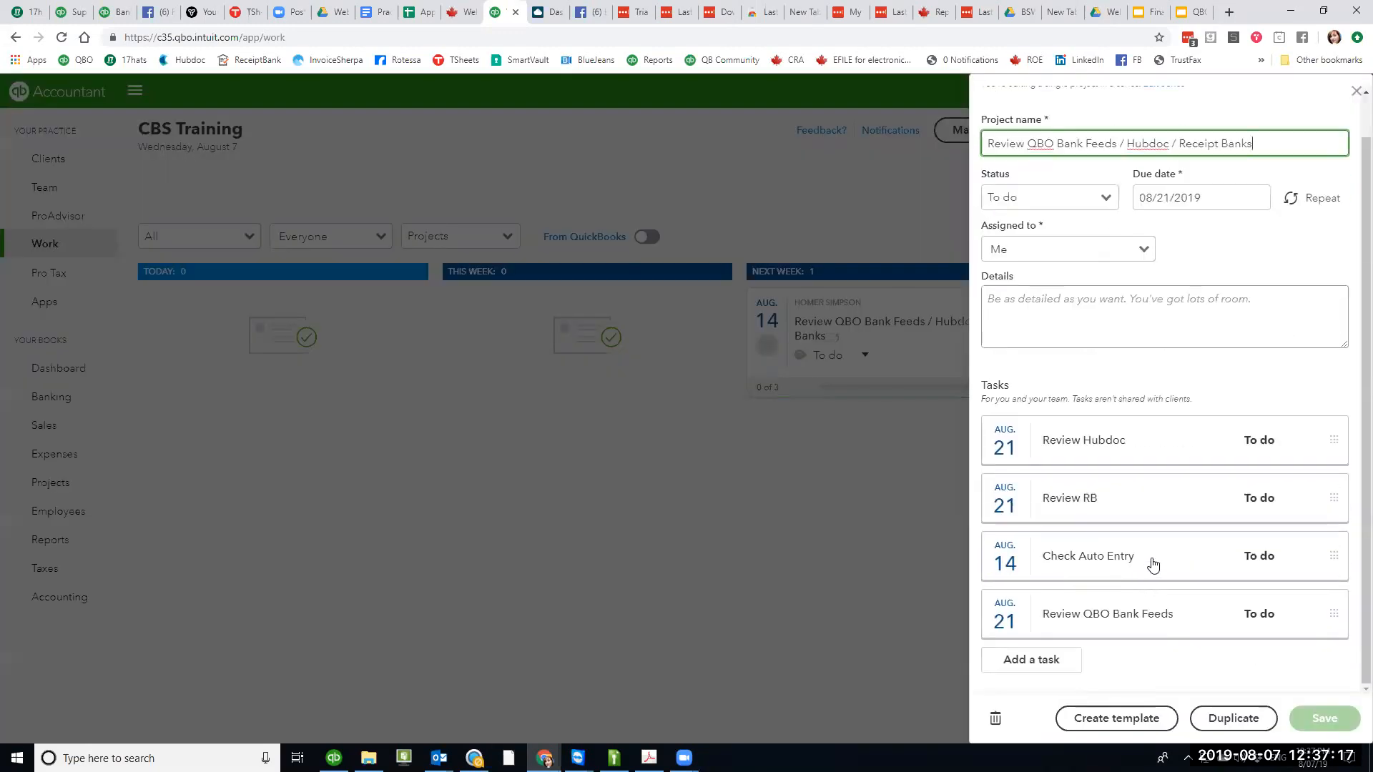
left_click(1356, 91)
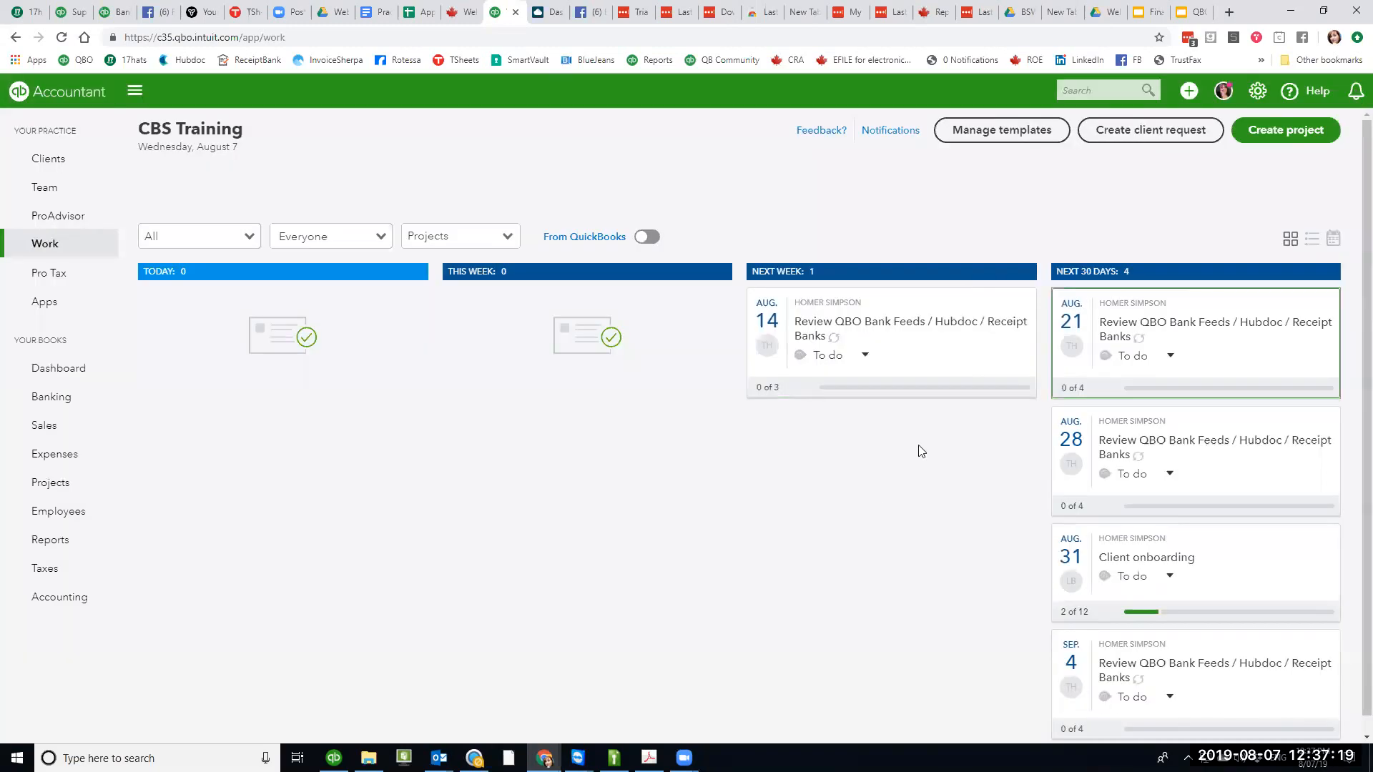
- Open the August 14 review project's whole series for editing and remove the Check Auto Entry task from it
left_click(835, 338)
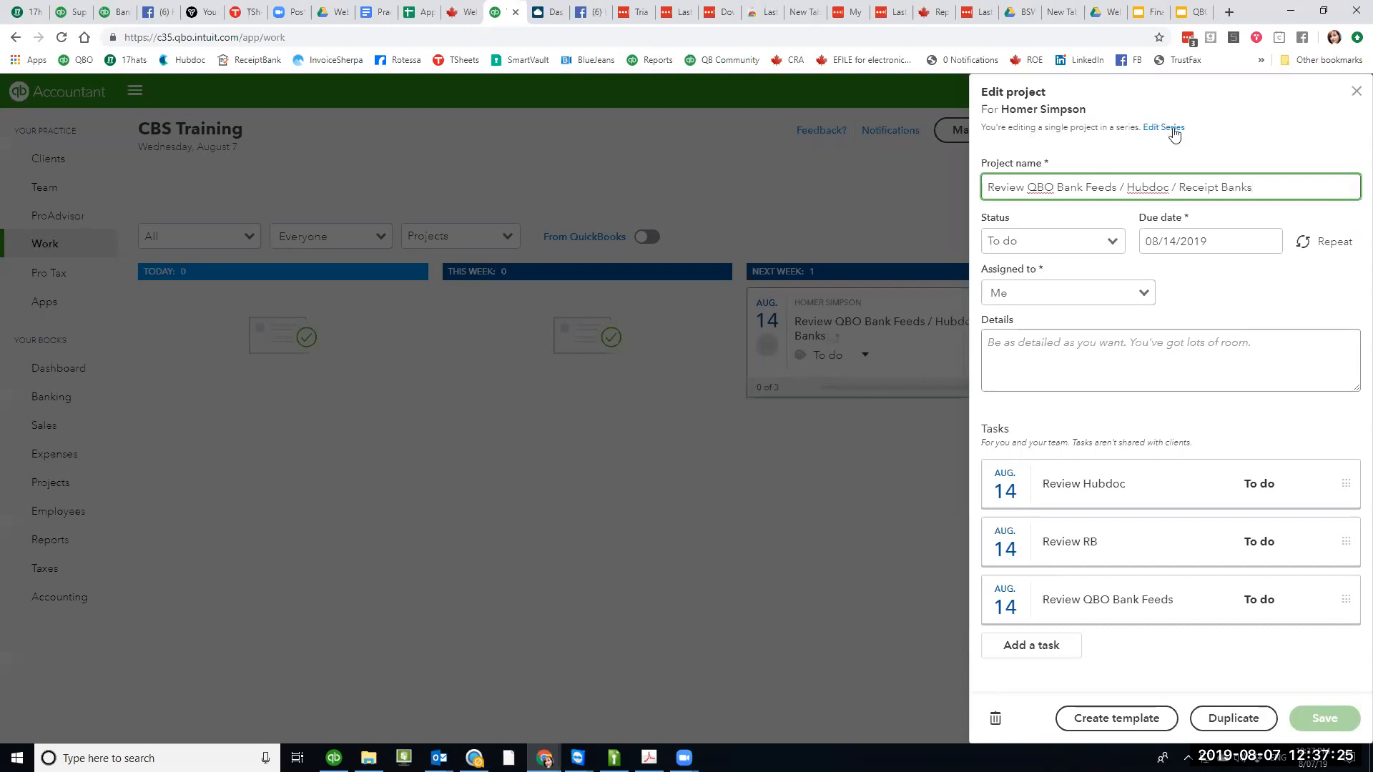
left_click_drag(981, 128, 1209, 134)
left_click(1246, 138)
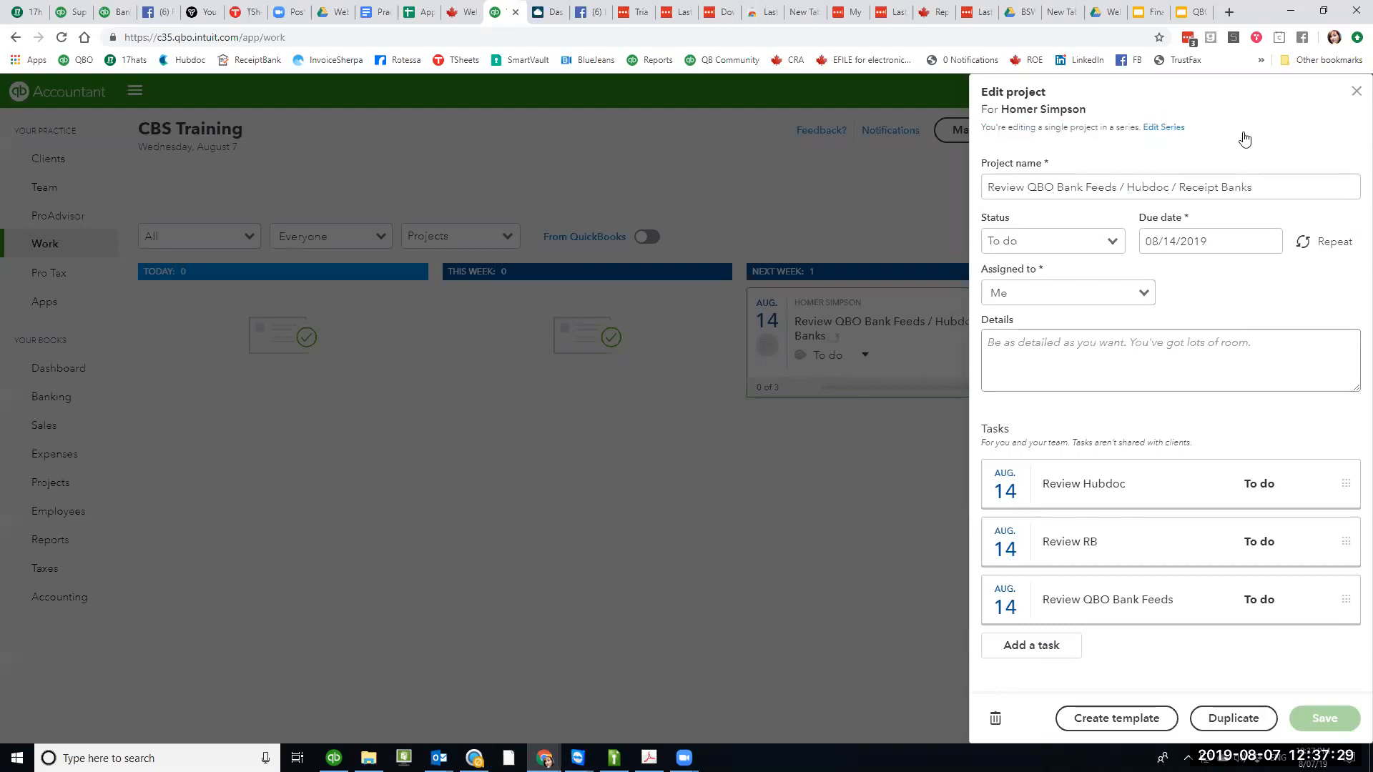
left_click(1163, 128)
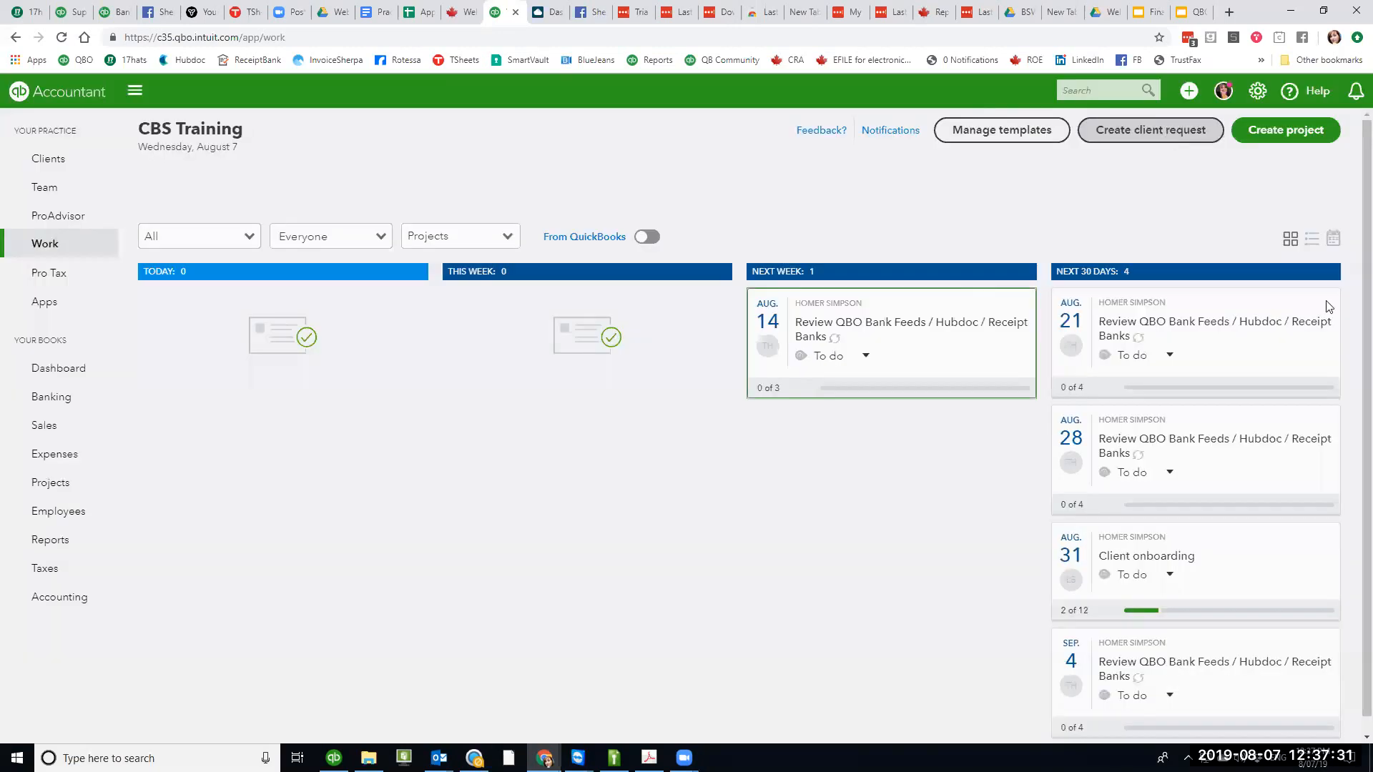
scroll(1190, 500, "down", 3)
left_click(1221, 544)
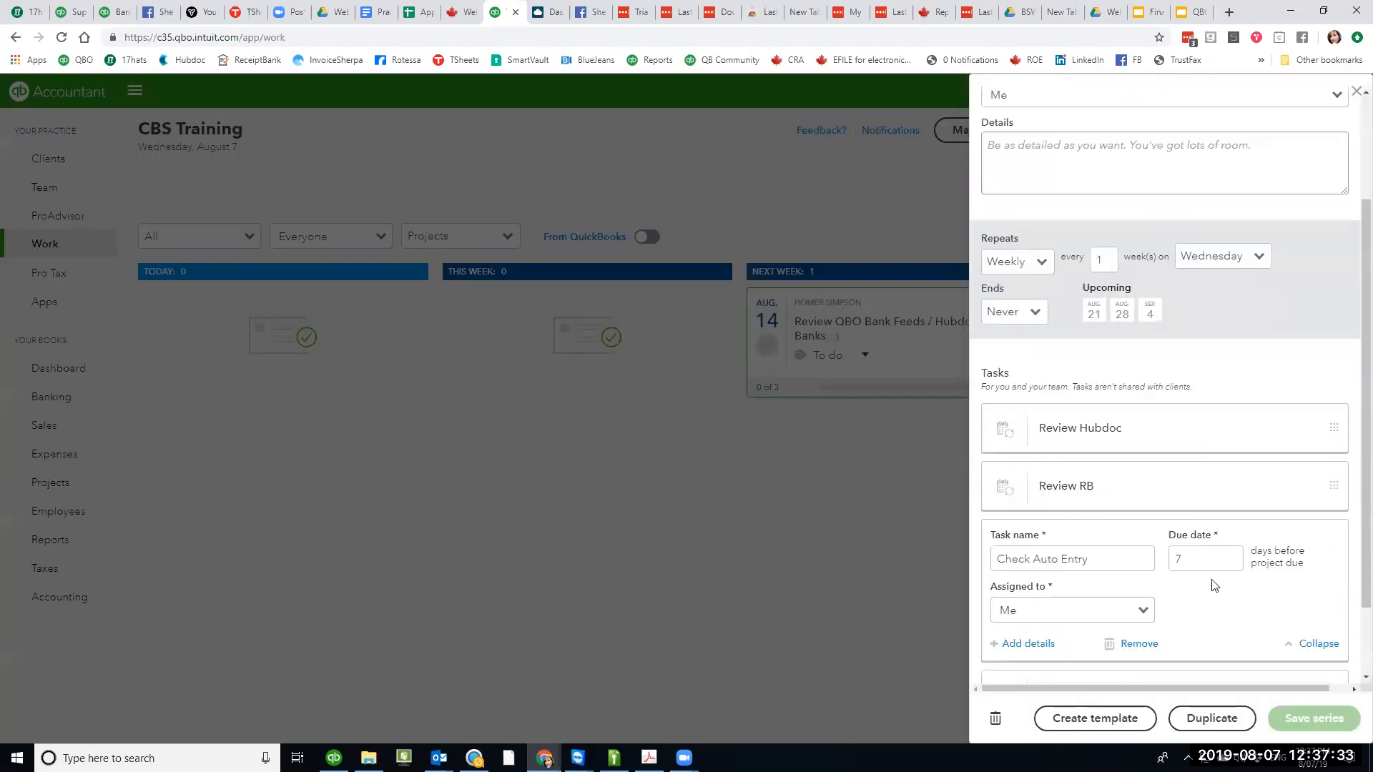
left_click(1137, 644)
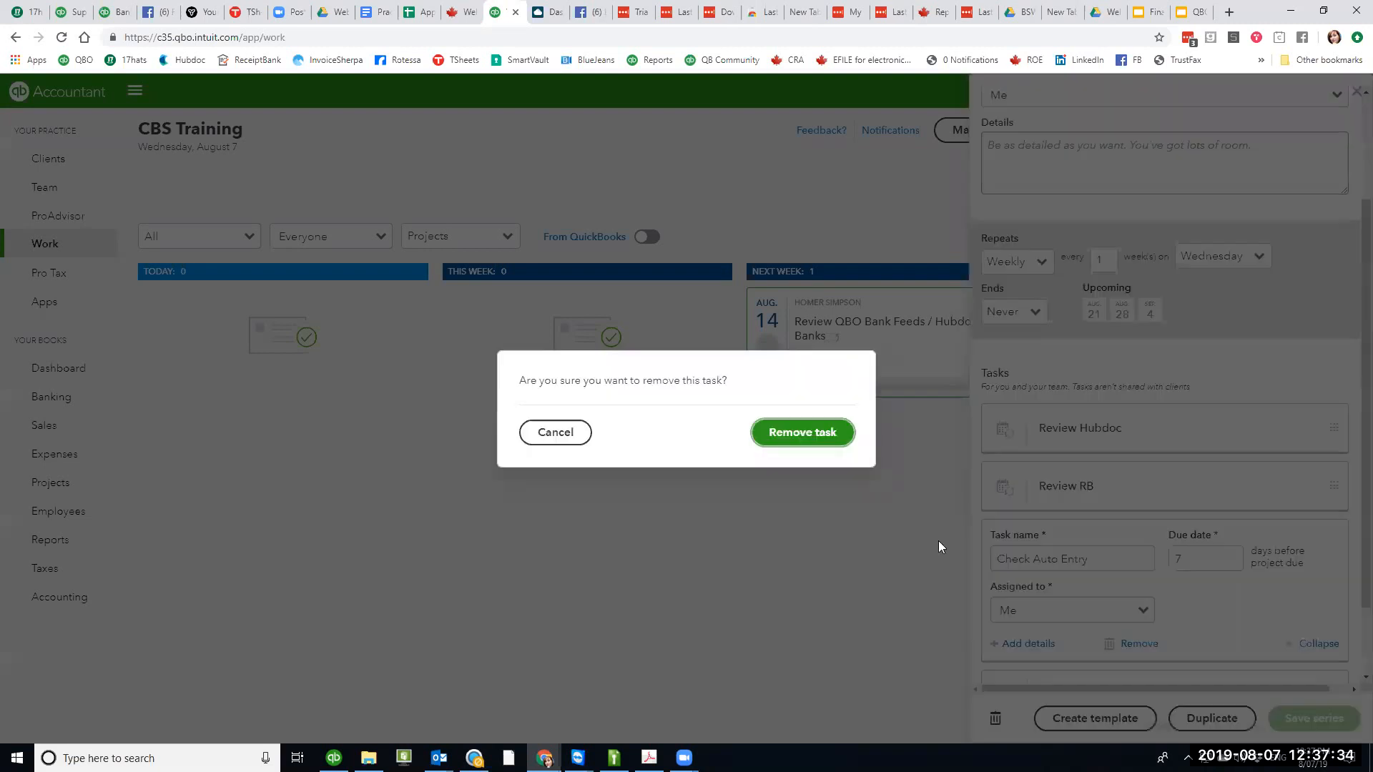
key("Return")
- Save the edited series, applying the changes to all project dates on or after September 1, 2019
left_click(1322, 719)
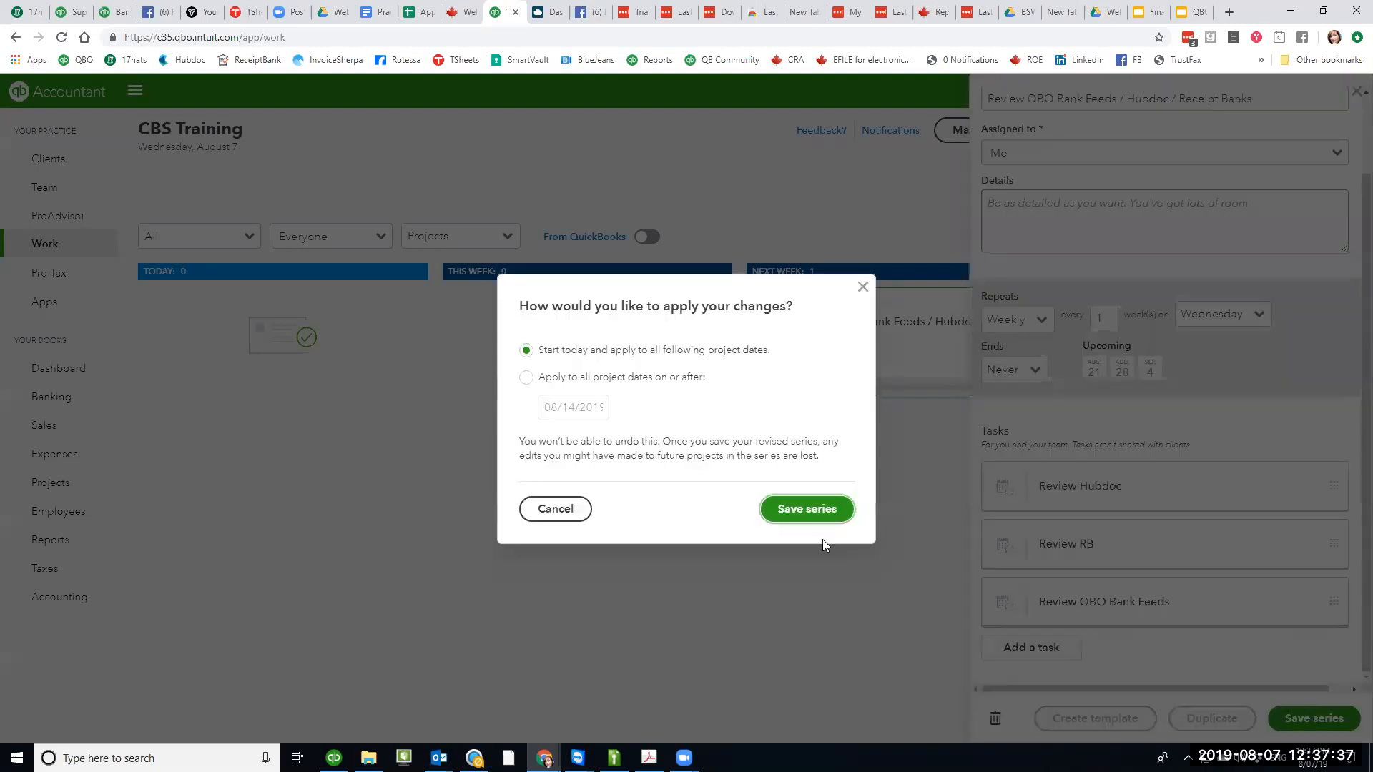
left_click(526, 378)
left_click(607, 411)
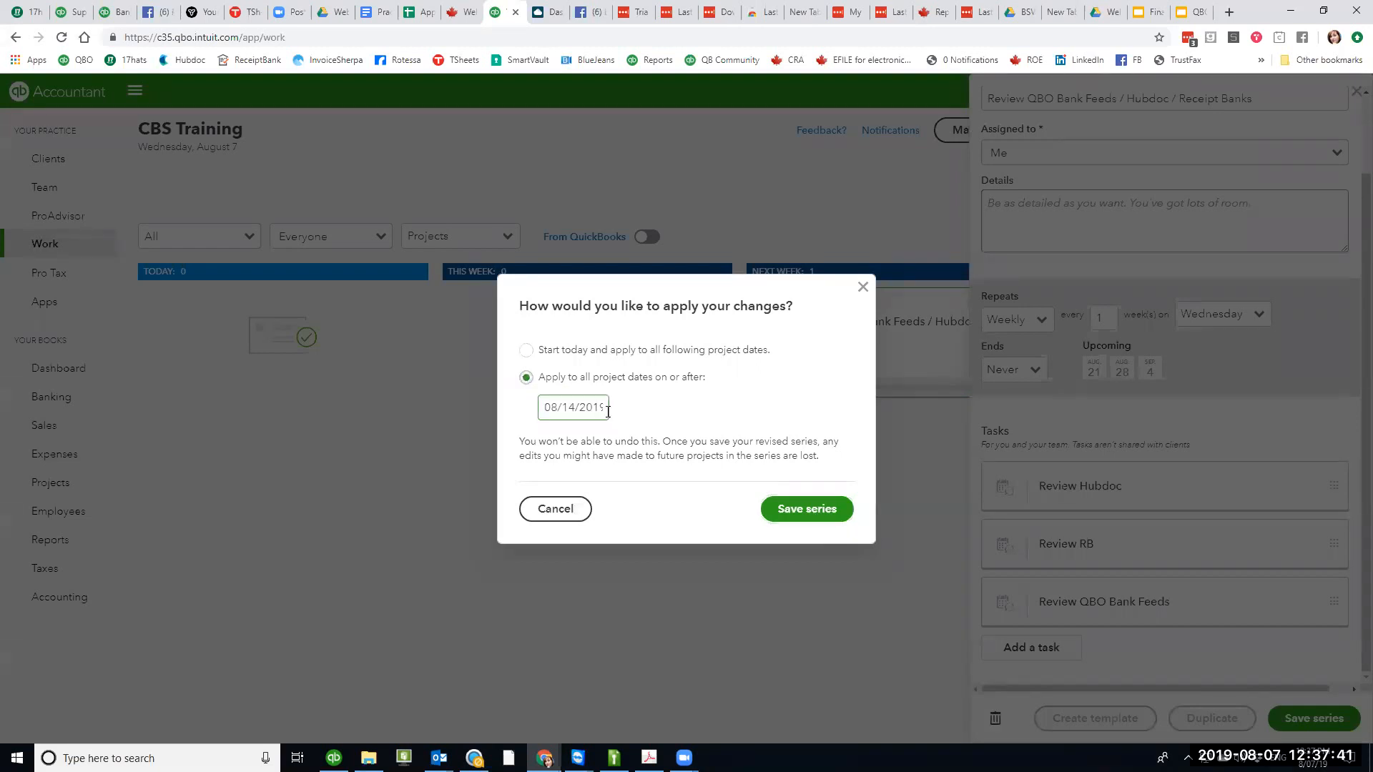
left_click(564, 407)
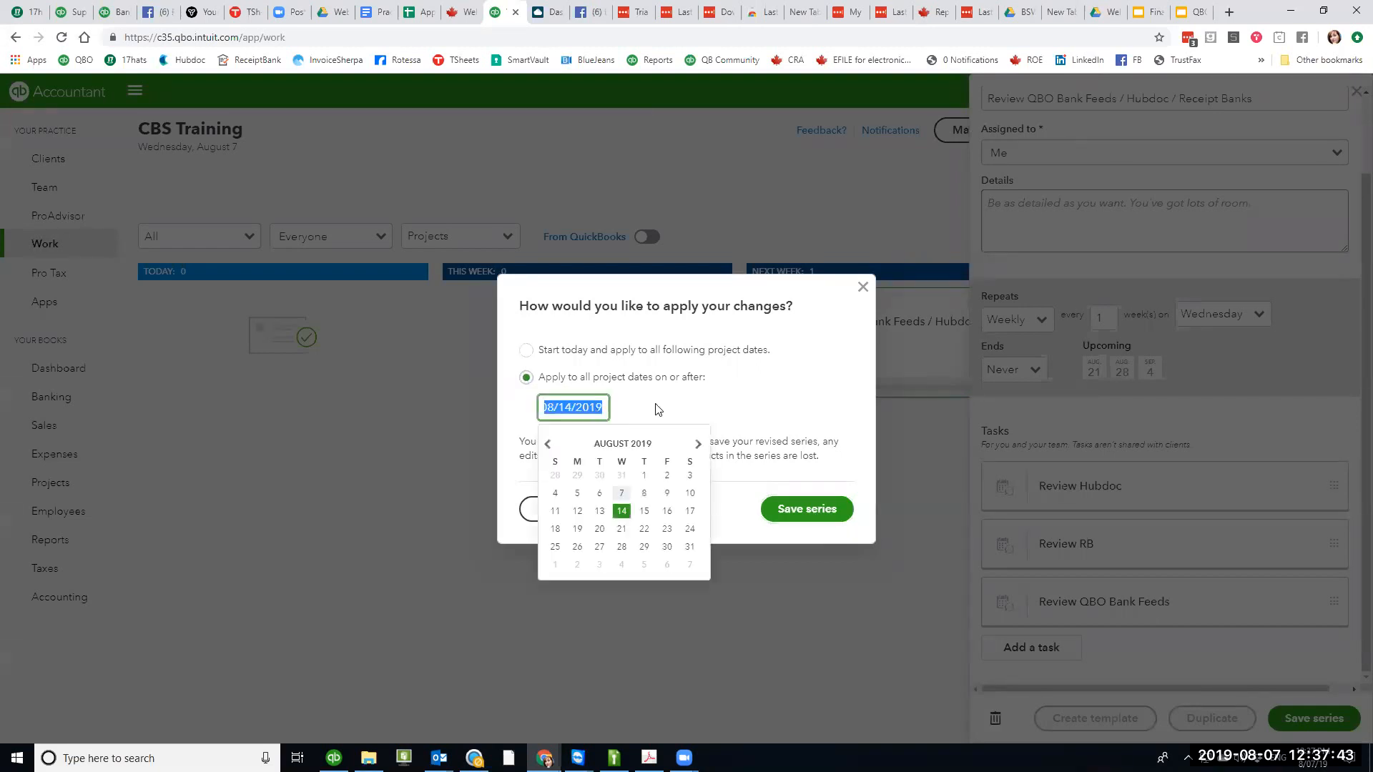
left_click(698, 444)
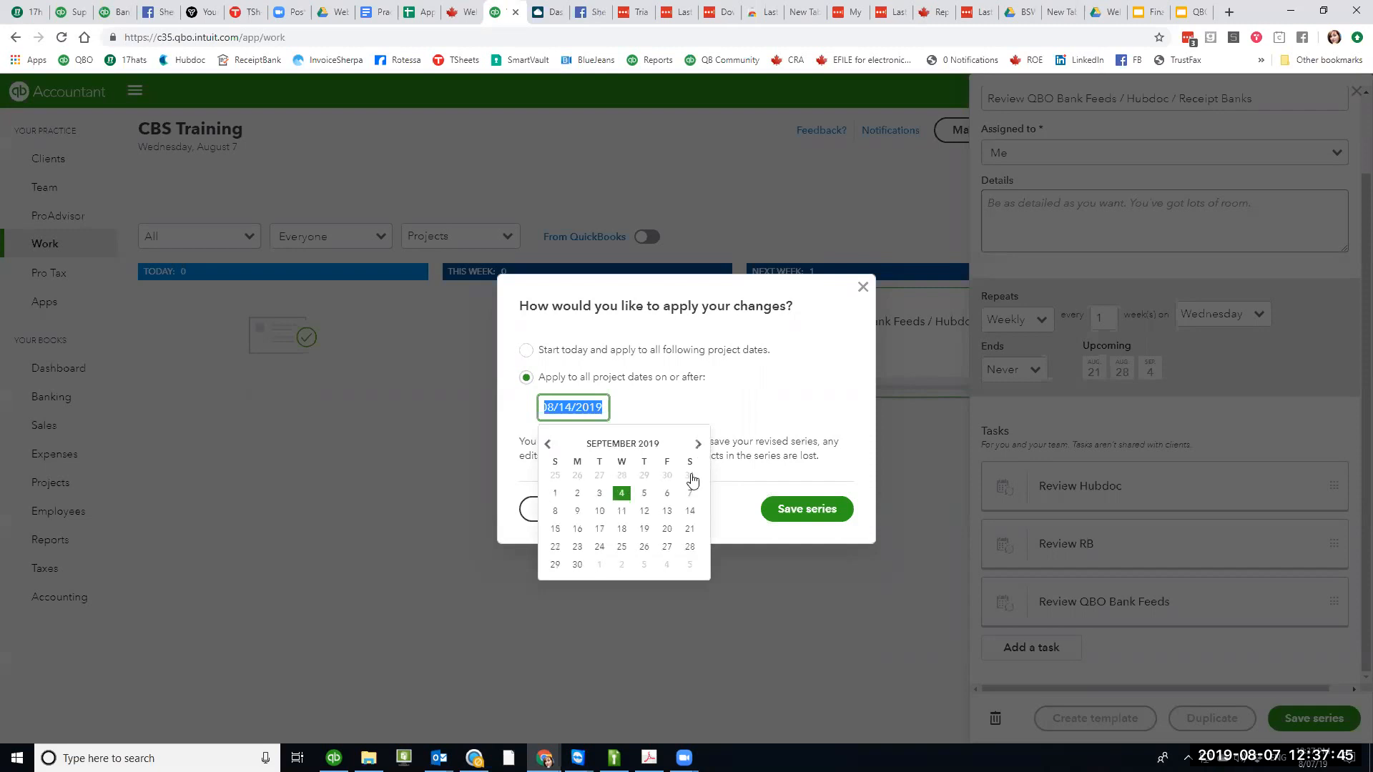
left_click(555, 494)
left_click(828, 512)
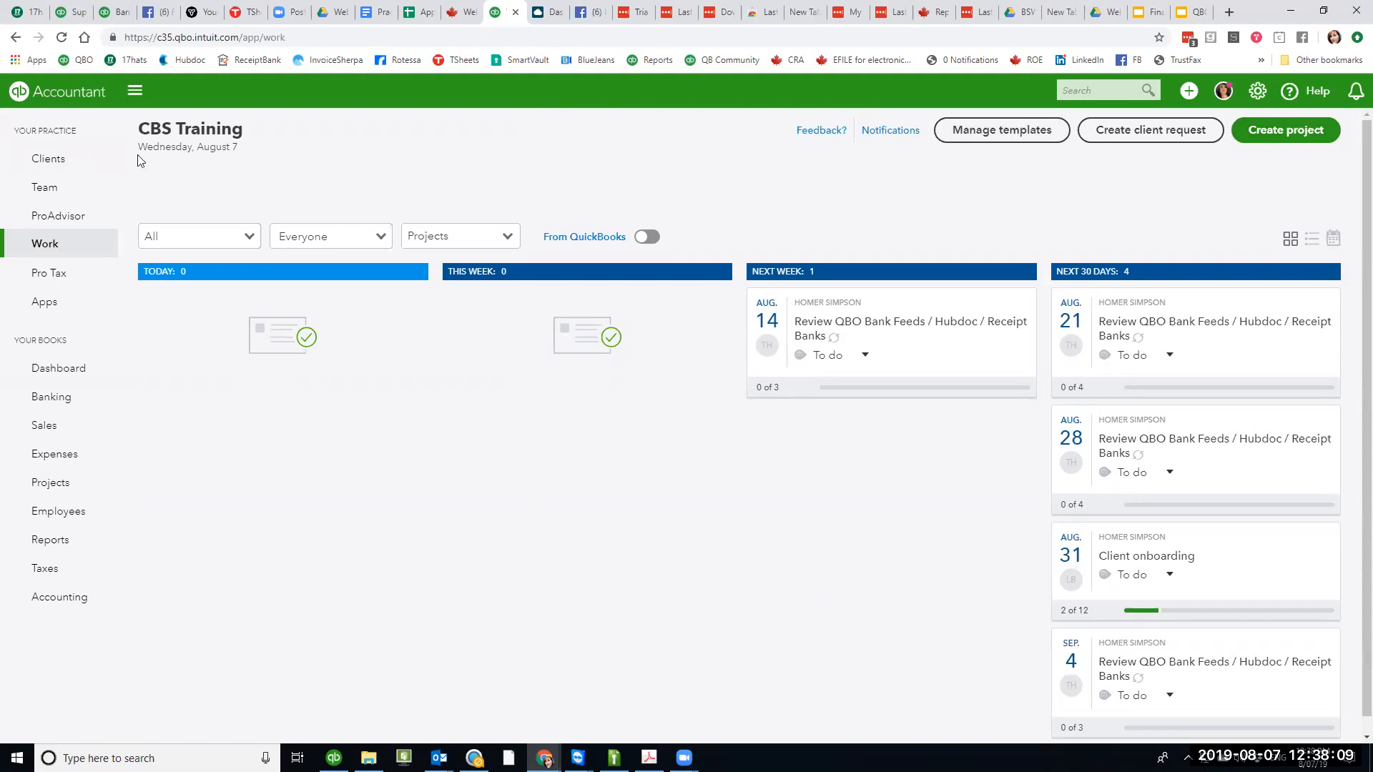
- Examine the client list, the client's available actions and edit form, leaving the form without saving
left_click(48, 158)
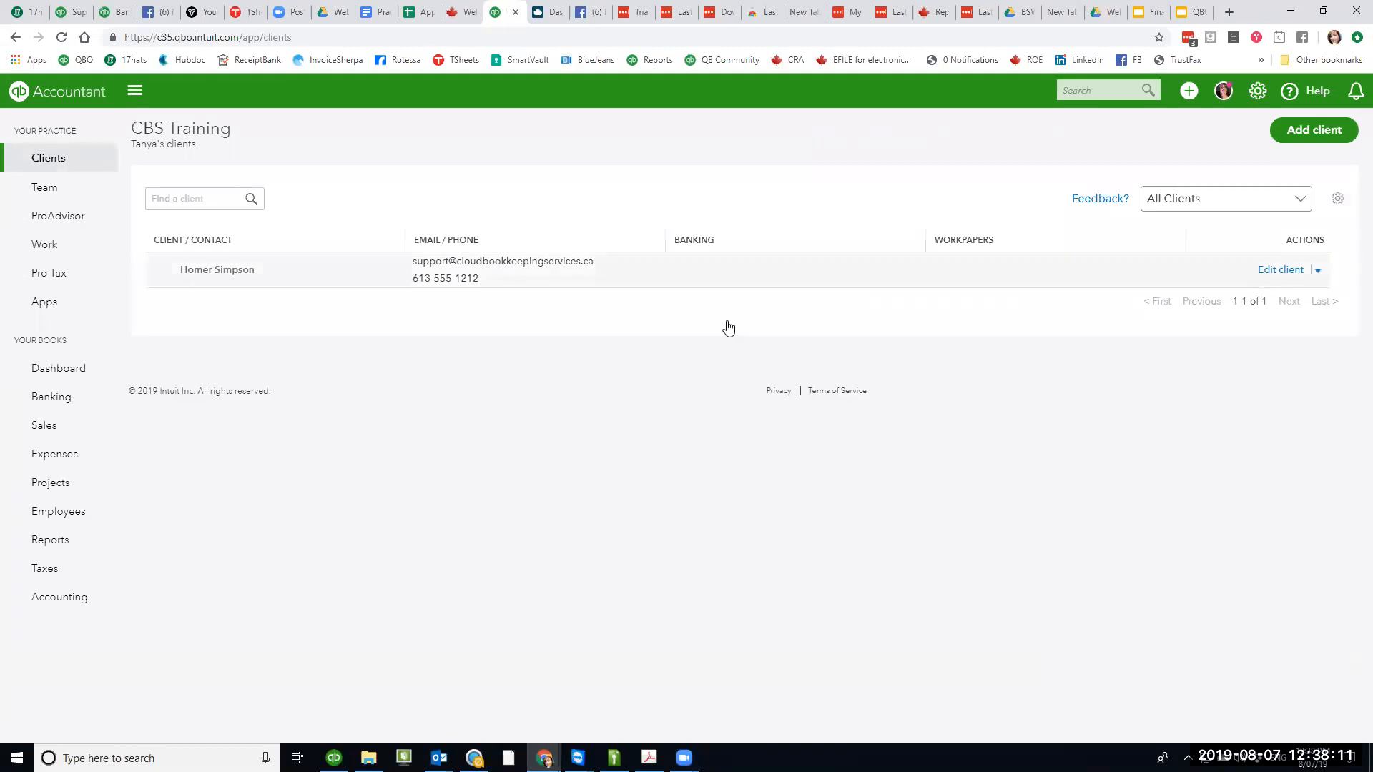
left_click(1316, 272)
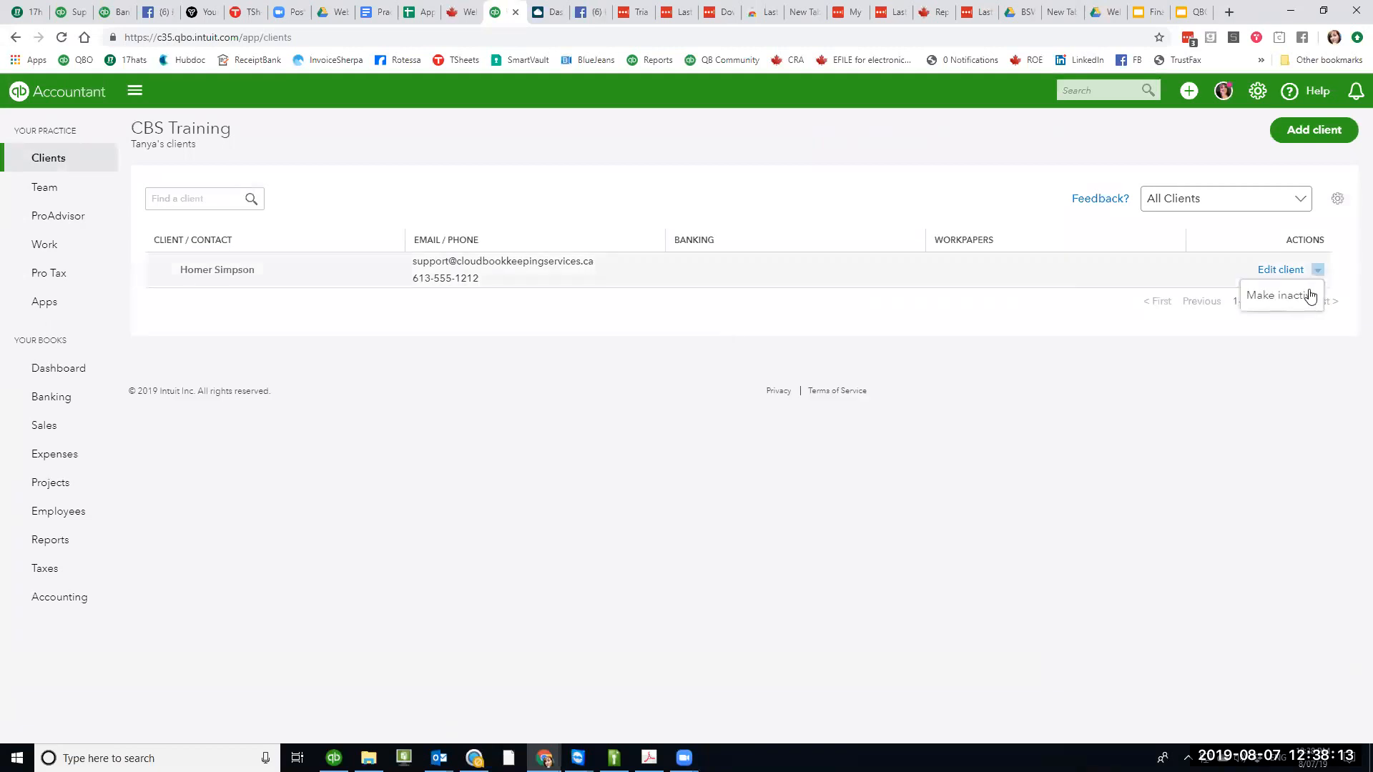
left_click(1267, 271)
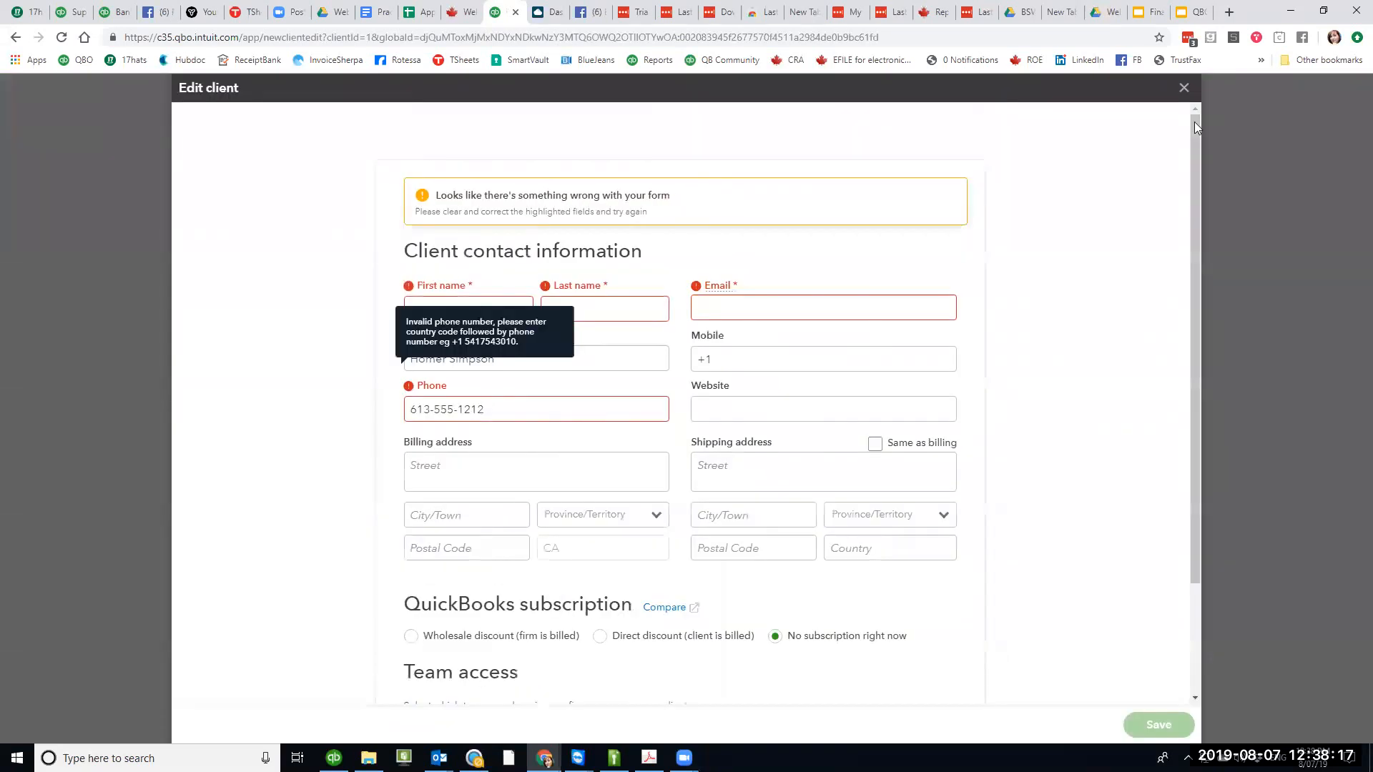
left_click(1185, 87)
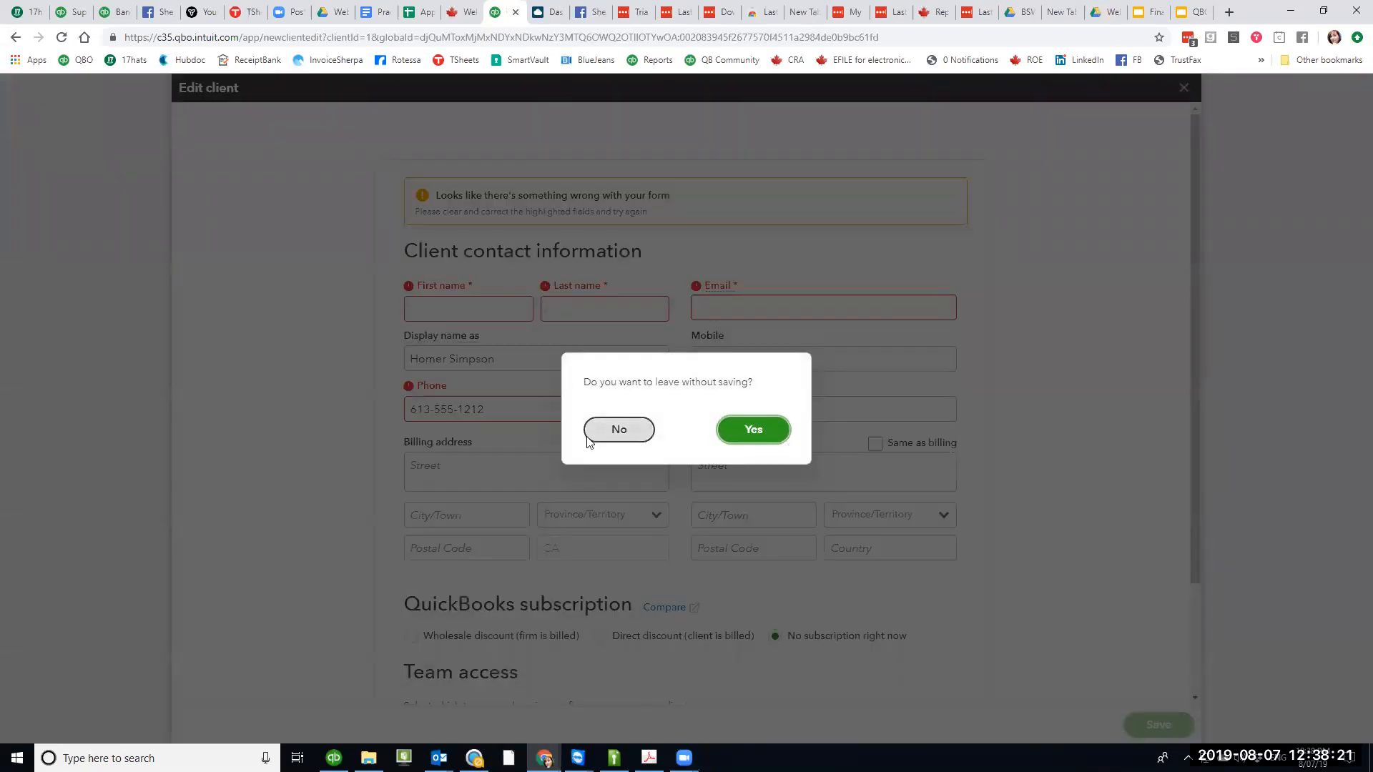
left_click(751, 430)
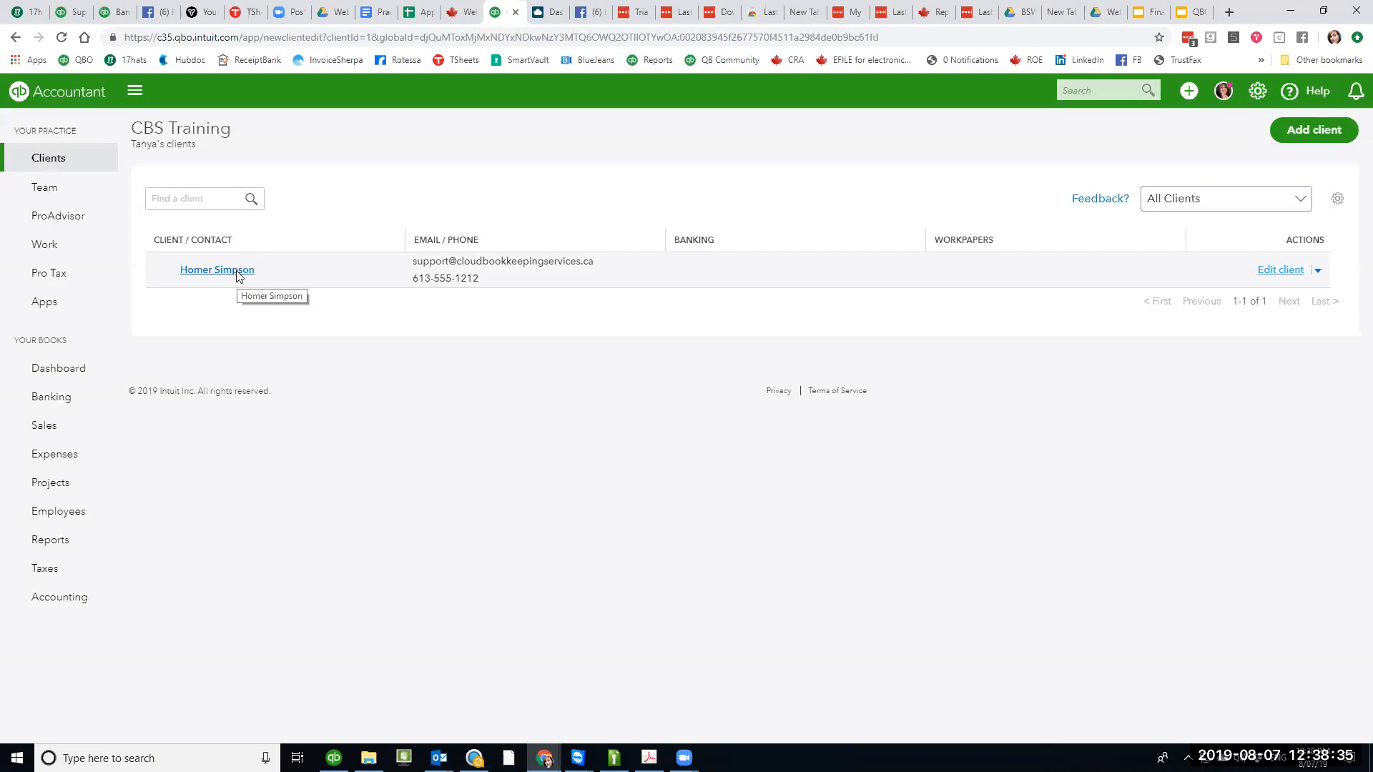
left_click(206, 201)
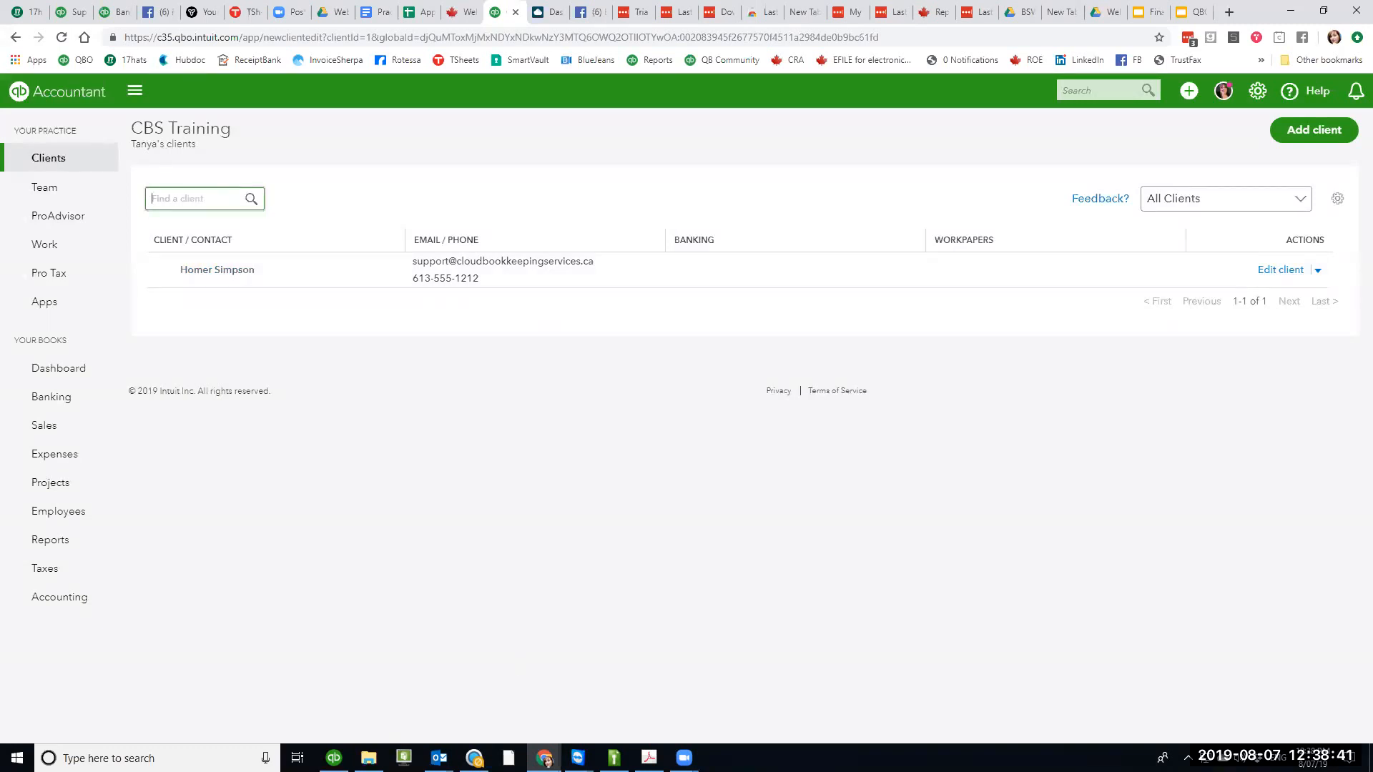
mouse_move(333, 757)
left_click(52, 162)
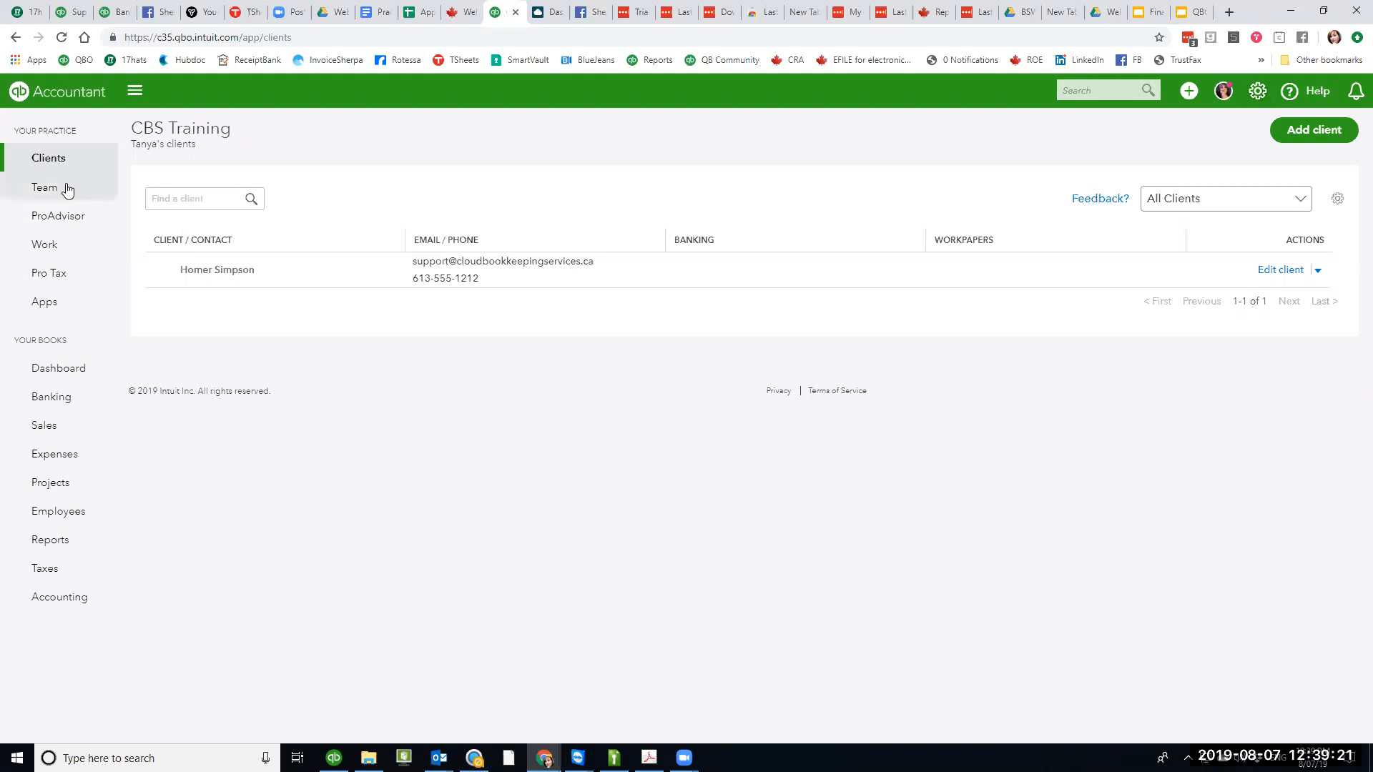
- Return to the Work board and look through the company settings and tools options
left_click(51, 244)
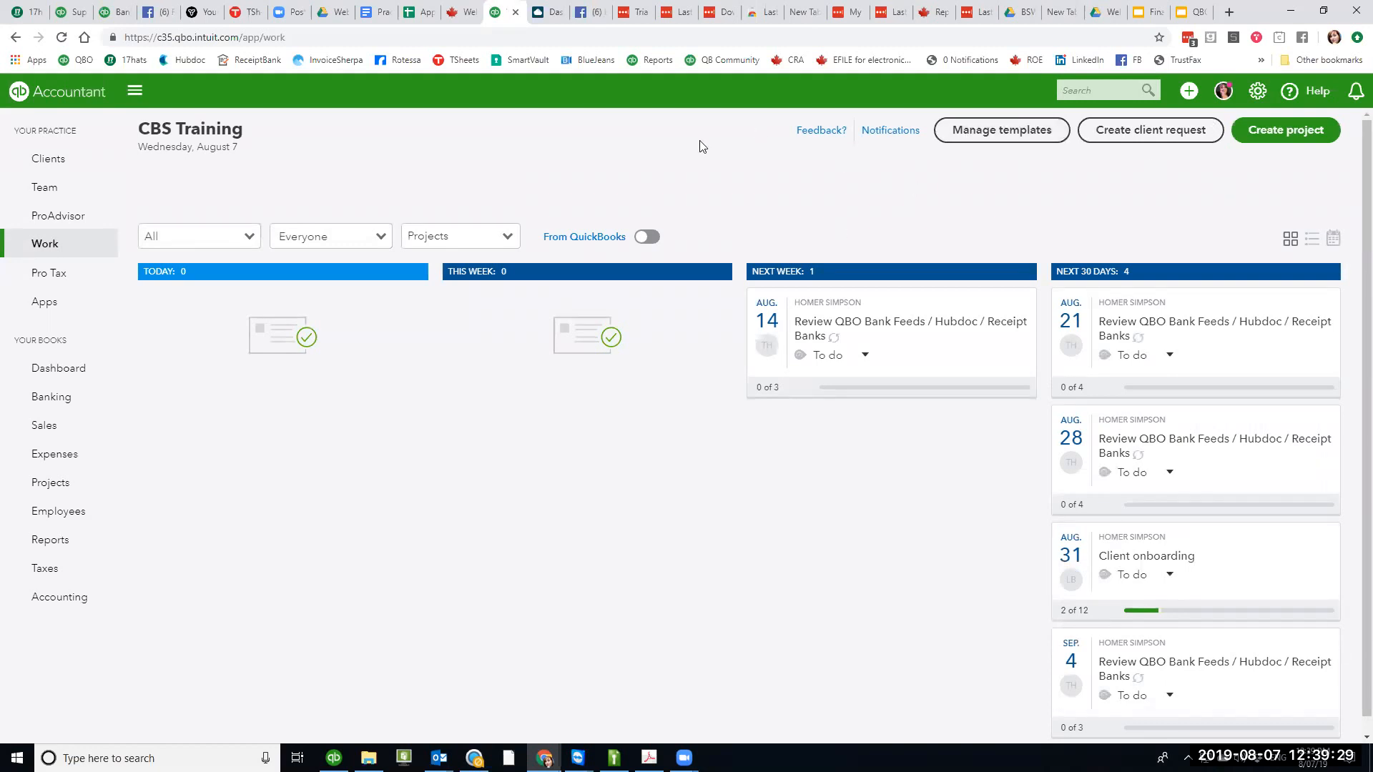
left_click(1255, 92)
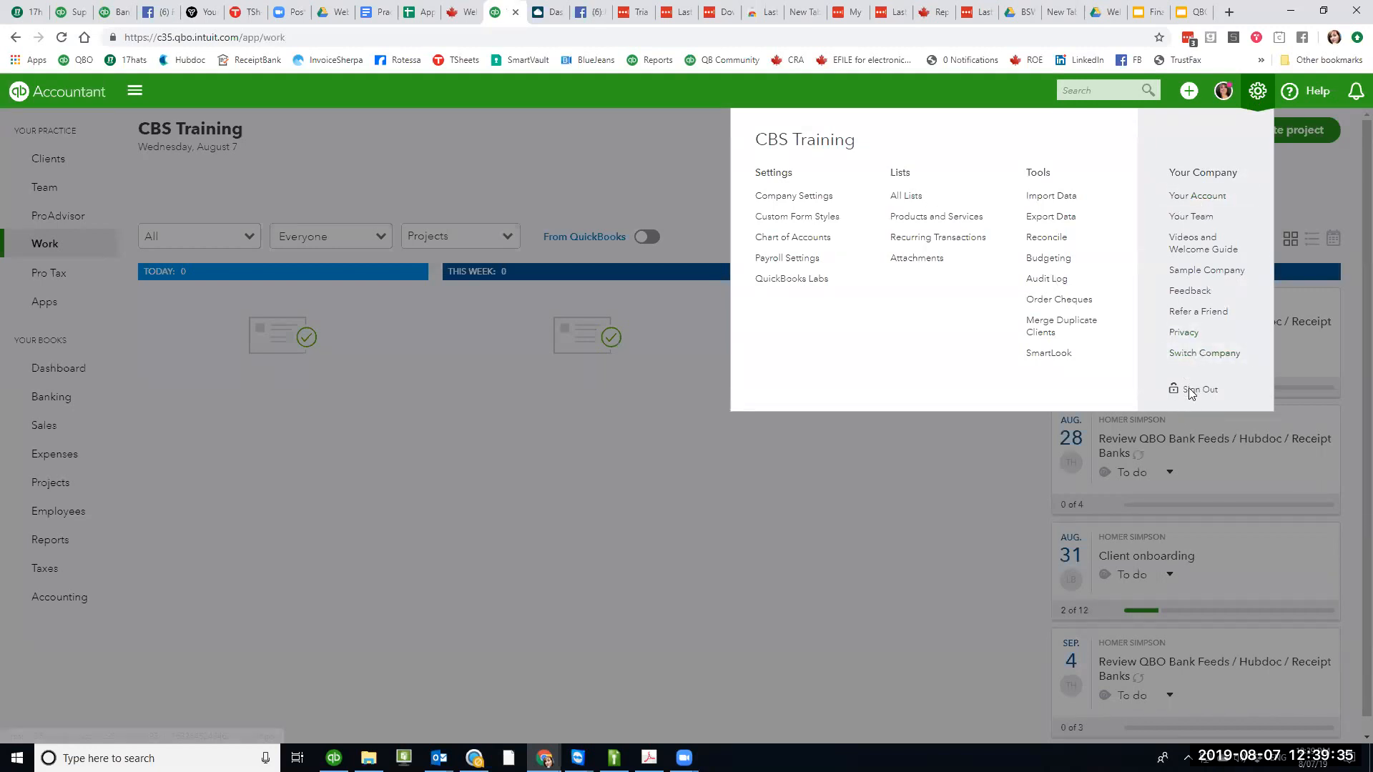
left_click(754, 518)
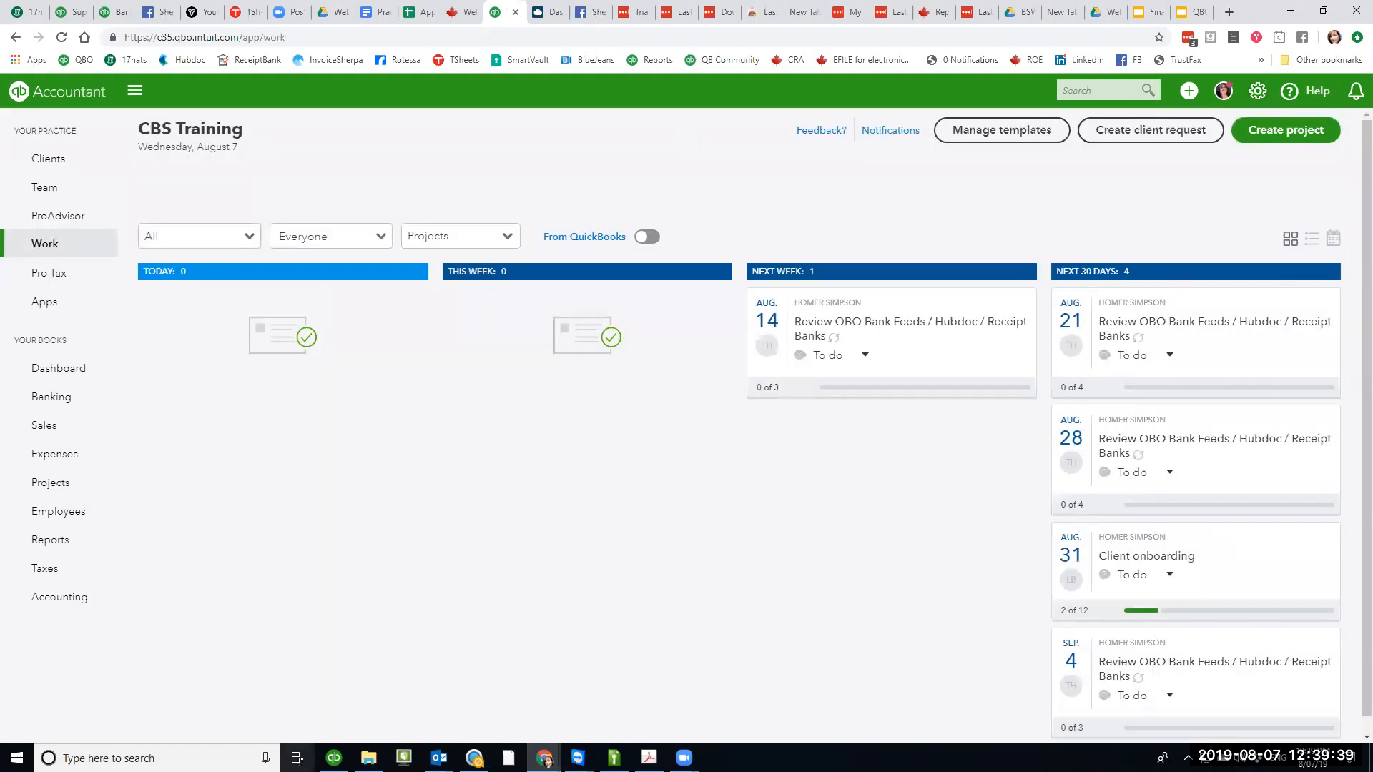
- Switch to the QuickBooks desktop app and open the Work board of the Cloud Bookkeeping Services firm
mouse_move(334, 757)
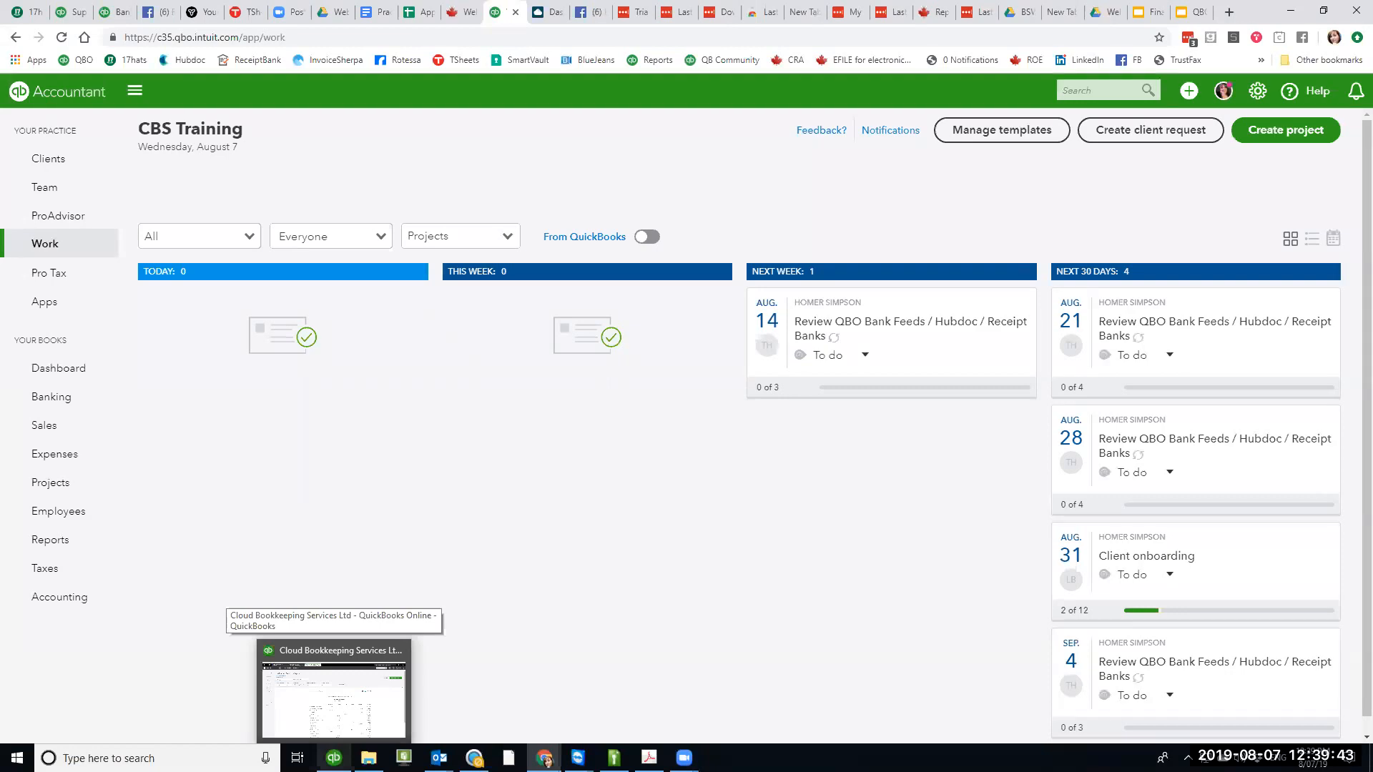
left_click(405, 720)
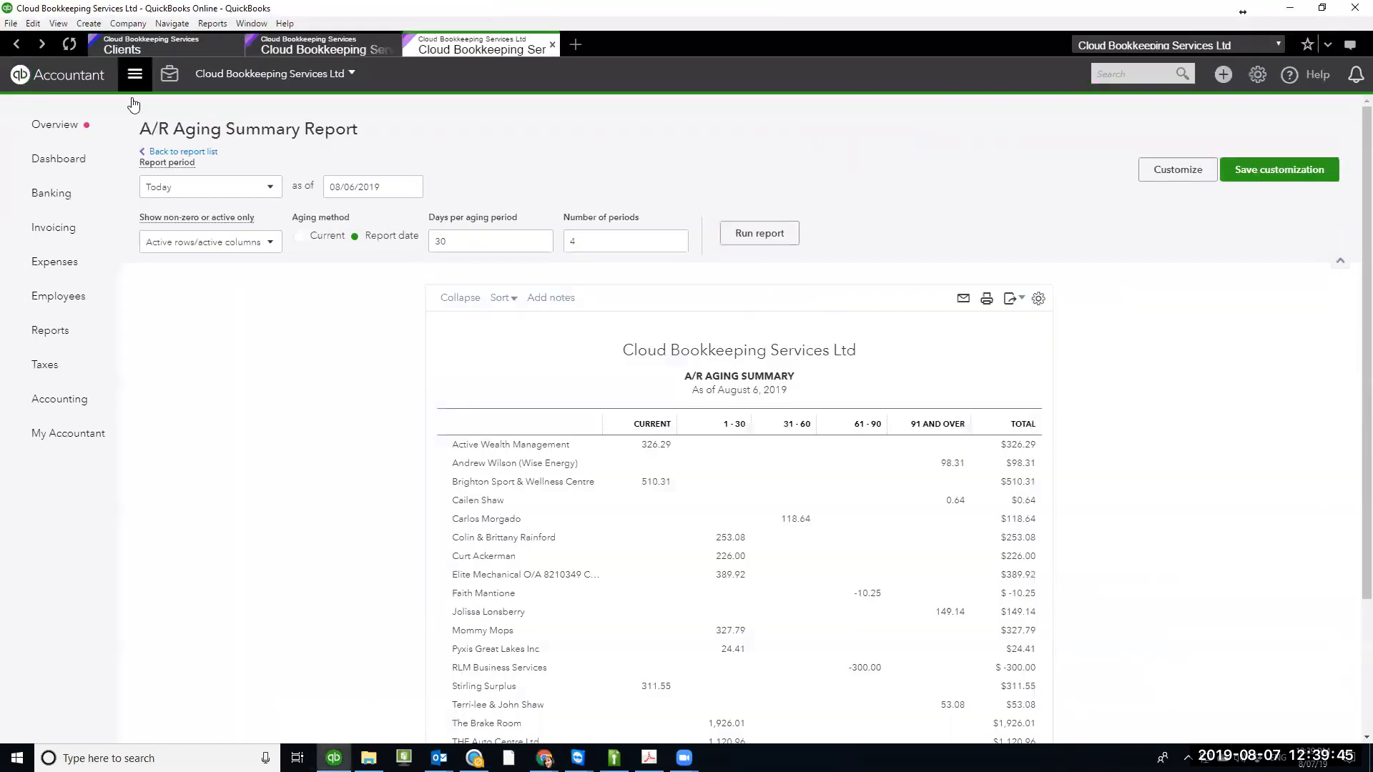
left_click(220, 39)
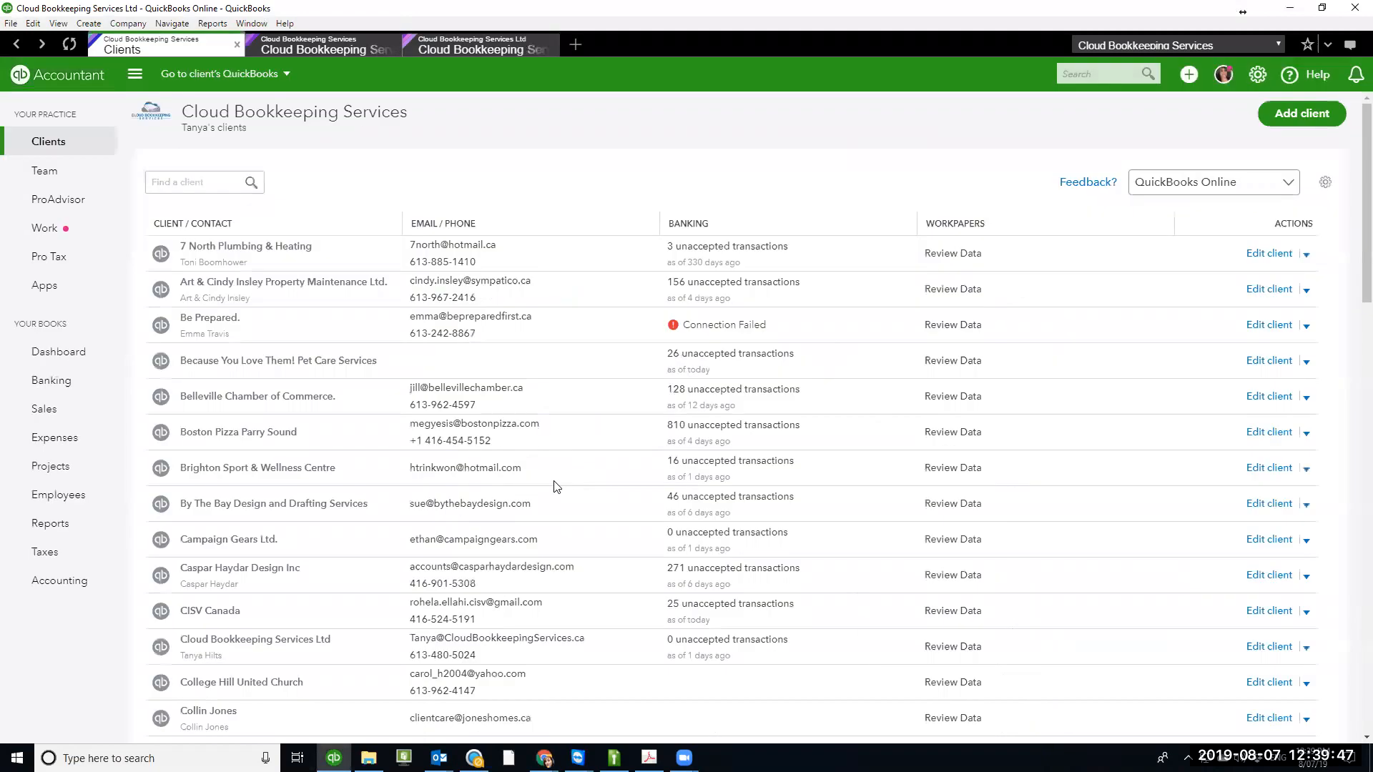
left_click(46, 230)
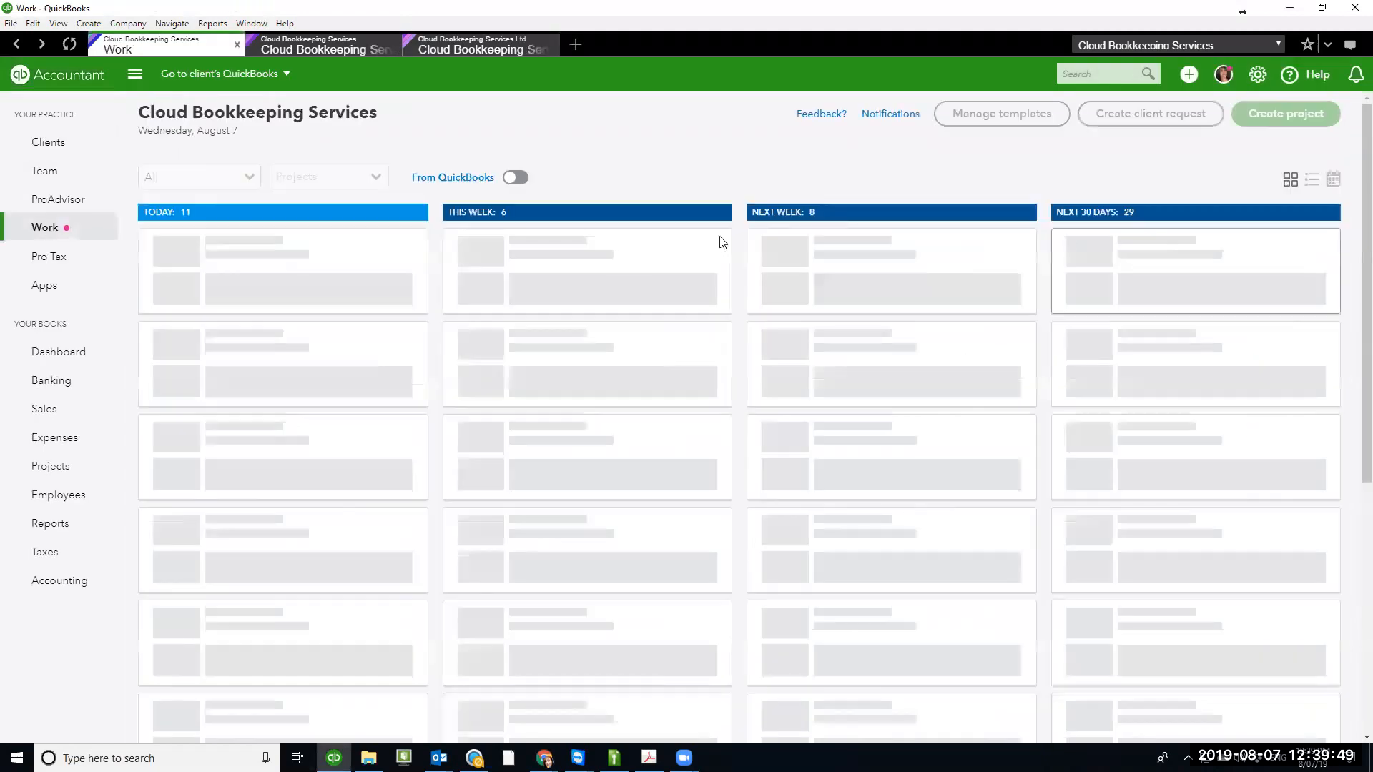
- Close and relaunch the QuickBooks desktop app in a maximized window, and open the firm's Work board
left_click(1352, 14)
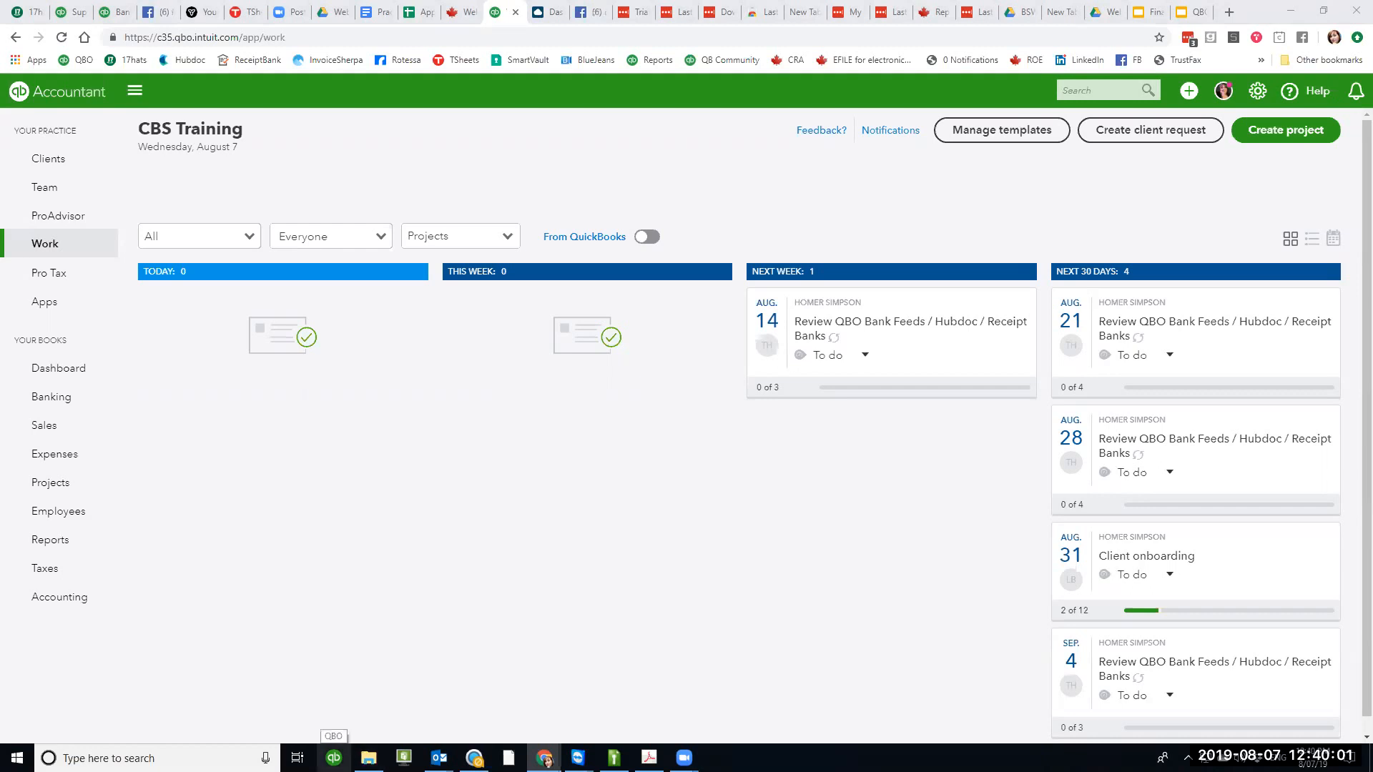
left_click(333, 758)
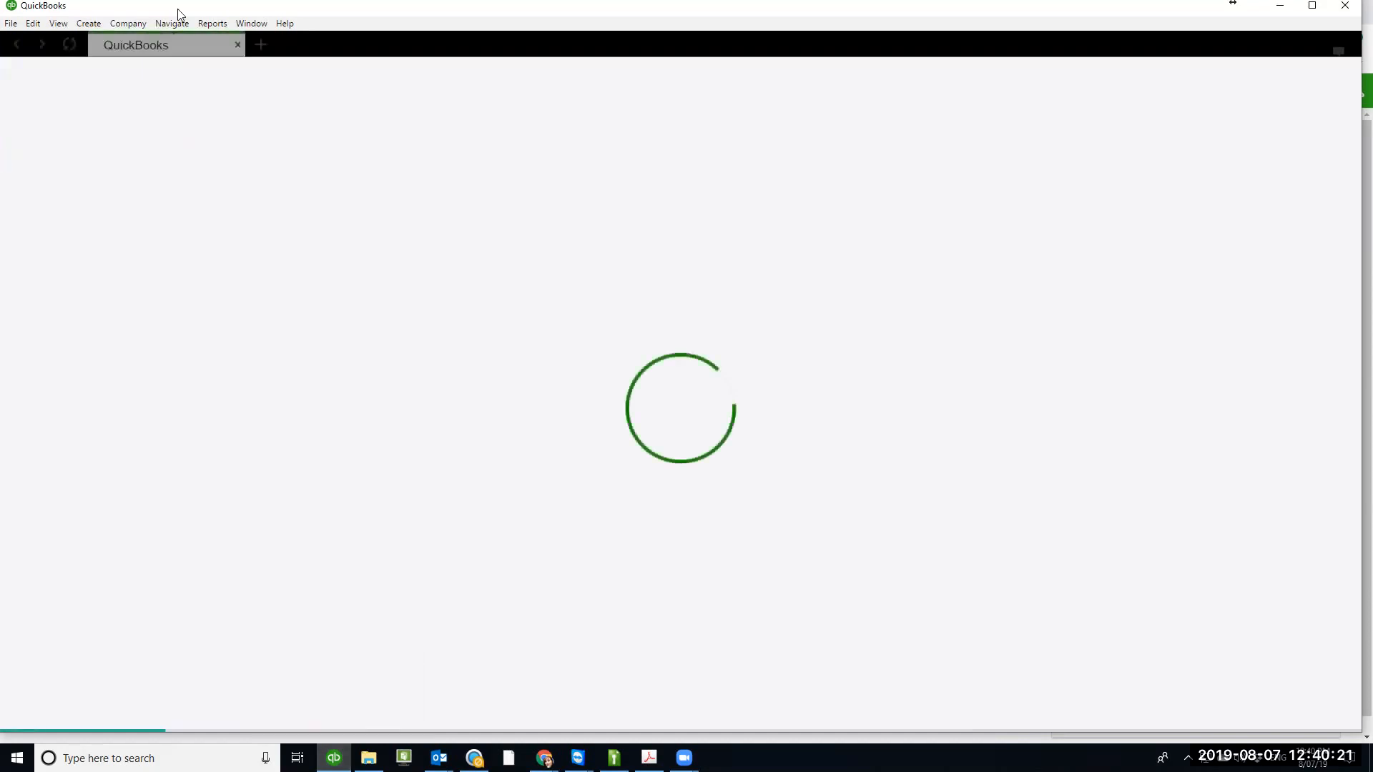
left_click(1313, 7)
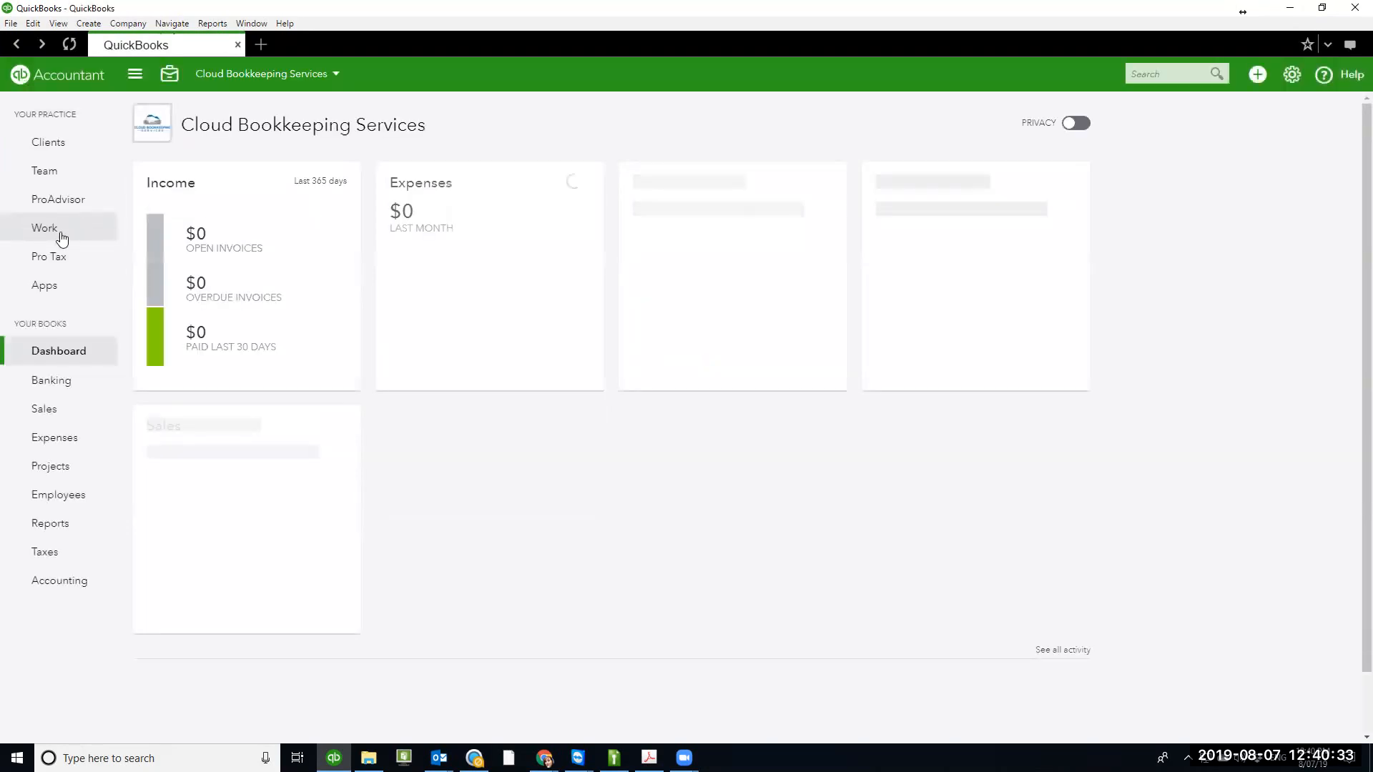
left_click(62, 236)
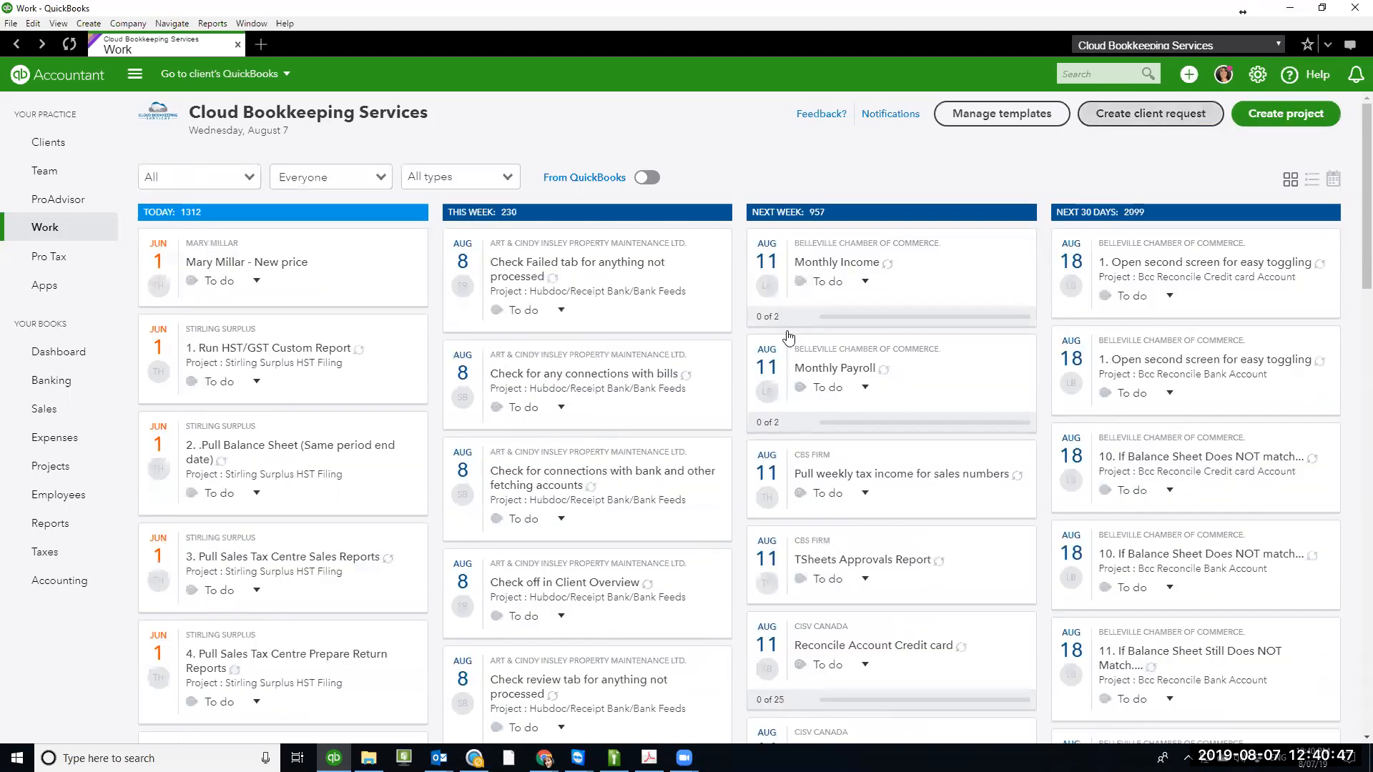
- Start a client request, enter a request name and choose an individual client from the client list
left_click(1188, 114)
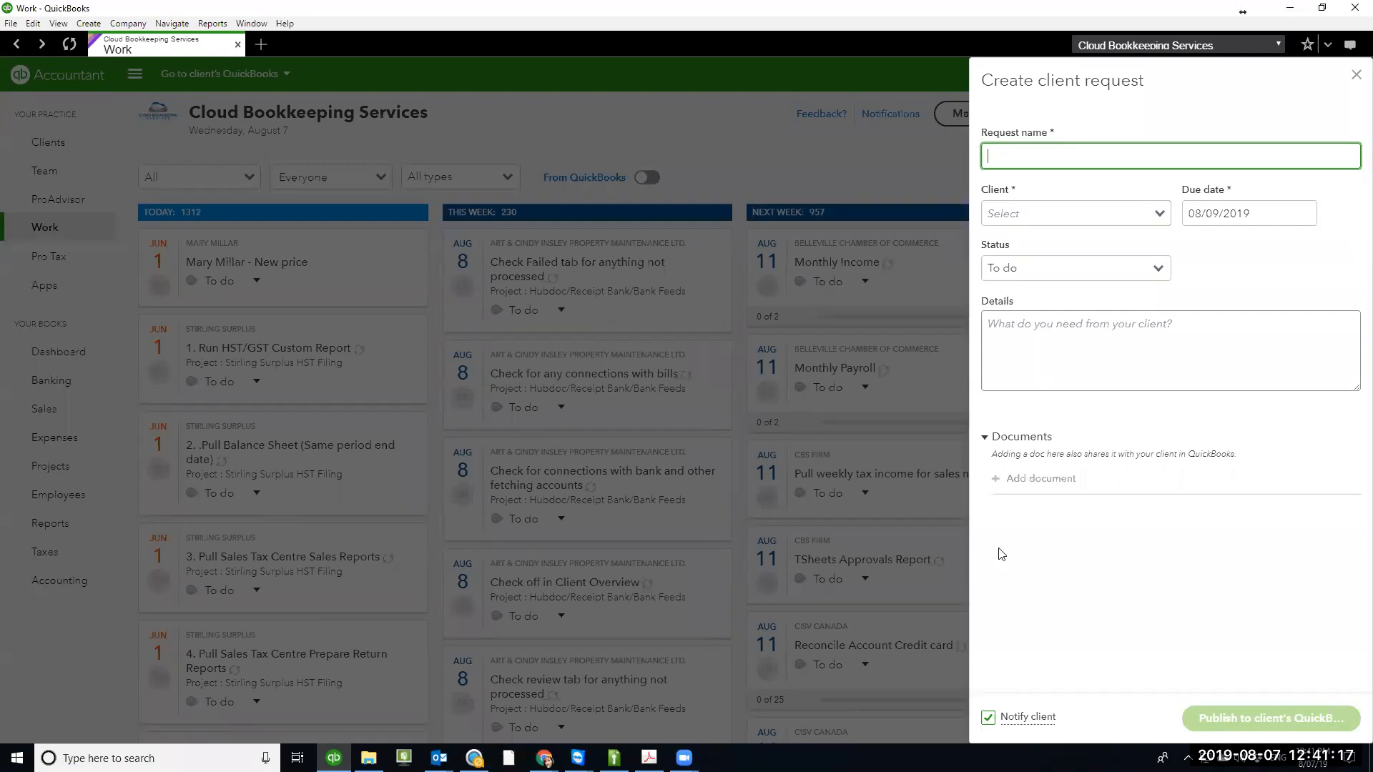
left_click(1013, 484)
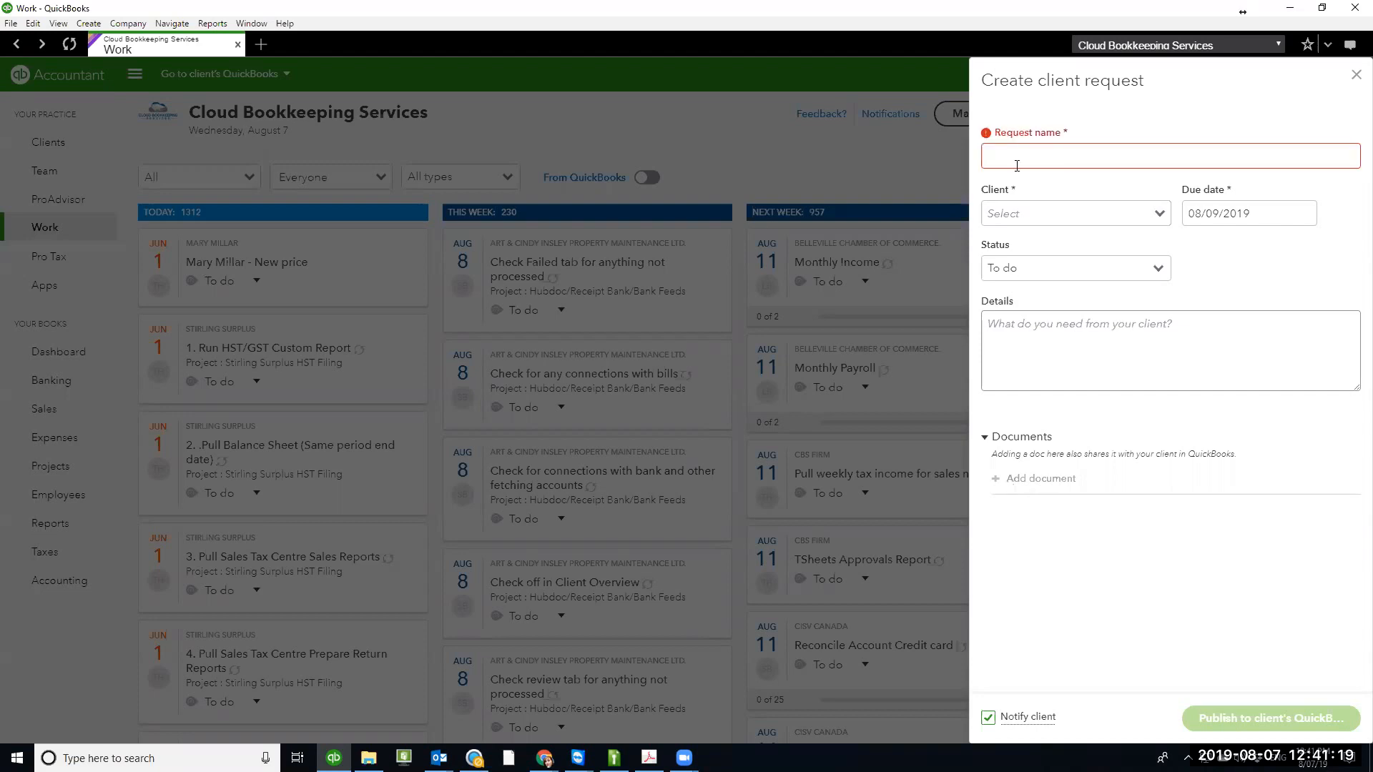
left_click(997, 156)
type("Mont")
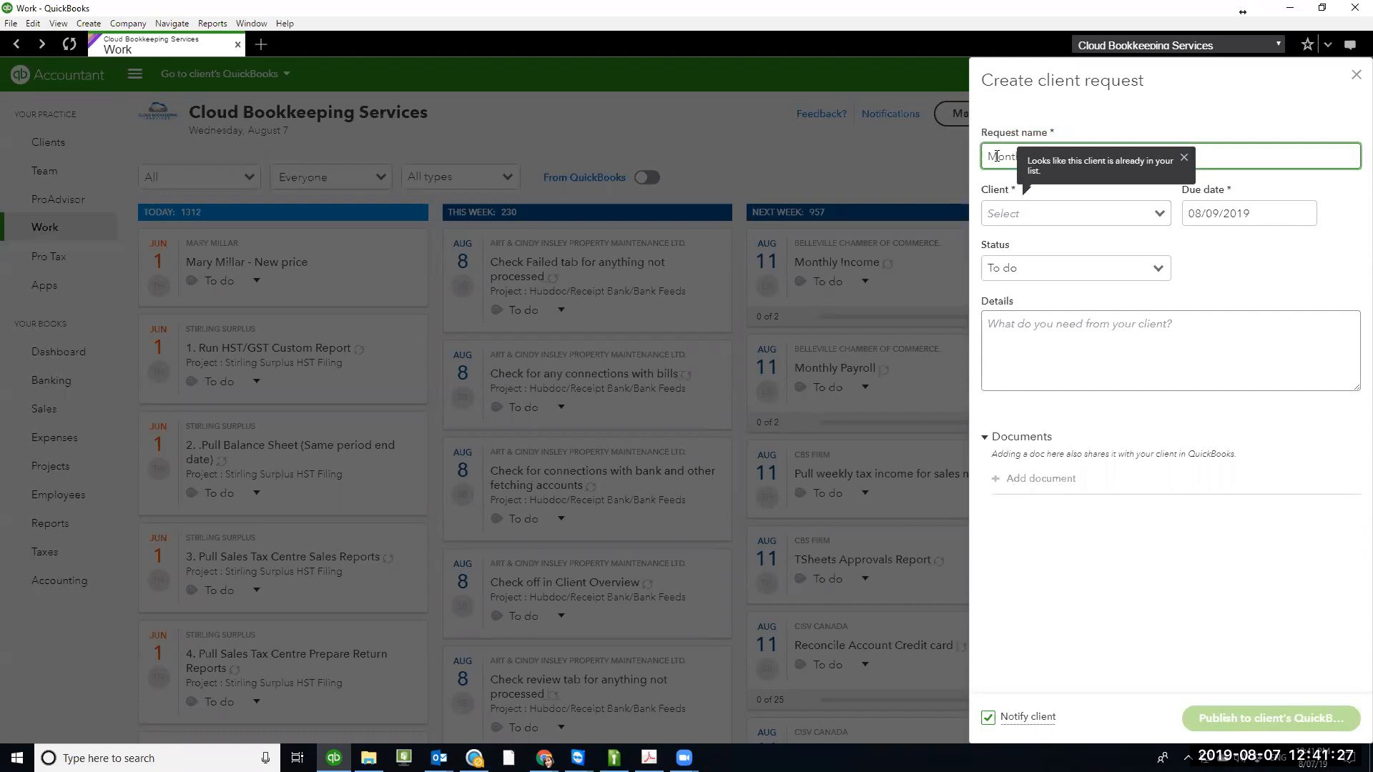
left_click(1159, 213)
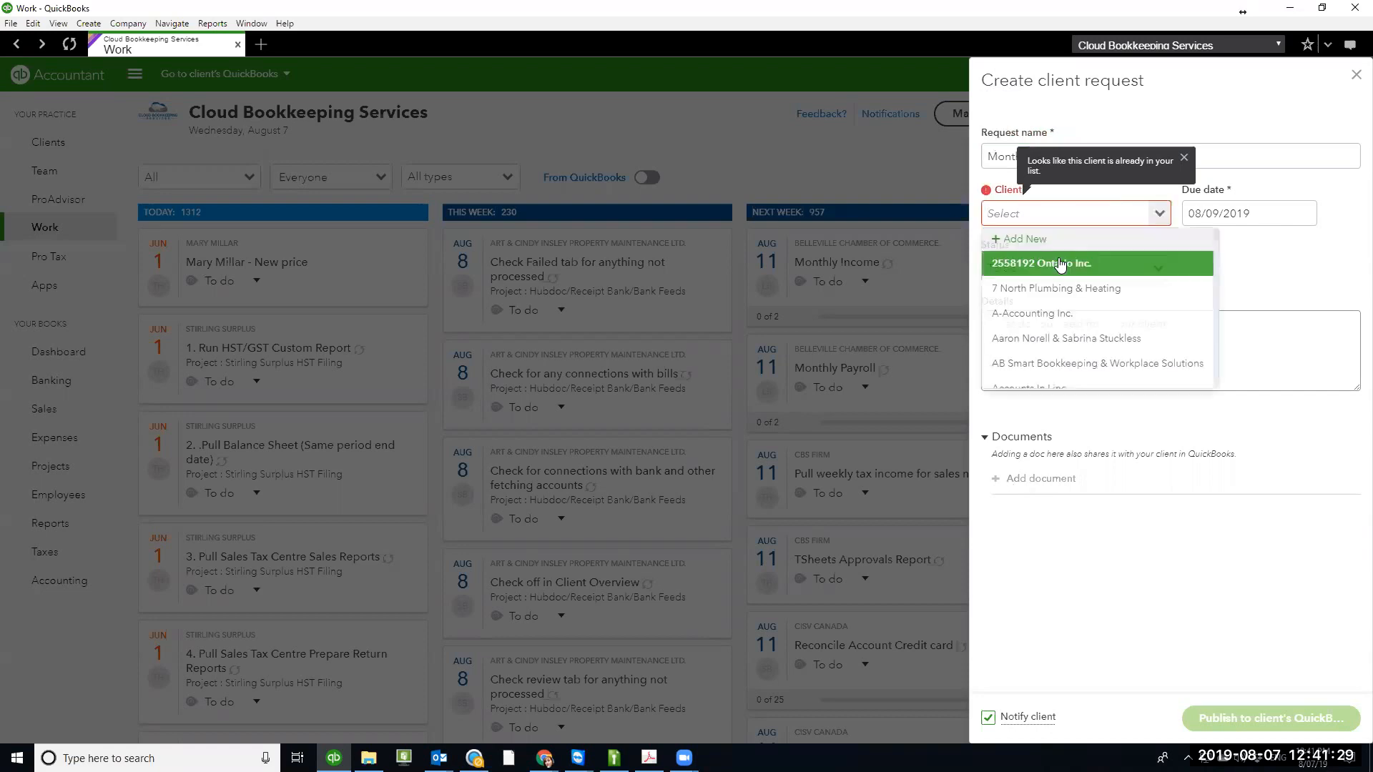
scroll(1056, 336, "down", 1)
left_click(1056, 336)
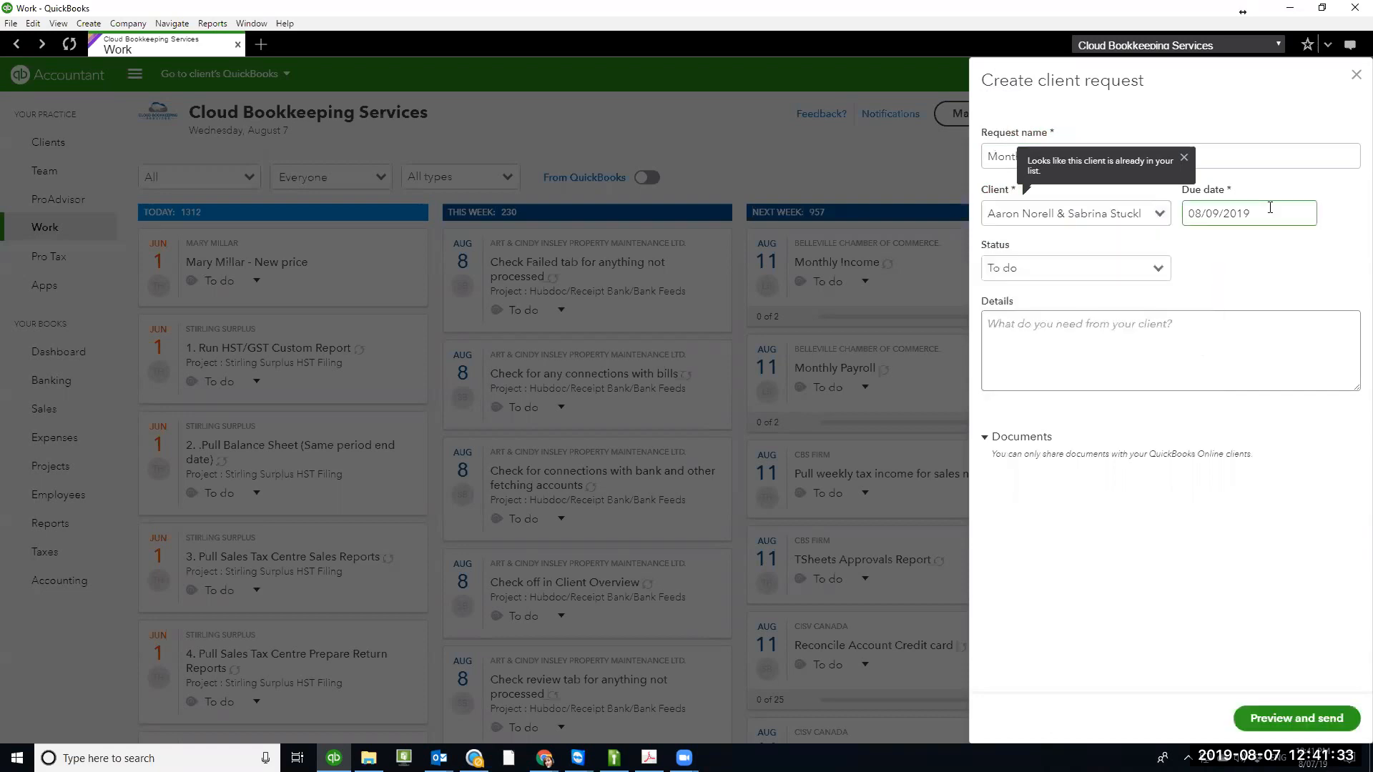
- Look over the client request's due date calendar, documents section and details field without changing them
left_click(1270, 212)
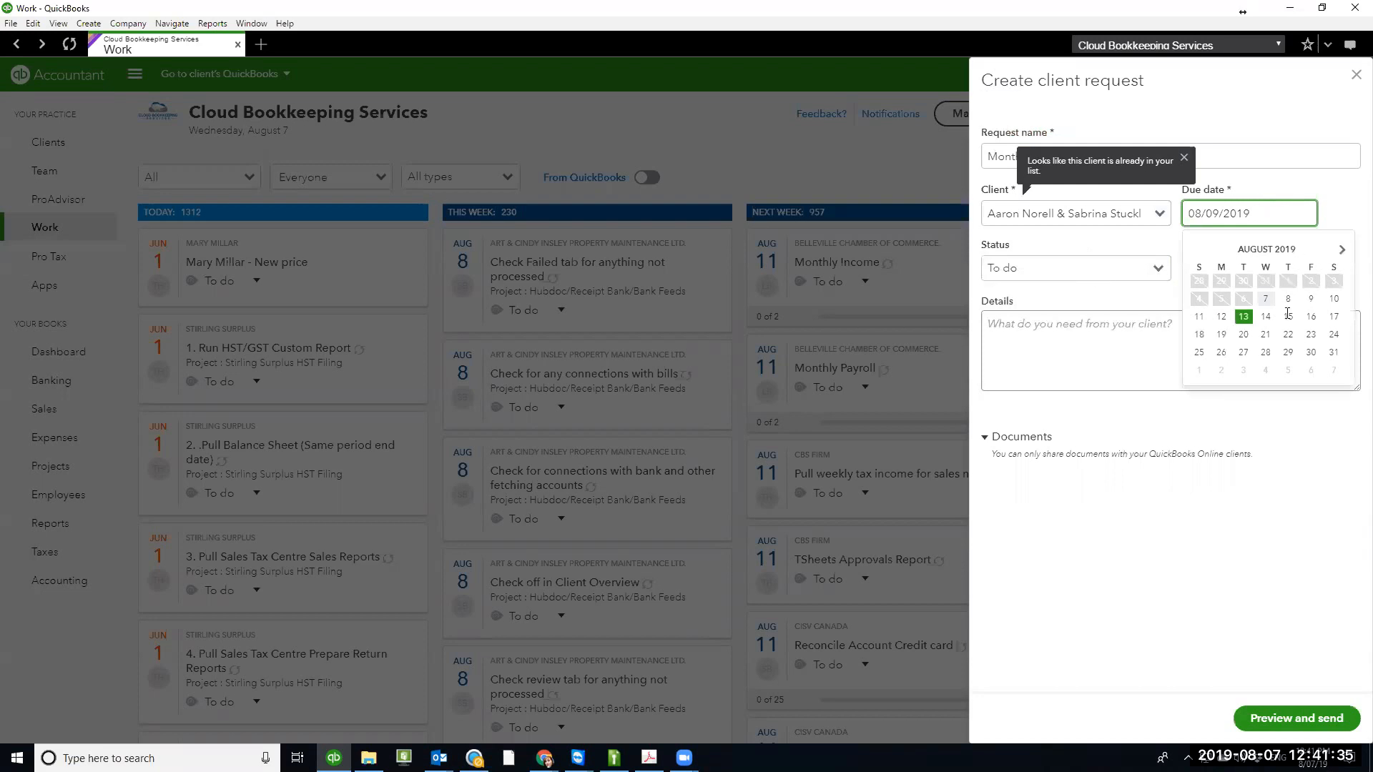
left_click(1120, 300)
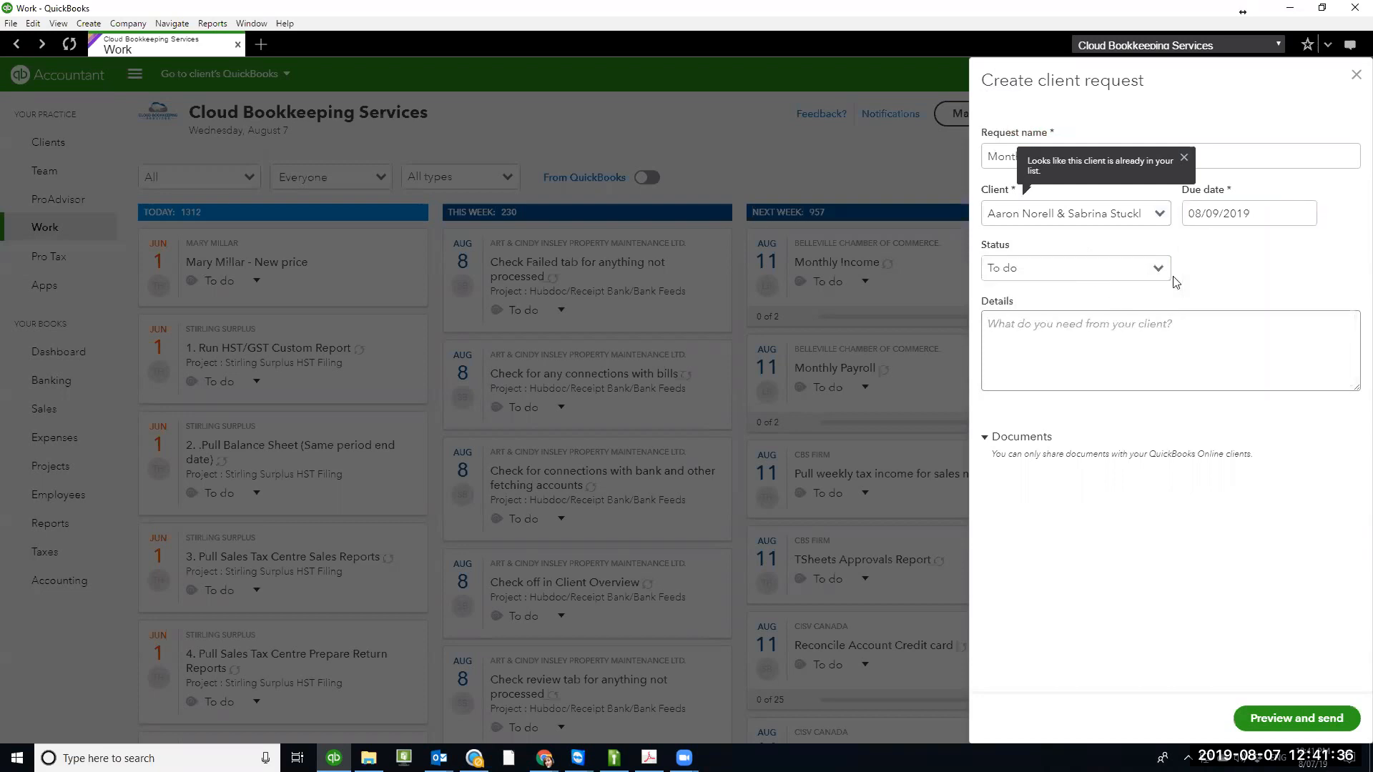
left_click(1003, 439)
left_click(1003, 439)
left_click(1042, 327)
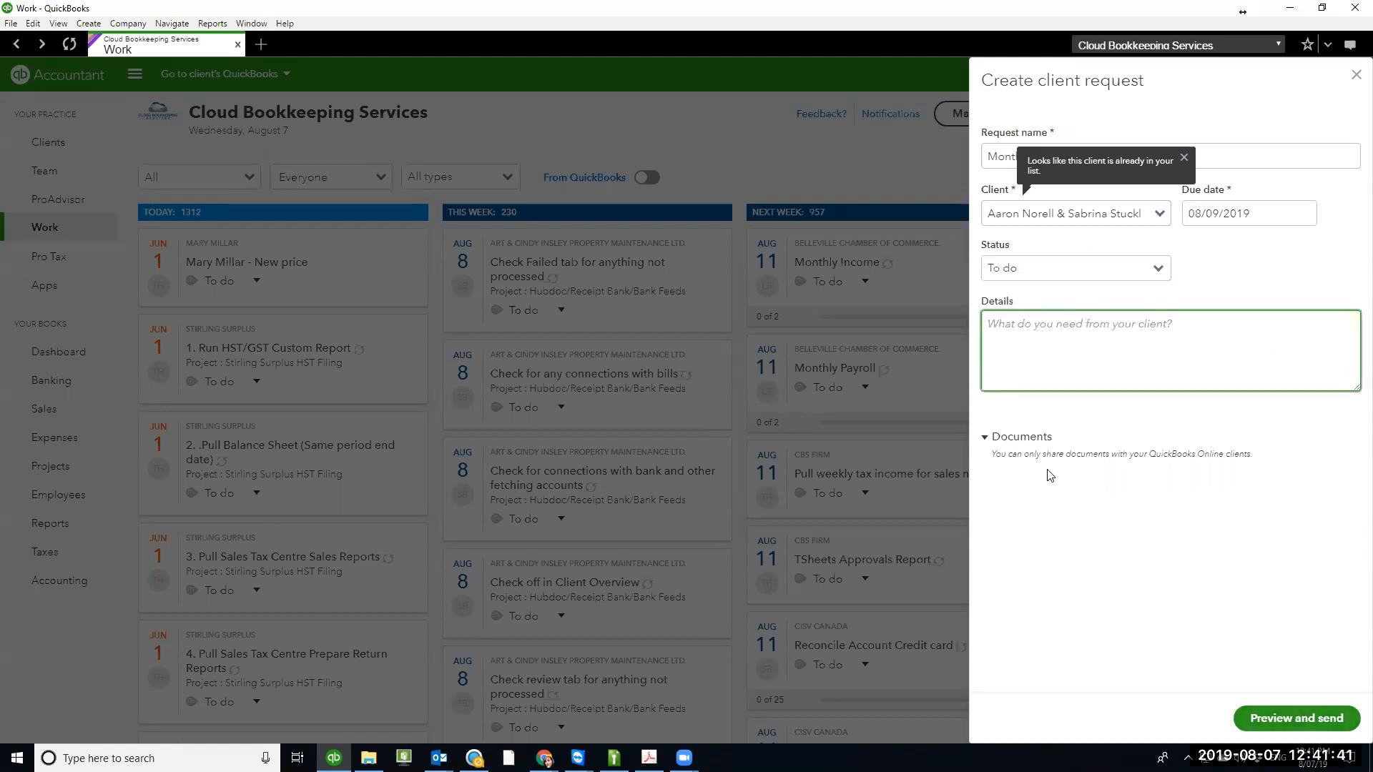
- Search the request's client list for "art" and set the client to Patenaude FSD Martial Arts Belleville-1
left_click(1159, 213)
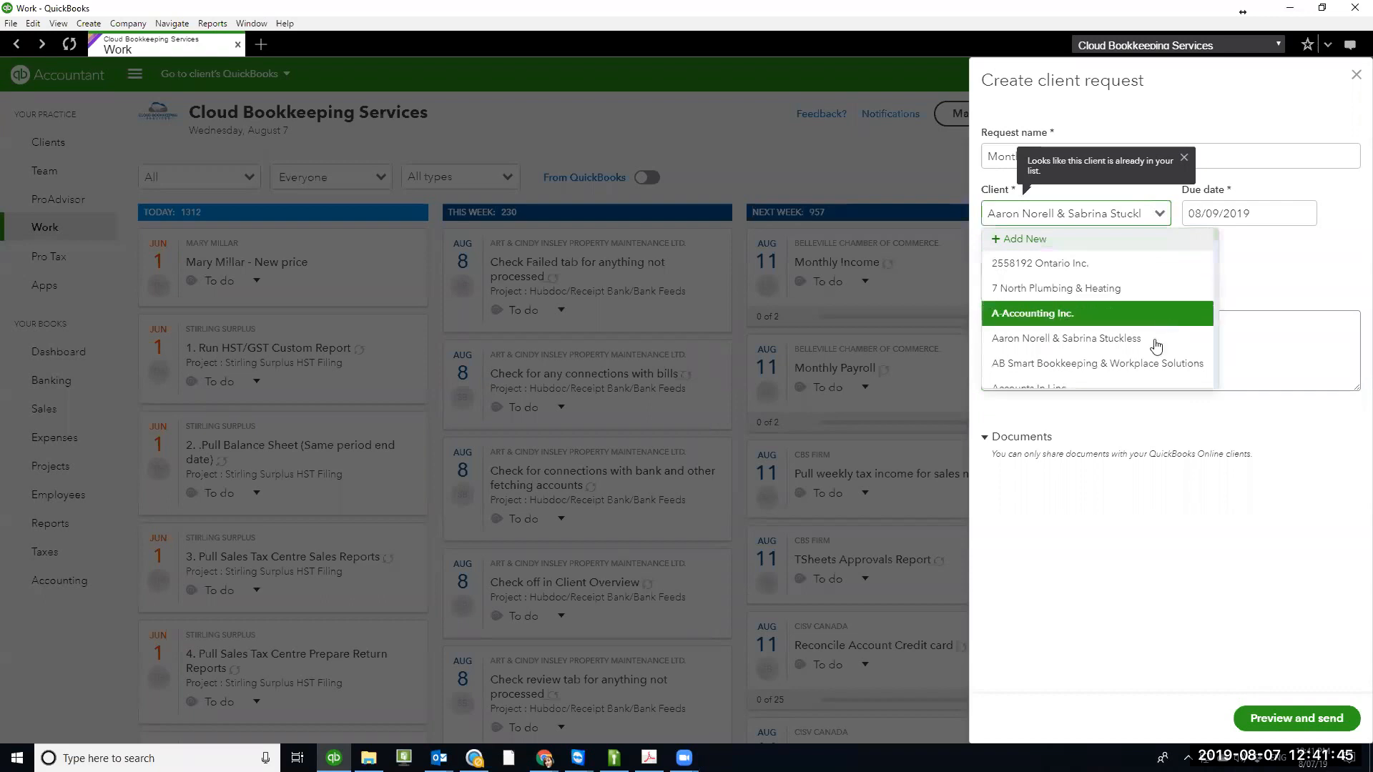
scroll(1156, 347, "down", 10)
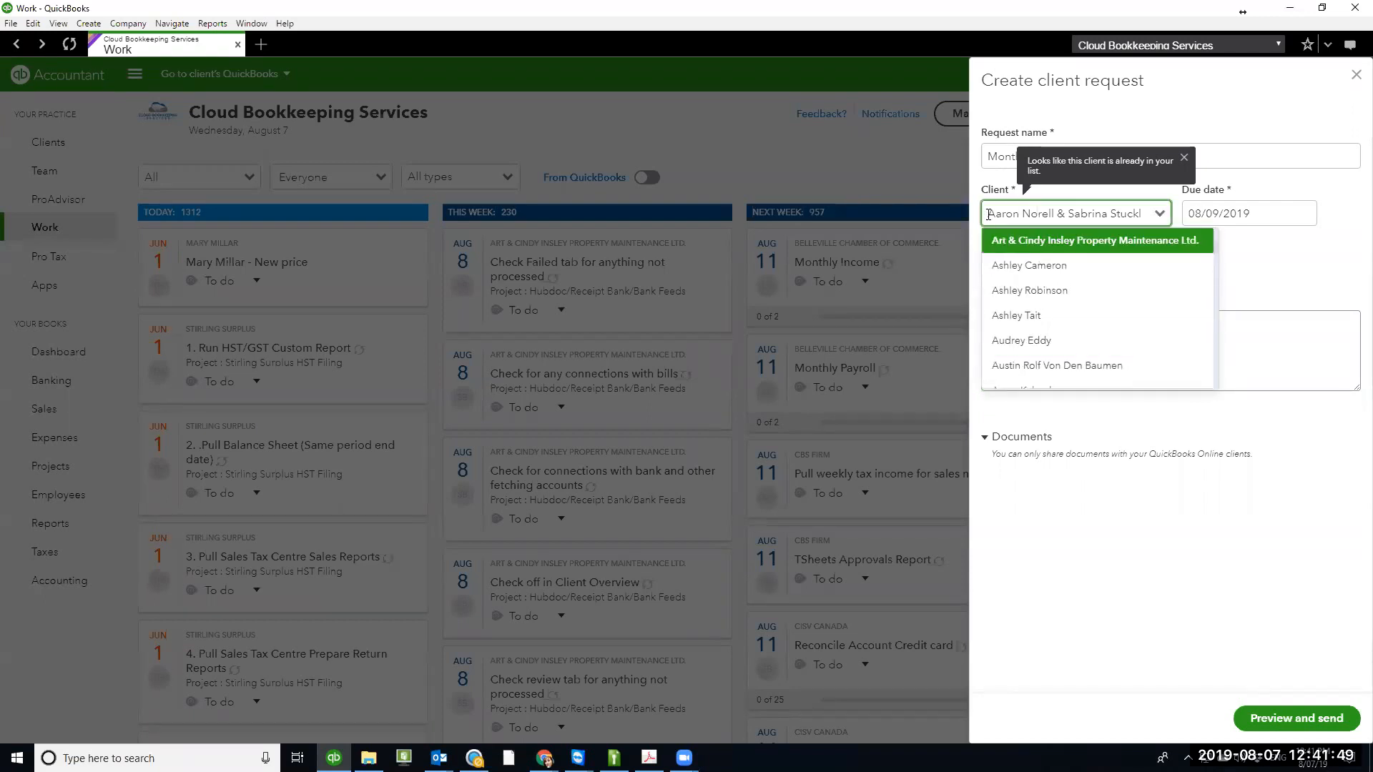
key("ctrl+a")
key("BackSpace")
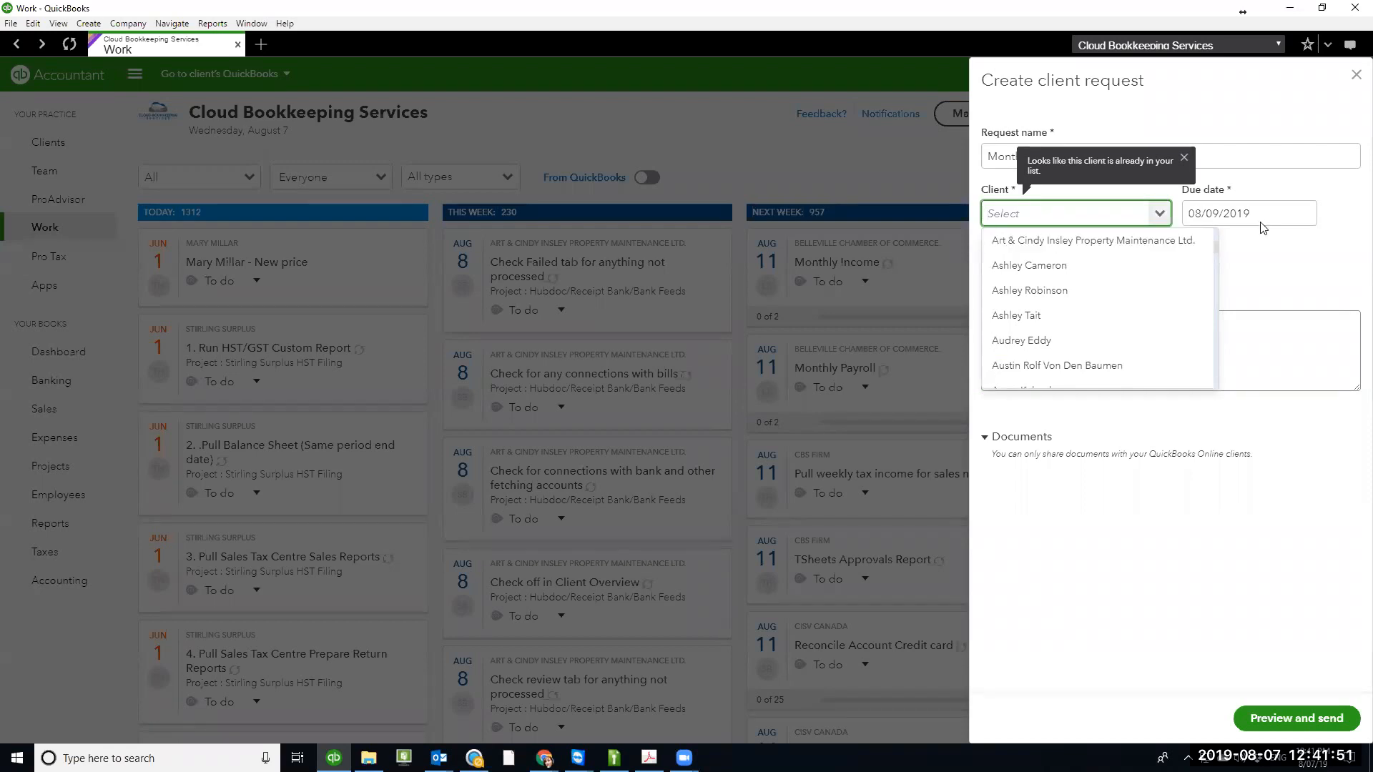
type("art")
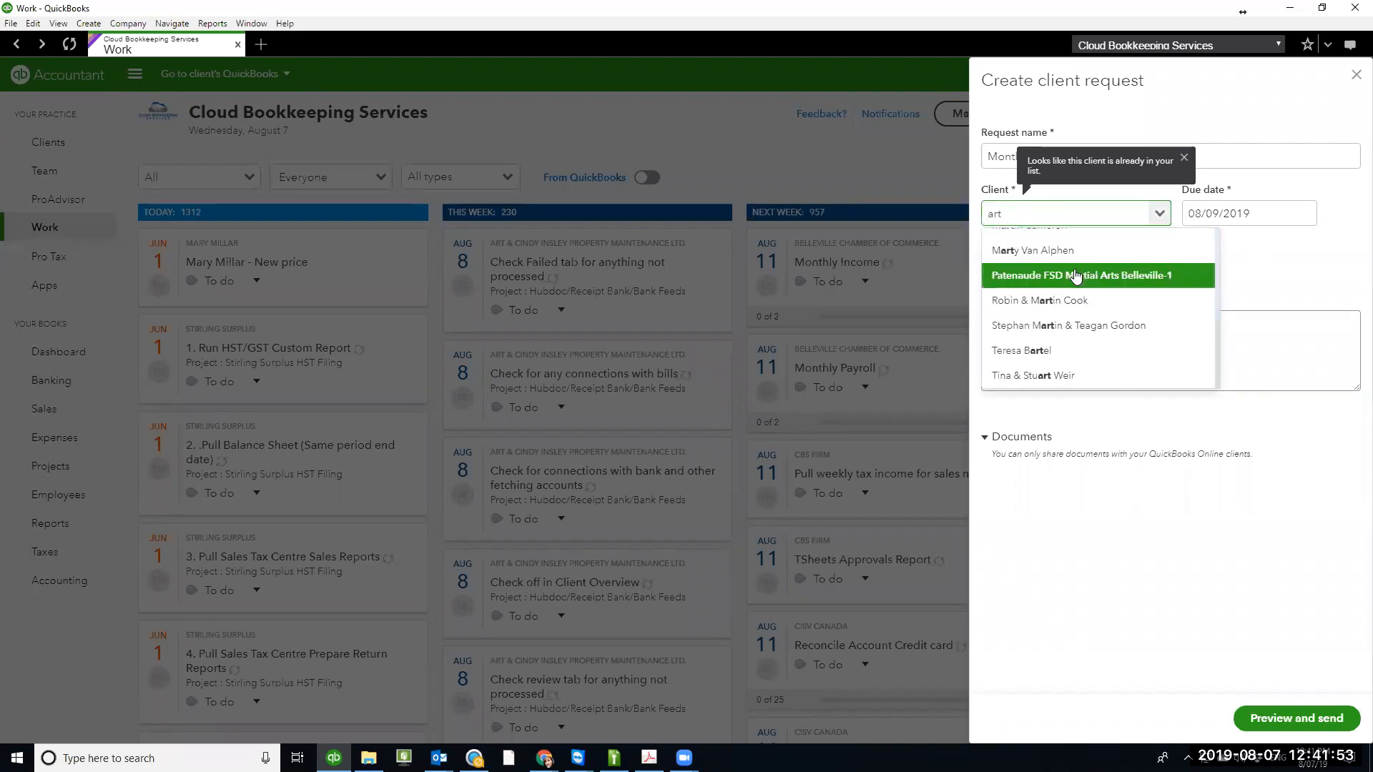
key("Return")
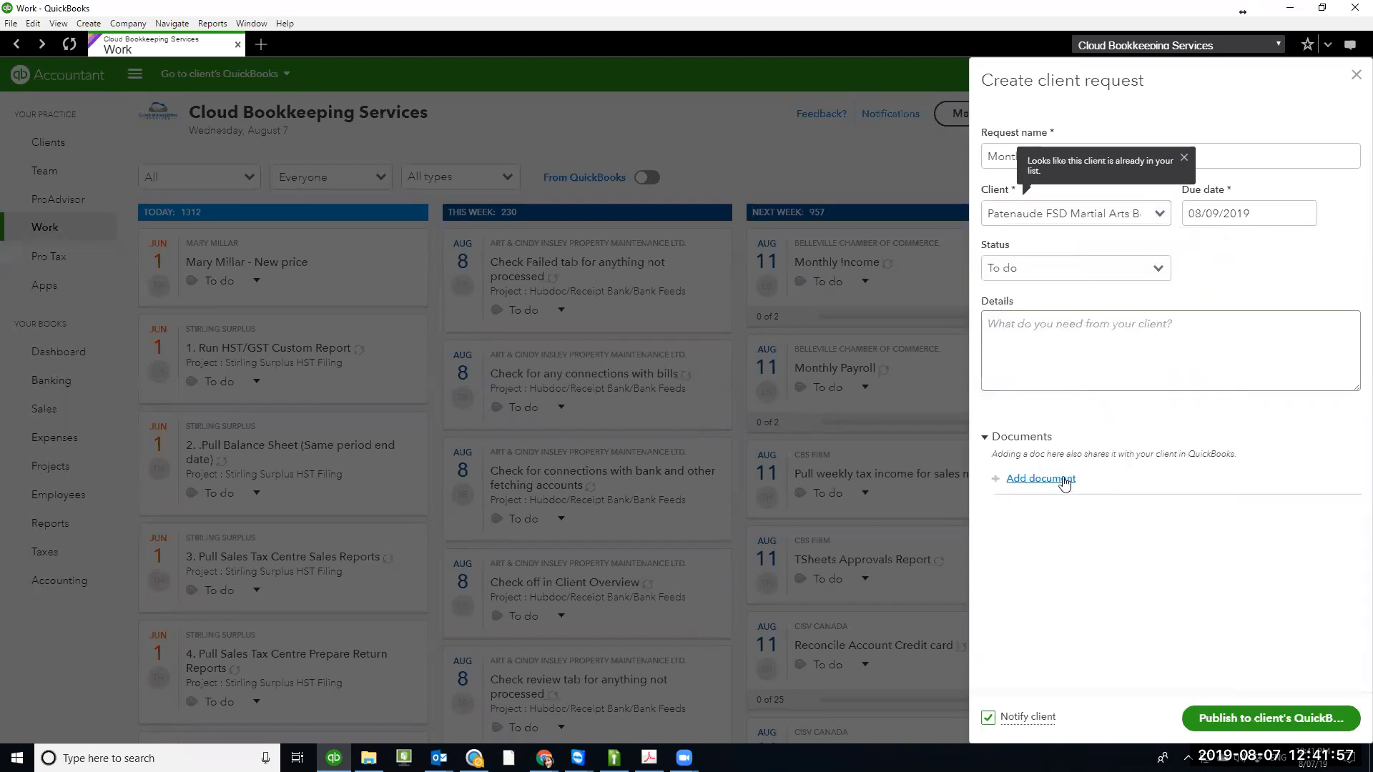
- Check the request's details field and status options, and close the client request without publishing it
left_click(1065, 372)
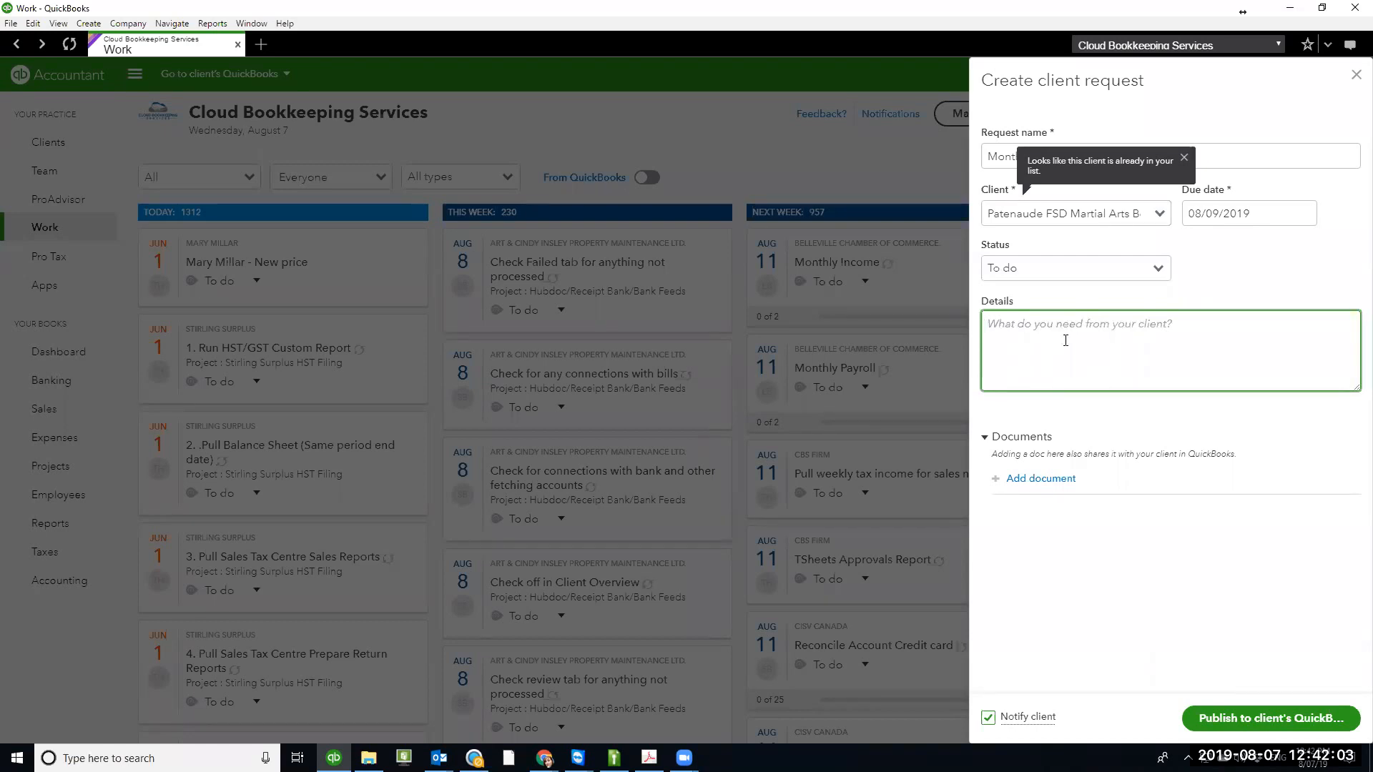
left_click(1159, 270)
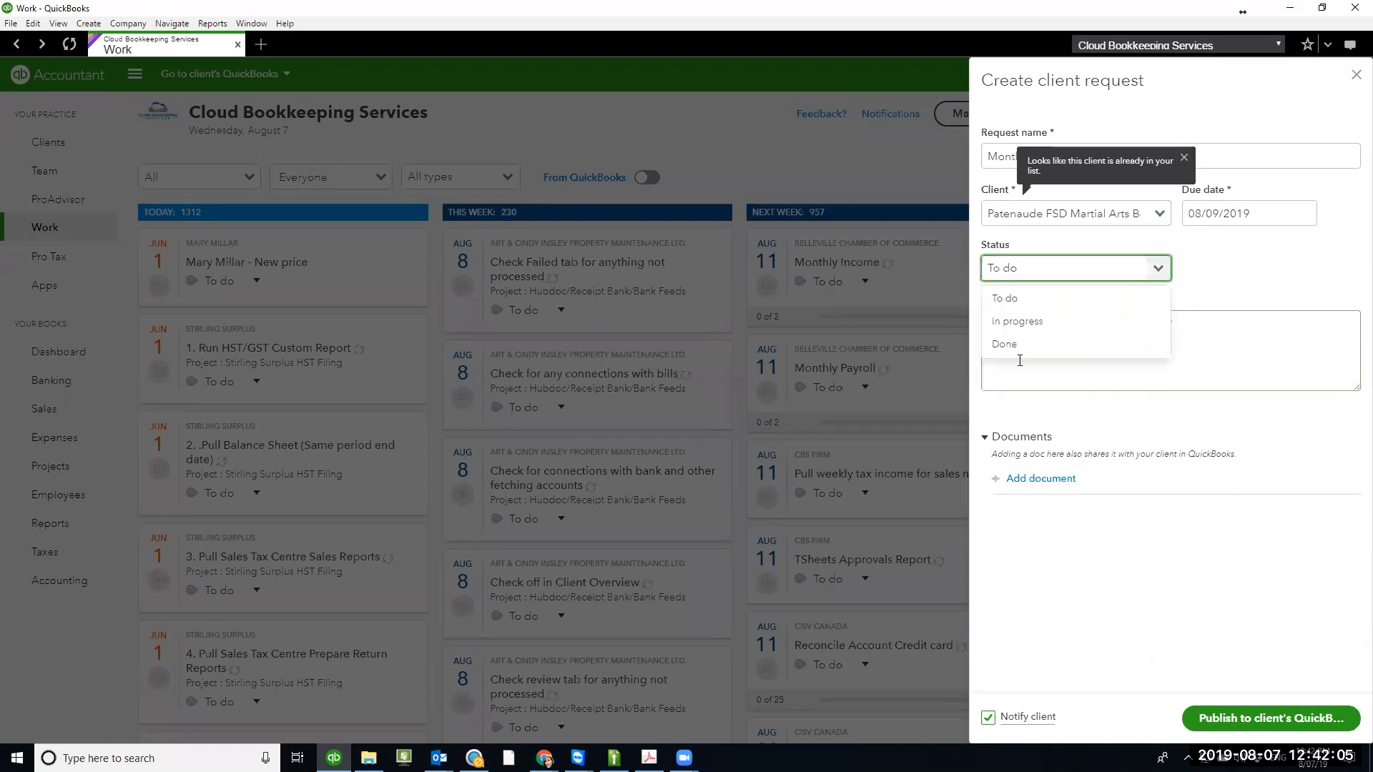
left_click(1313, 279)
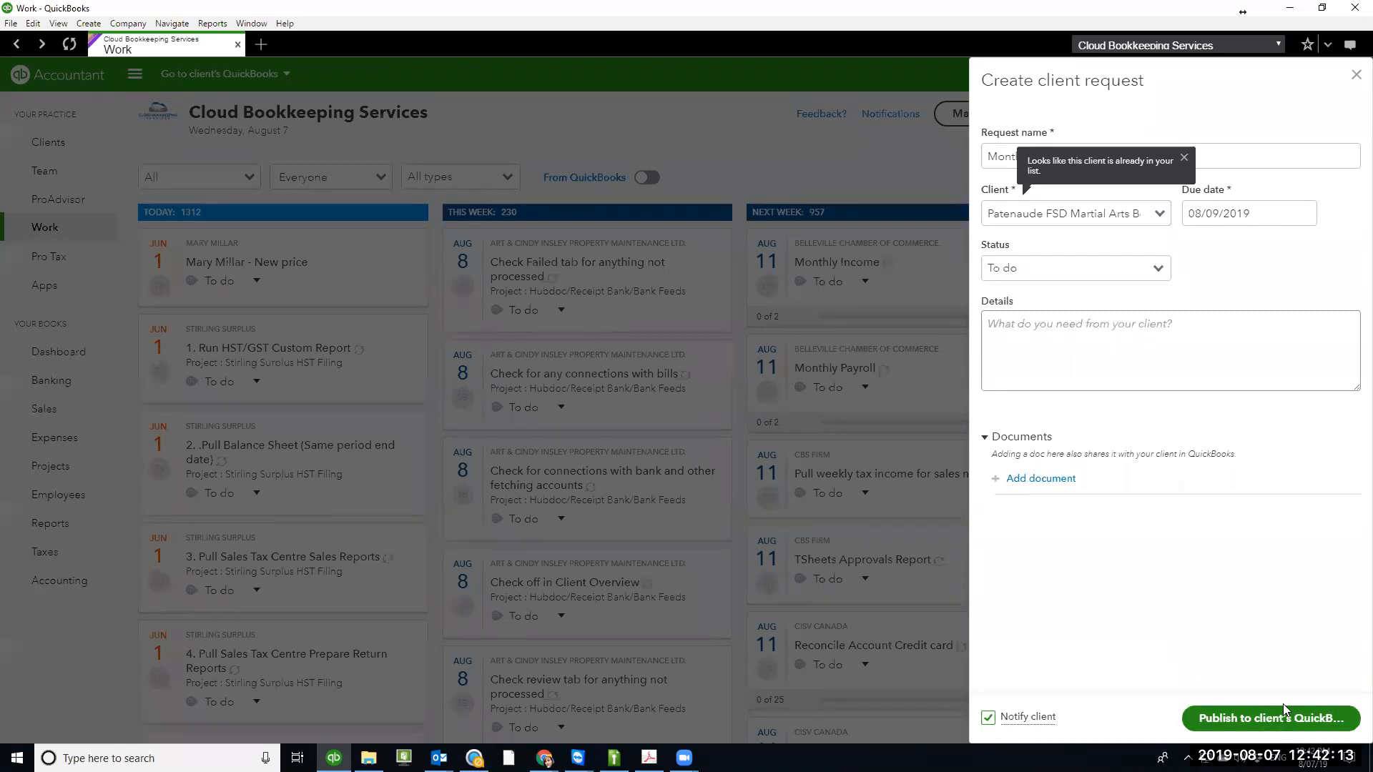
left_click(1355, 78)
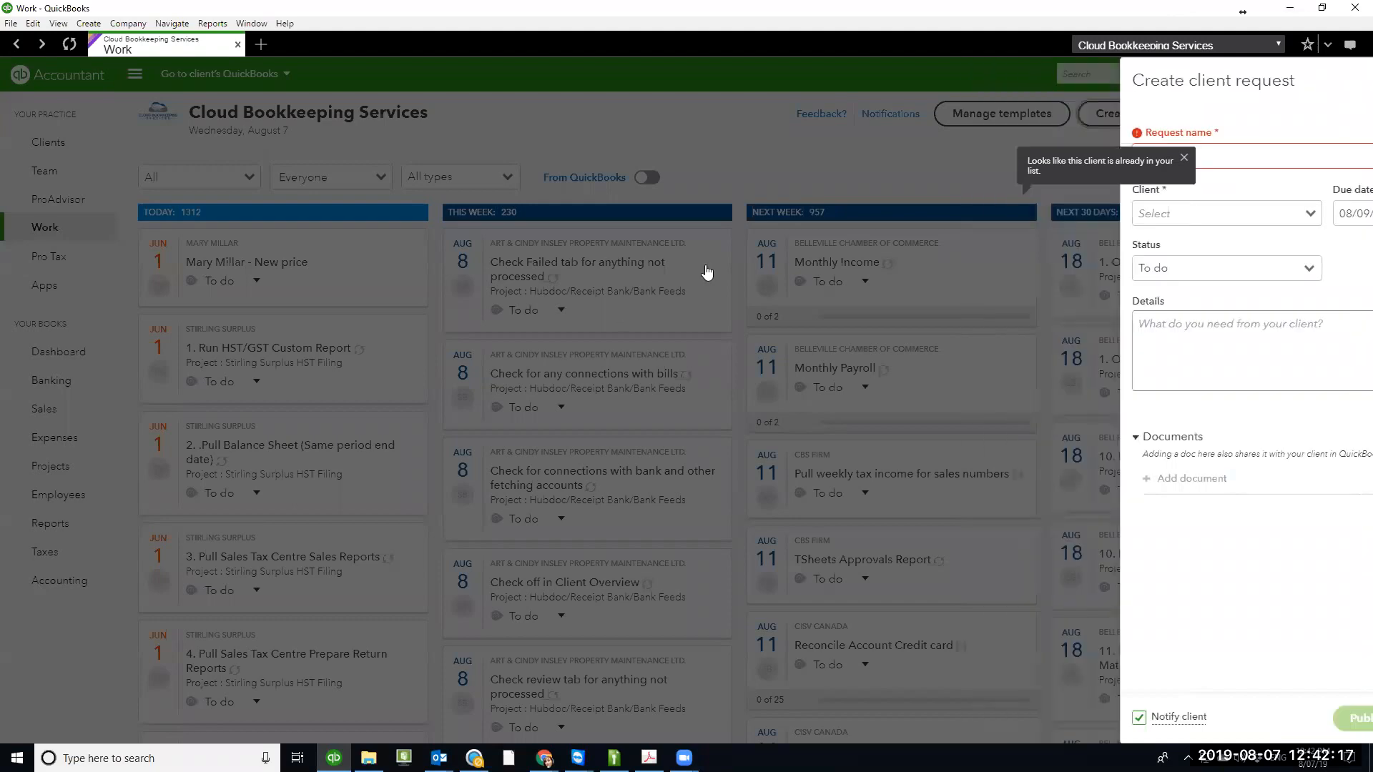
- Filter the firm's Work board to items assigned to Me and of type Projects
scroll(655, 494, "down", 5)
scroll(298, 348, "up", 5)
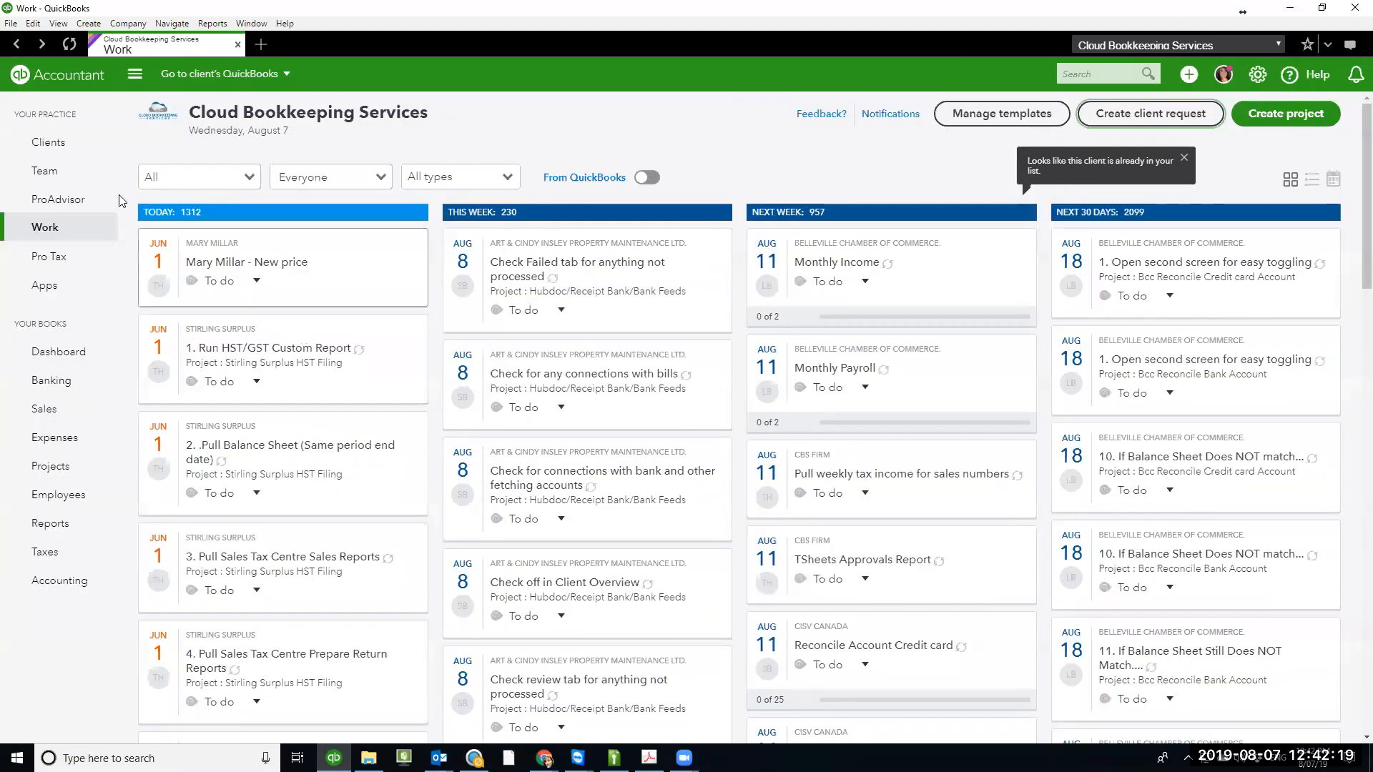
scroll(578, 343, "down", 8)
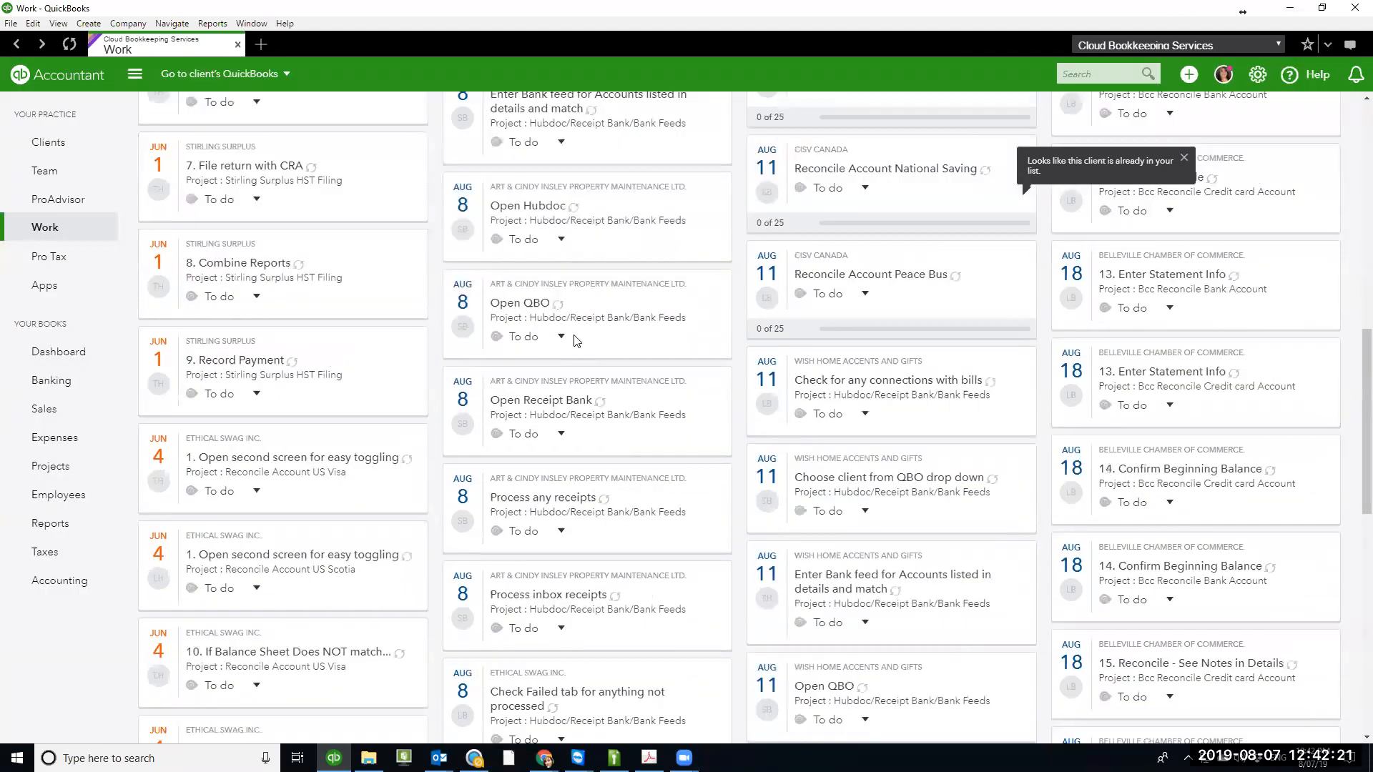
scroll(294, 386, "down", 5)
scroll(1180, 467, "down", 10)
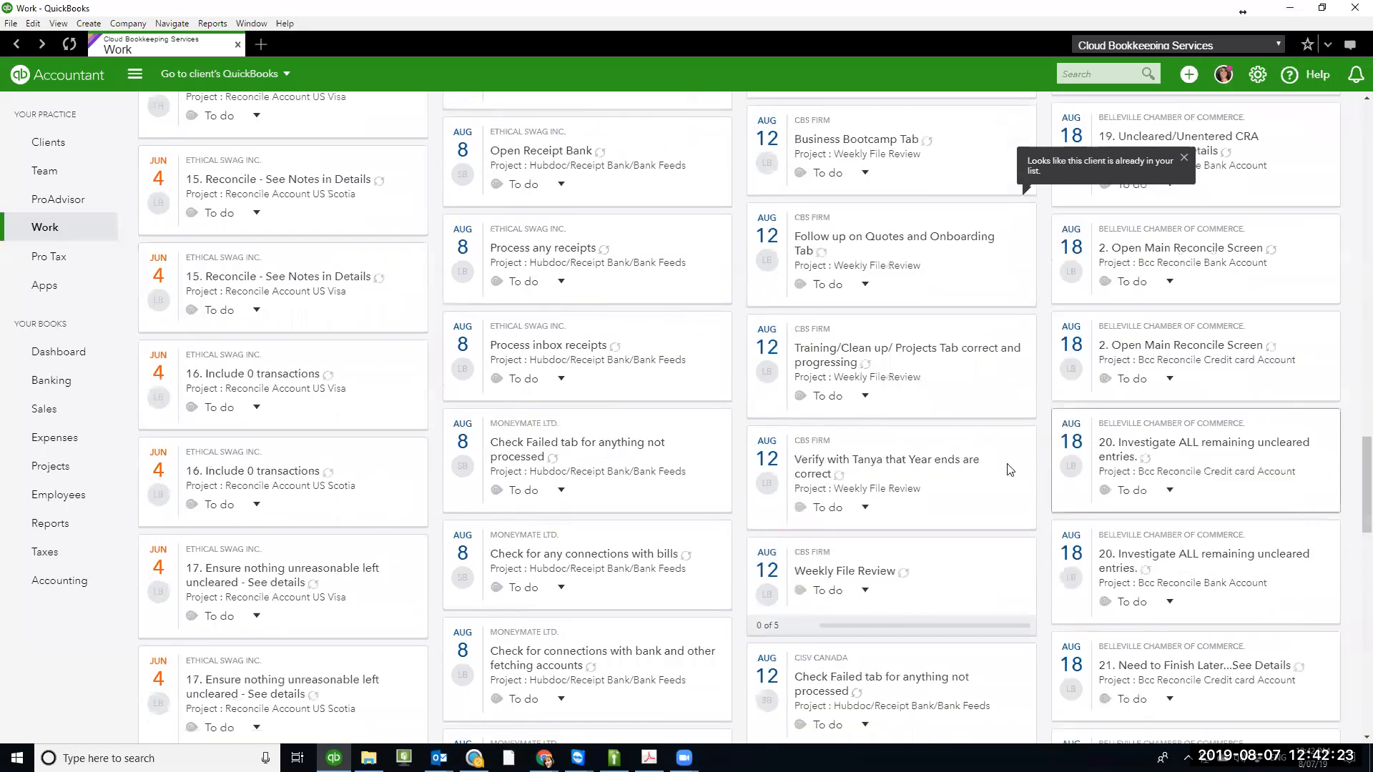
scroll(1180, 551, "up", 15)
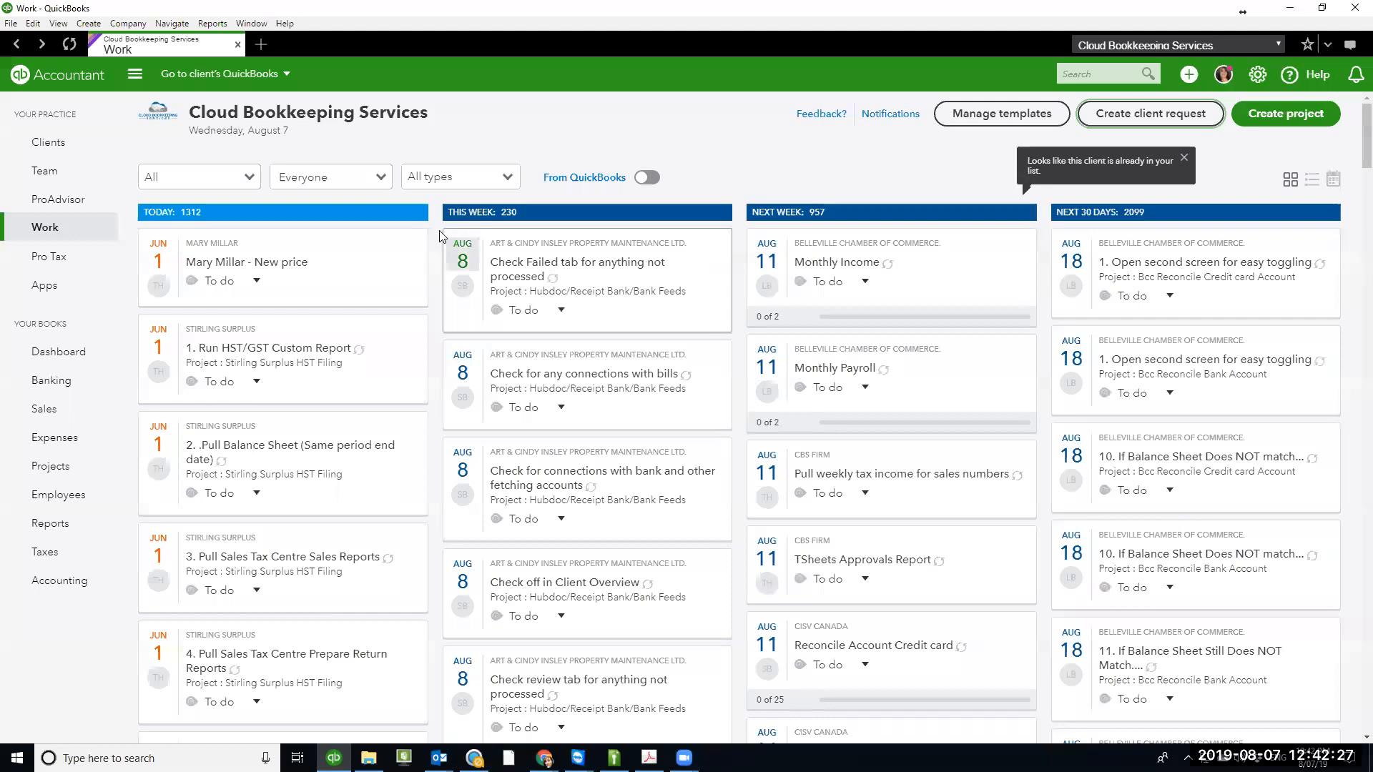
left_click(380, 179)
left_click(313, 228)
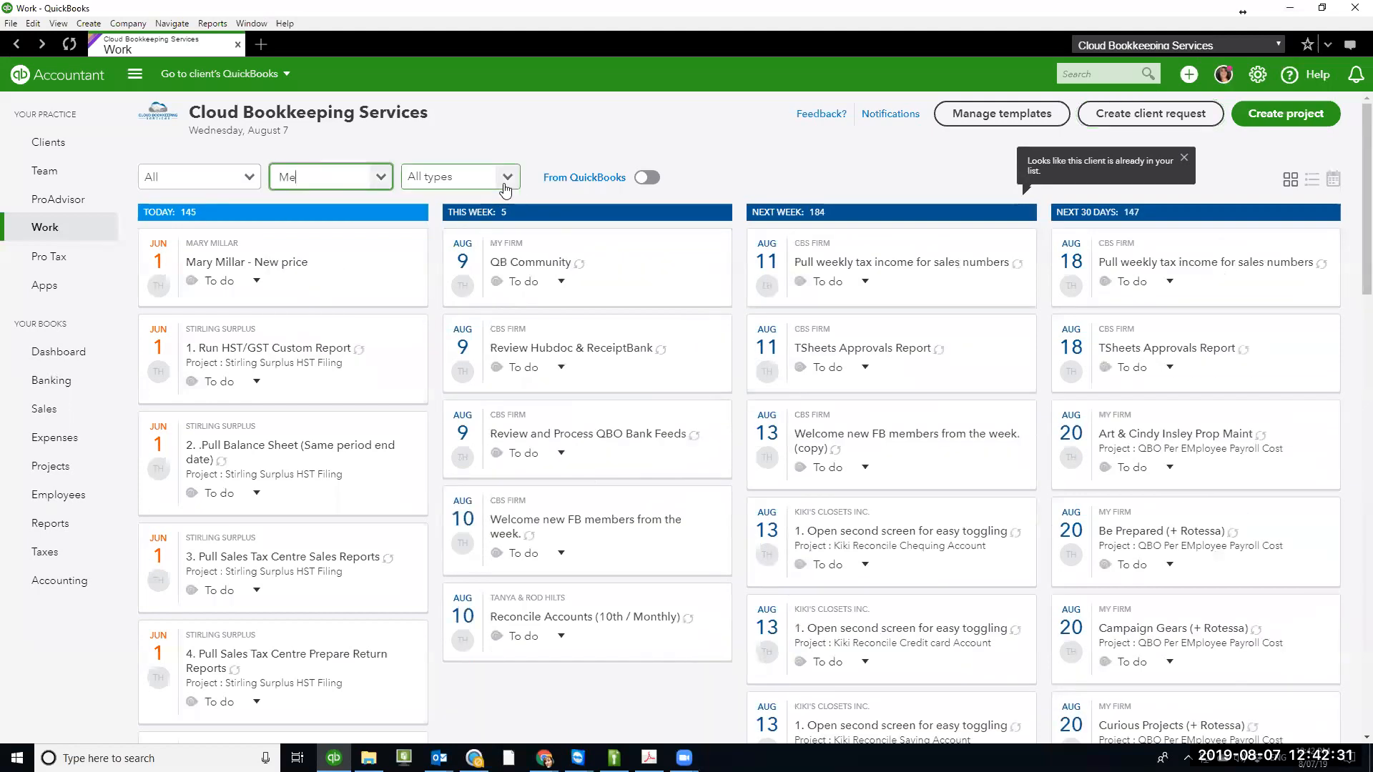
left_click(506, 178)
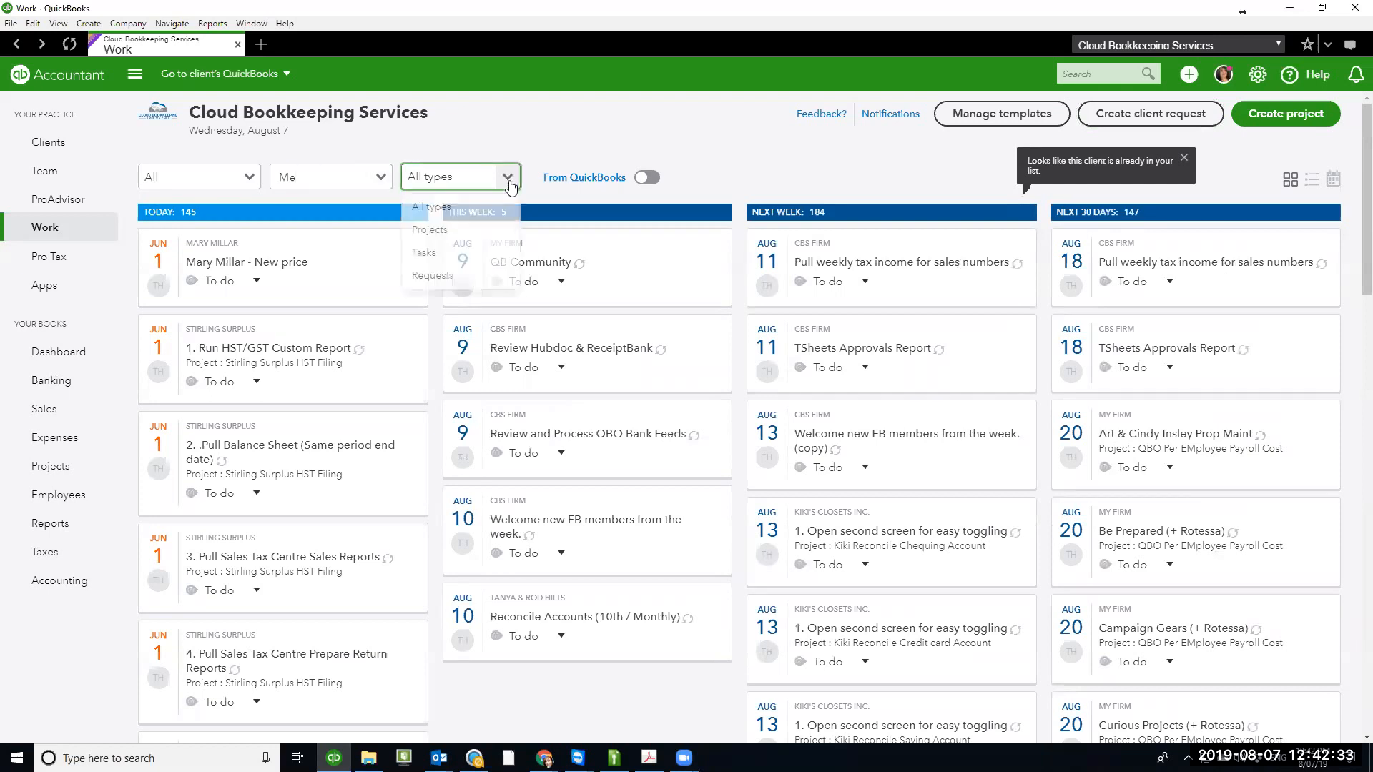
left_click(440, 231)
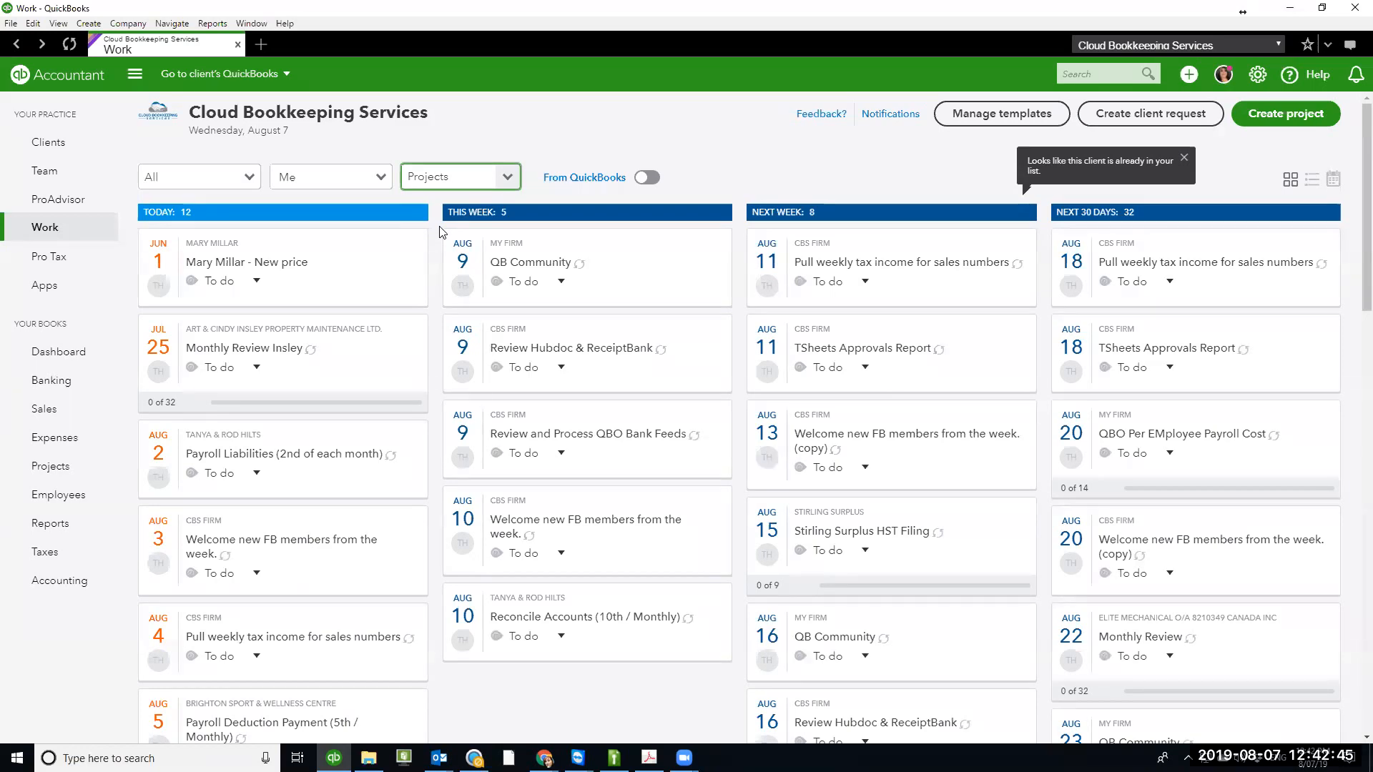
- Examine the filtered projects across the Today, This Week, Next Week and Next 30 Days columns
scroll(300, 579, "down", 1)
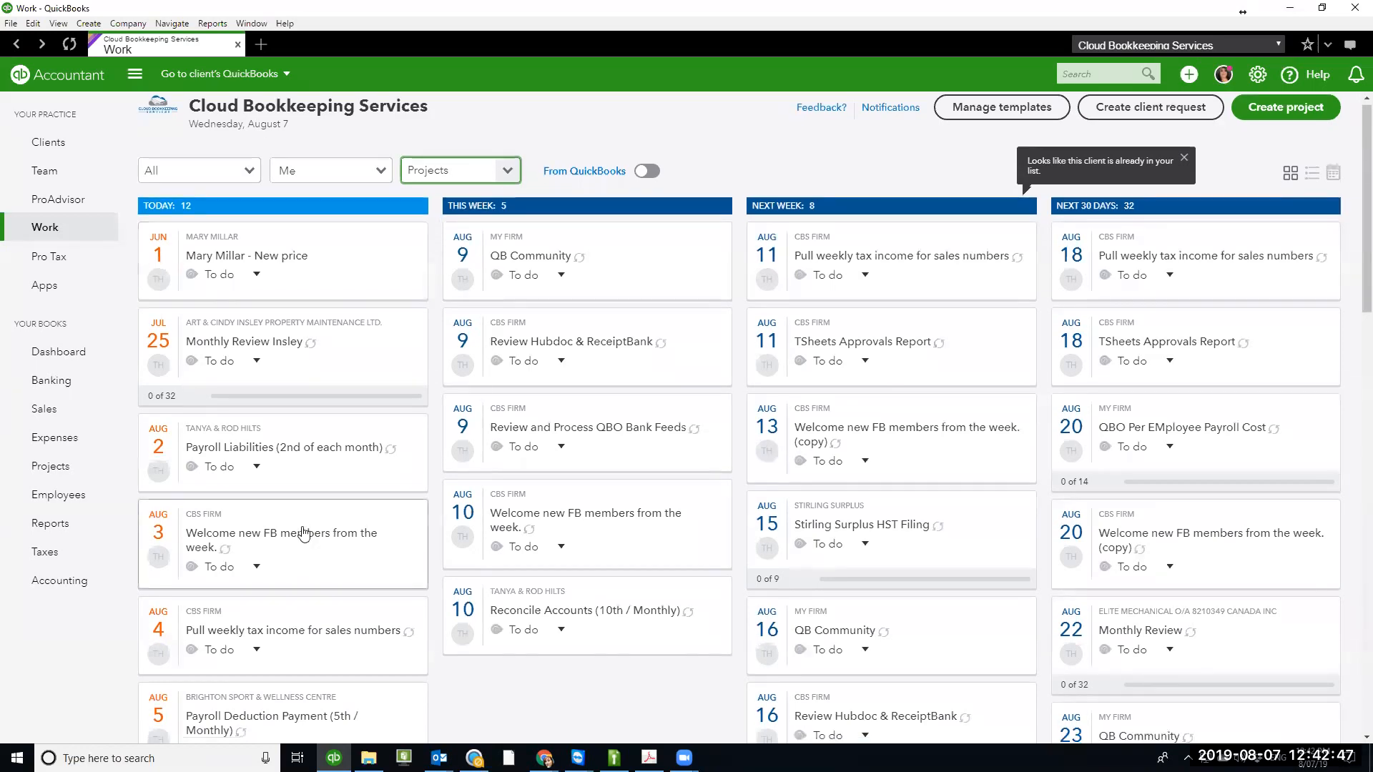
scroll(270, 570, "down", 10)
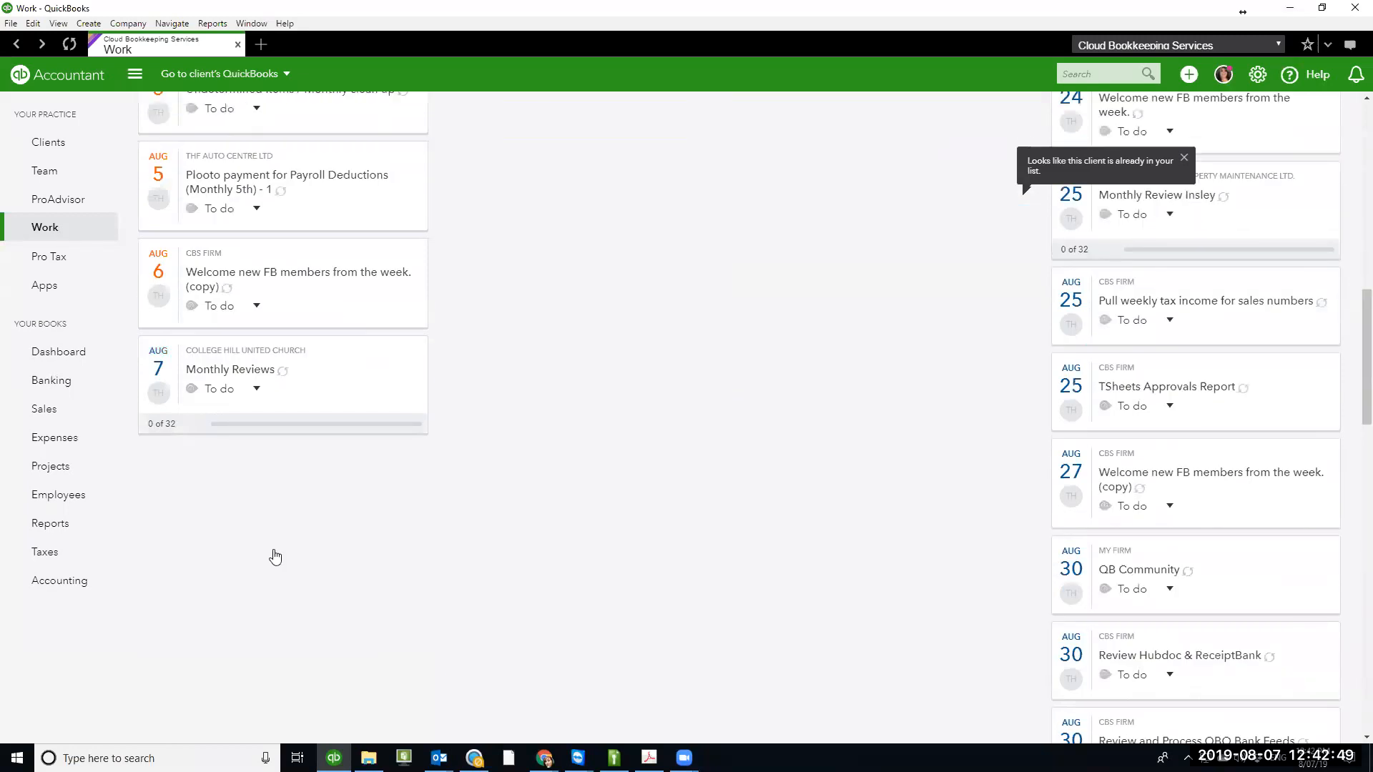
scroll(278, 557, "up", 3)
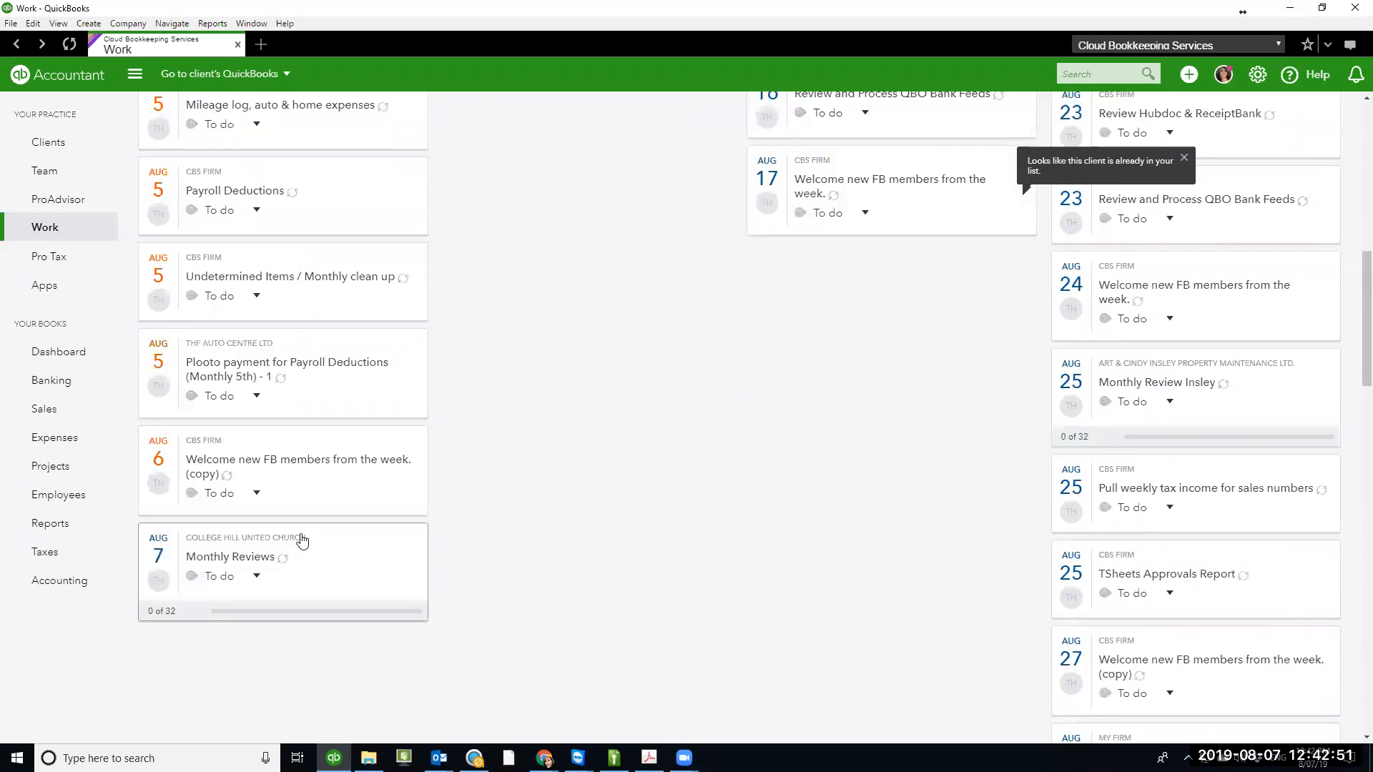
scroll(314, 529, "up", 8)
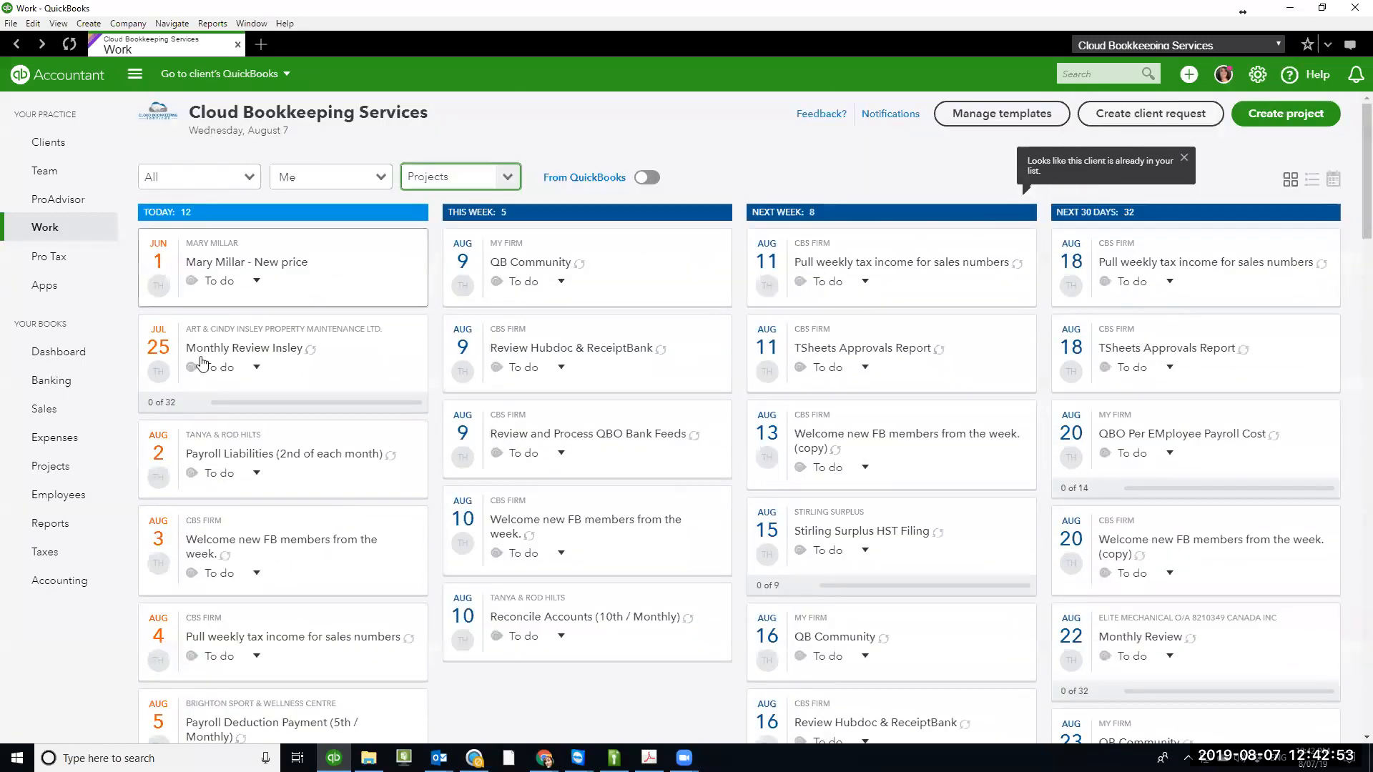
scroll(244, 490, "down", 3)
scroll(243, 491, "down", 5)
scroll(245, 478, "up", 10)
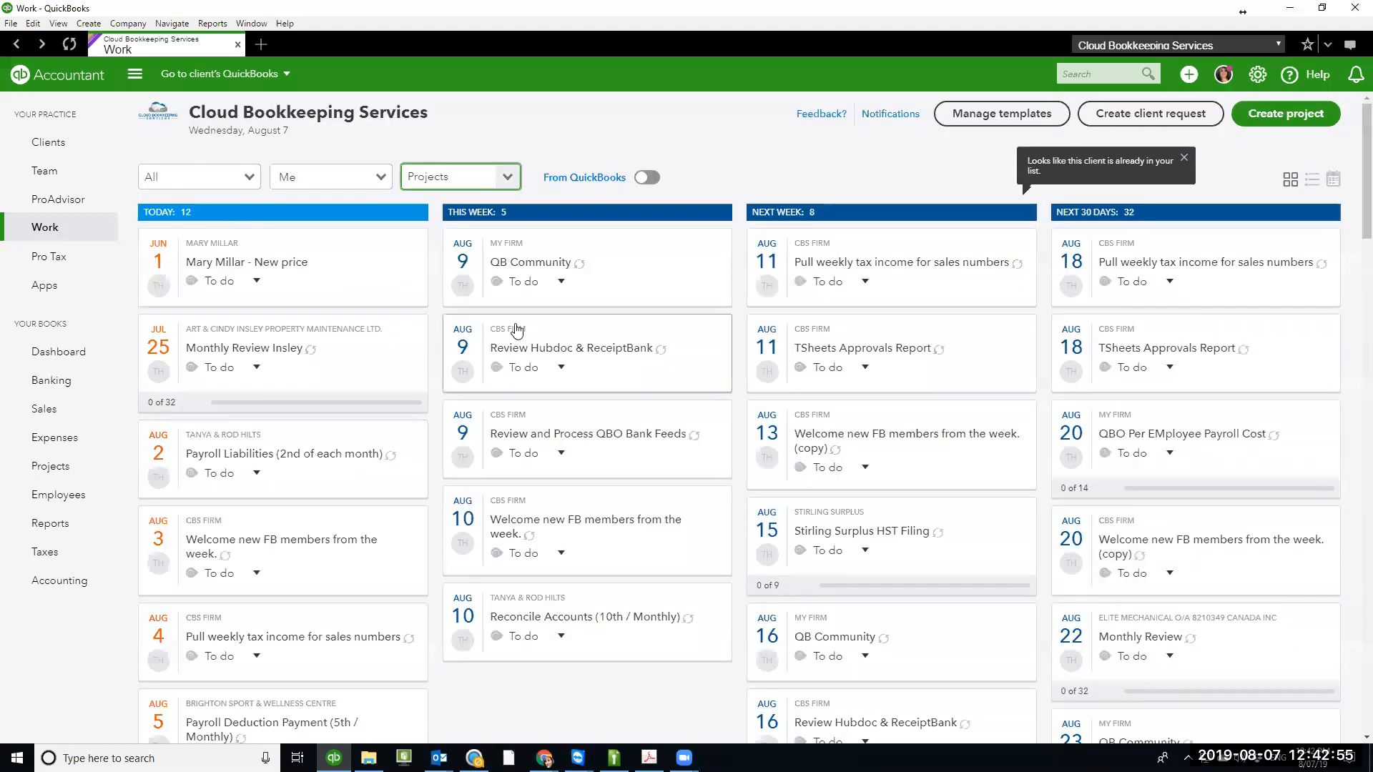
scroll(517, 329, "down", 9)
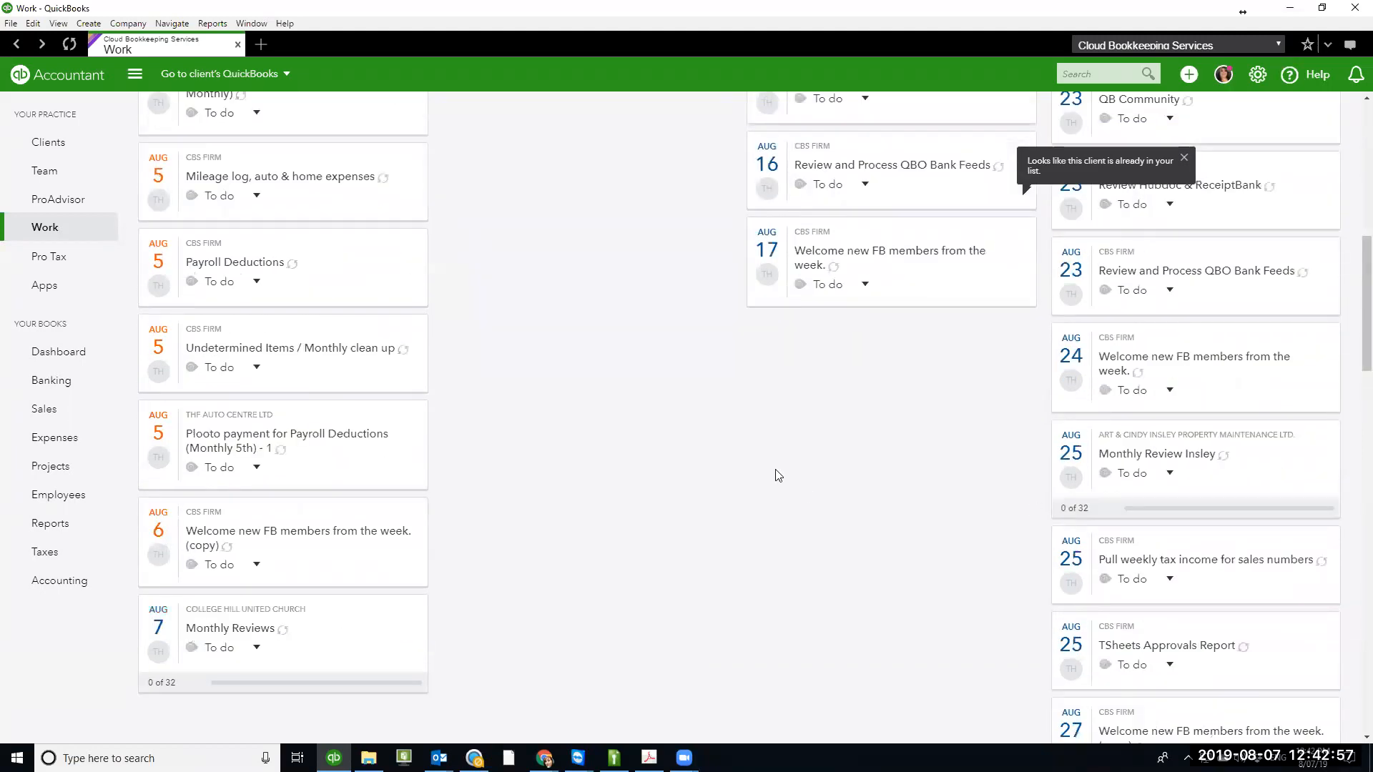
scroll(778, 474, "up", 10)
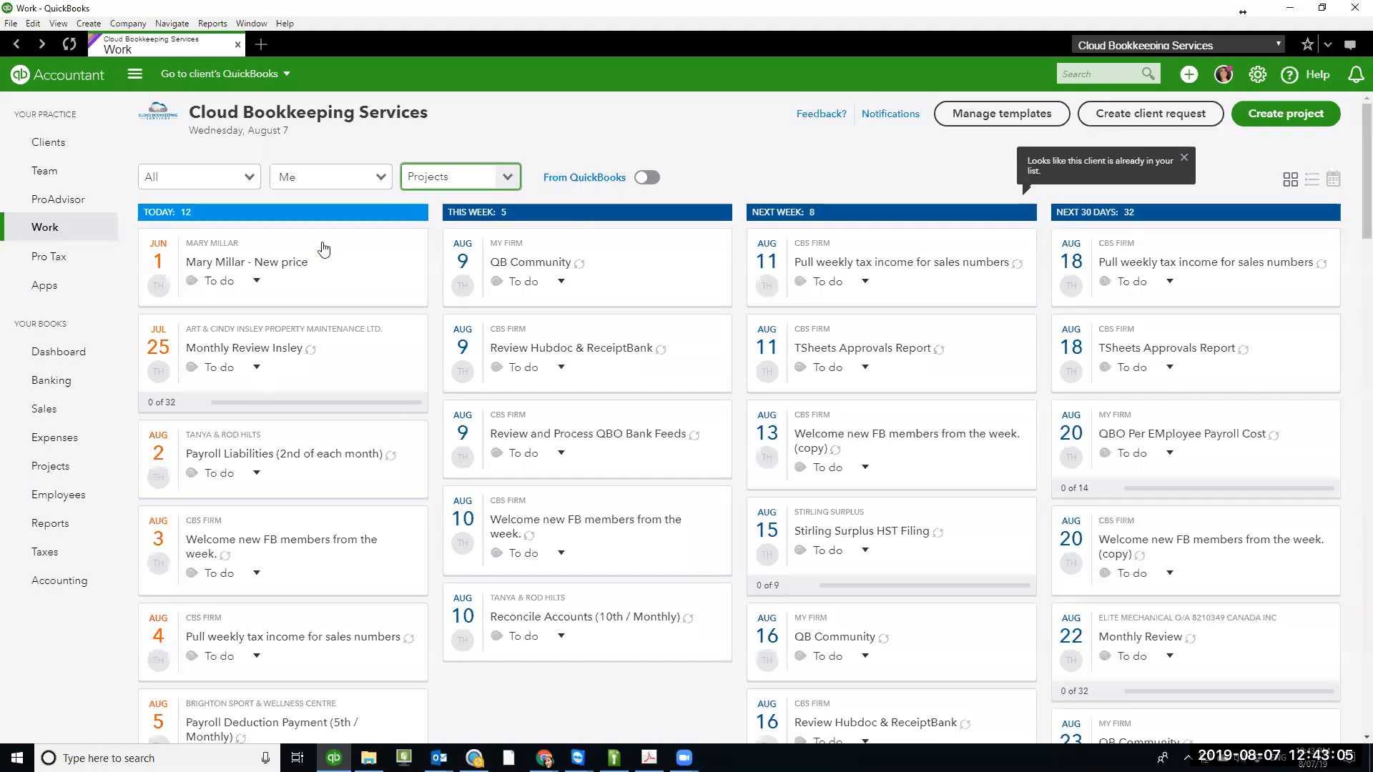
- Change the status of the August 3 "Welcome new FB members from the week." project to clear it from the Today column
scroll(356, 395, "down", 2)
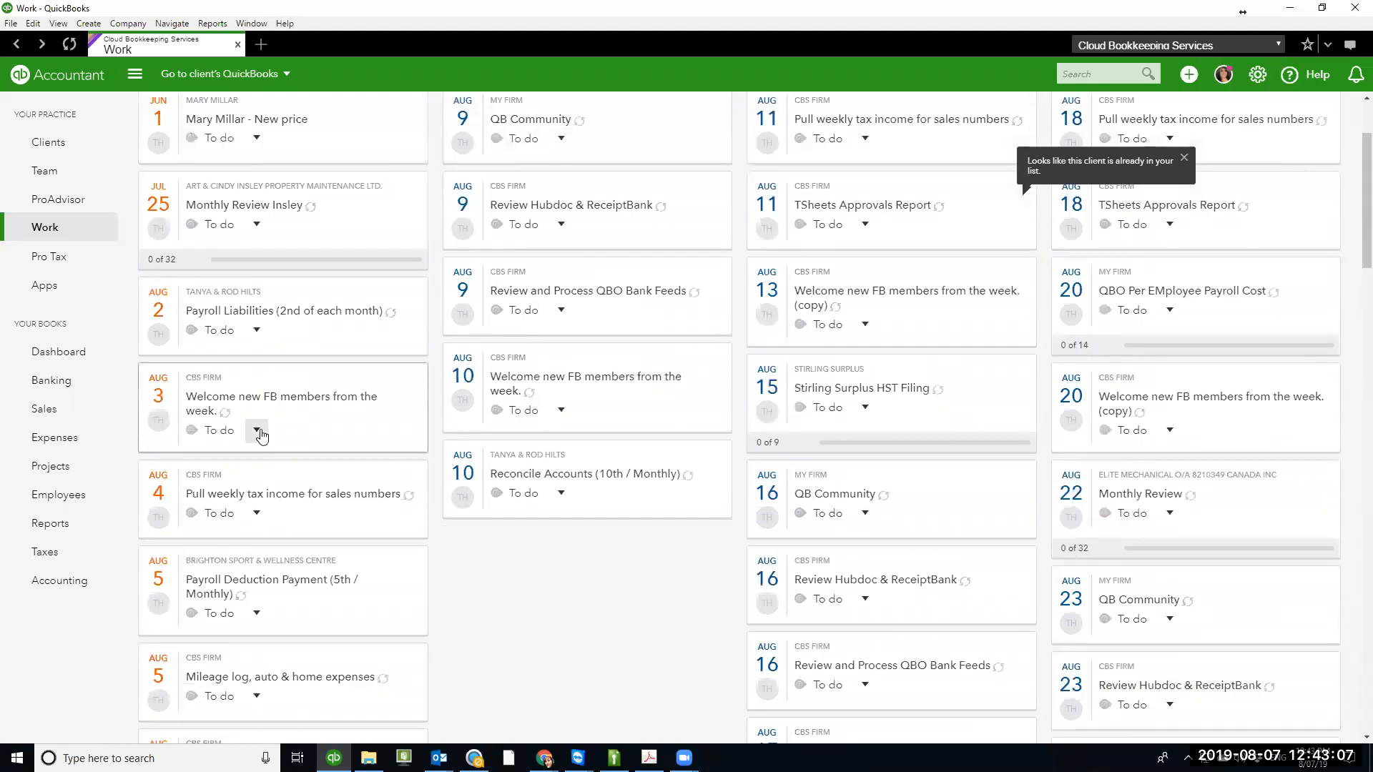
left_click(256, 430)
left_click(559, 683)
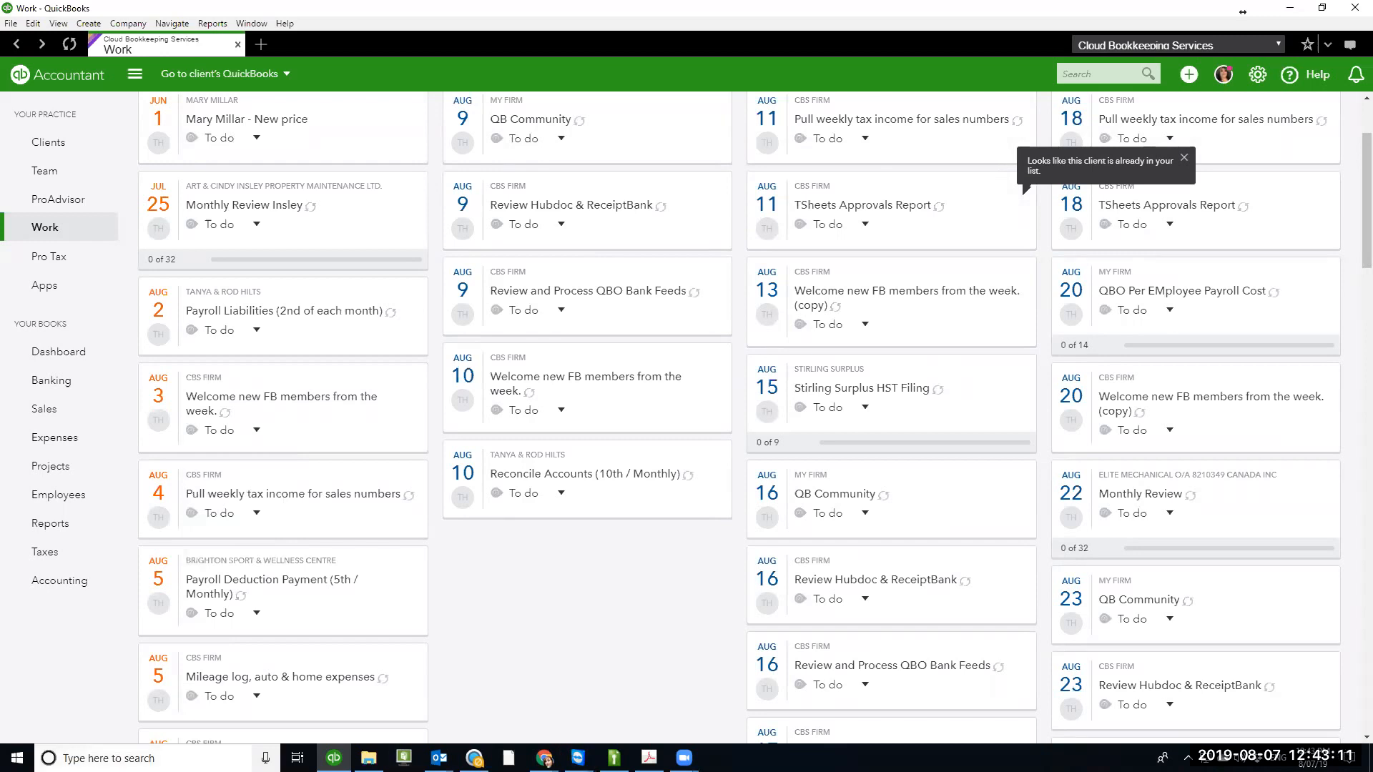
- Search the computer for Slack, launch it, and minimize QuickBooks to bring the Slack window into view
left_click(143, 758)
type("slack")
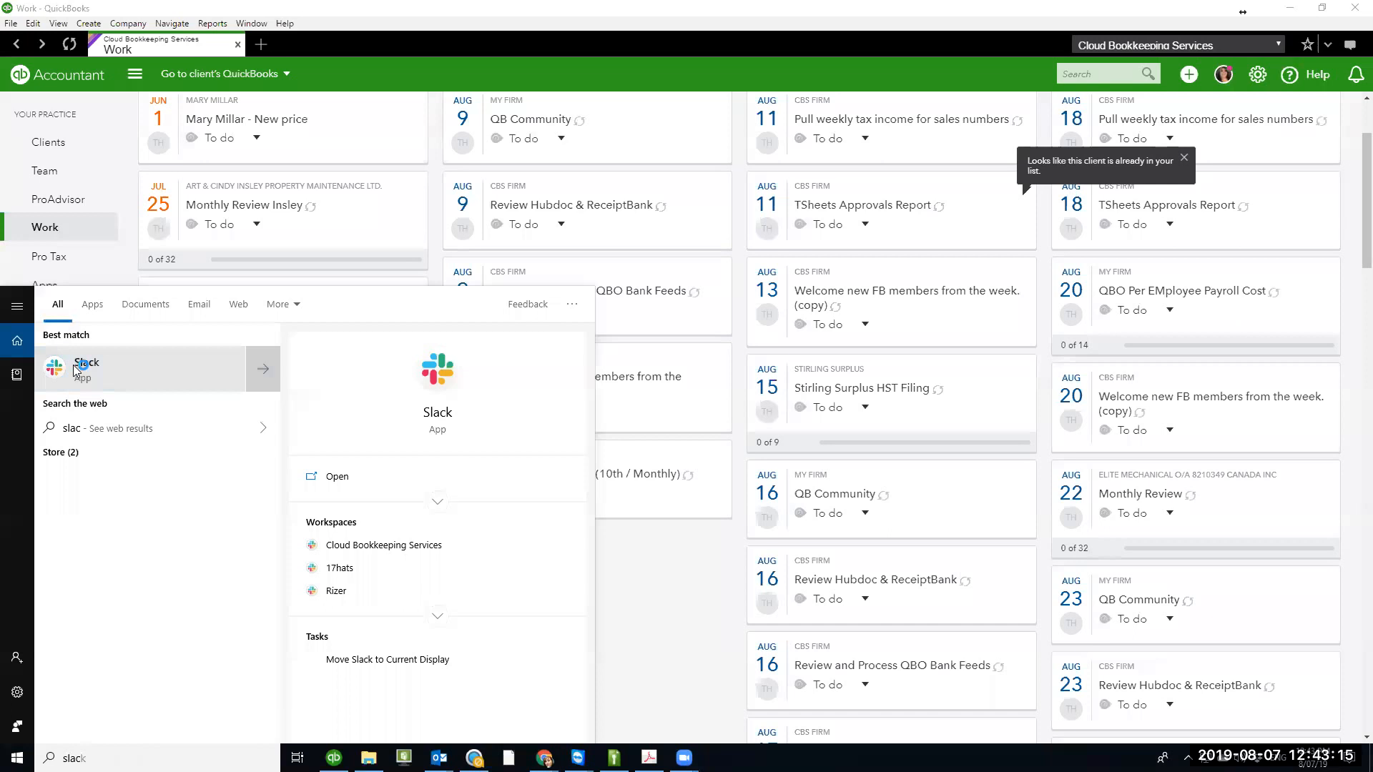
key("Escape")
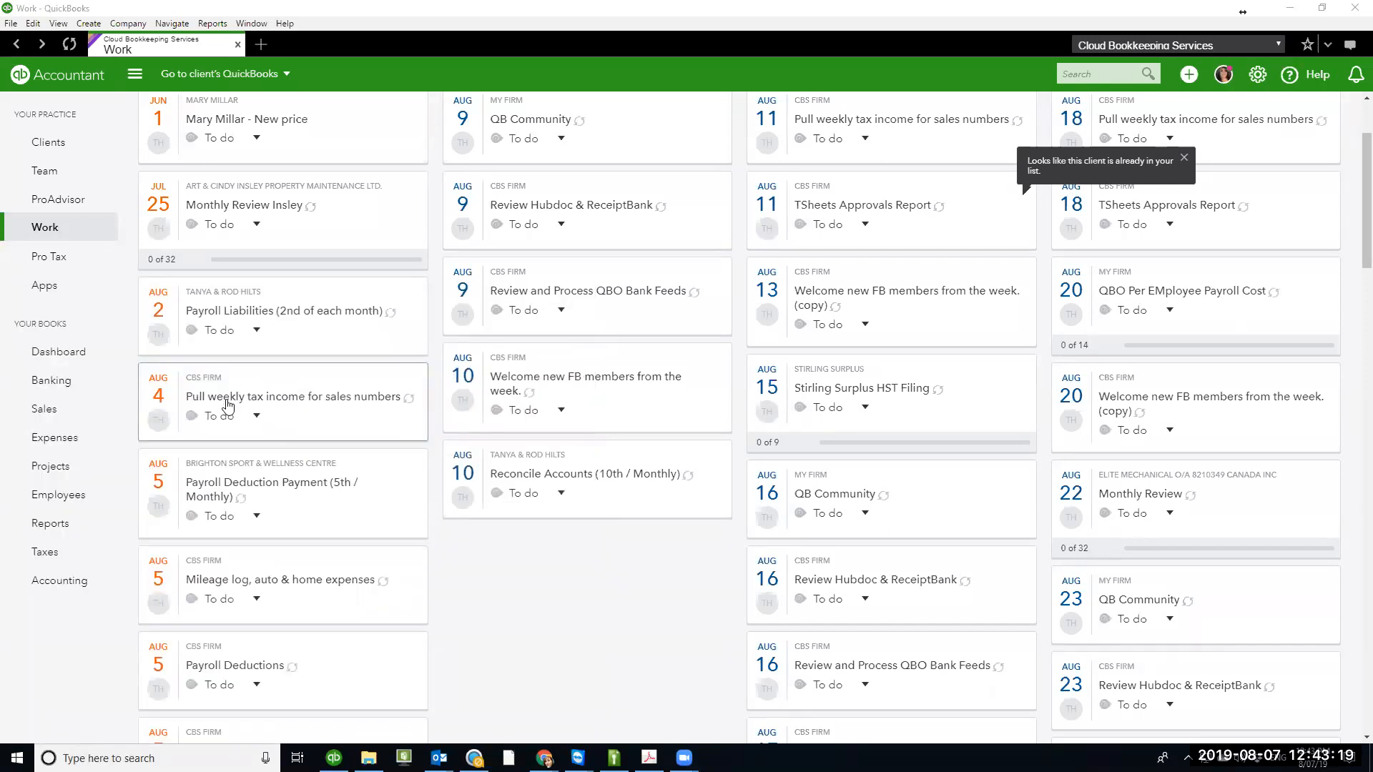
left_click(1292, 10)
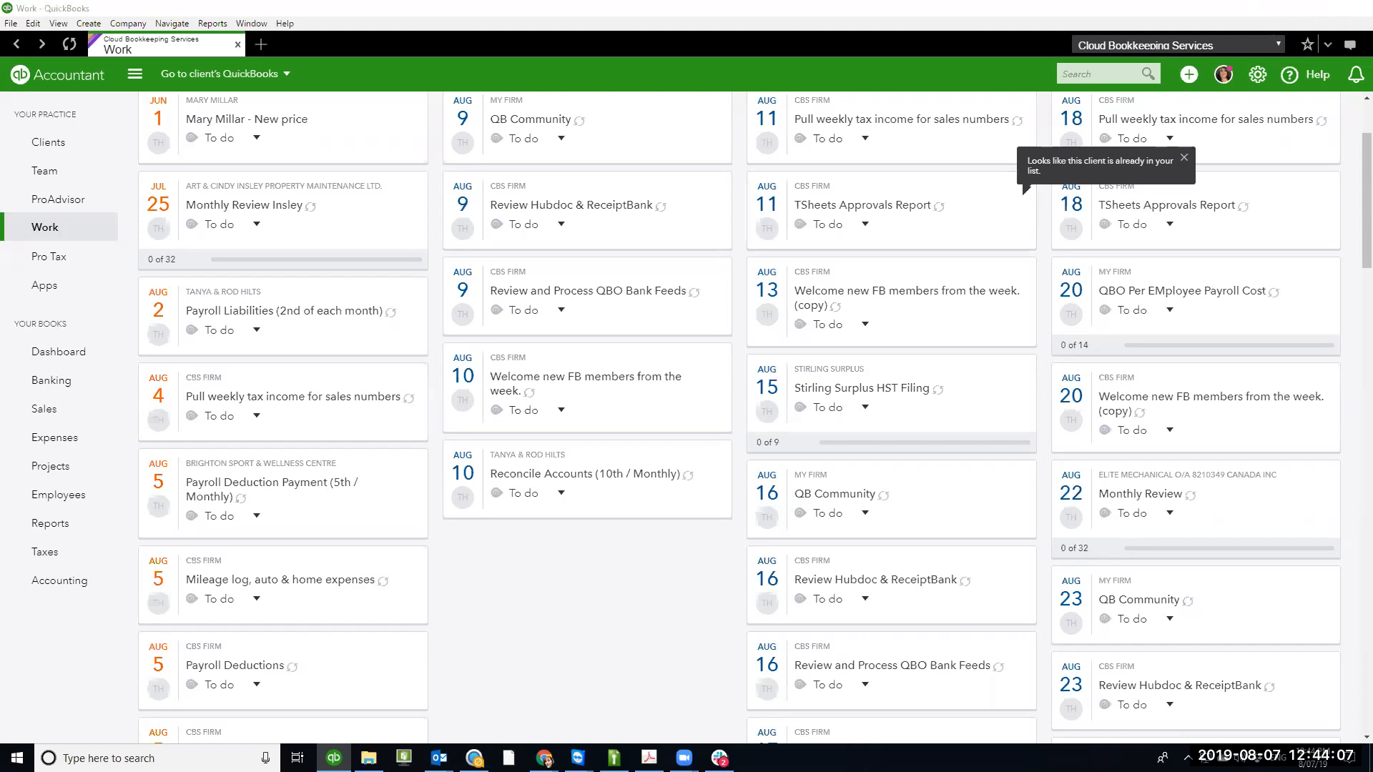
left_click(1290, 9)
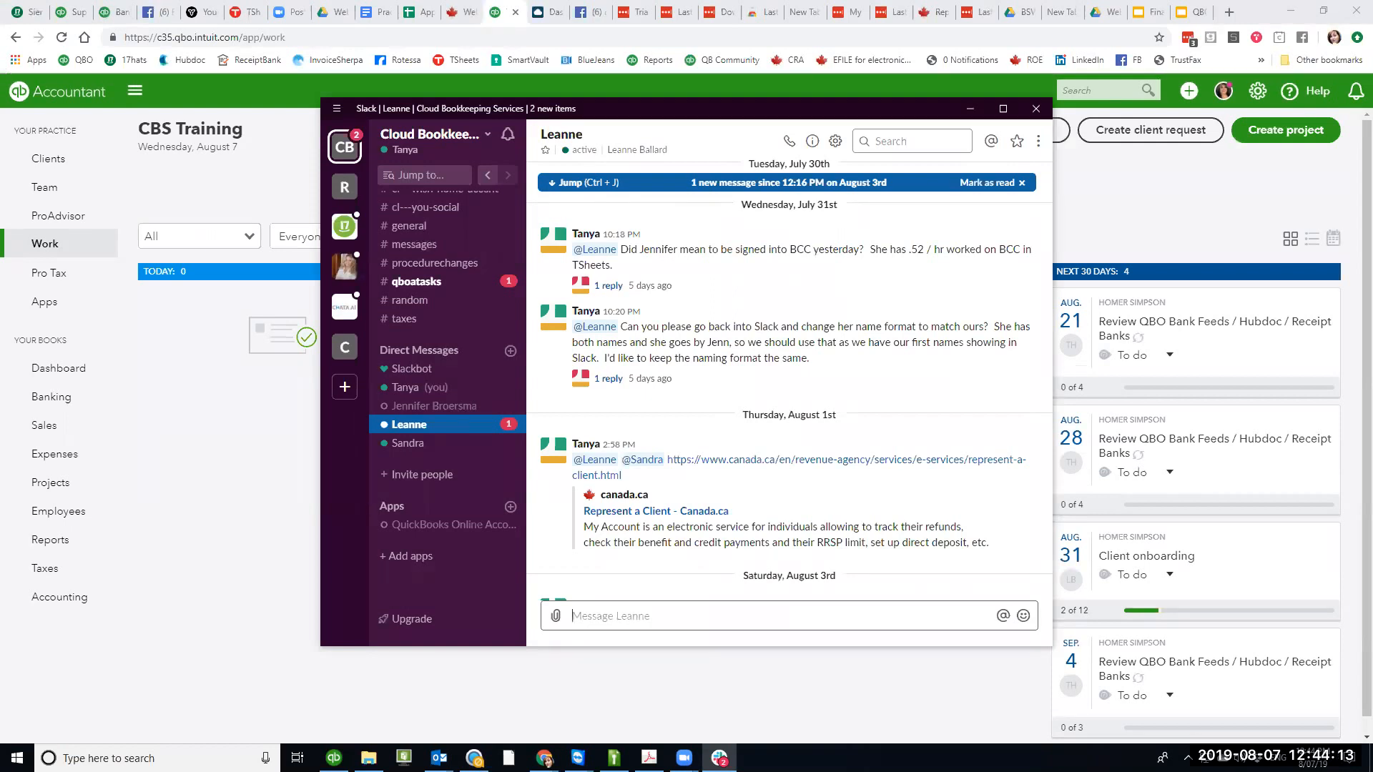
- Minimize Slack and switch to the QBOA Practice Management Demo presentation, going back to the Create Email Notification slide
left_click(970, 110)
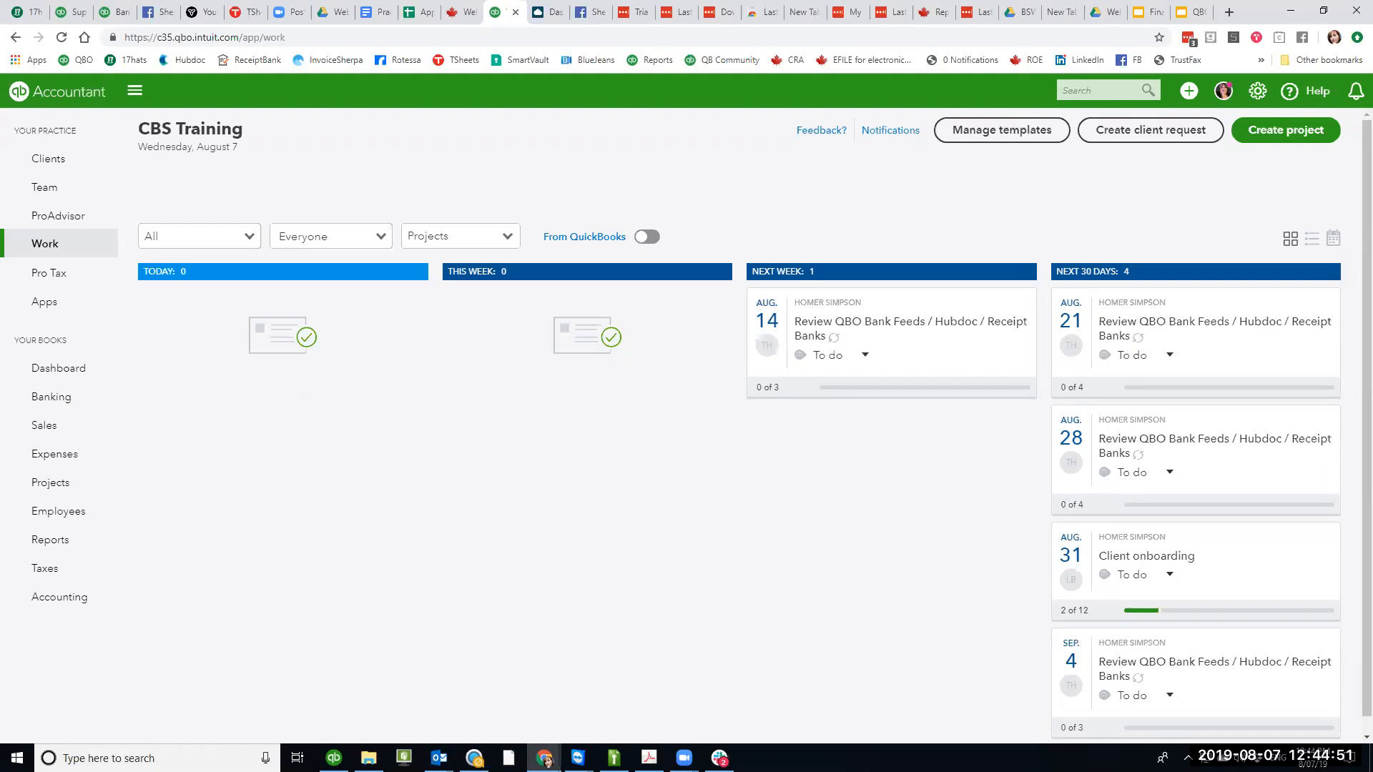
left_click(1193, 11)
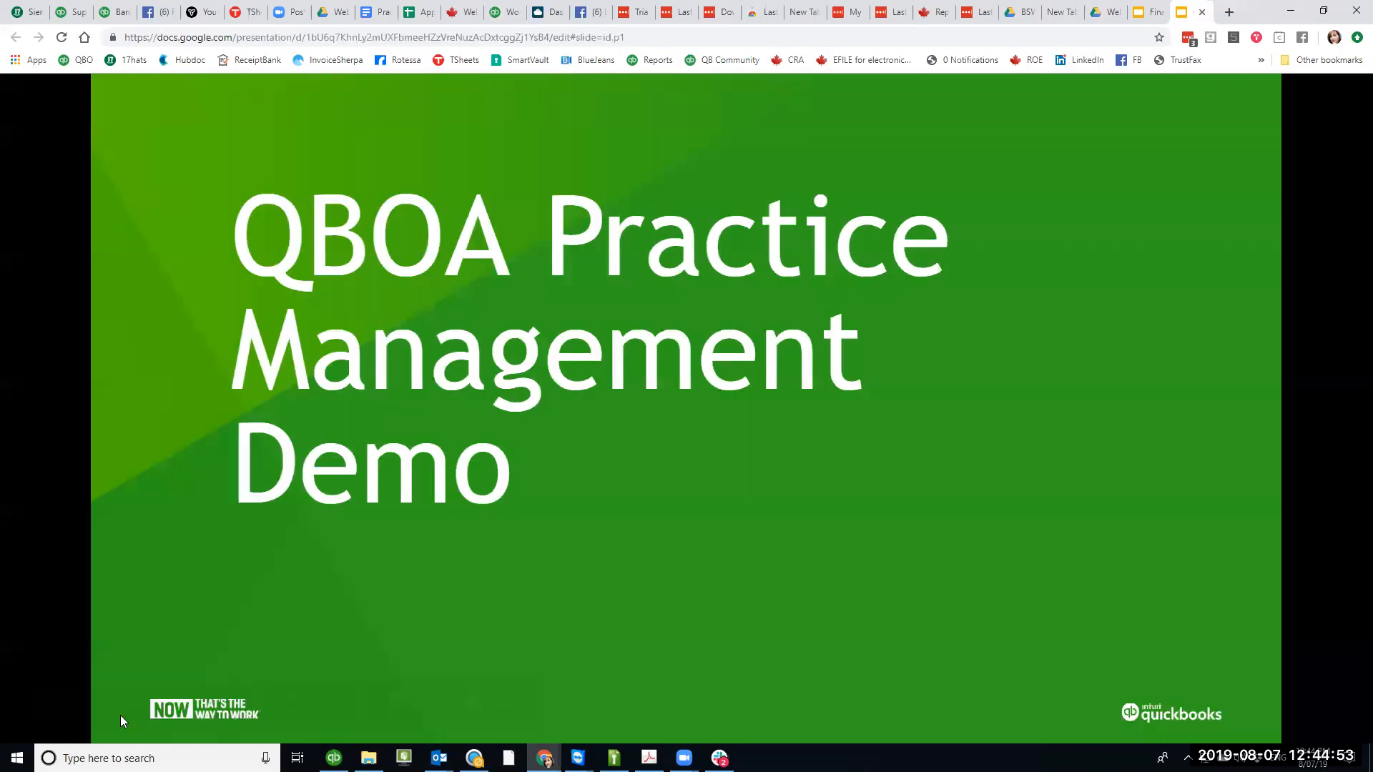
left_click(66, 708)
left_click(66, 708)
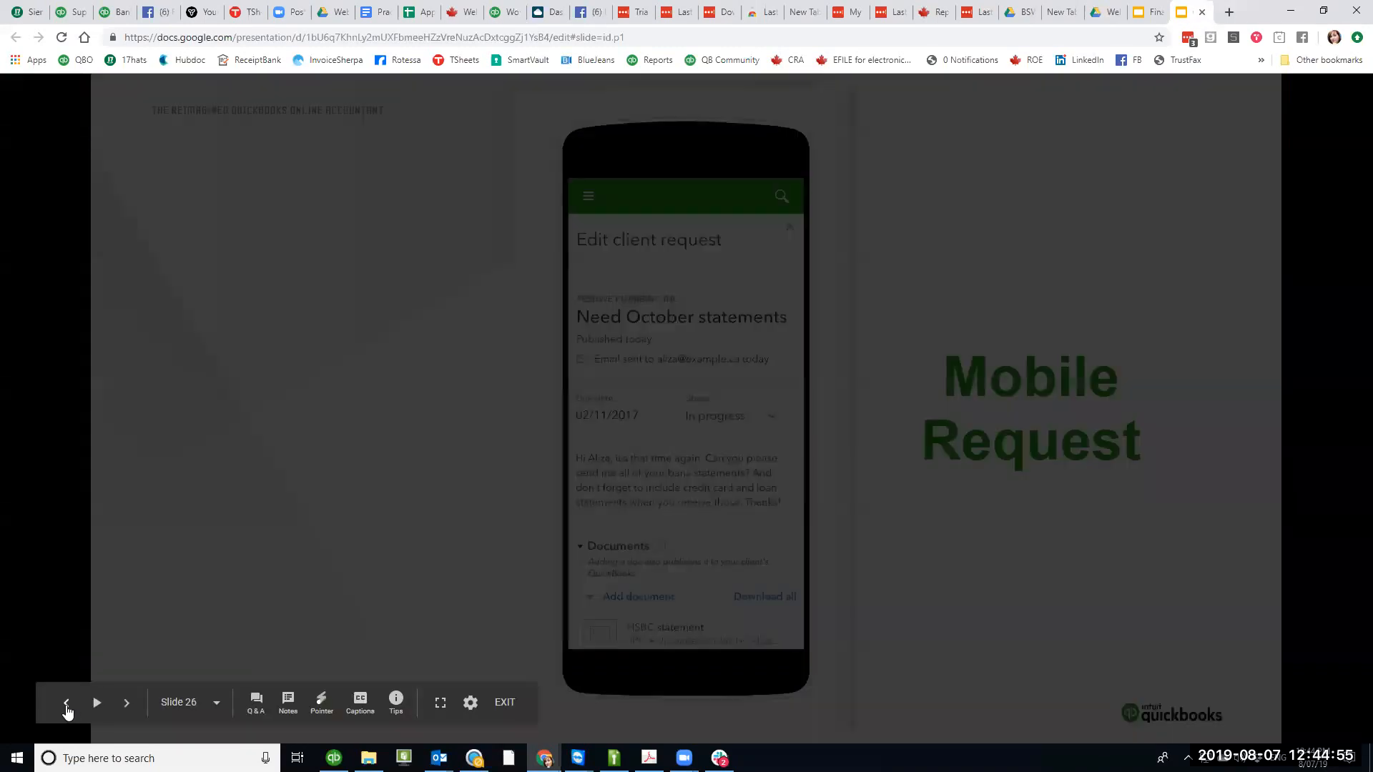
left_click(66, 708)
left_click(66, 708)
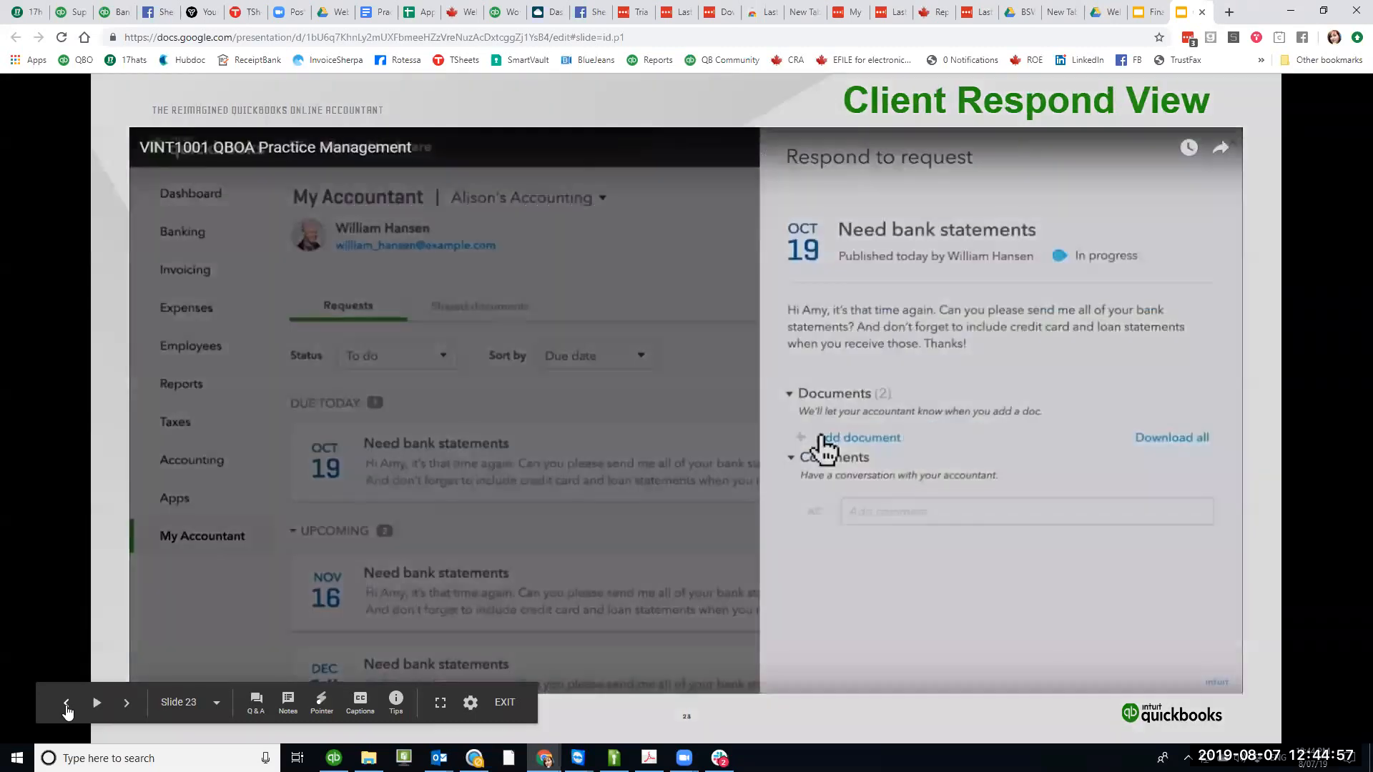
left_click(67, 708)
left_click(66, 708)
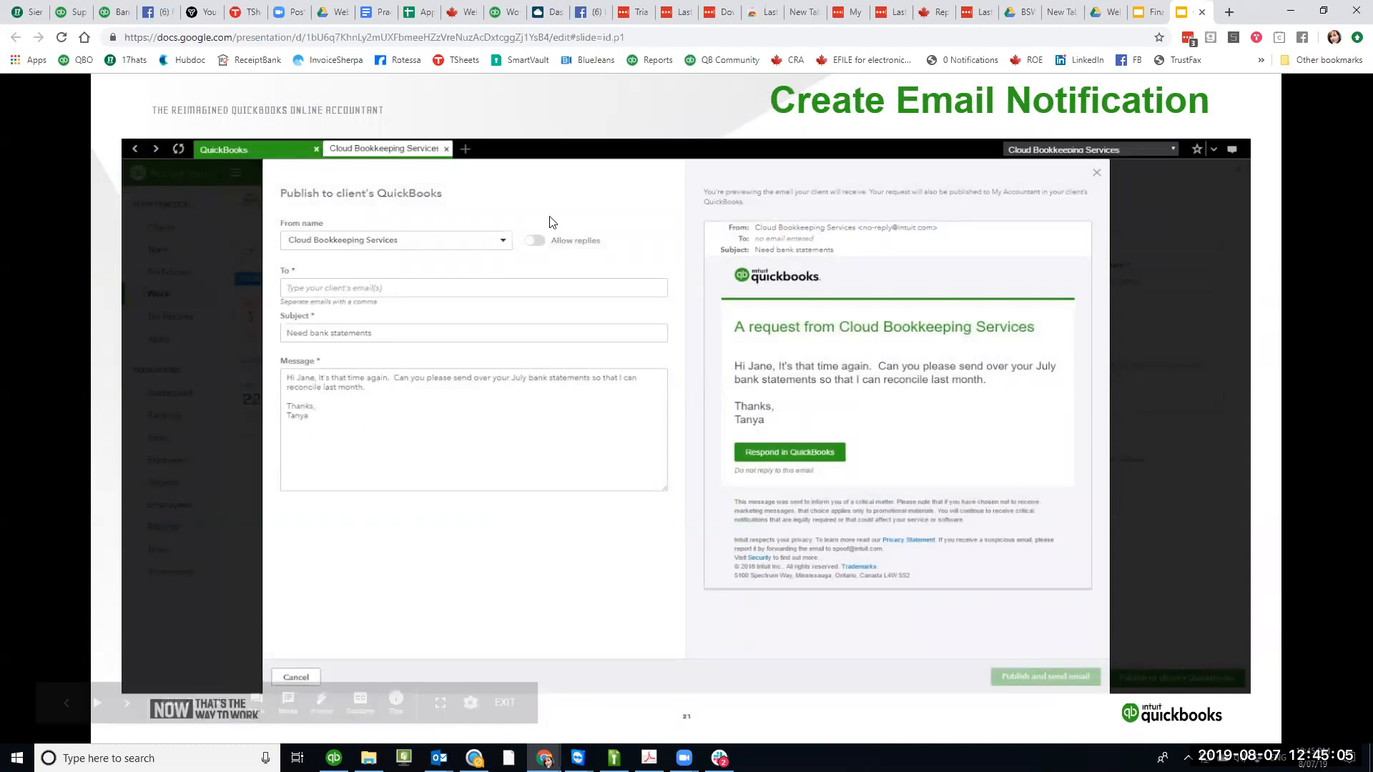
- Turn on the laser pointer at the Client Respond View slide and return to the Create Email Notification slide to point out its email preview
key("Right")
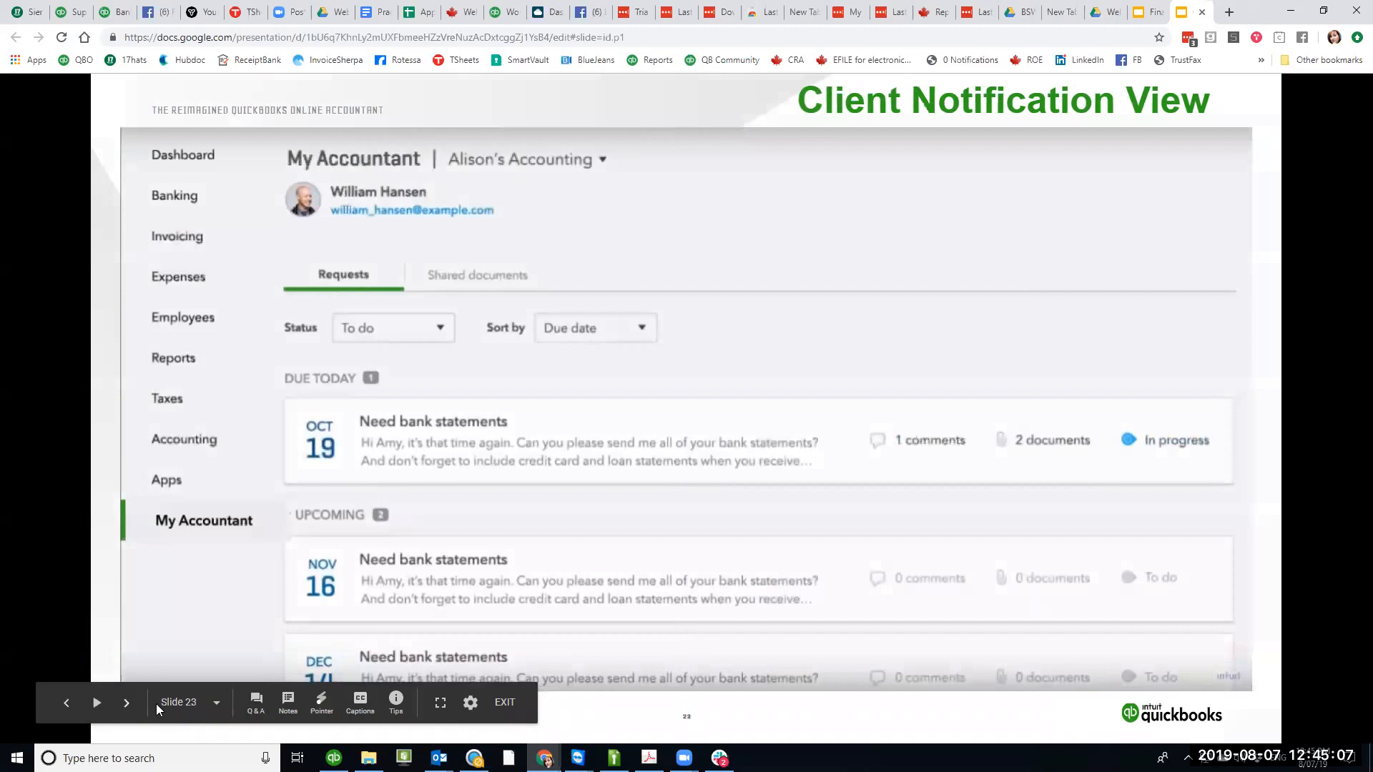
key("Right")
left_click(322, 700)
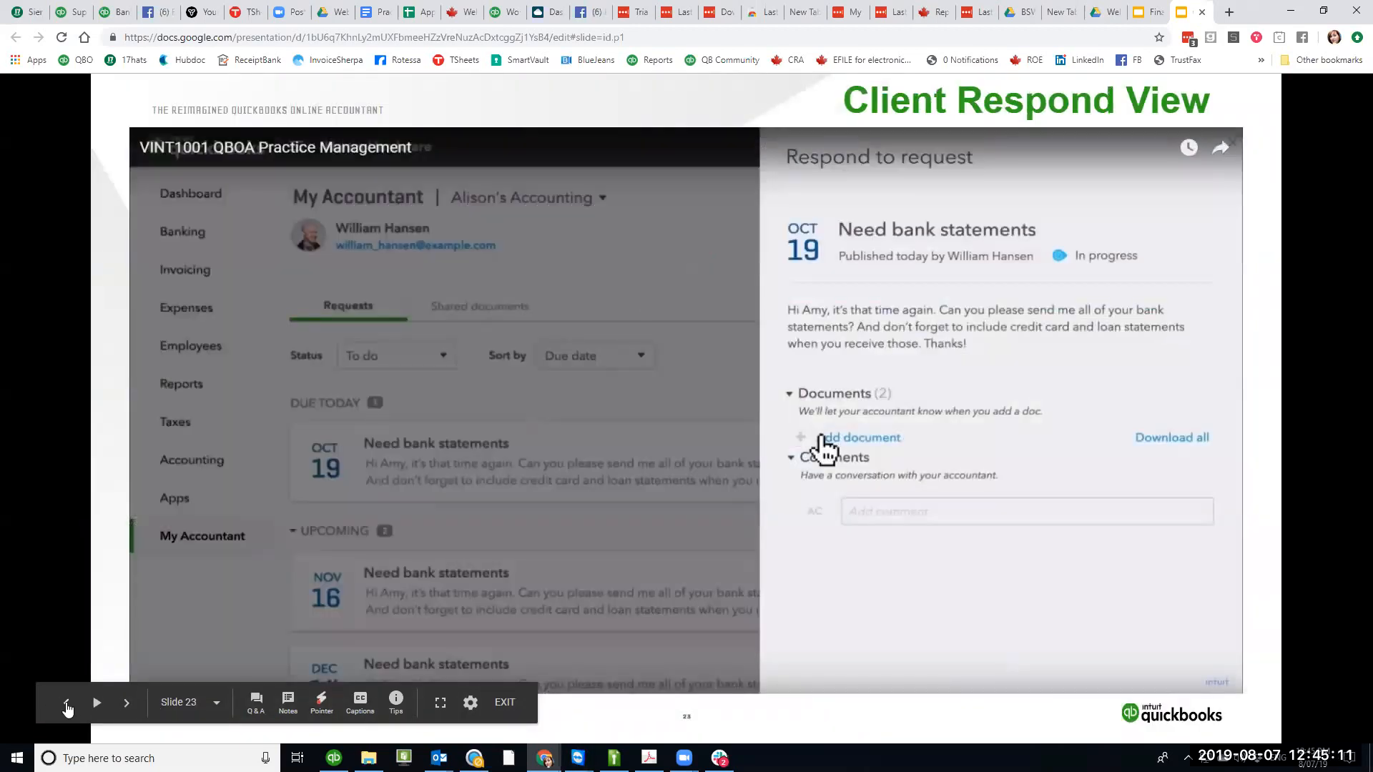
left_click(66, 704)
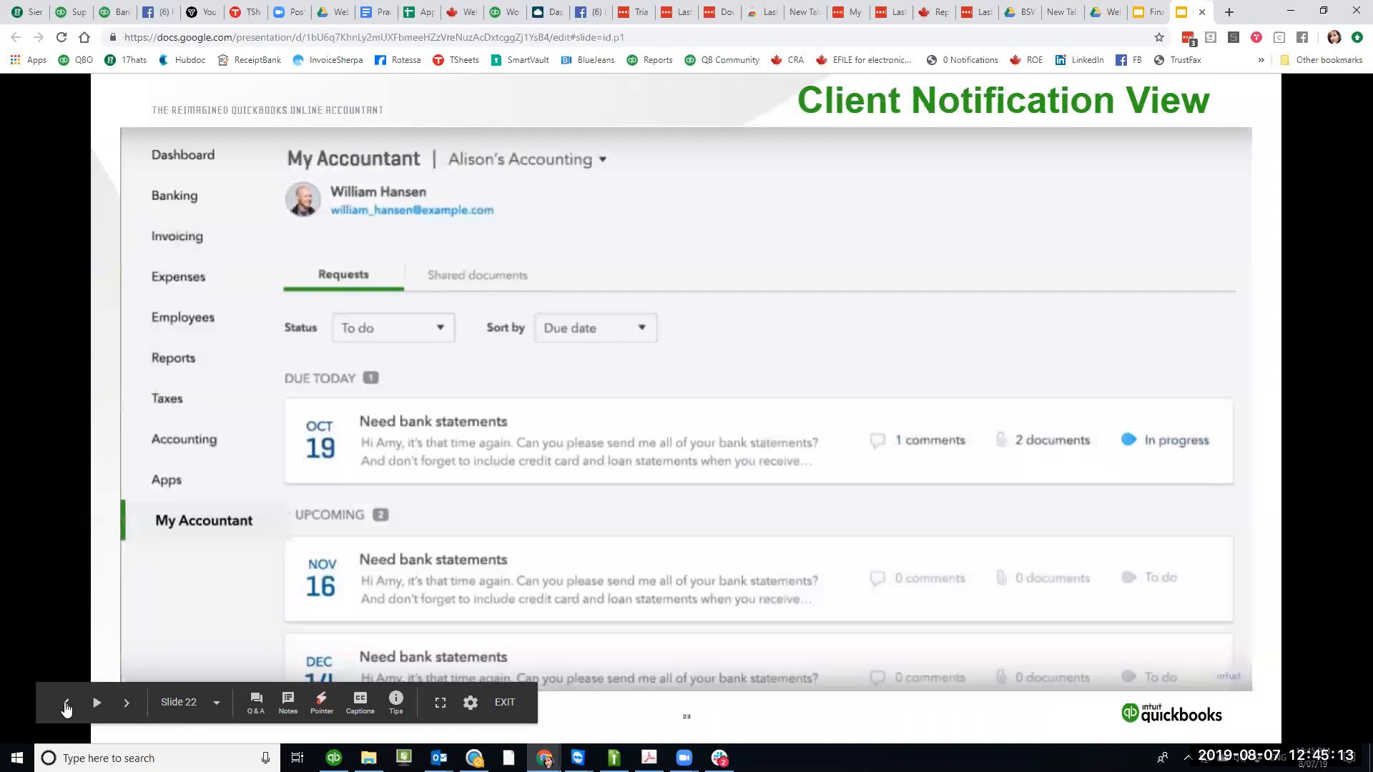
left_click(66, 704)
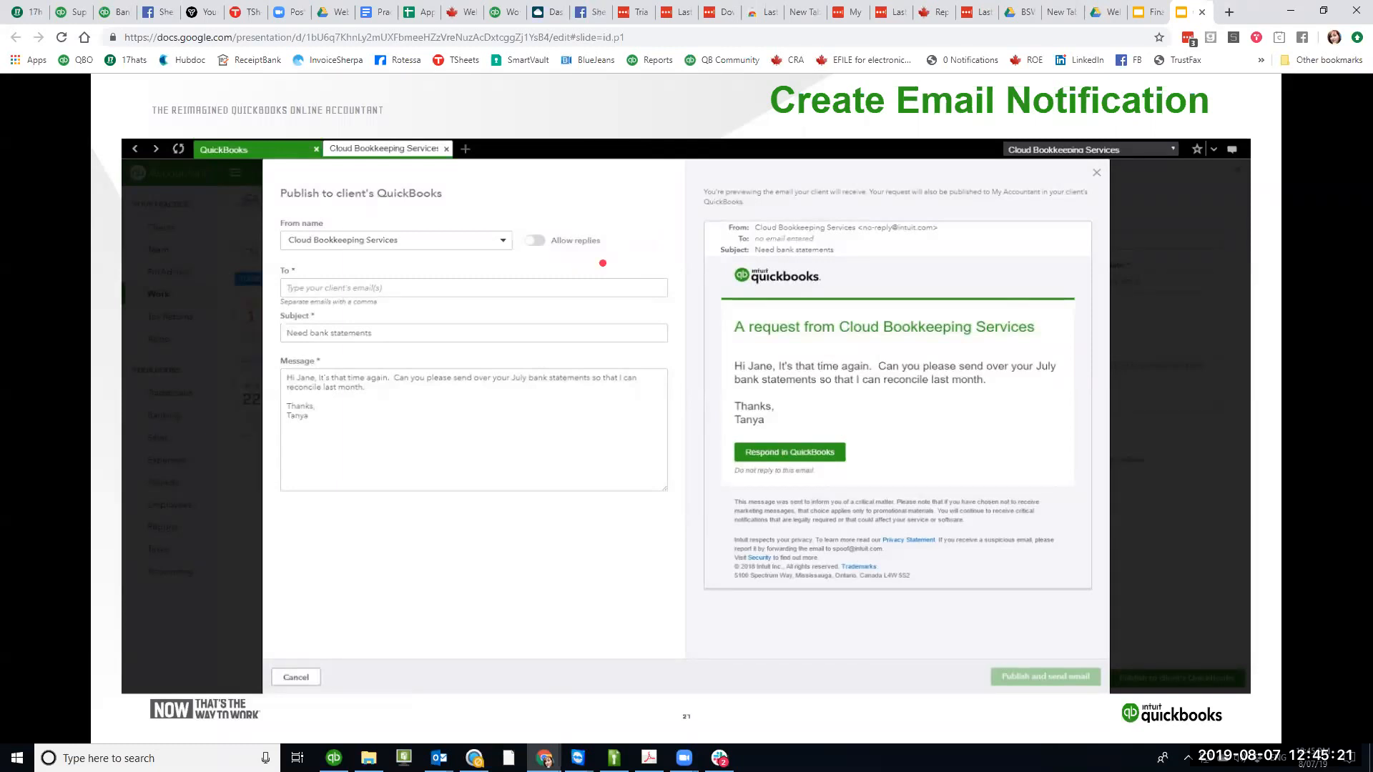
mouse_move(131, 726)
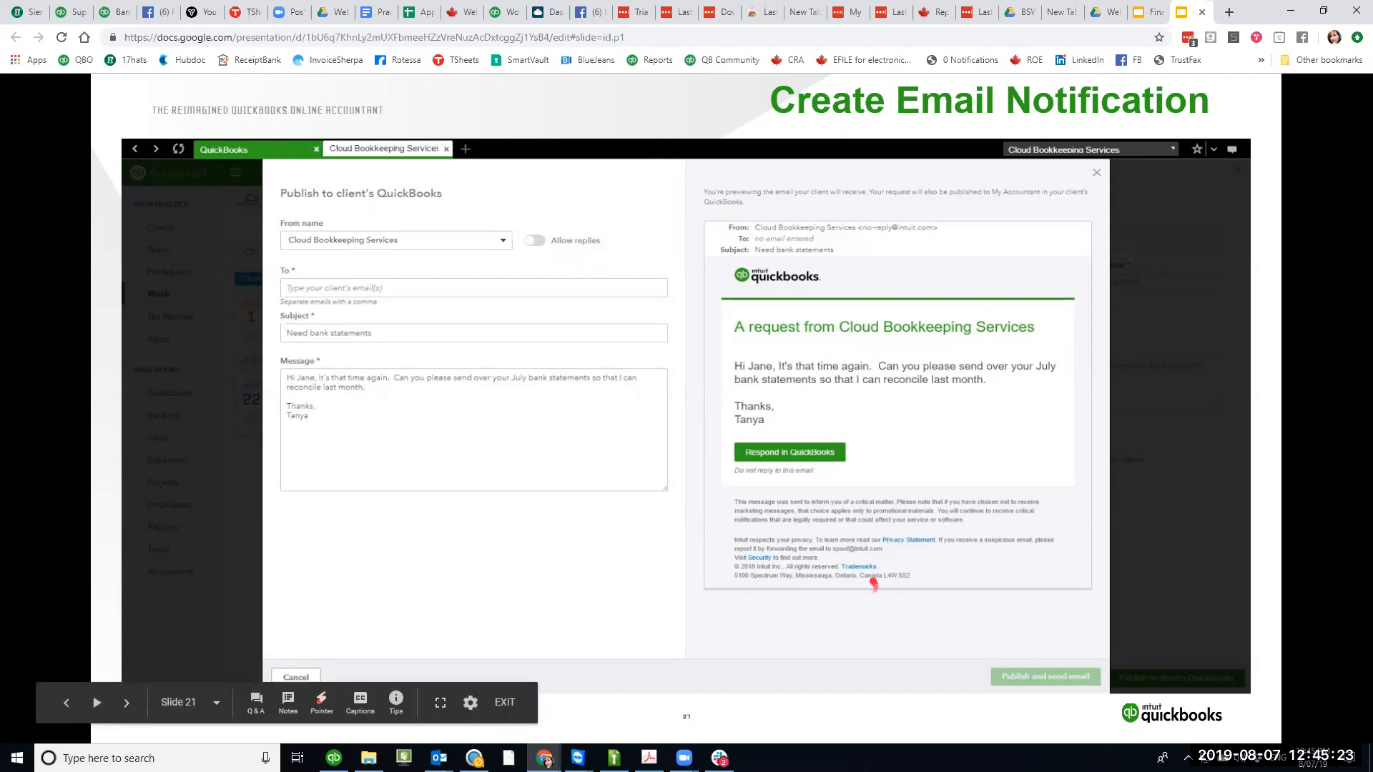
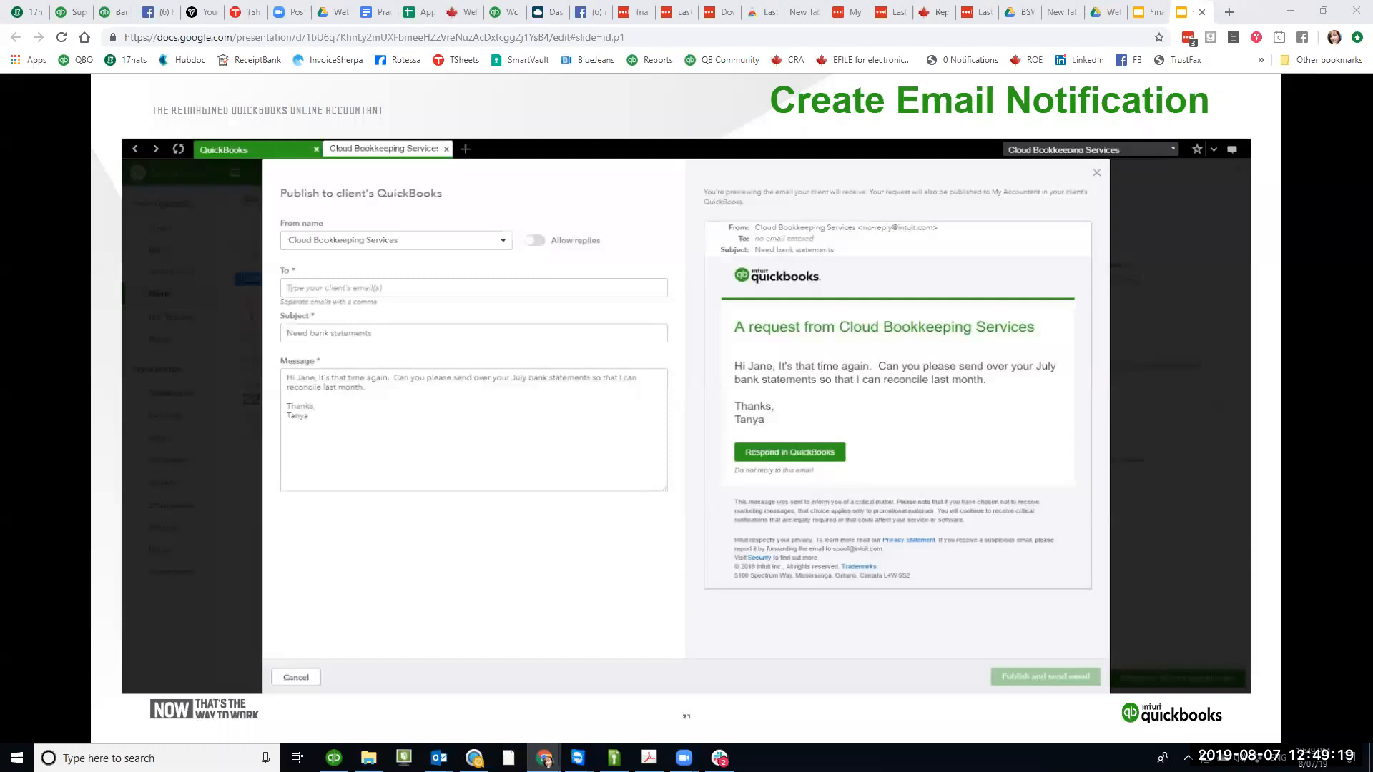
- Turn off the presentation's laser pointer and switch back to the QuickBooks Work window
key("alt+Tab")
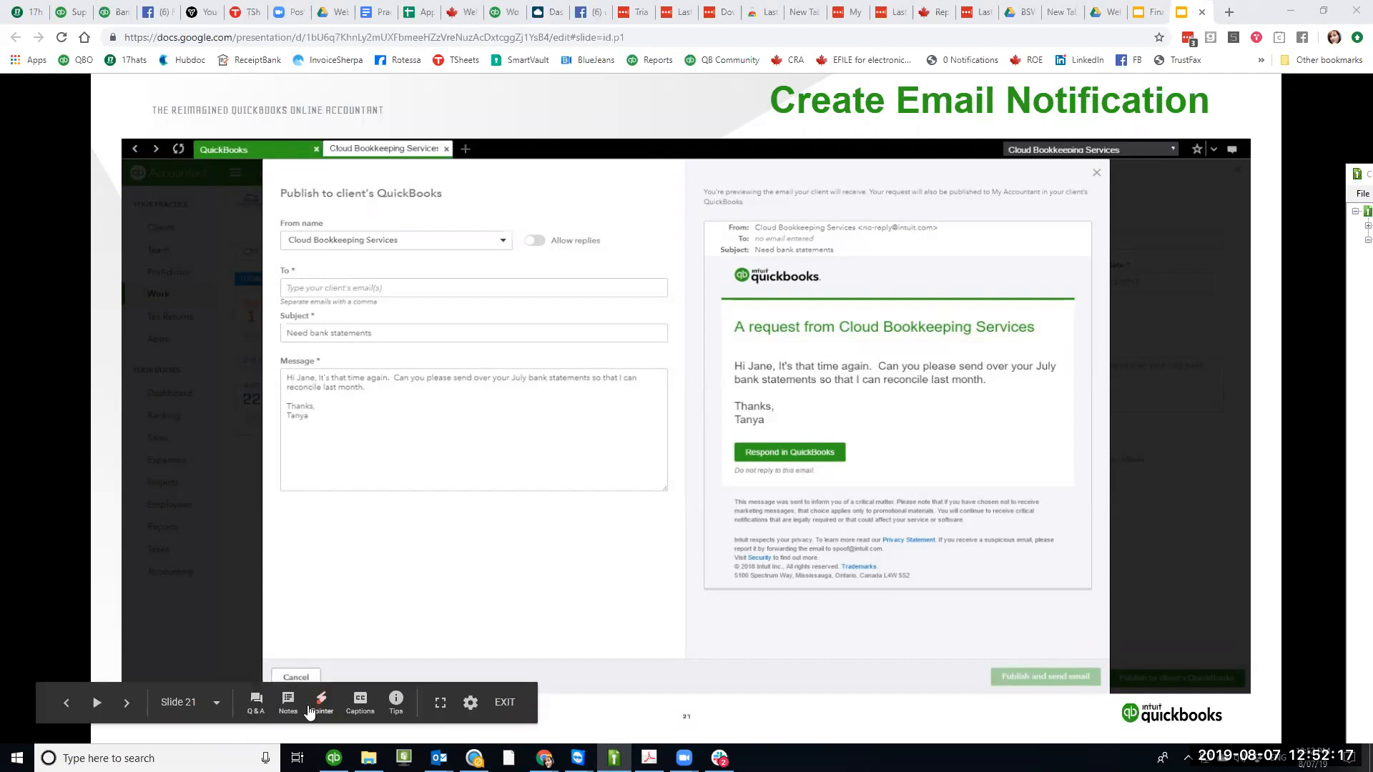
left_click(560, 657)
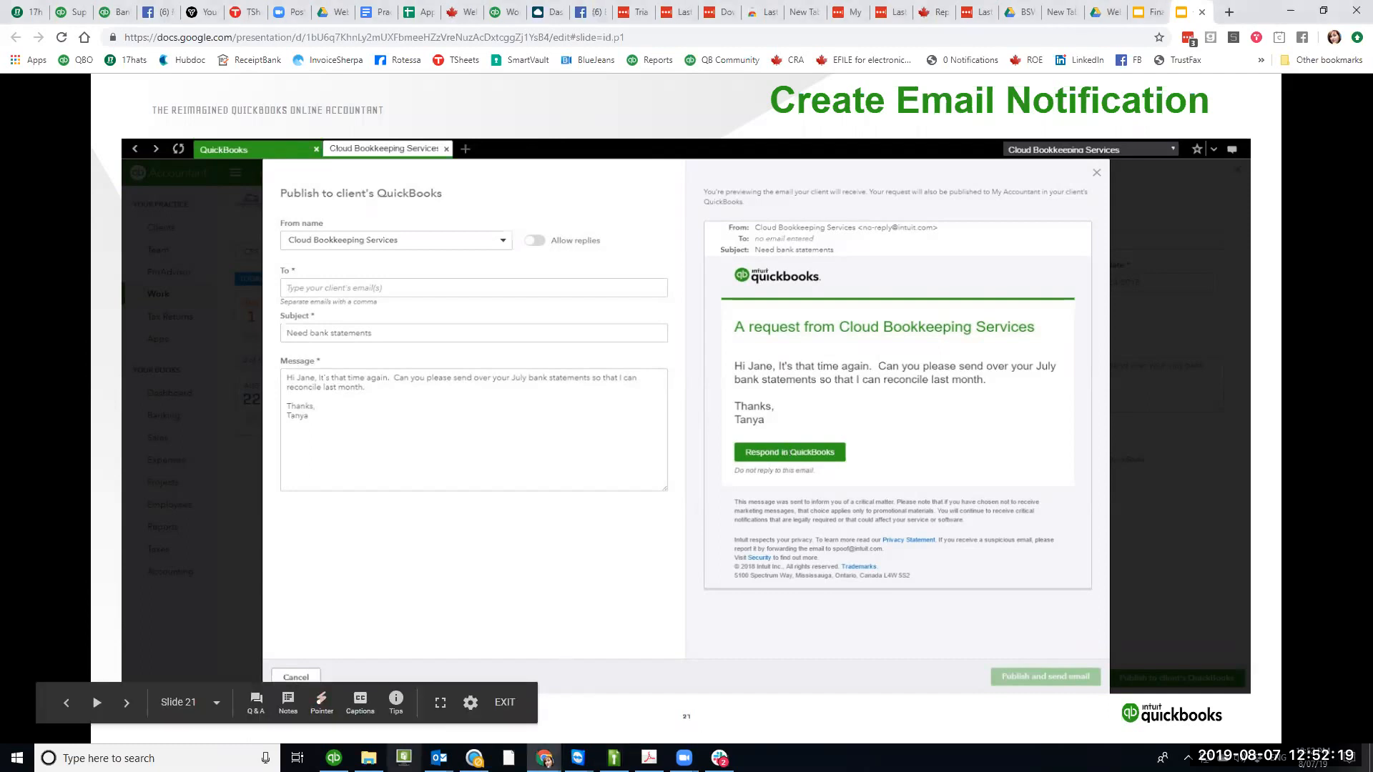
mouse_move(333, 758)
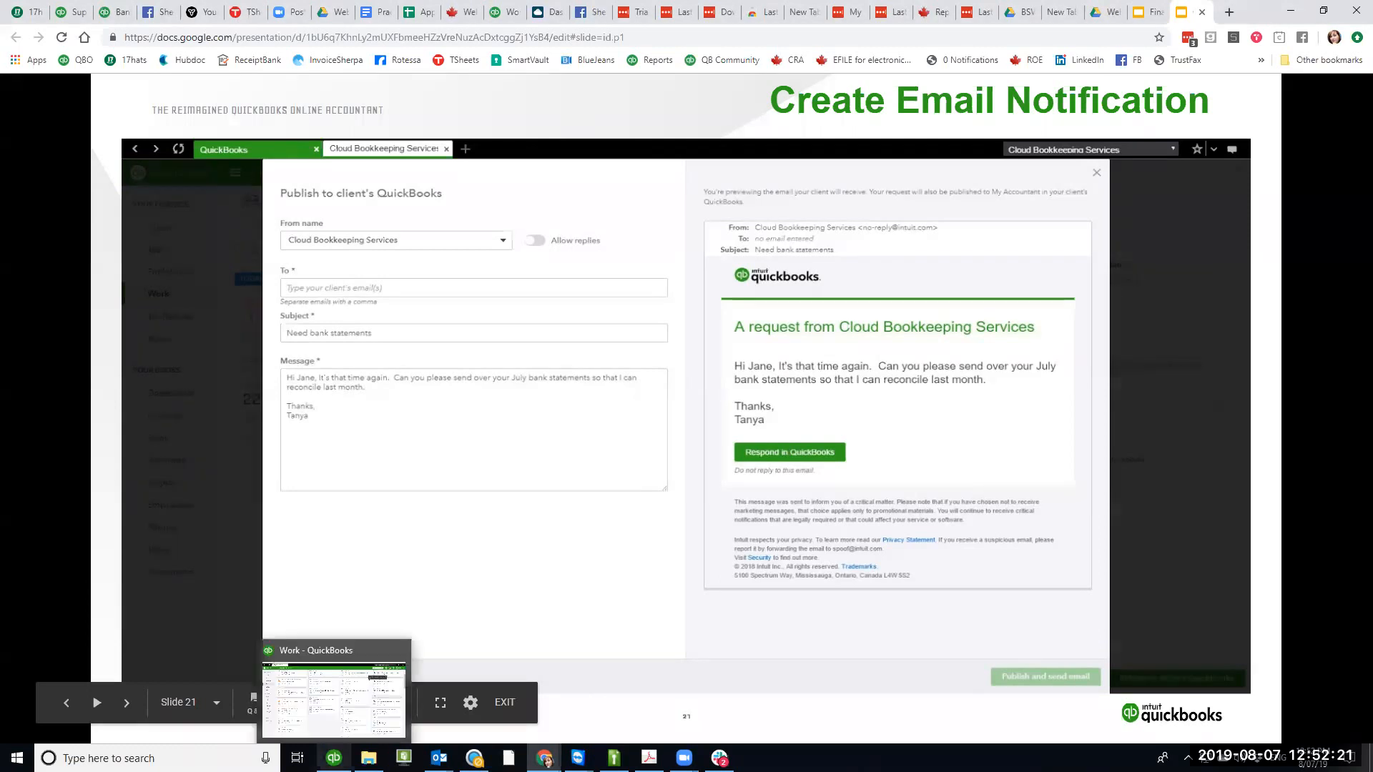